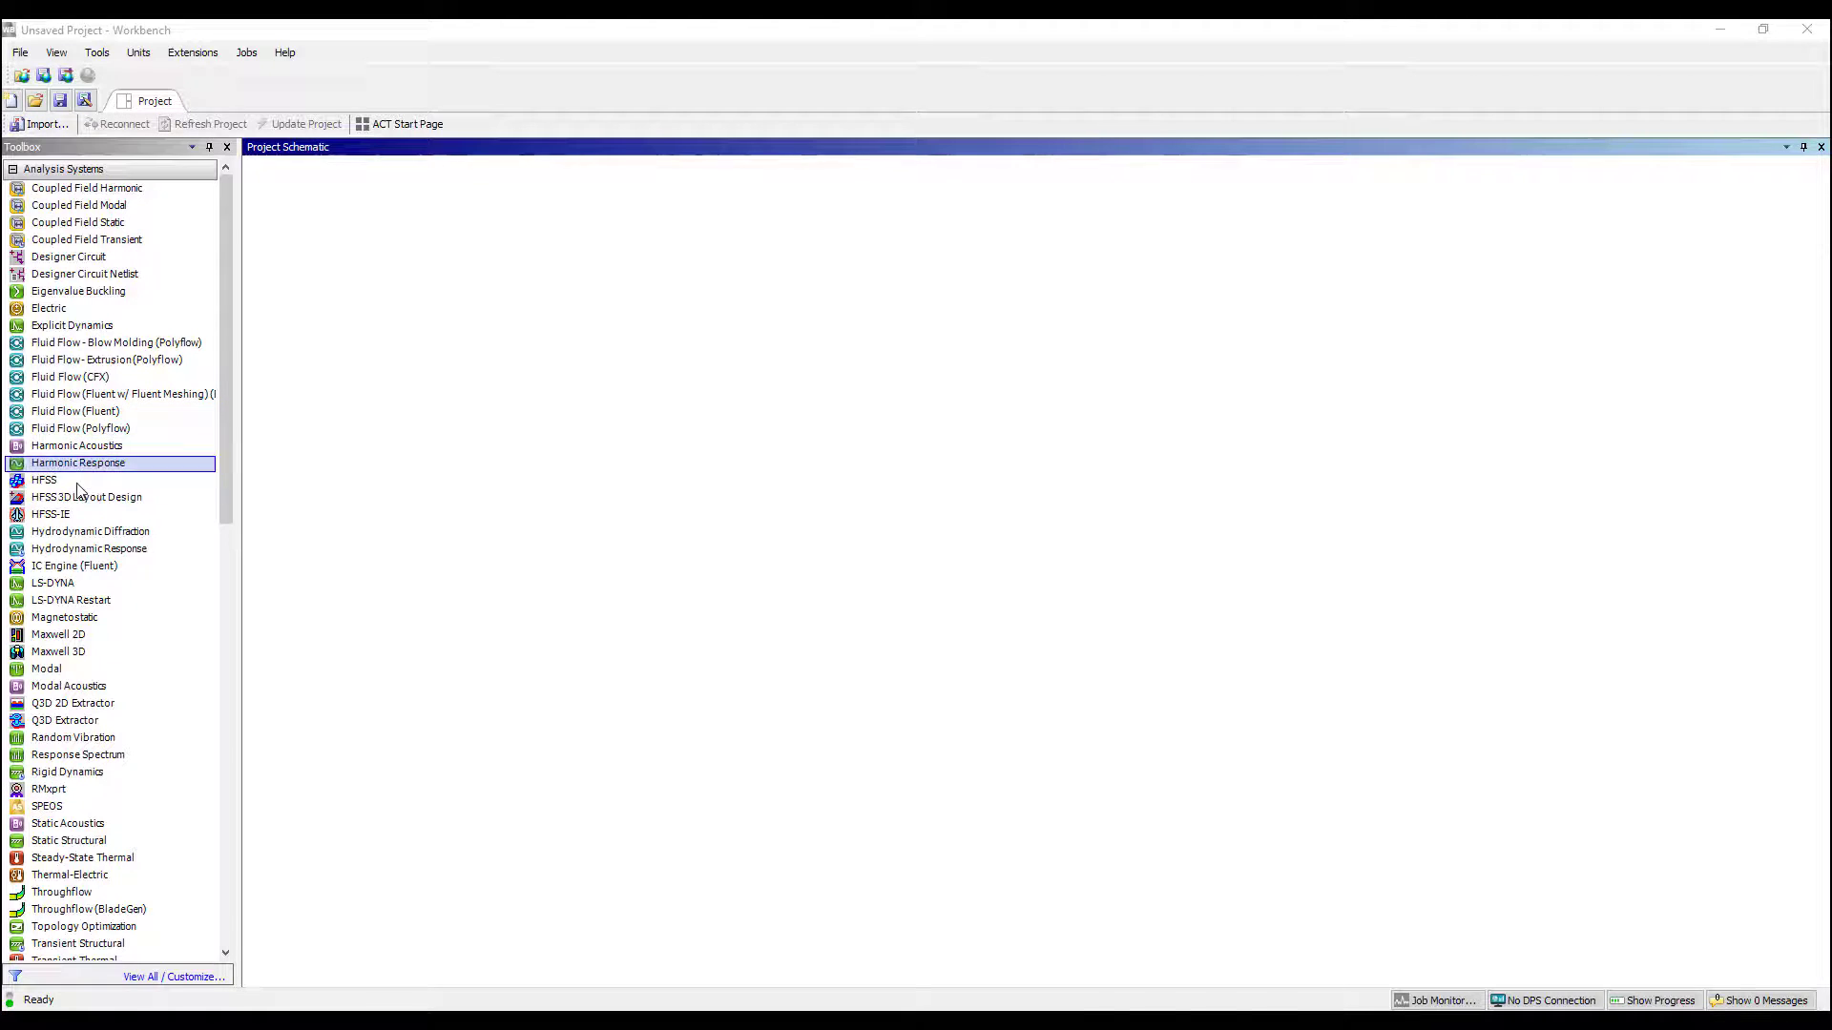
# Step: Create an Explicit Dynamics system in the project schematic and open the material data sources of its Engineering Data
pyautogui.moveTo(83, 332); pyautogui.dragTo(360, 246)
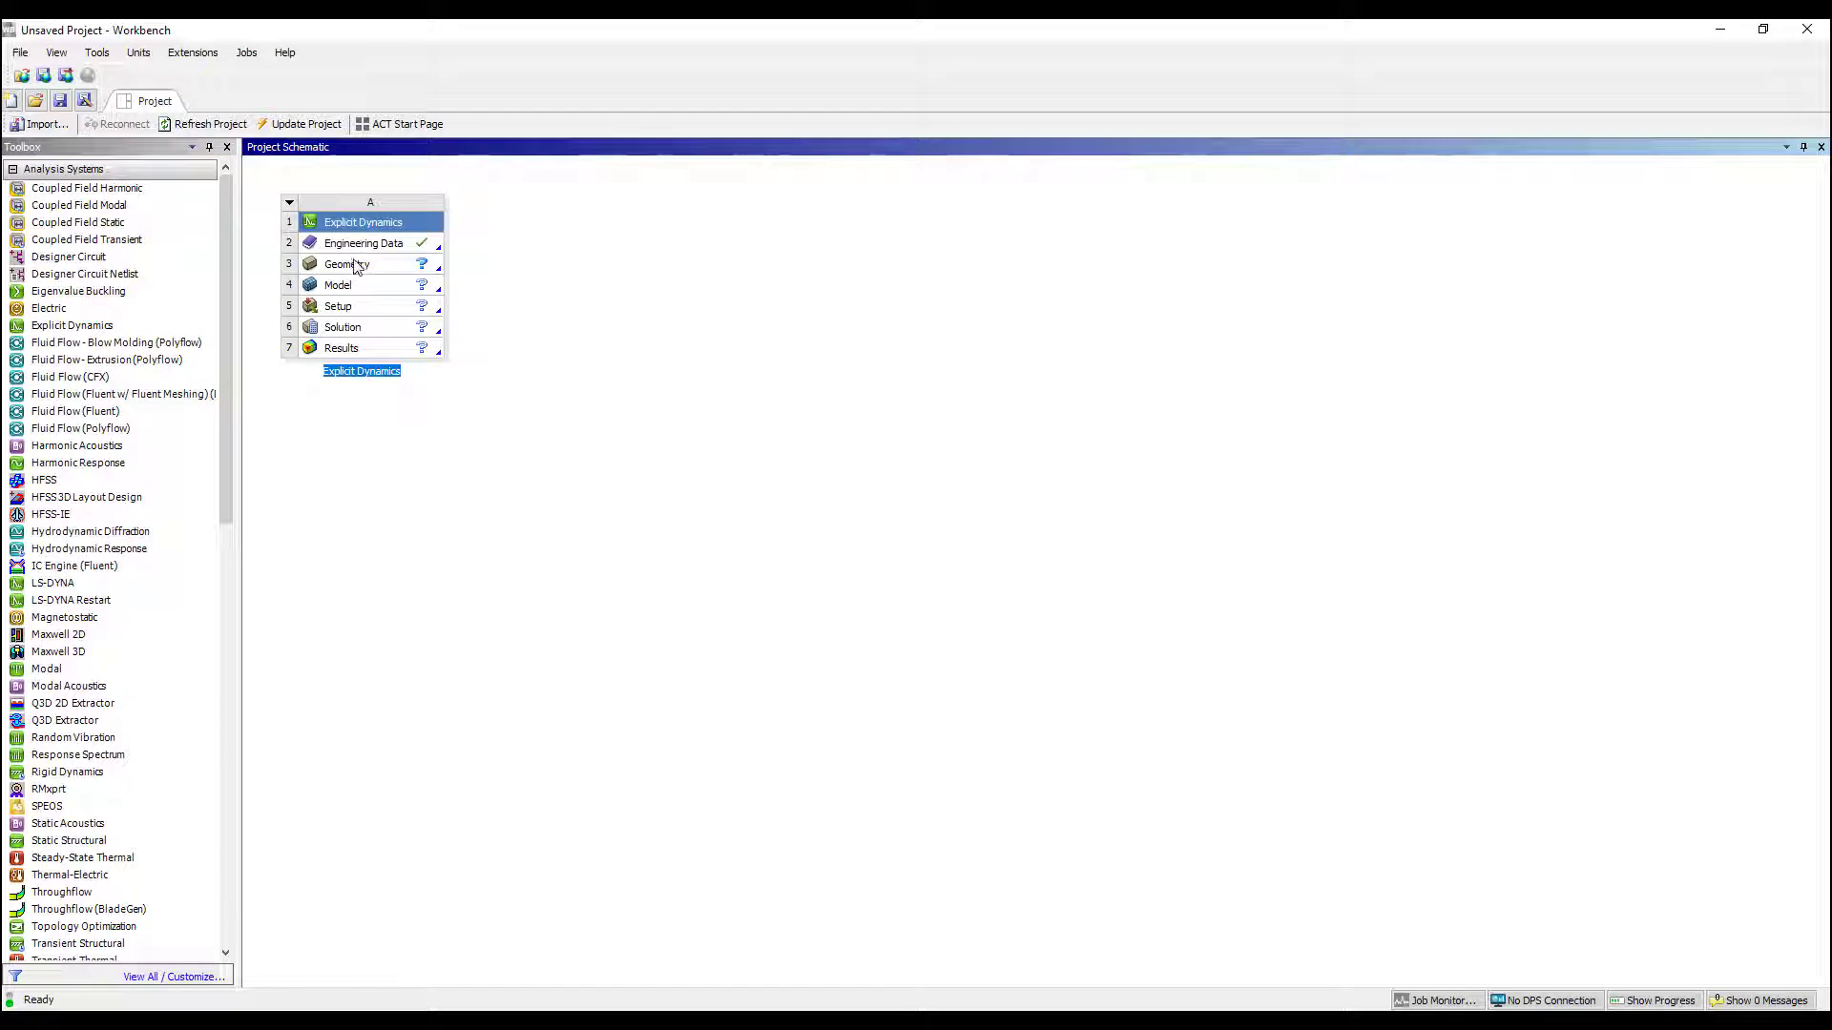
pyautogui.doubleClick(361, 245)
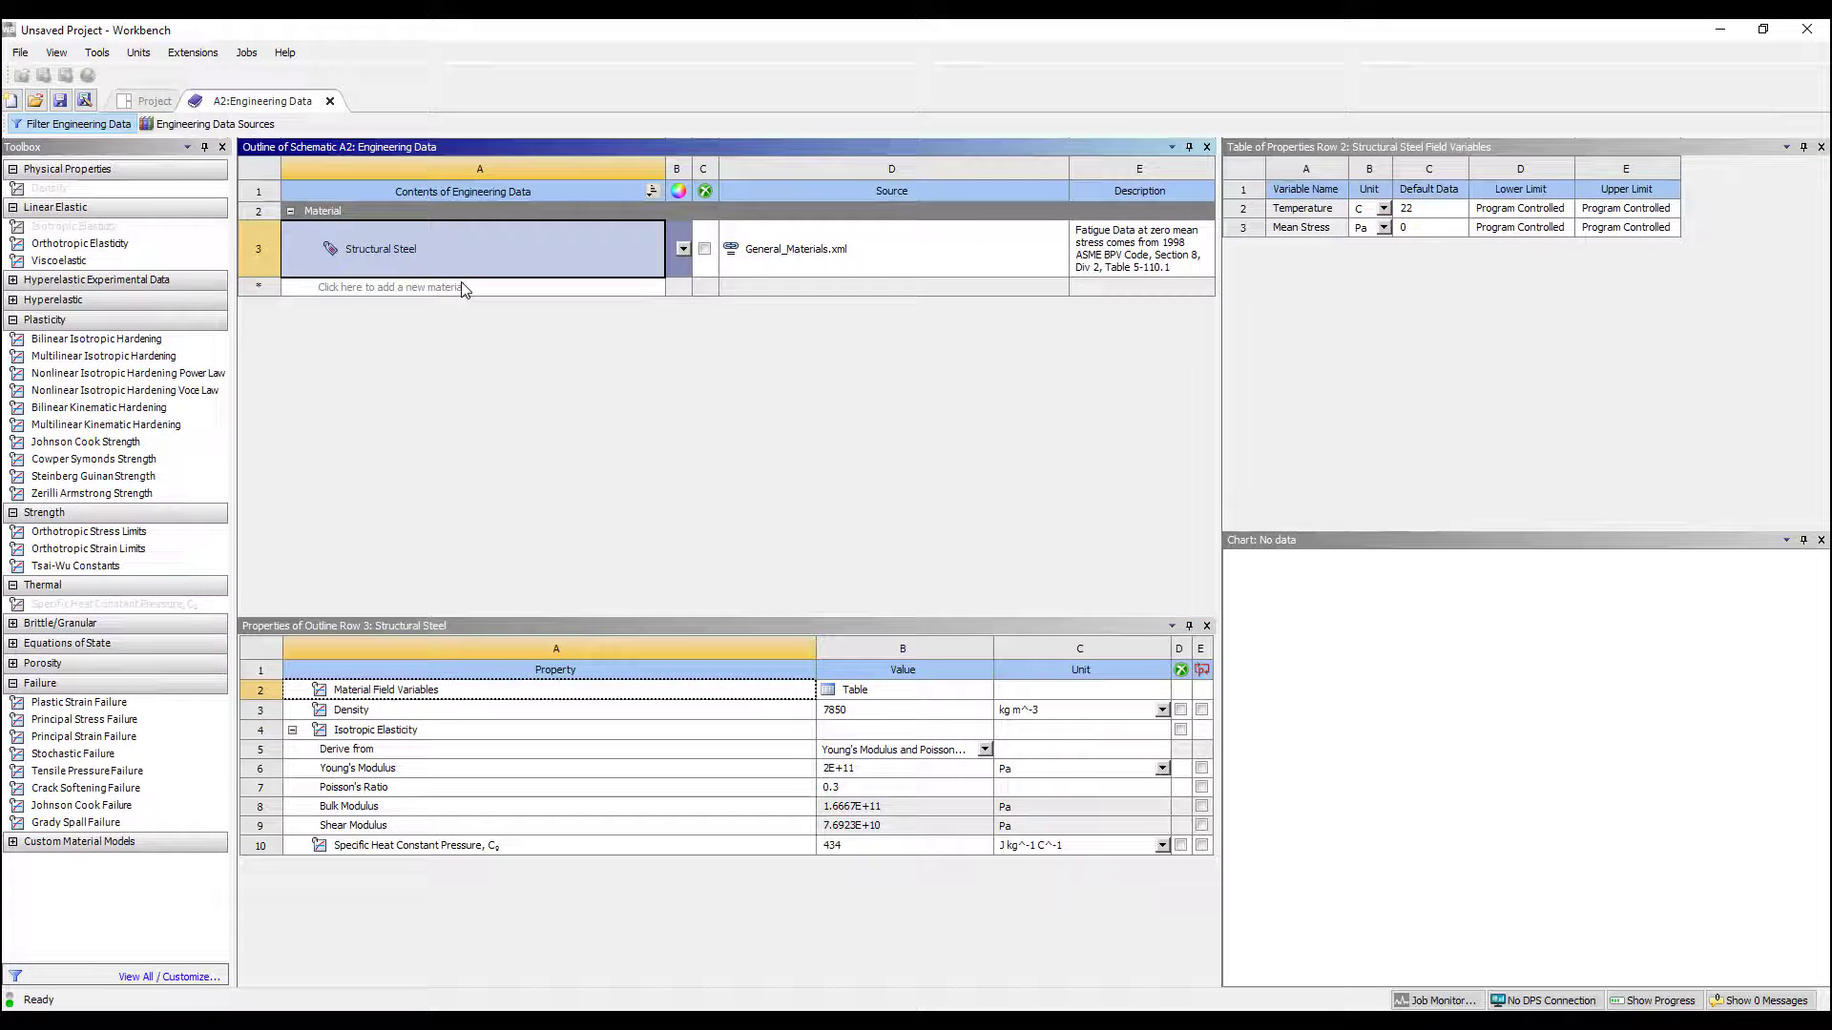
pyautogui.click(208, 124)
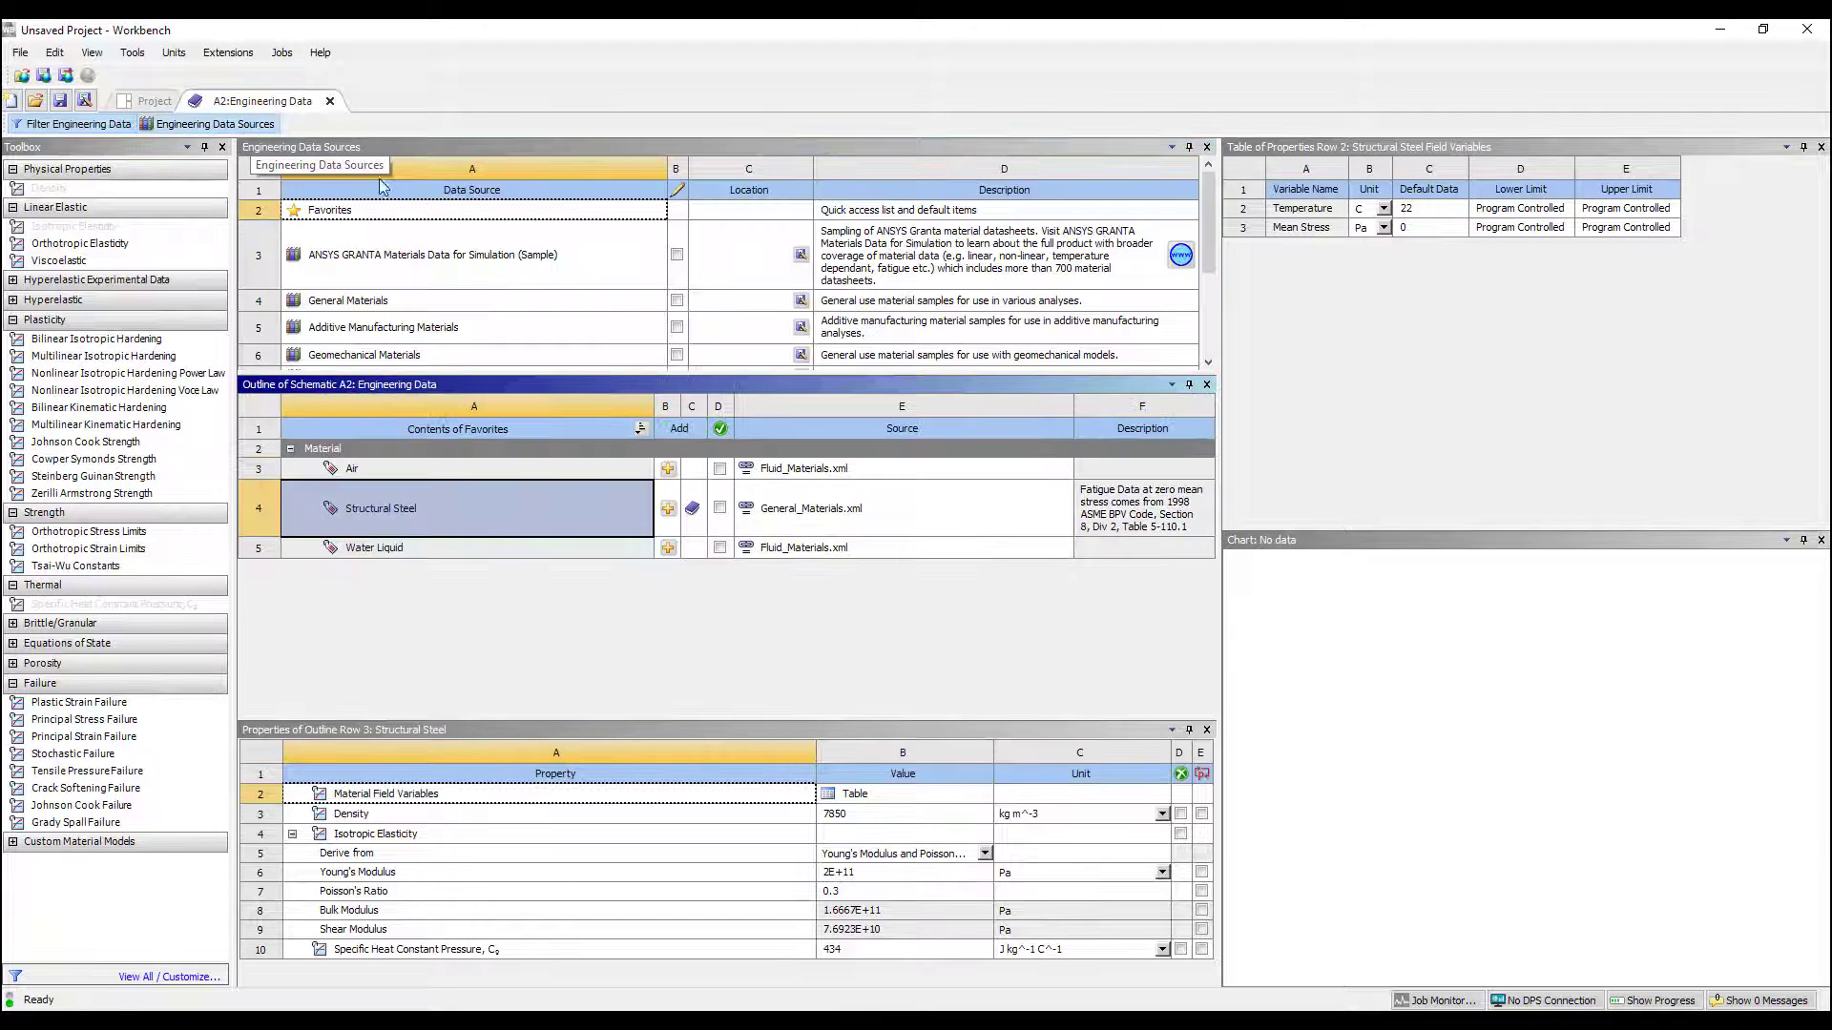
# Step: Add the C4 material from the Explicit Materials library to the engineering data
pyautogui.scroll(-3, 491, 272)
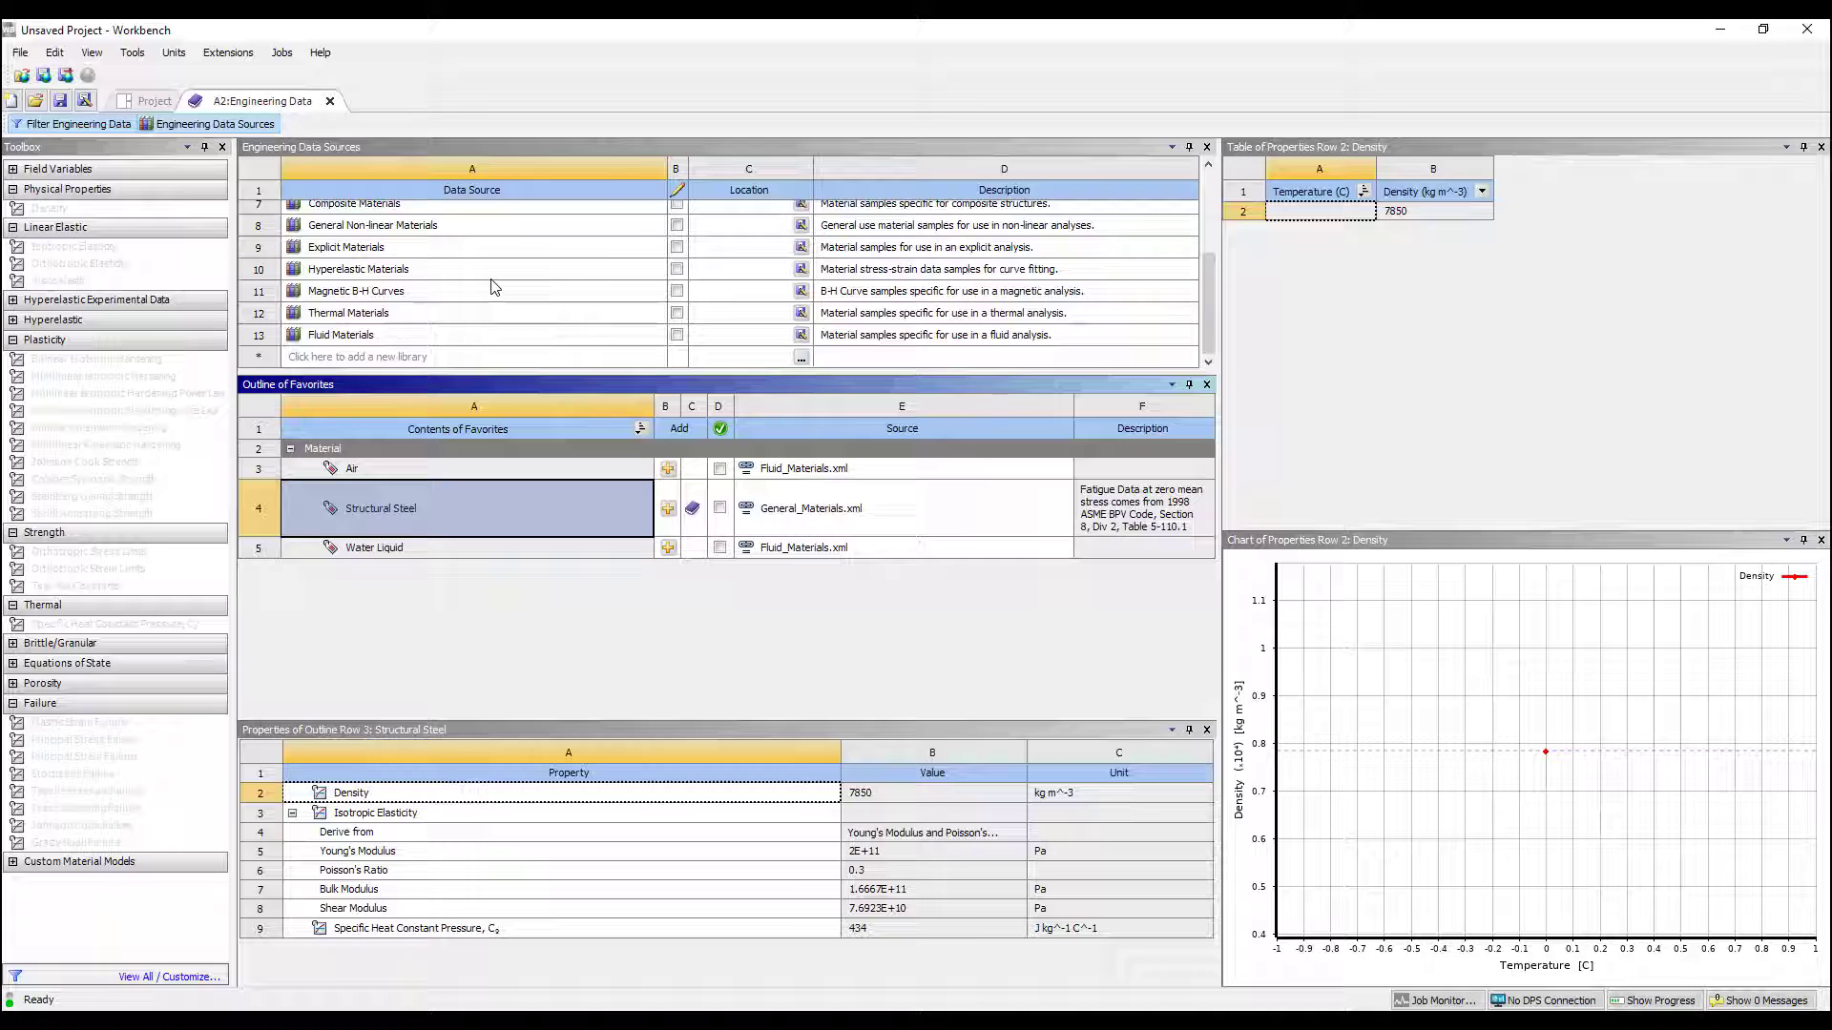
pyautogui.click(374, 314)
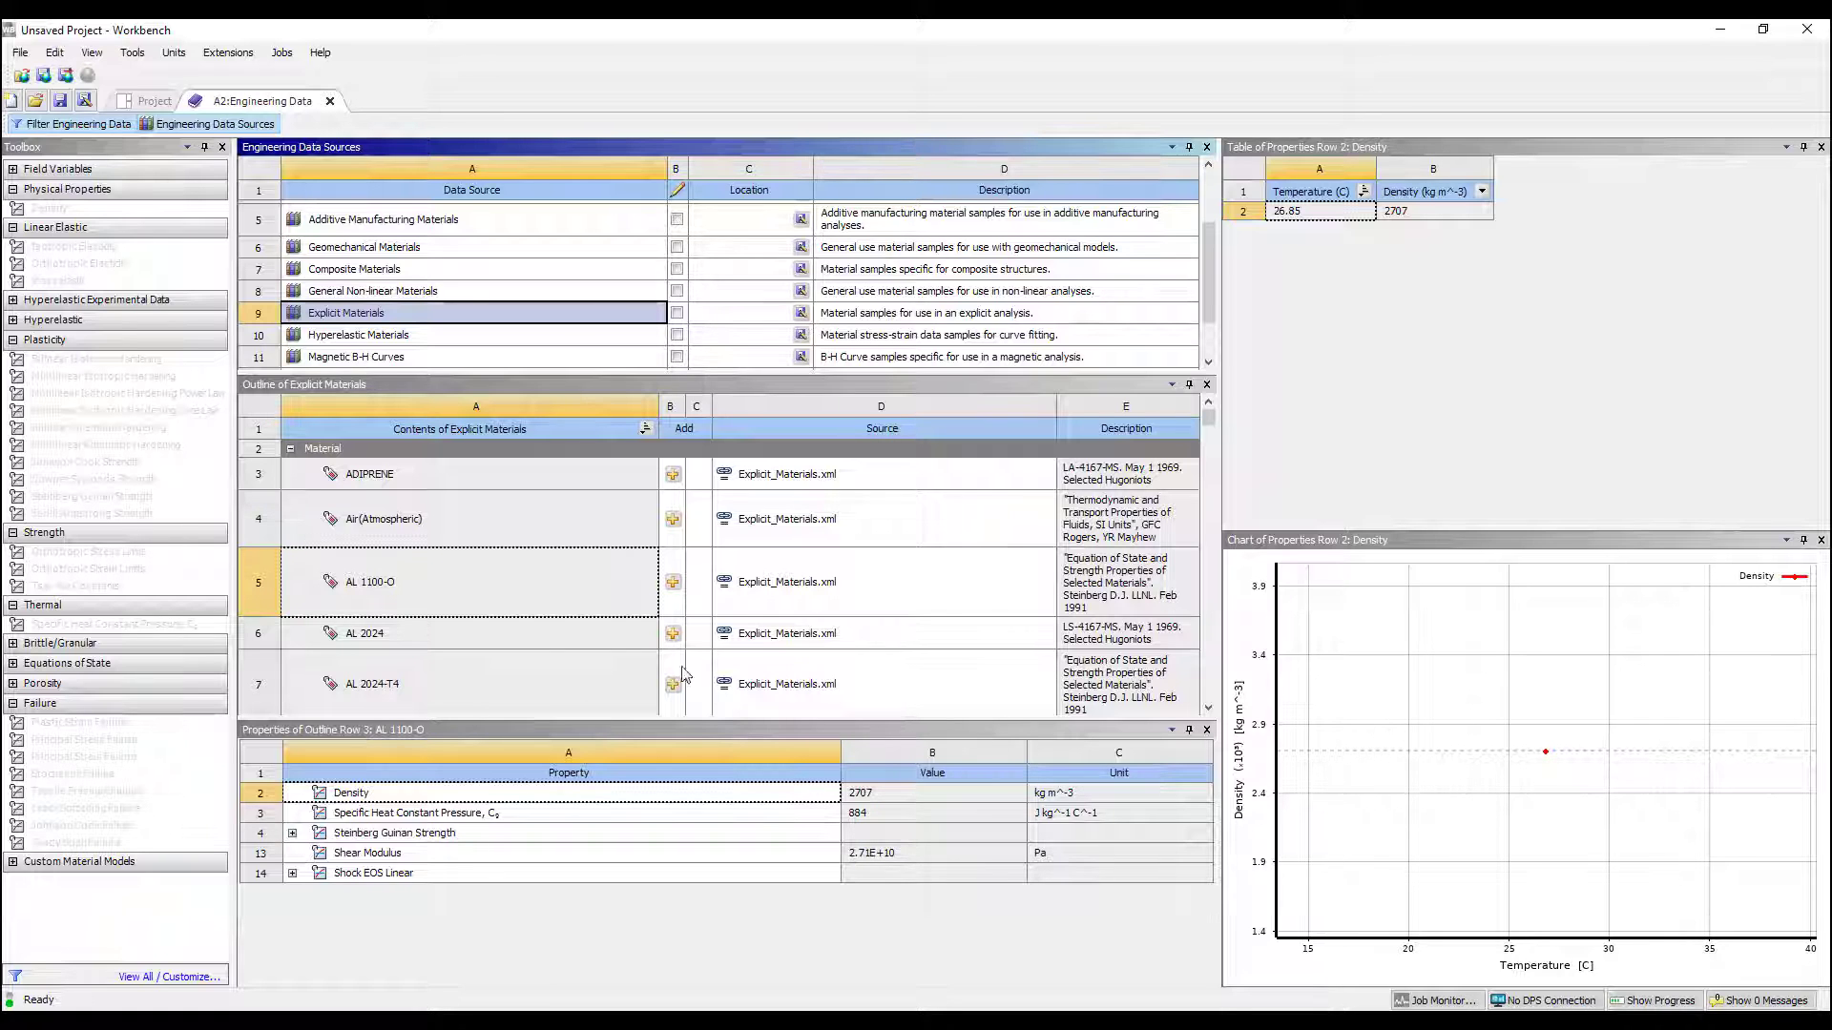
pyautogui.scroll(-7, 530, 601)
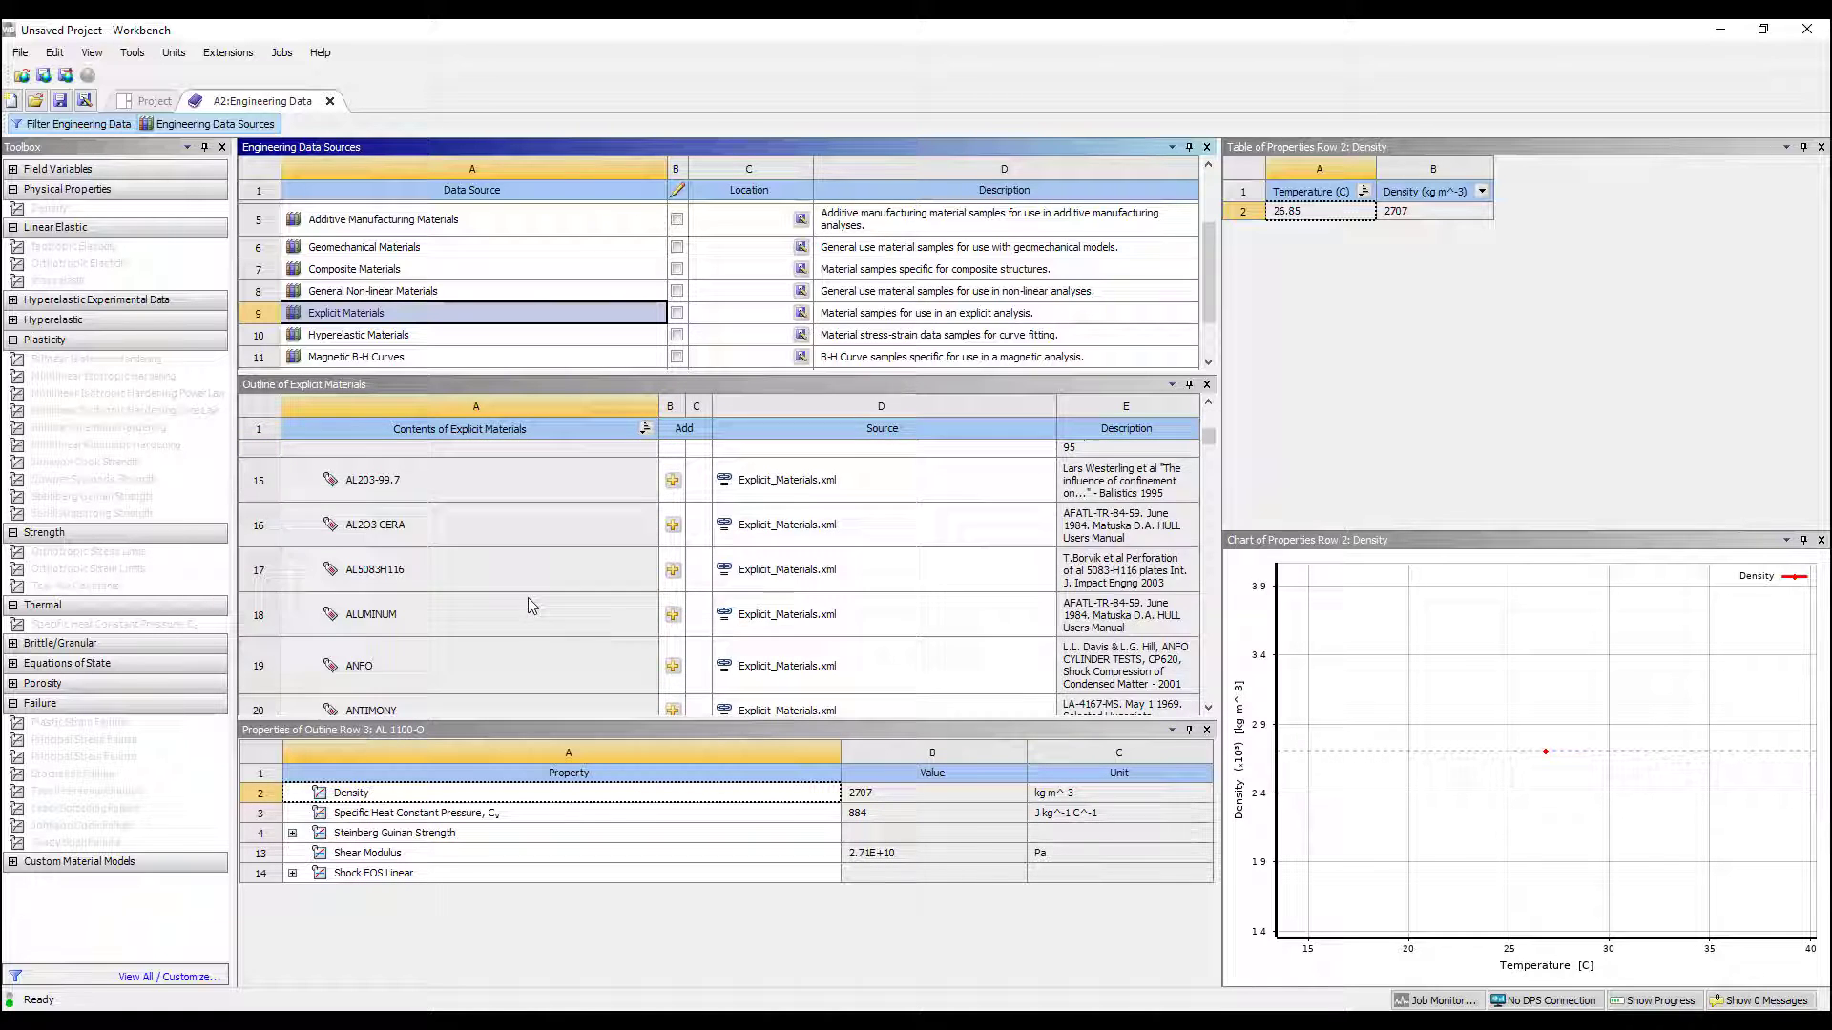
pyautogui.scroll(-2, 531, 605)
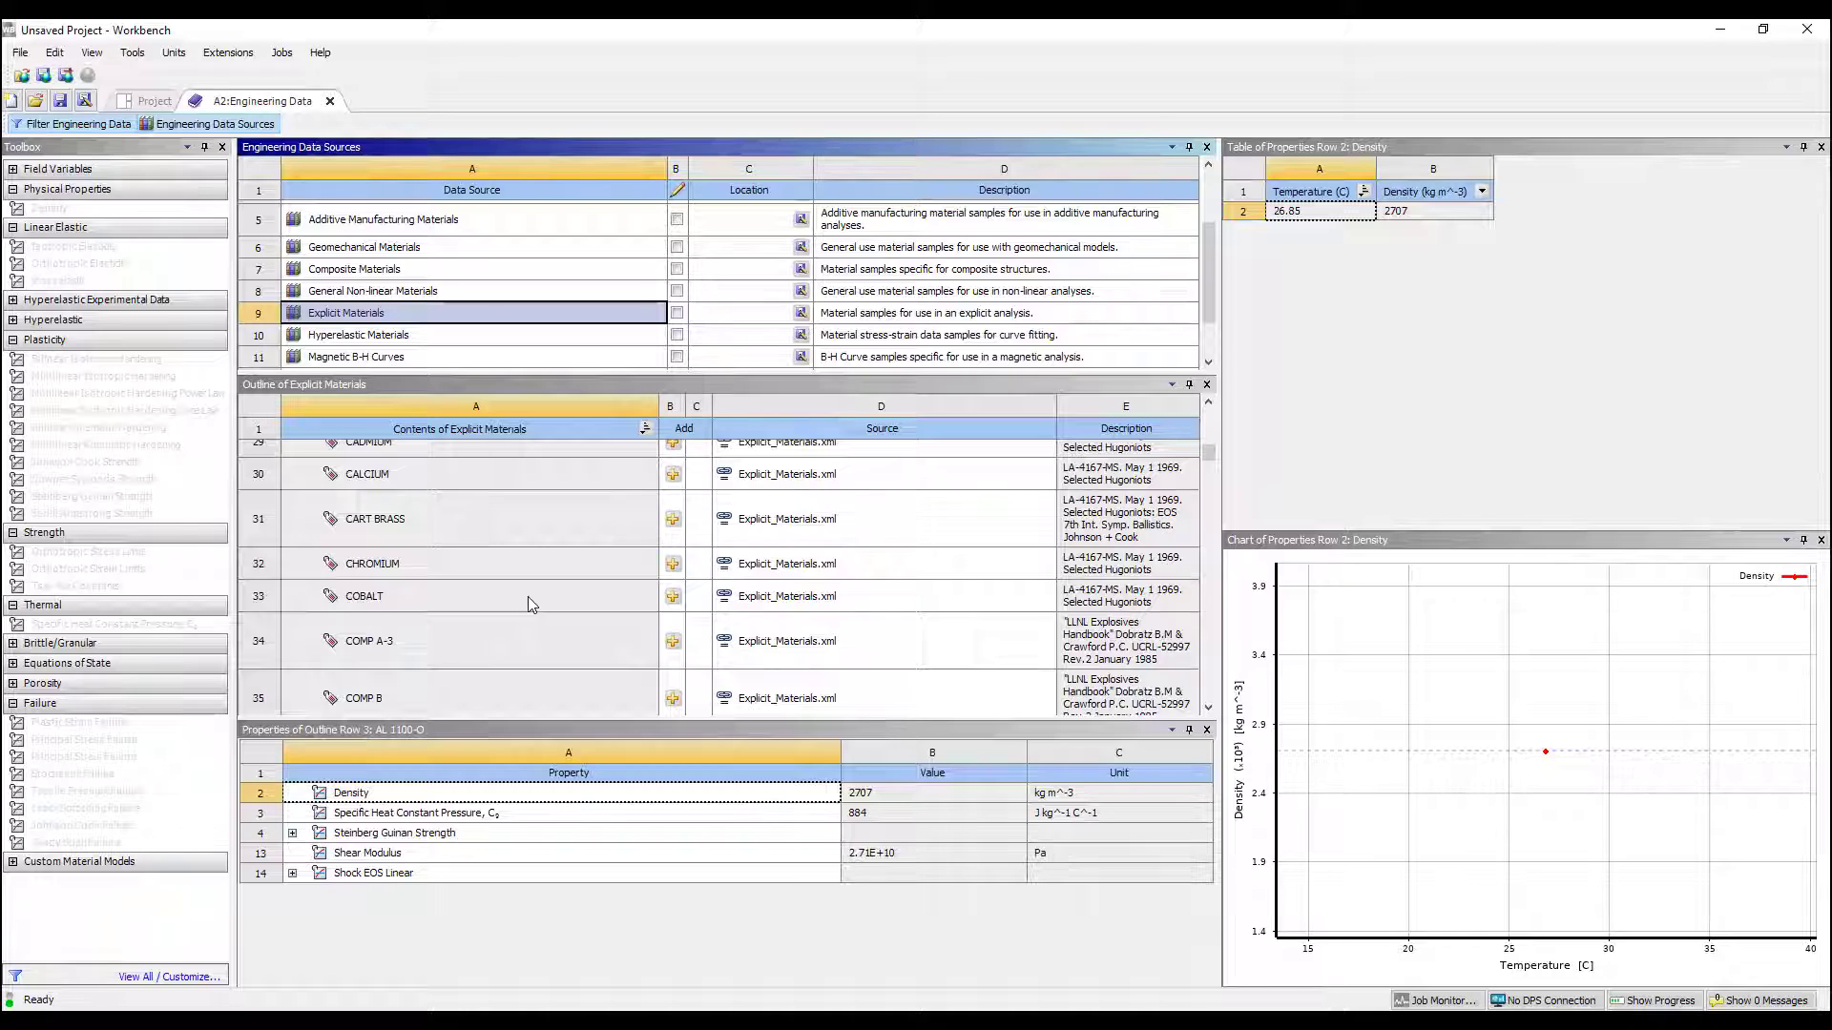
pyautogui.scroll(1, 532, 605)
pyautogui.click(672, 614)
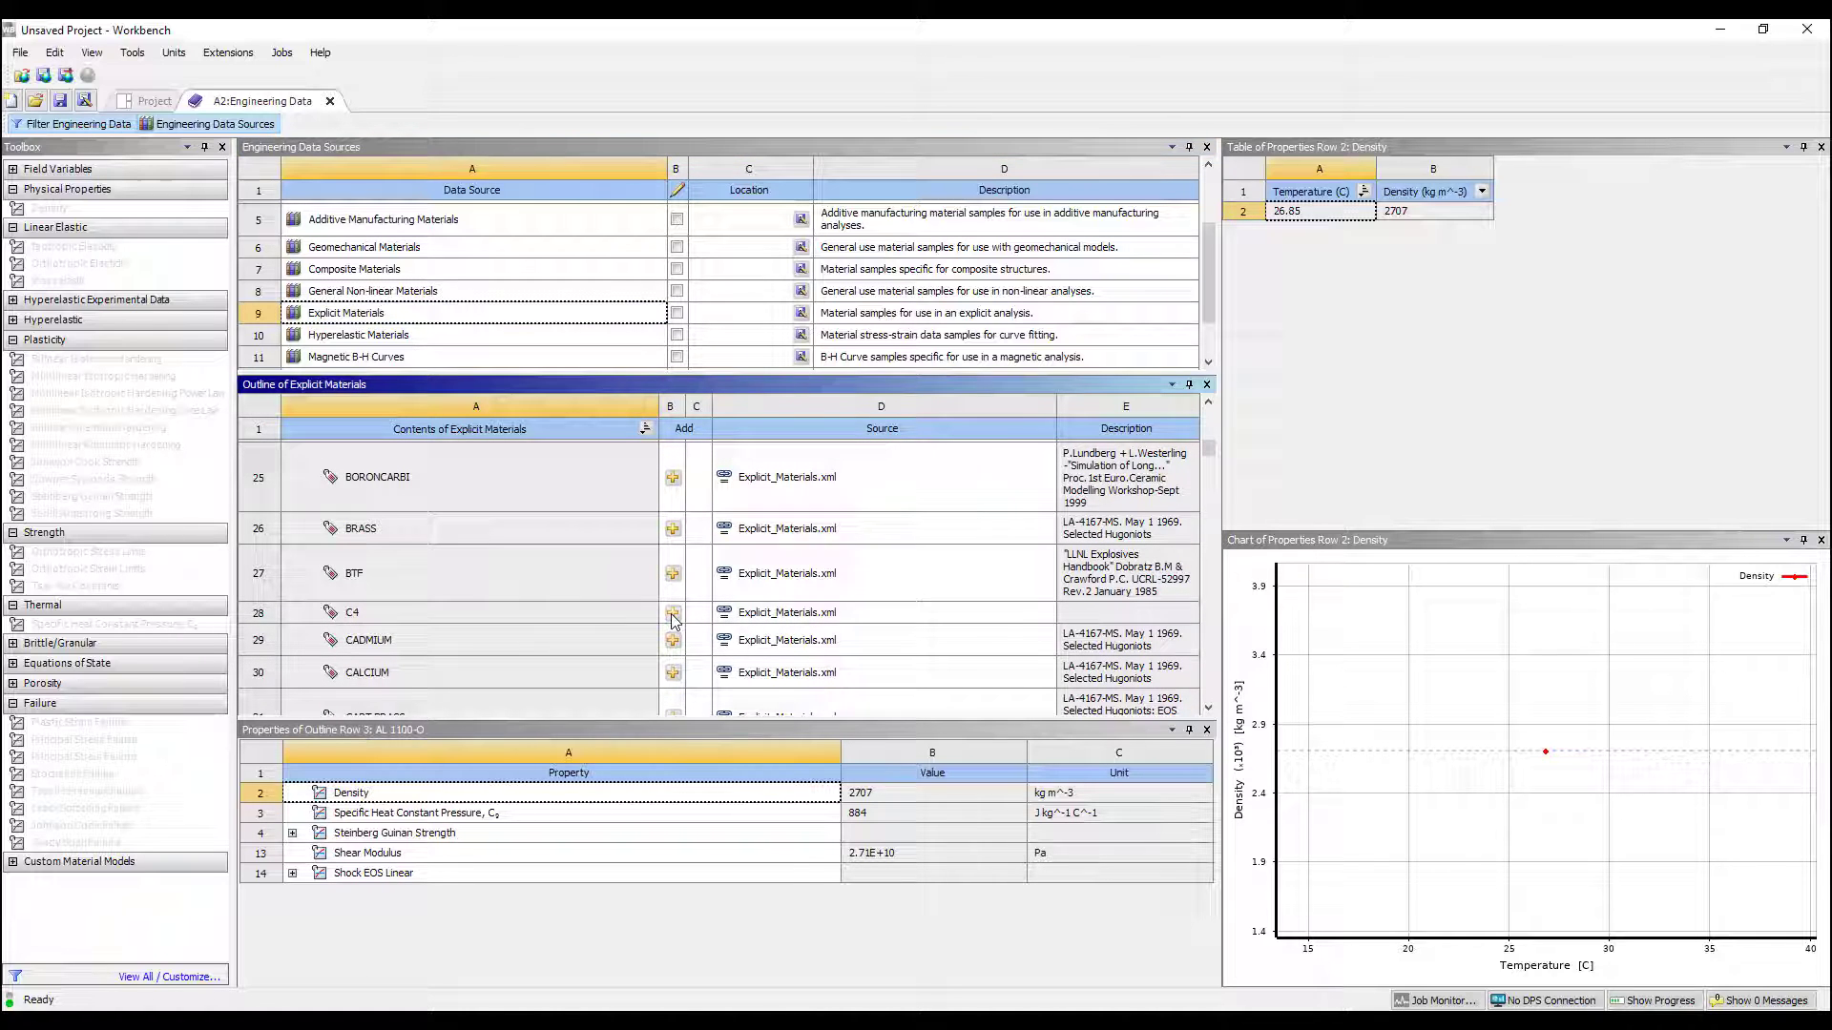
# Step: Browse the Explicit Materials library for other explosive materials such as COMP A-3, HMX-TNT and the LX series
pyautogui.scroll(7, 702, 623)
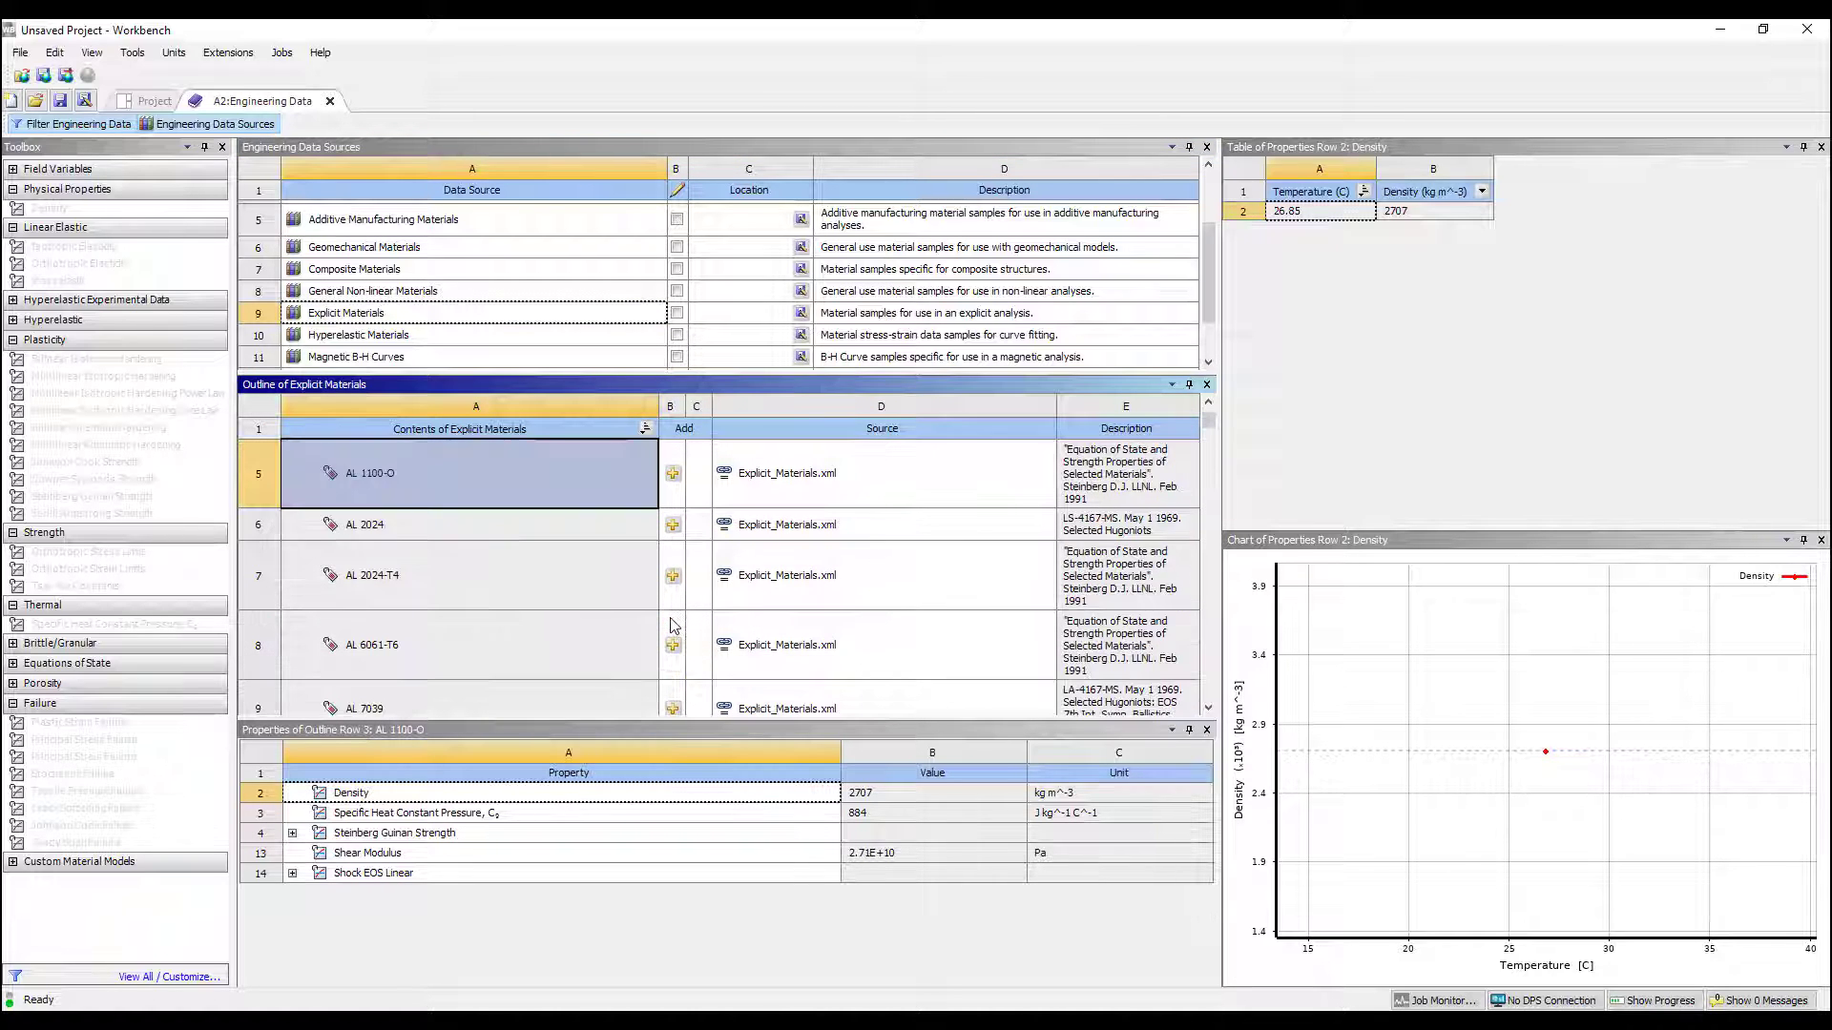
pyautogui.scroll(1, 646, 565)
pyautogui.scroll(-3, 646, 565)
pyautogui.scroll(-5, 646, 565)
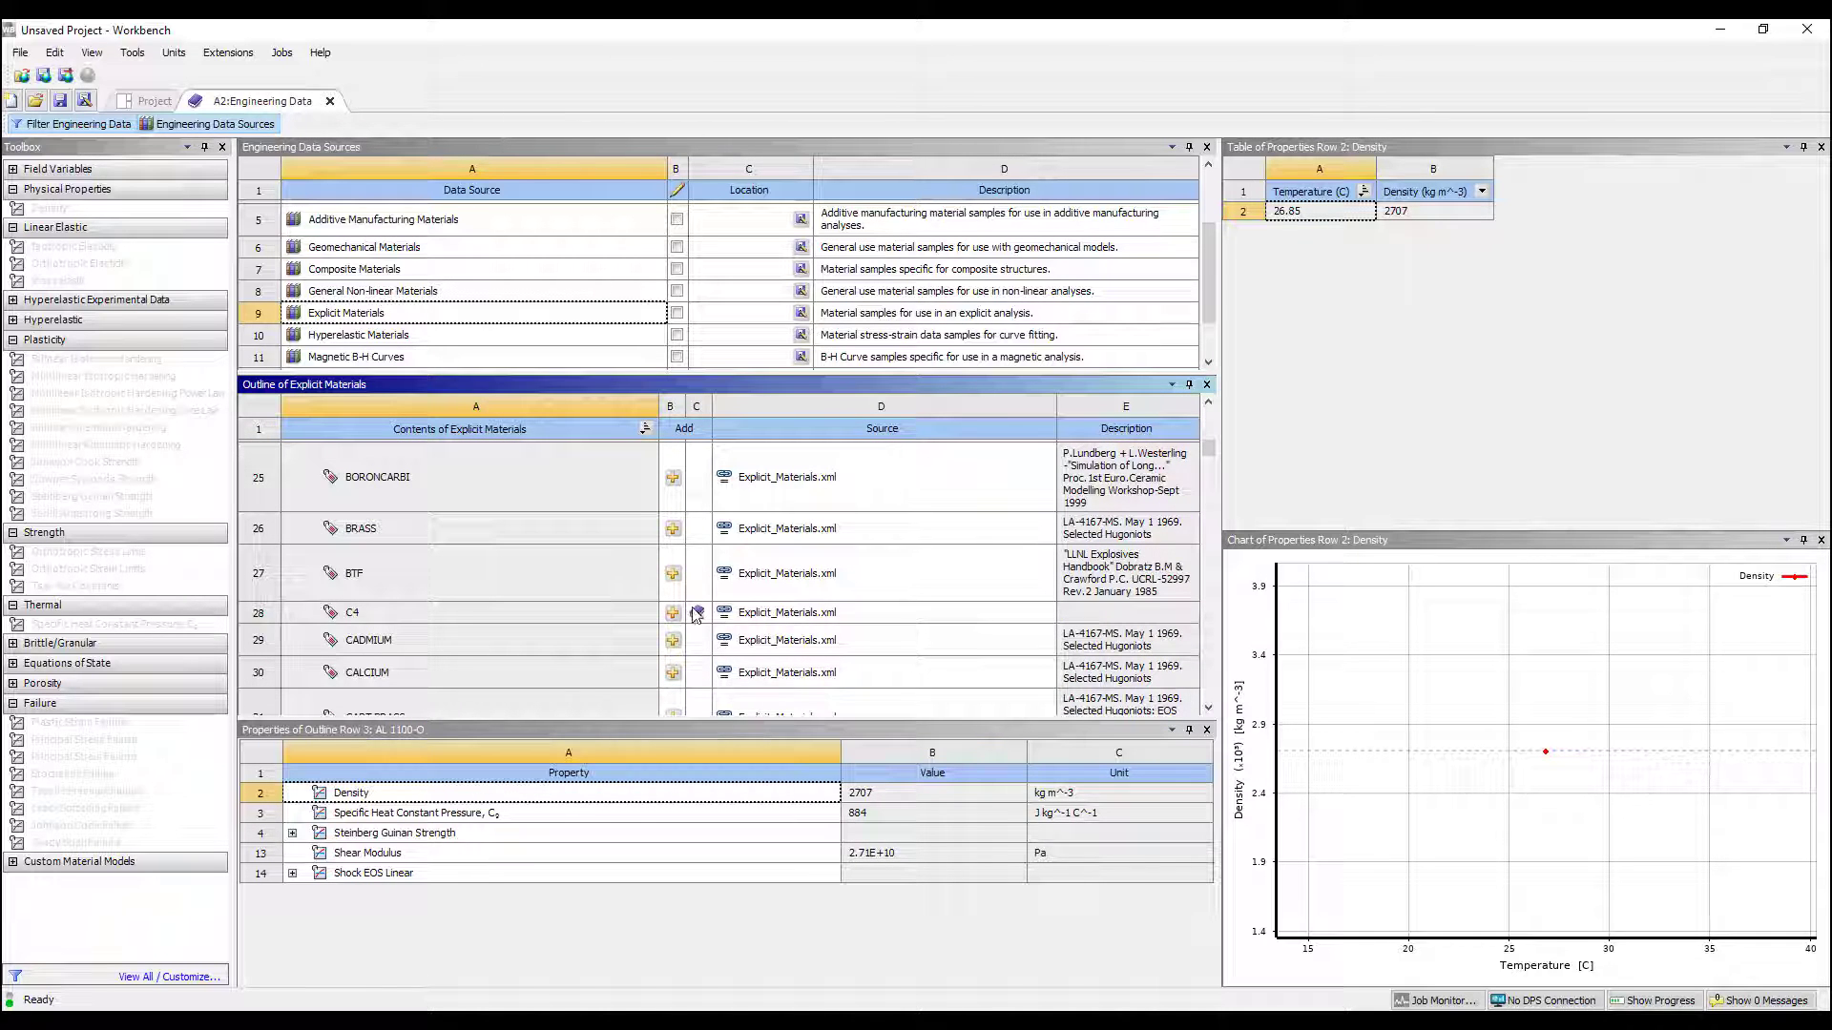
pyautogui.scroll(-2, 622, 607)
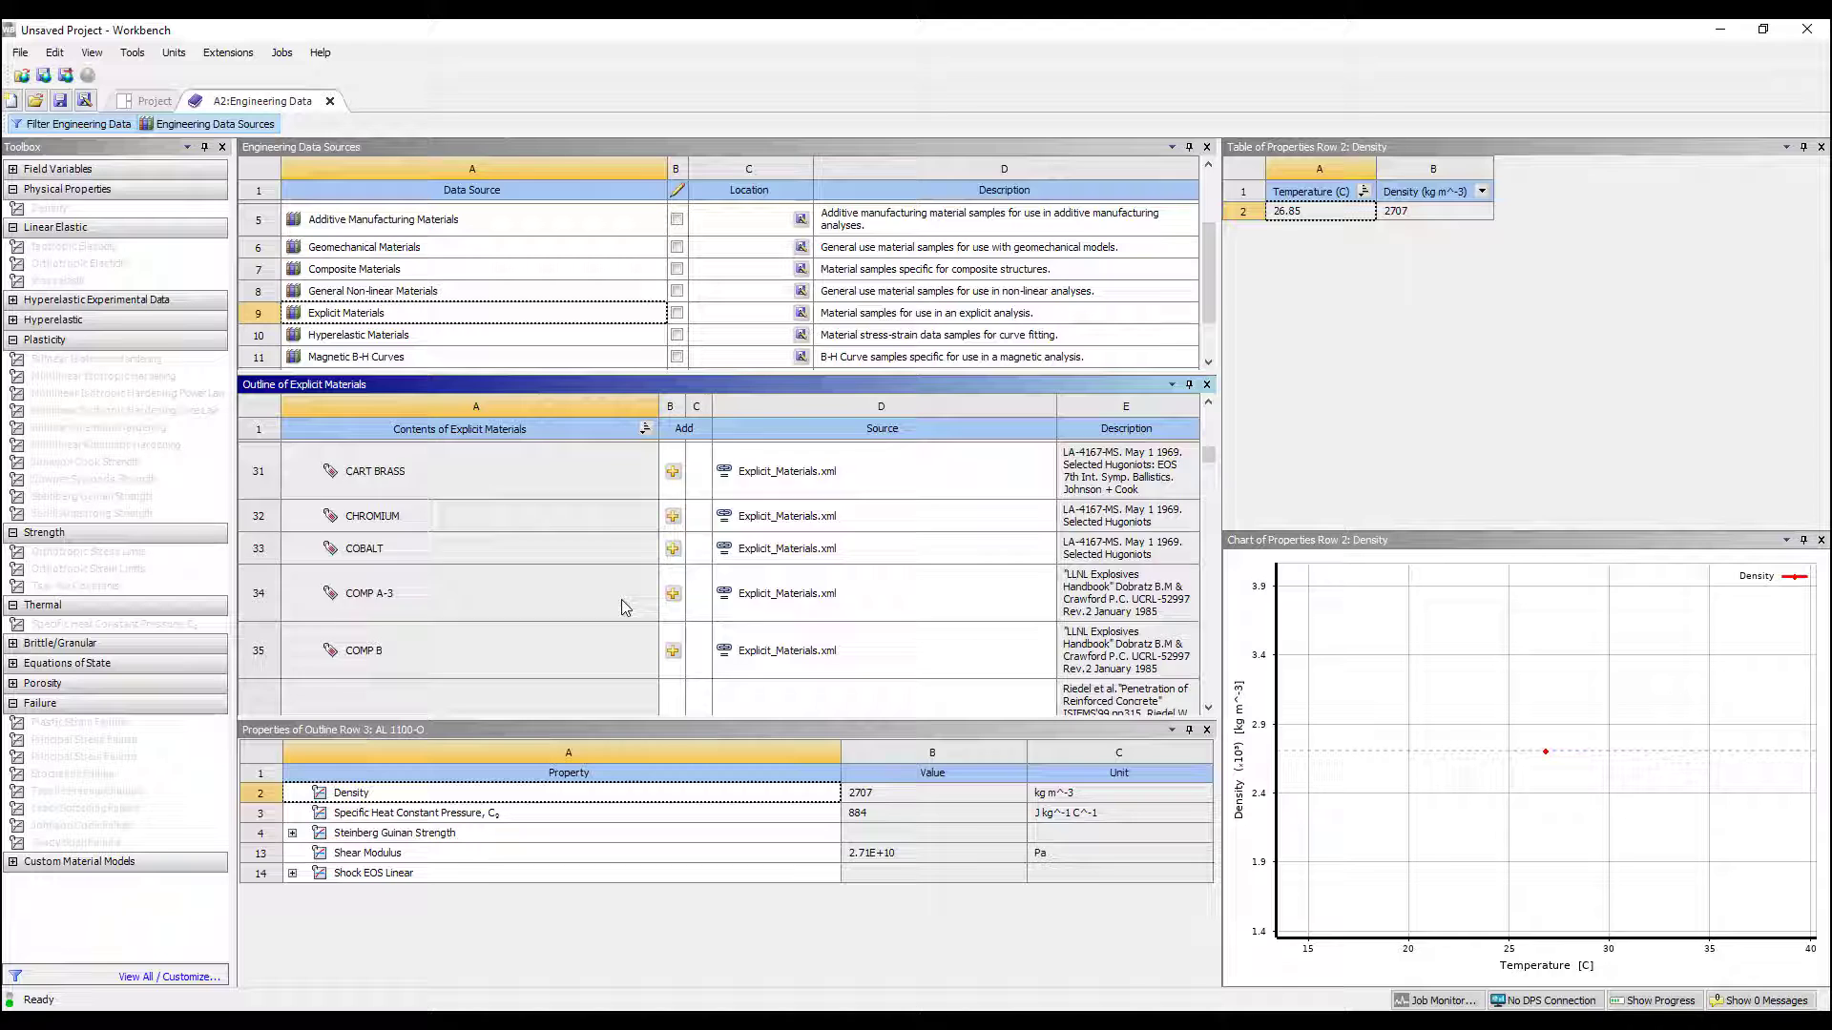
pyautogui.scroll(1, 622, 607)
pyautogui.scroll(-2, 527, 625)
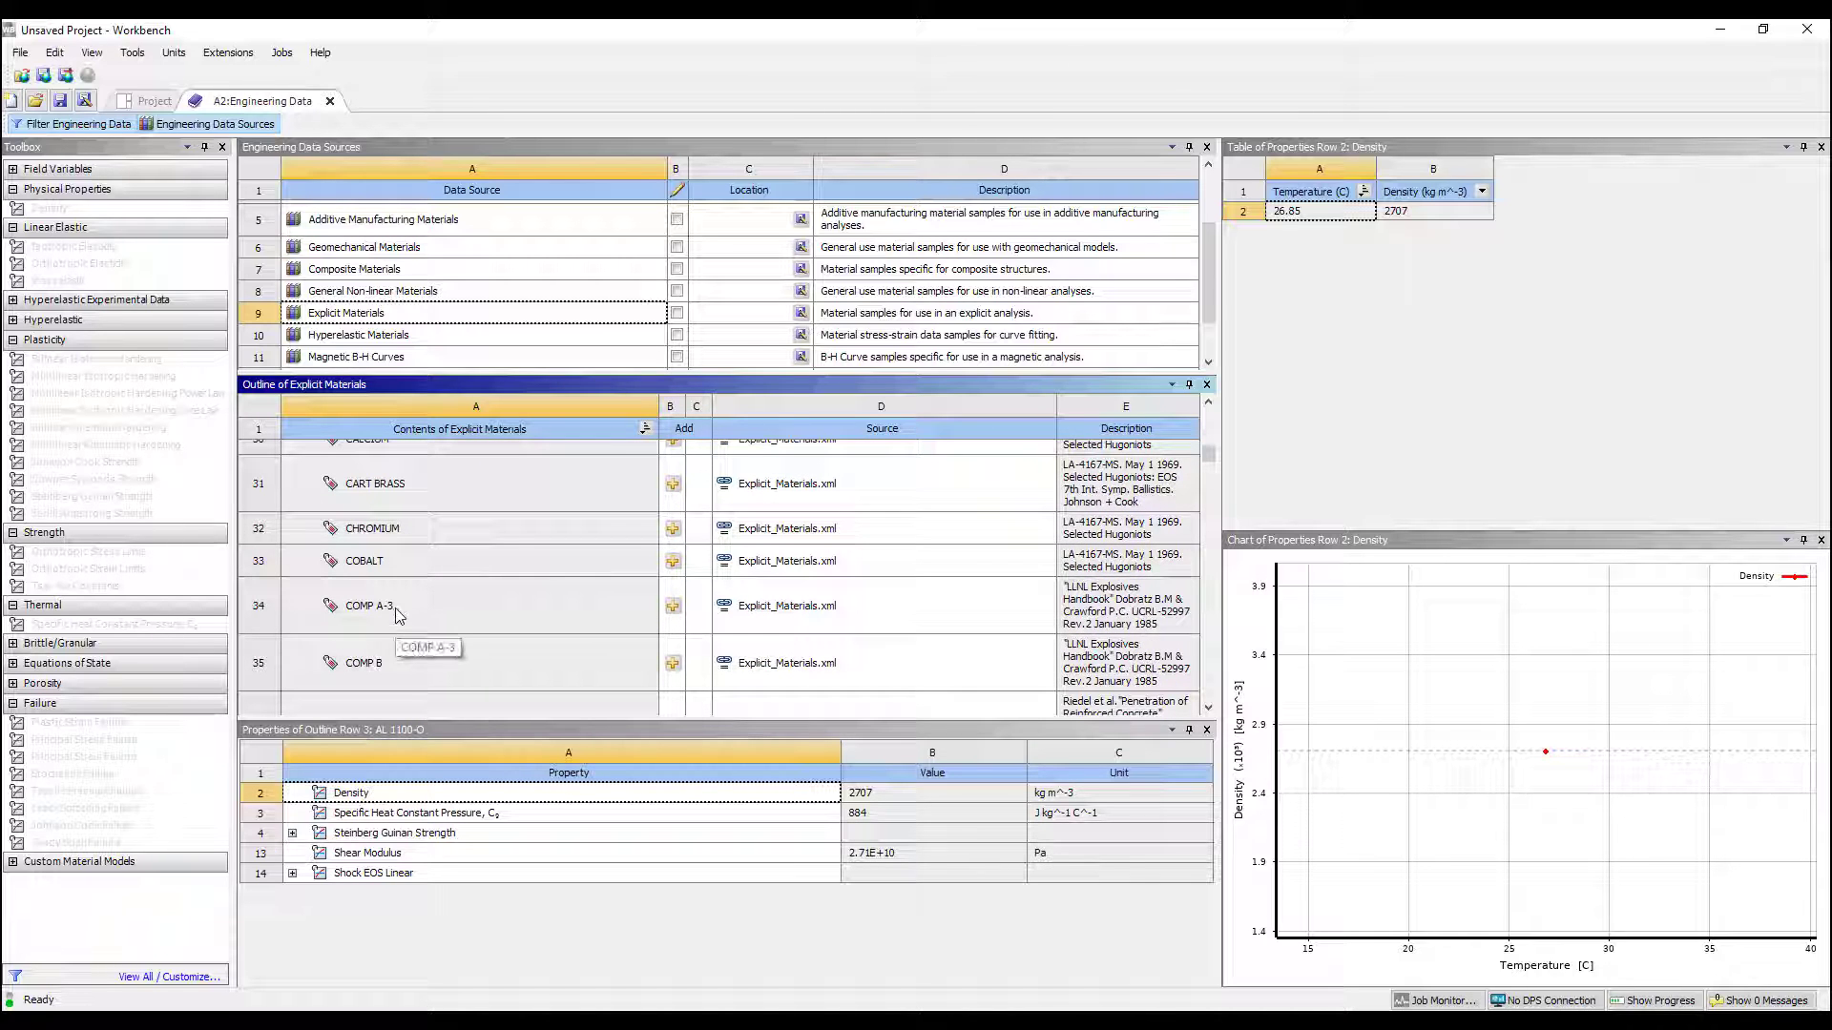
pyautogui.scroll(-2, 496, 649)
pyautogui.scroll(-5, 512, 649)
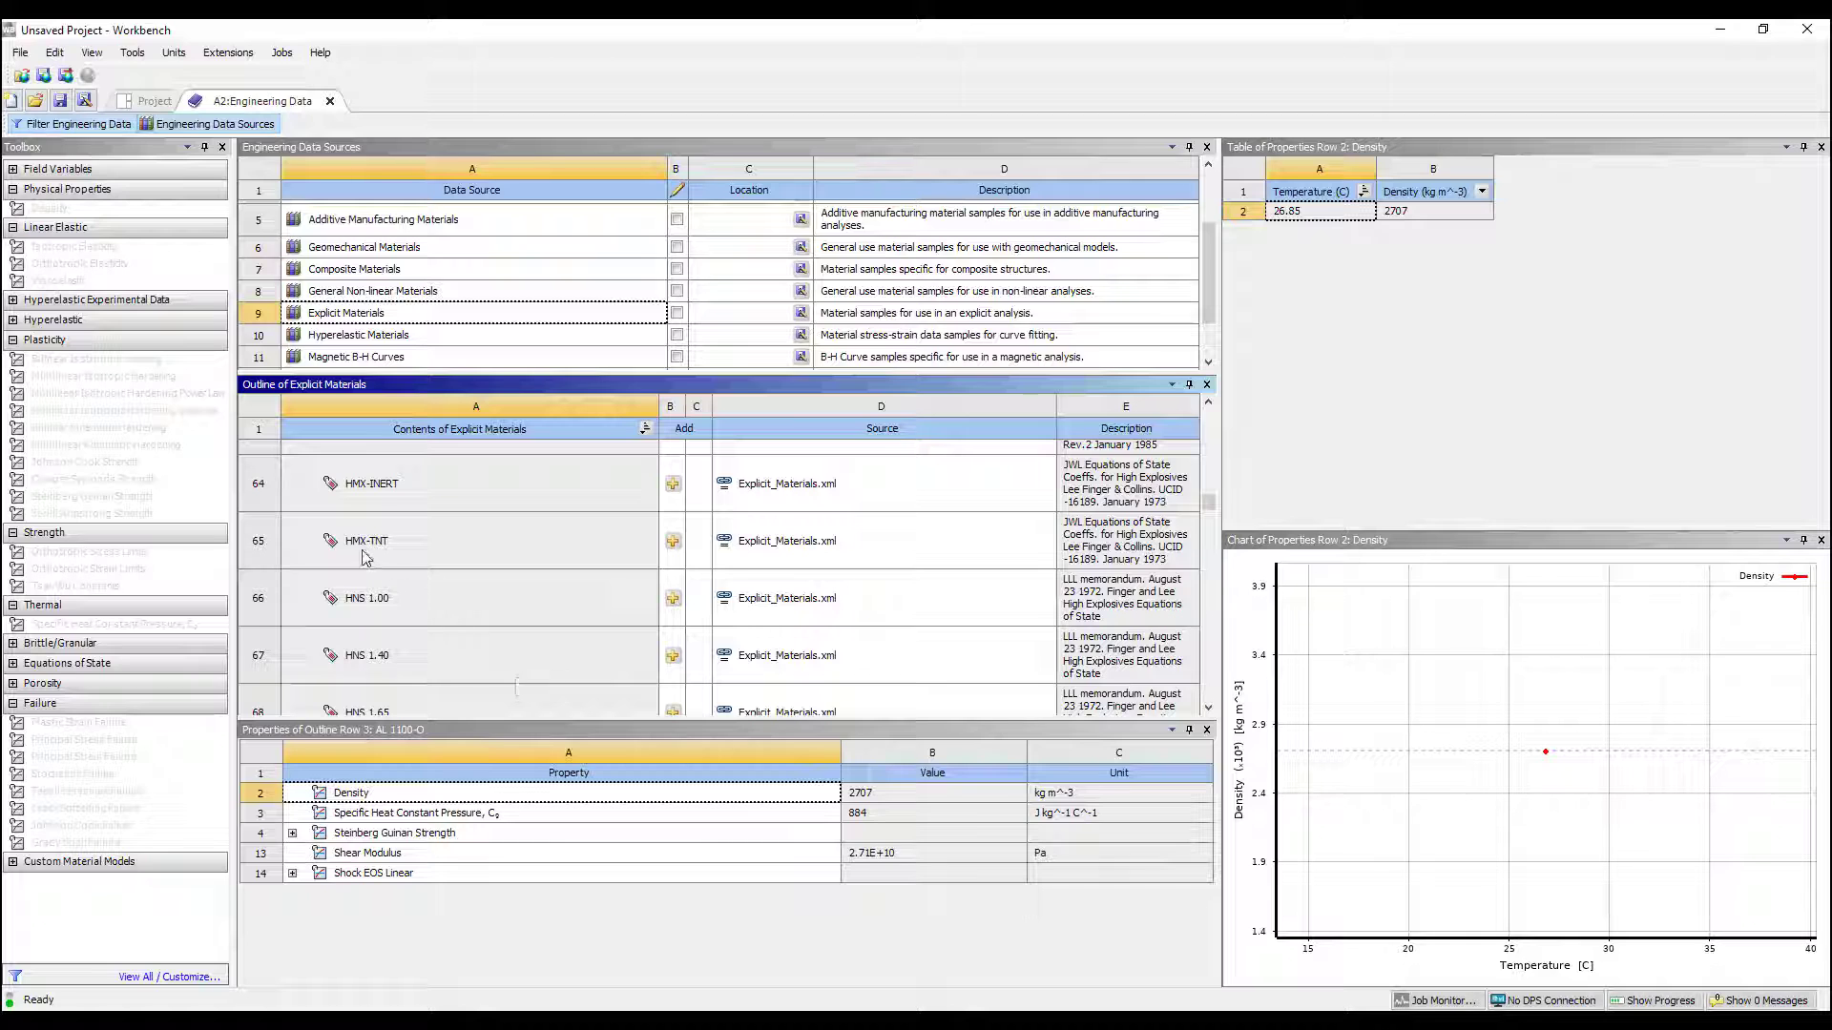
pyautogui.scroll(1, 363, 555)
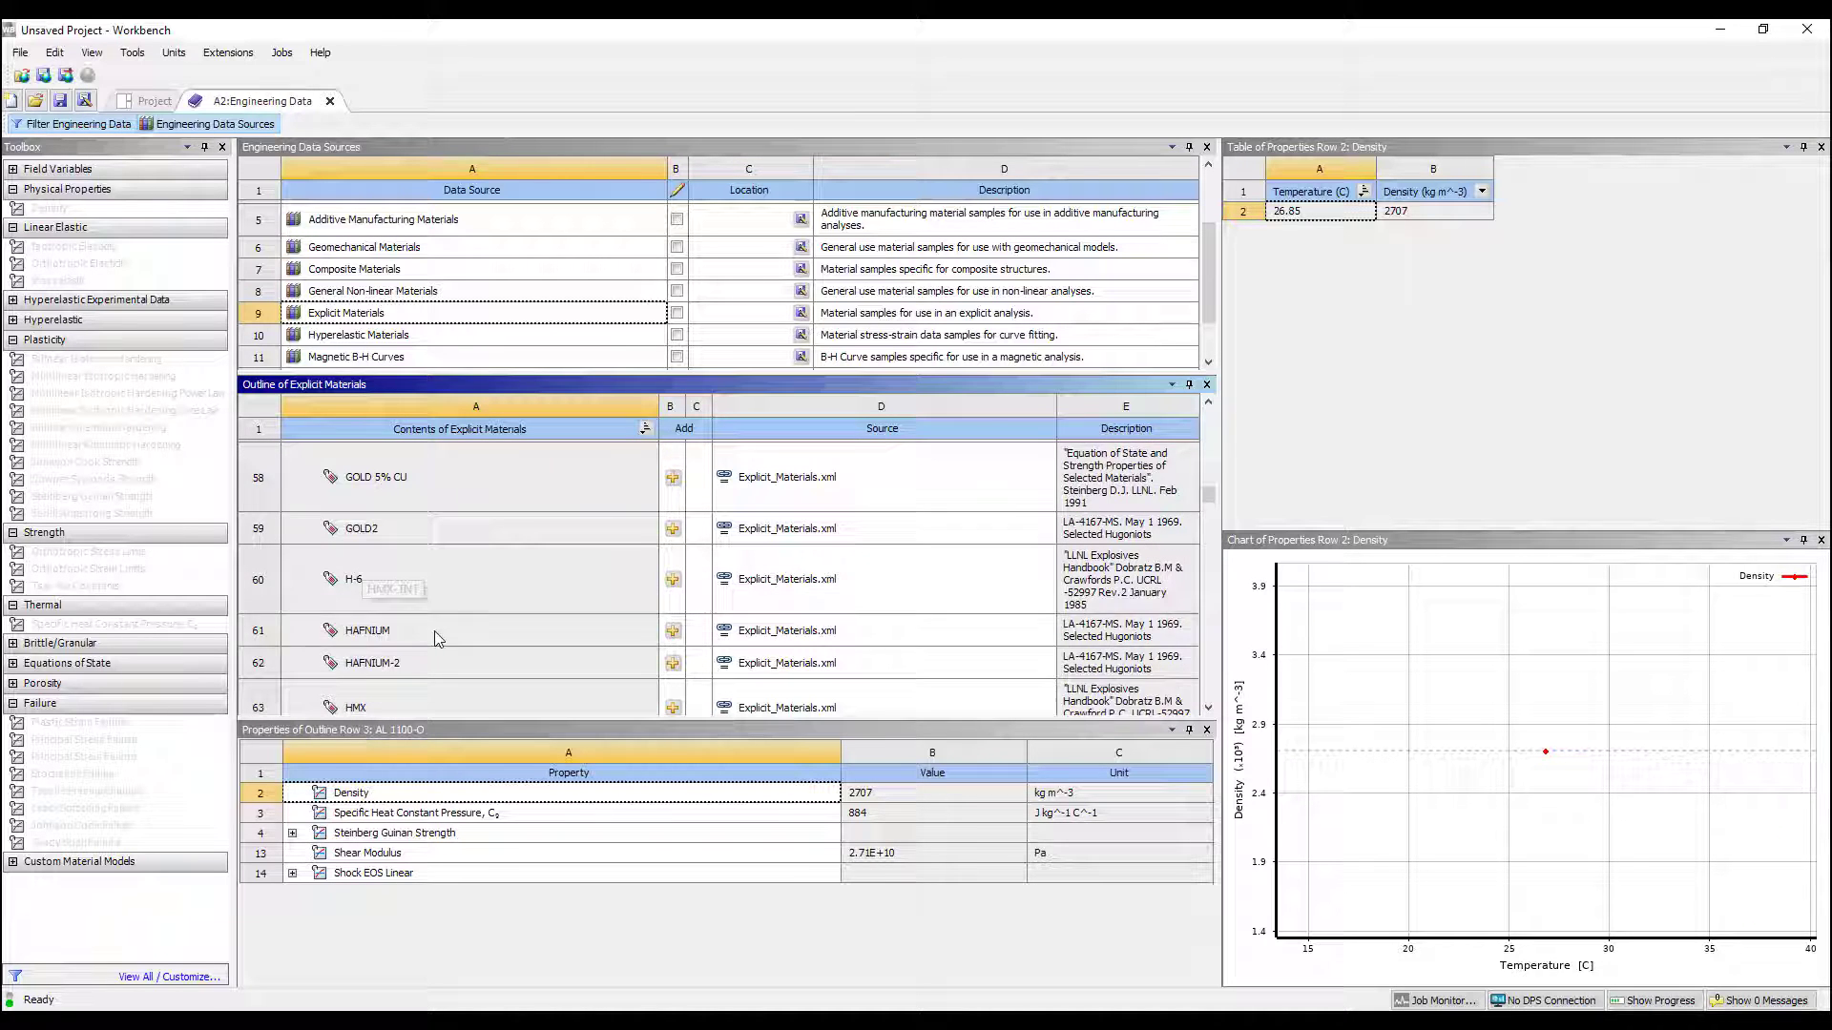
pyautogui.scroll(1, 377, 604)
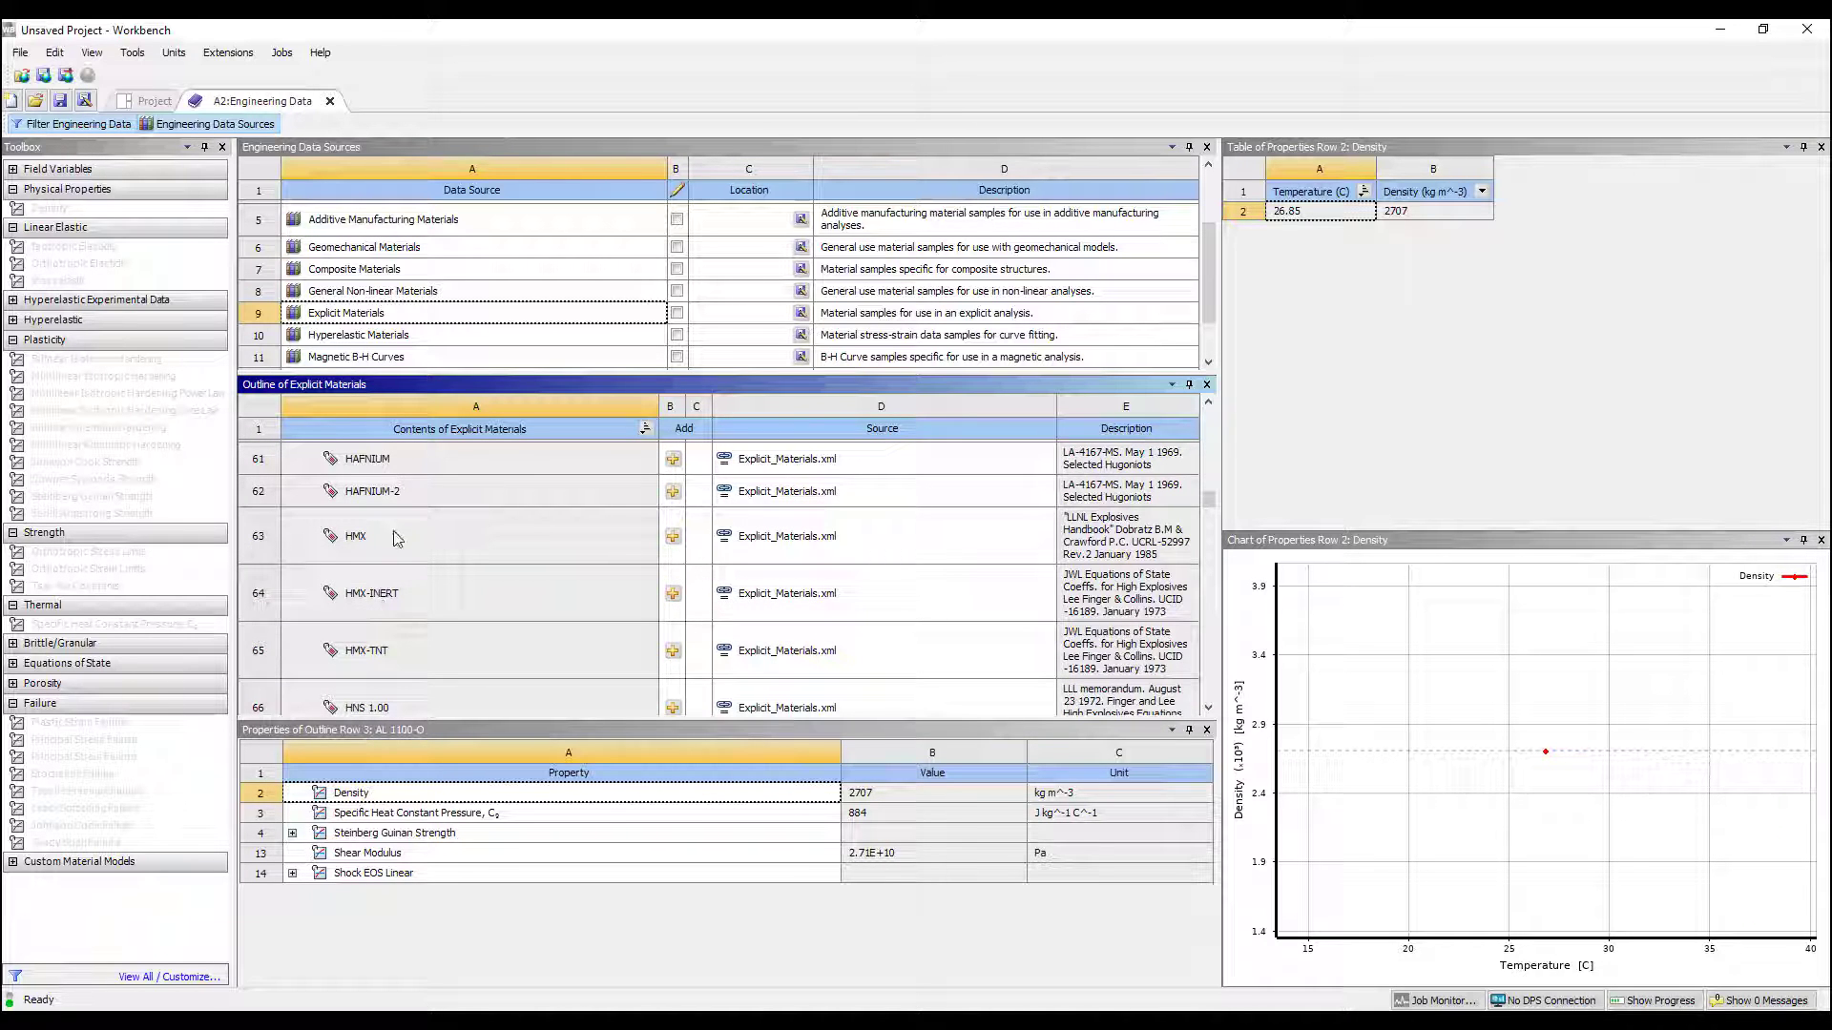
pyautogui.scroll(-4, 483, 583)
pyautogui.scroll(1, 482, 587)
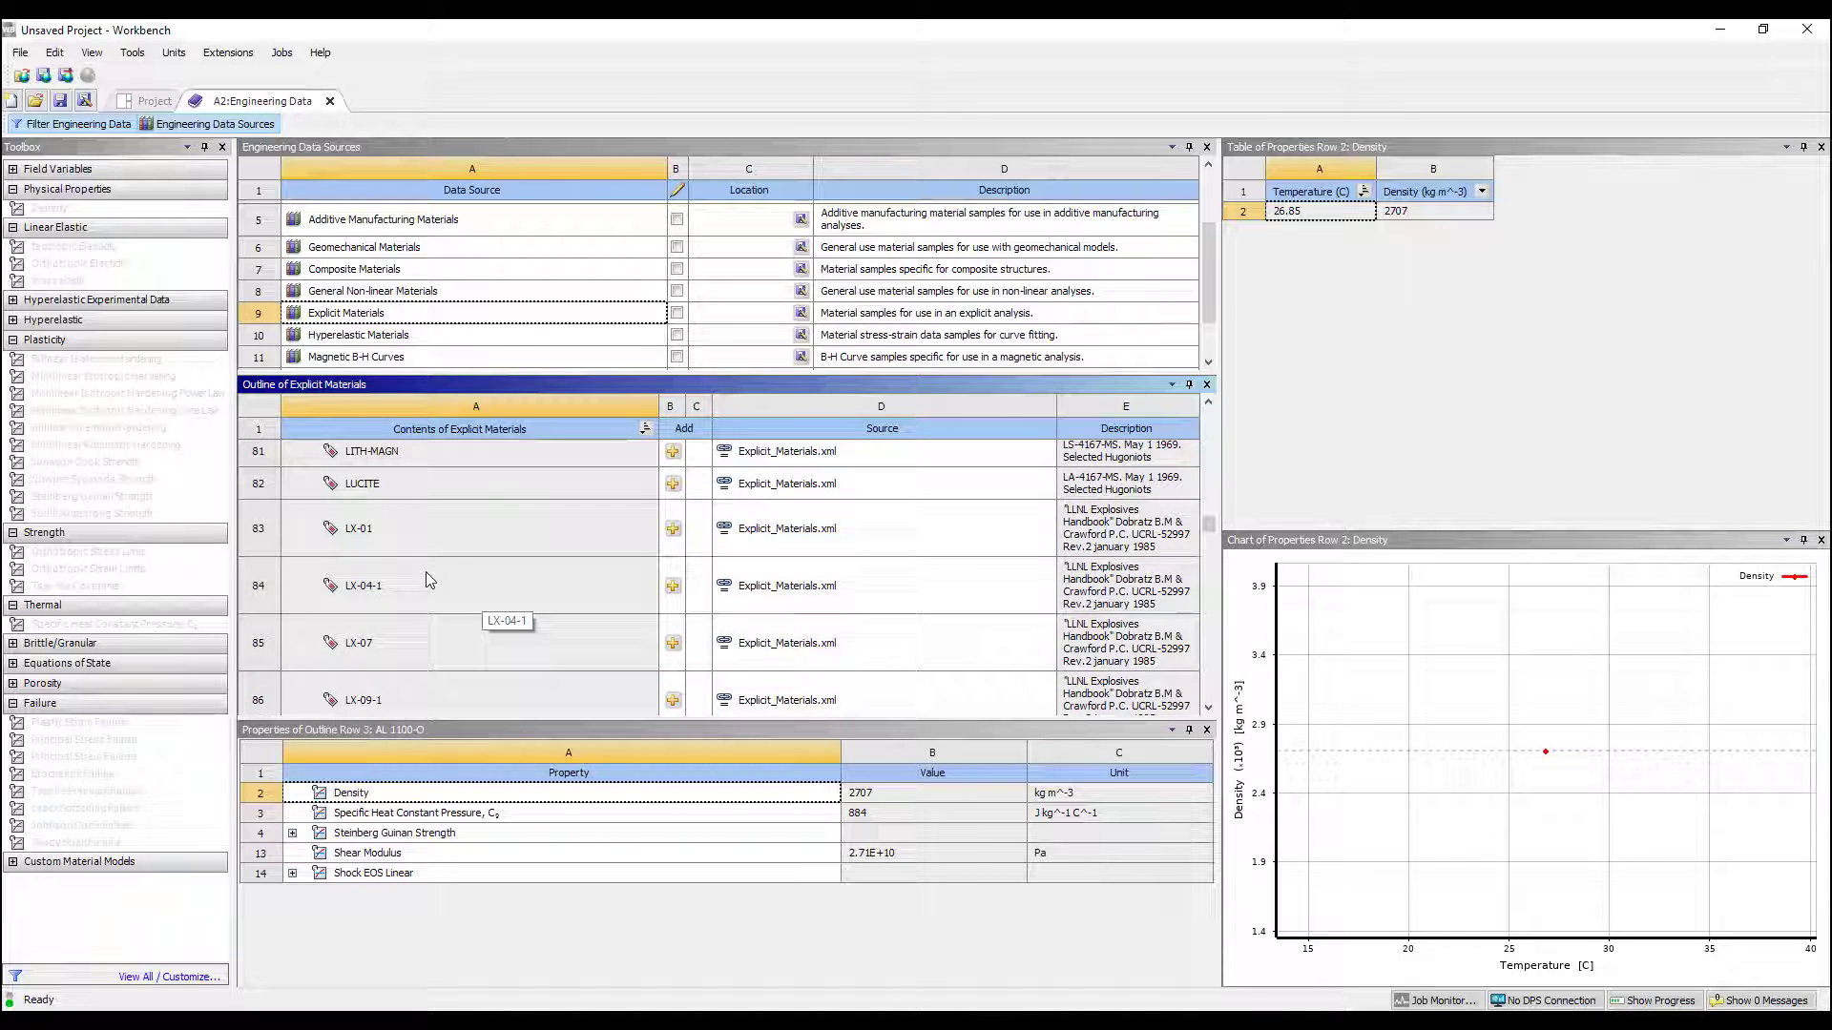
pyautogui.scroll(-2, 415, 620)
# Step: Add the AL 1100-O material from the Explicit Materials library to the engineering data
pyautogui.scroll(13, 422, 672)
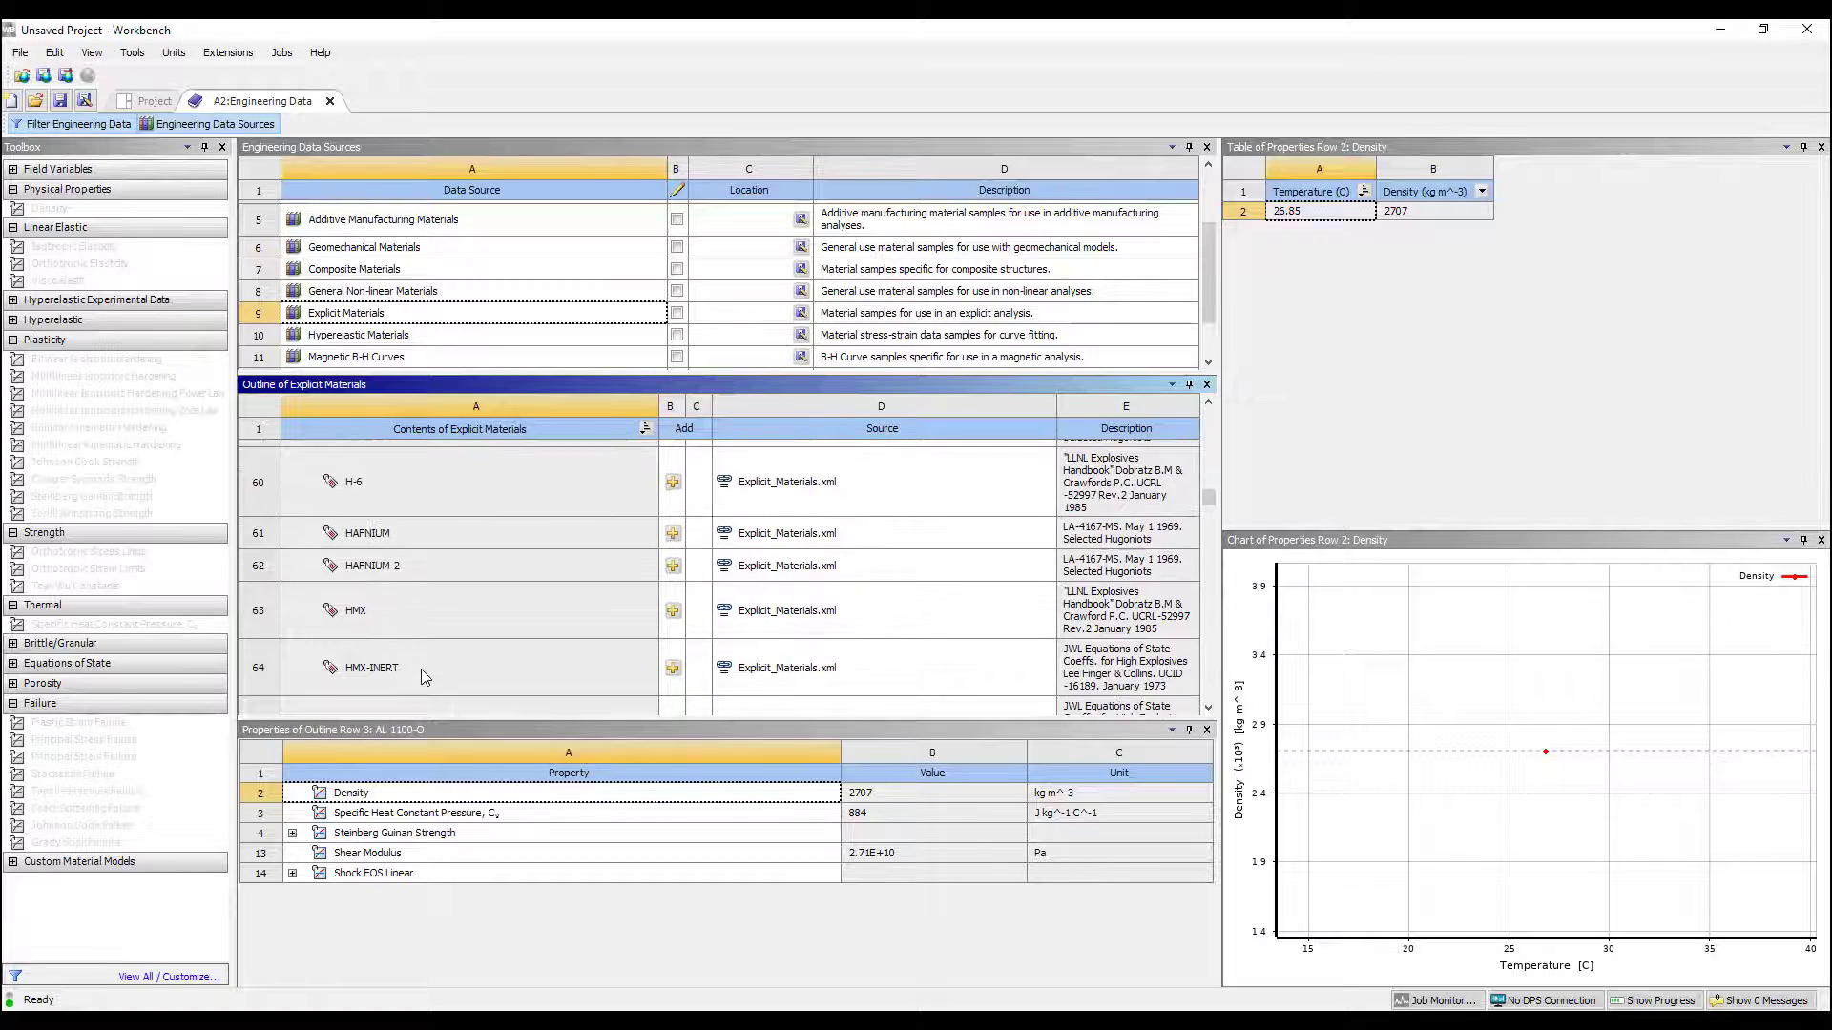
pyautogui.scroll(4, 426, 673)
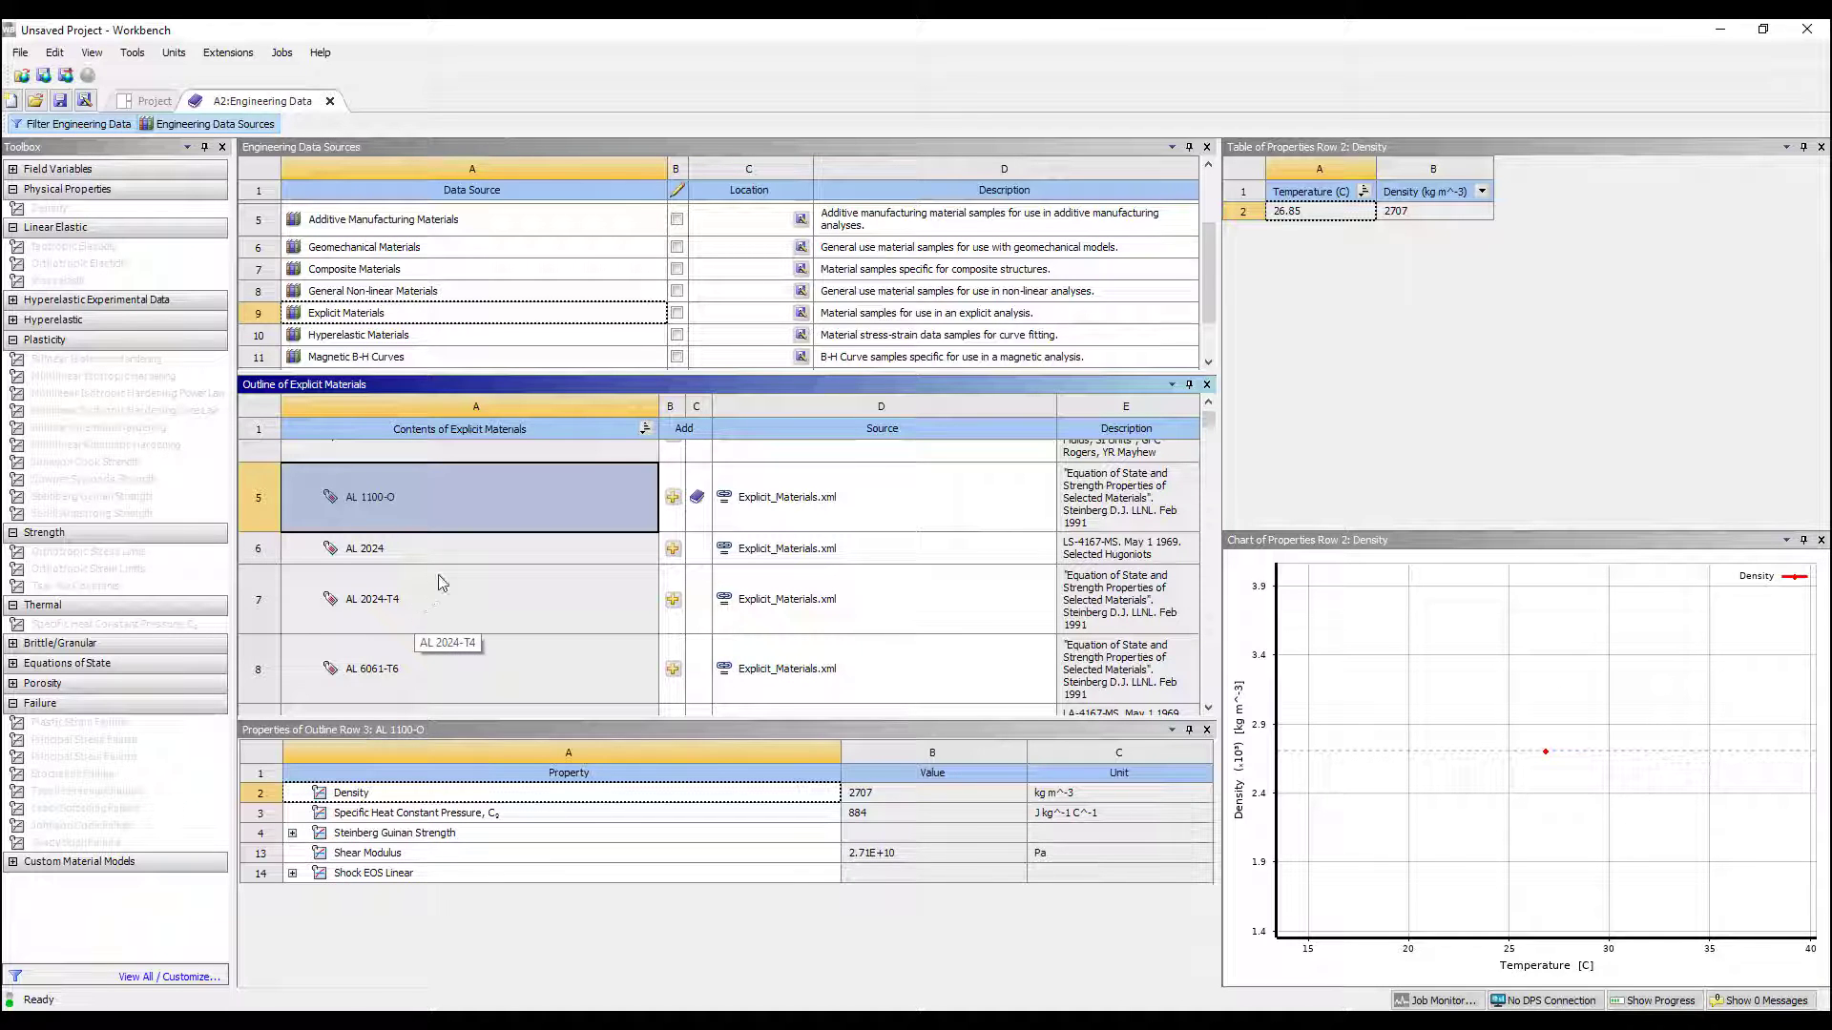
# Step: Add Aluminum Alloy NL from the General Non-linear Materials library to the engineering data
pyautogui.scroll(3, 408, 329)
pyautogui.click(427, 300)
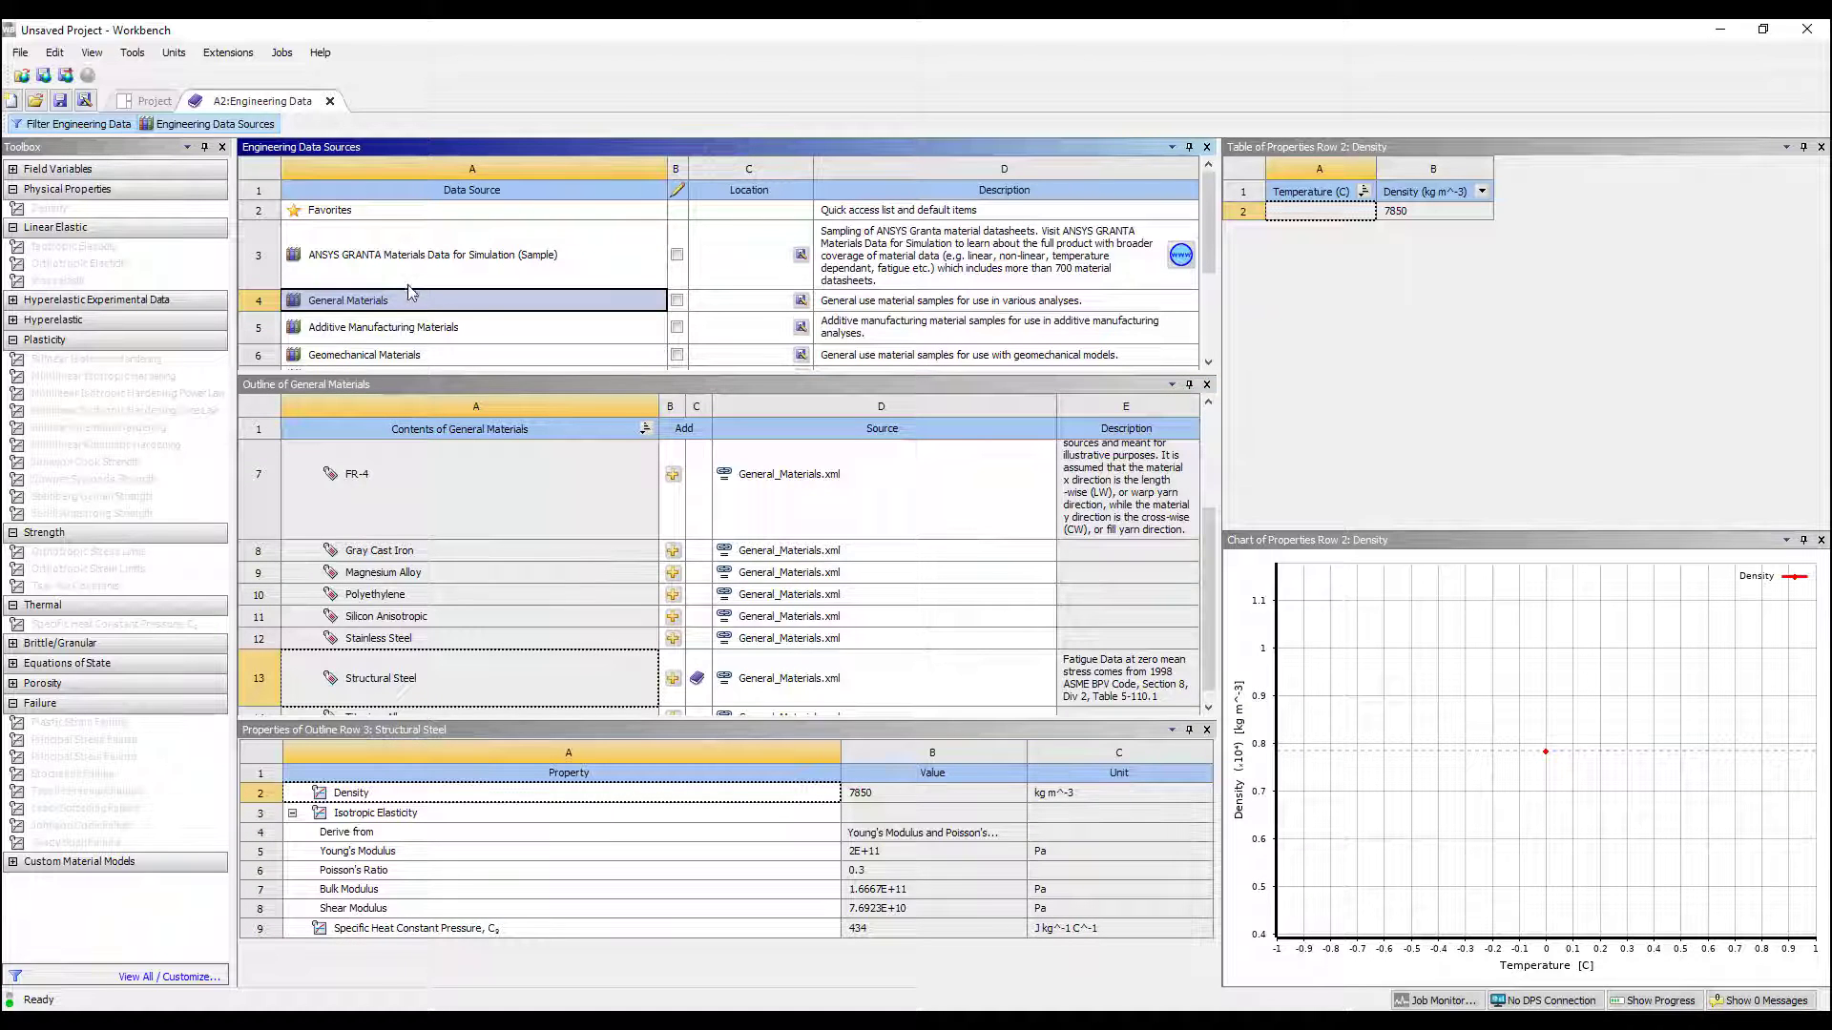
pyautogui.scroll(-3, 408, 291)
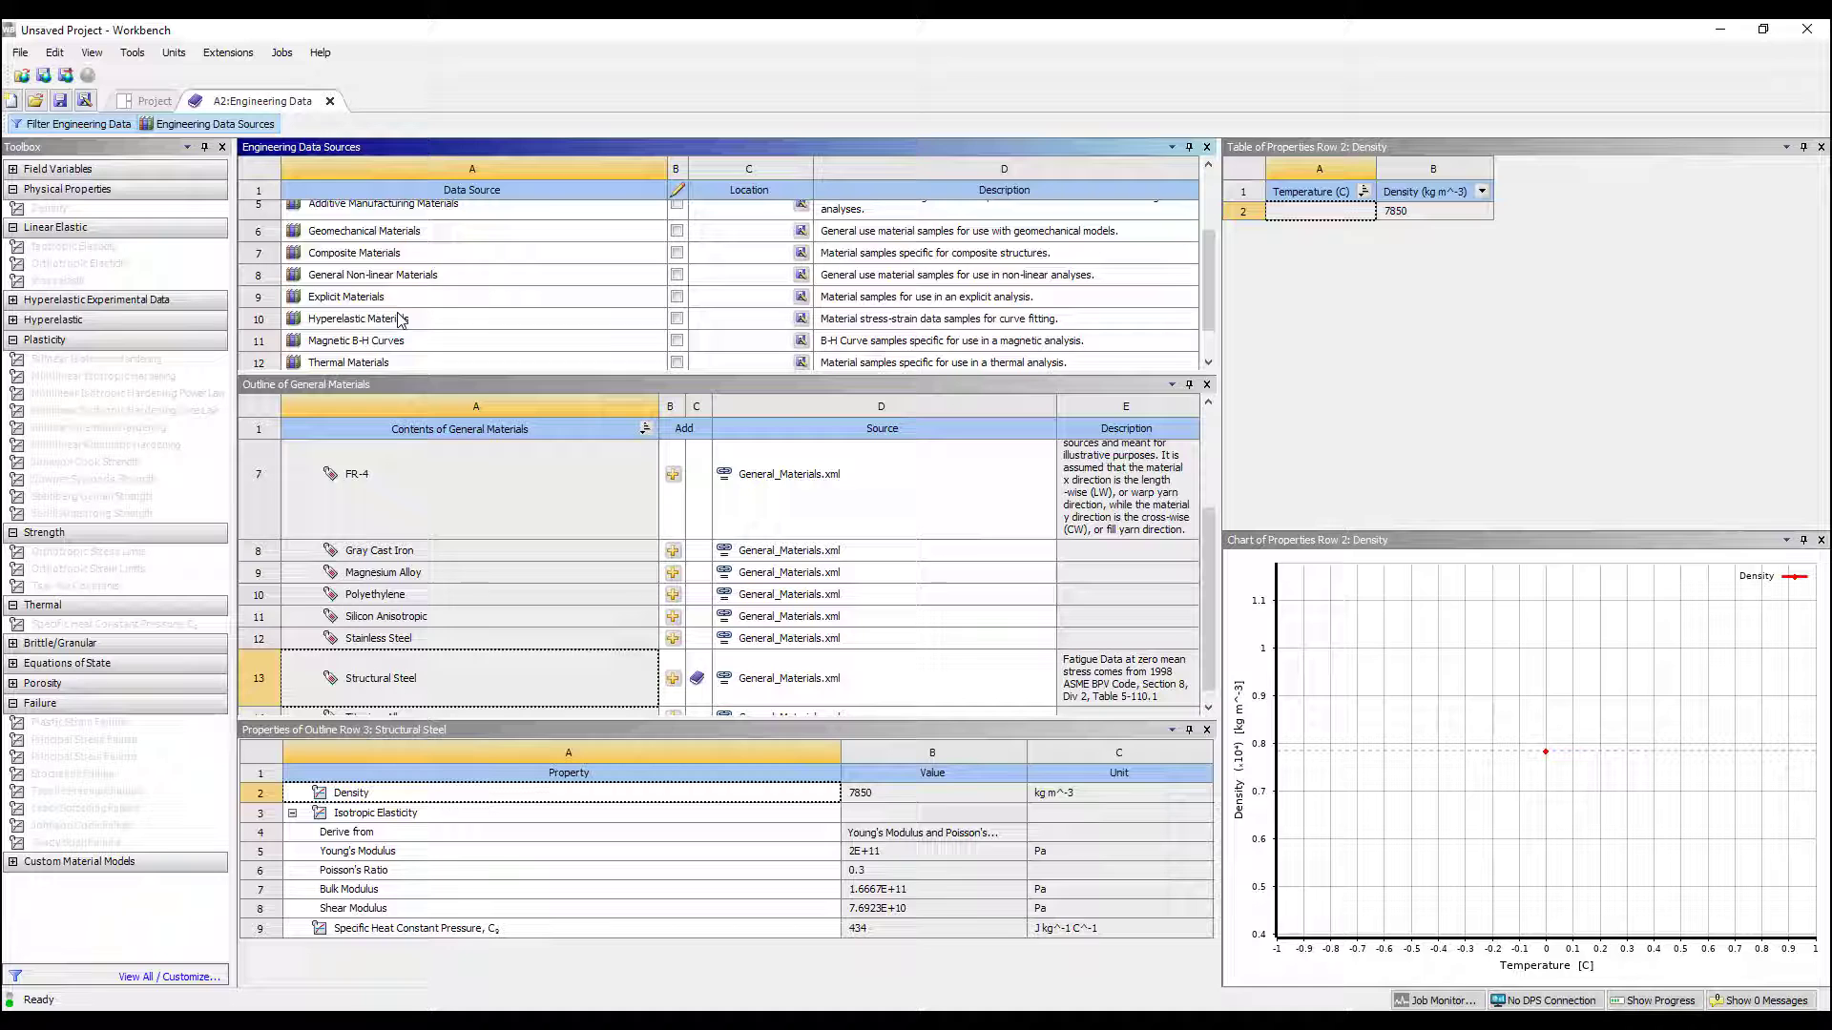
pyautogui.scroll(2, 402, 316)
pyautogui.scroll(-2, 403, 316)
pyautogui.click(406, 278)
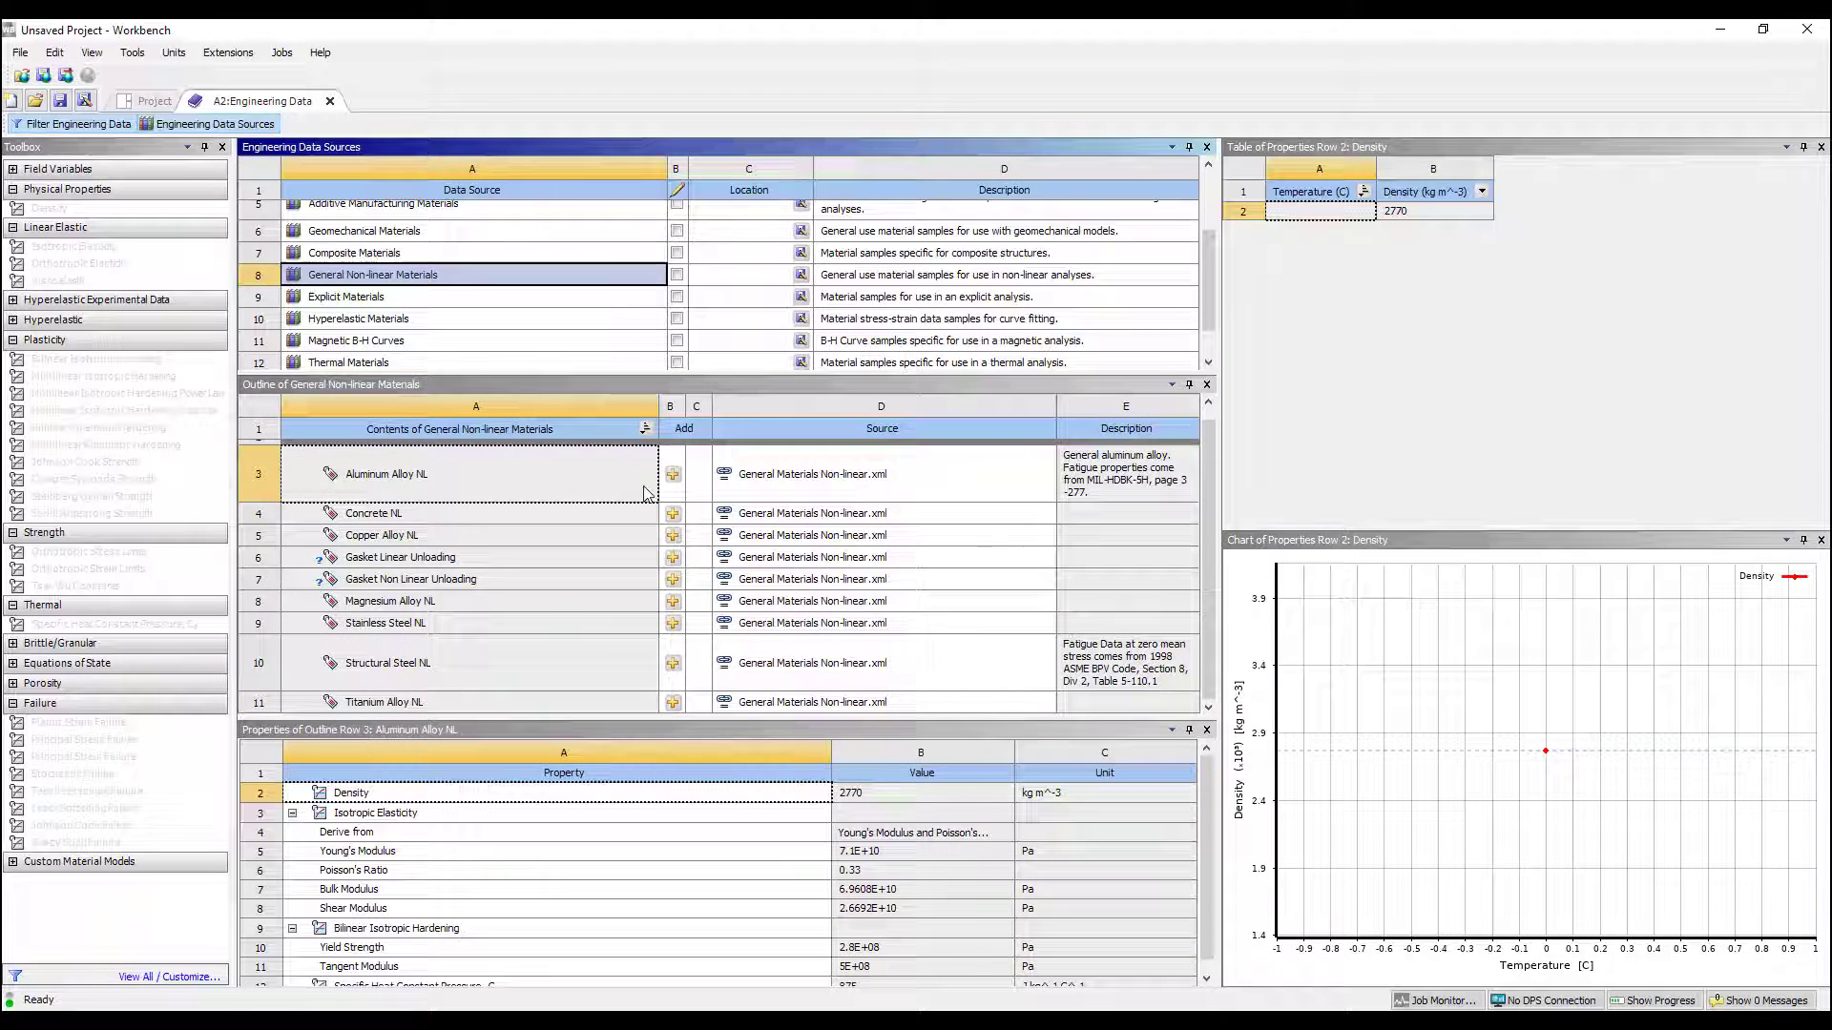
pyautogui.click(671, 481)
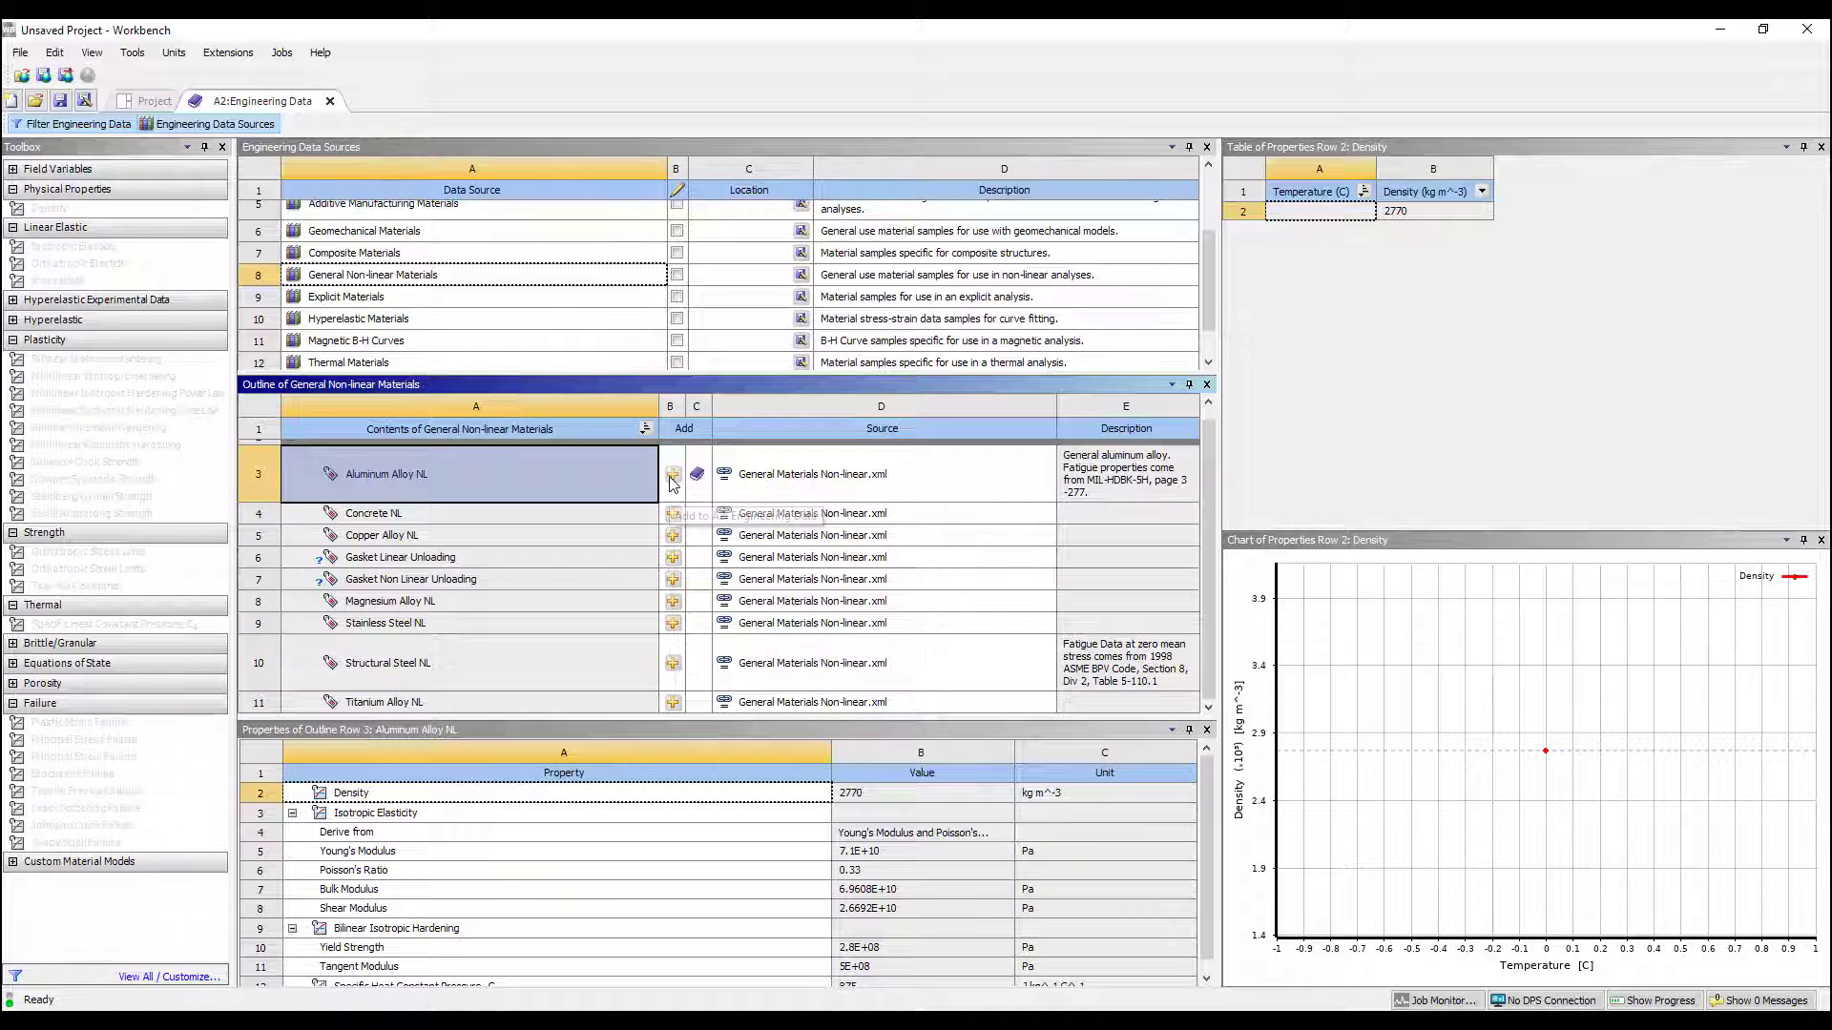
# Step: Return to the project's materials and give Aluminum Alloy NL a Plastic Strain Failure with a Maximum Equivalent Plastic Strain EPS of 0.2
pyautogui.click(257, 128)
pyautogui.click(413, 330)
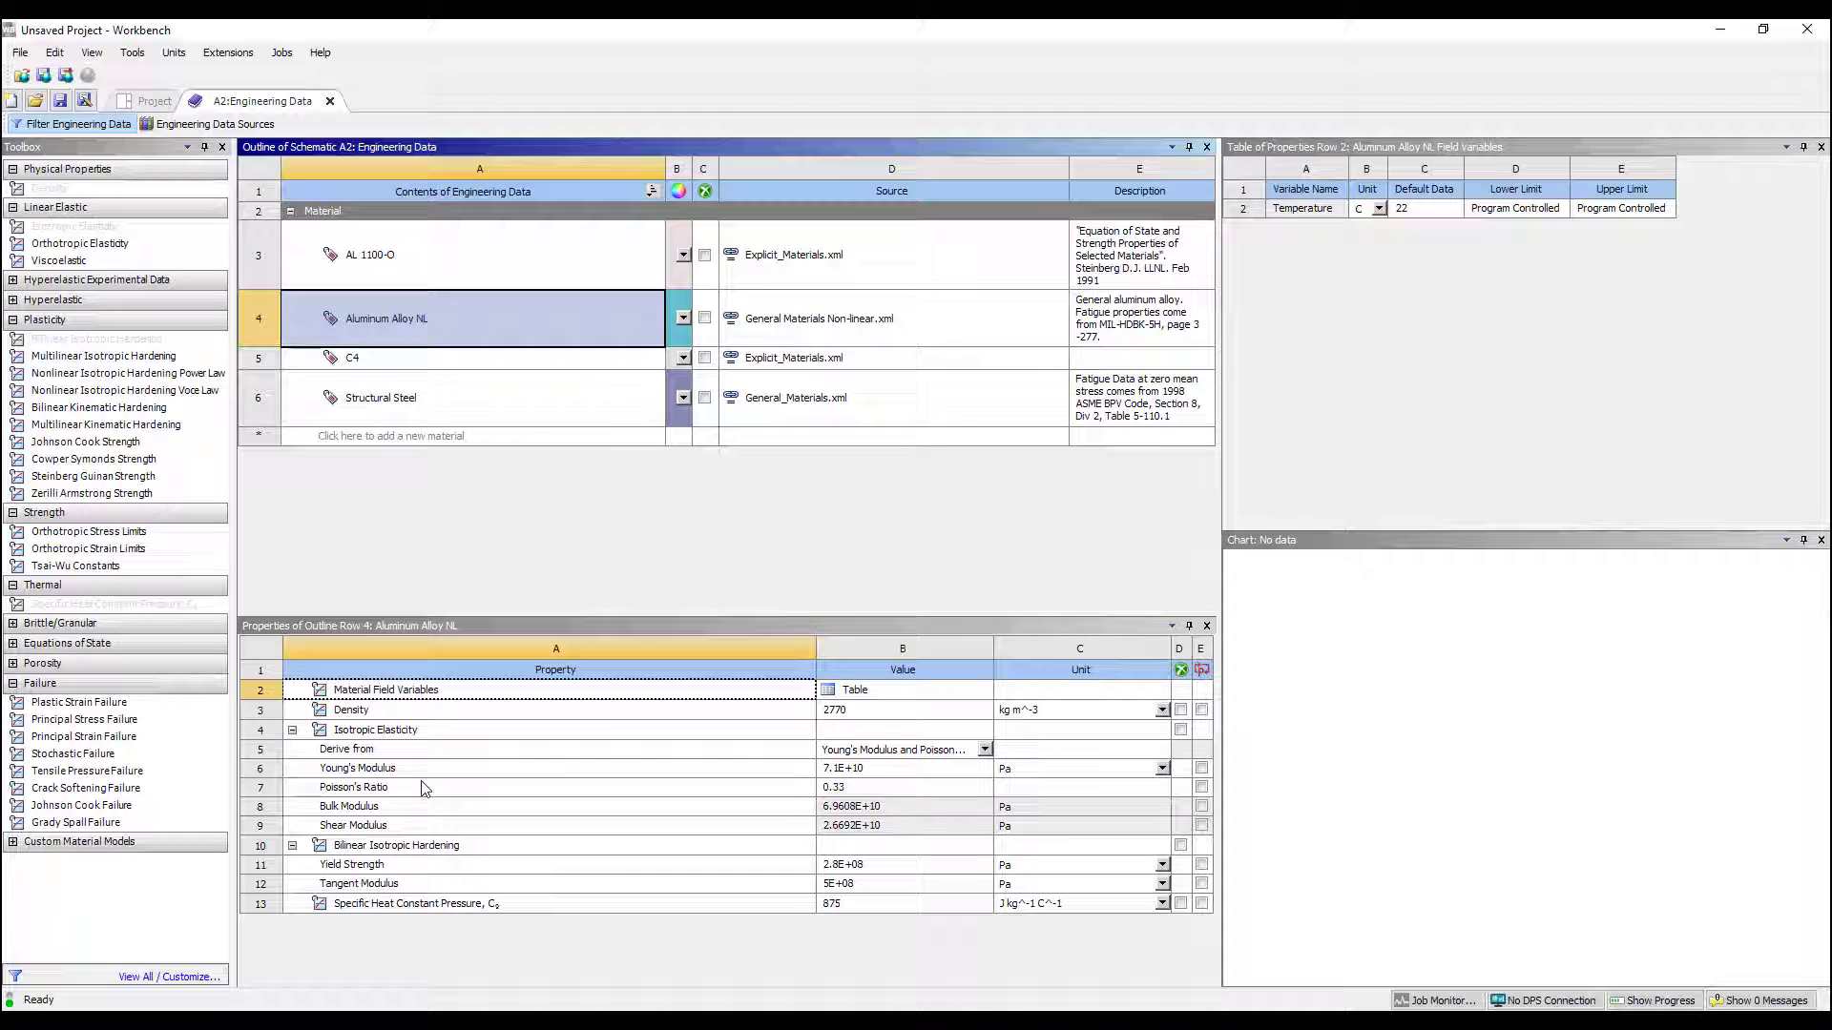
pyautogui.click(410, 847)
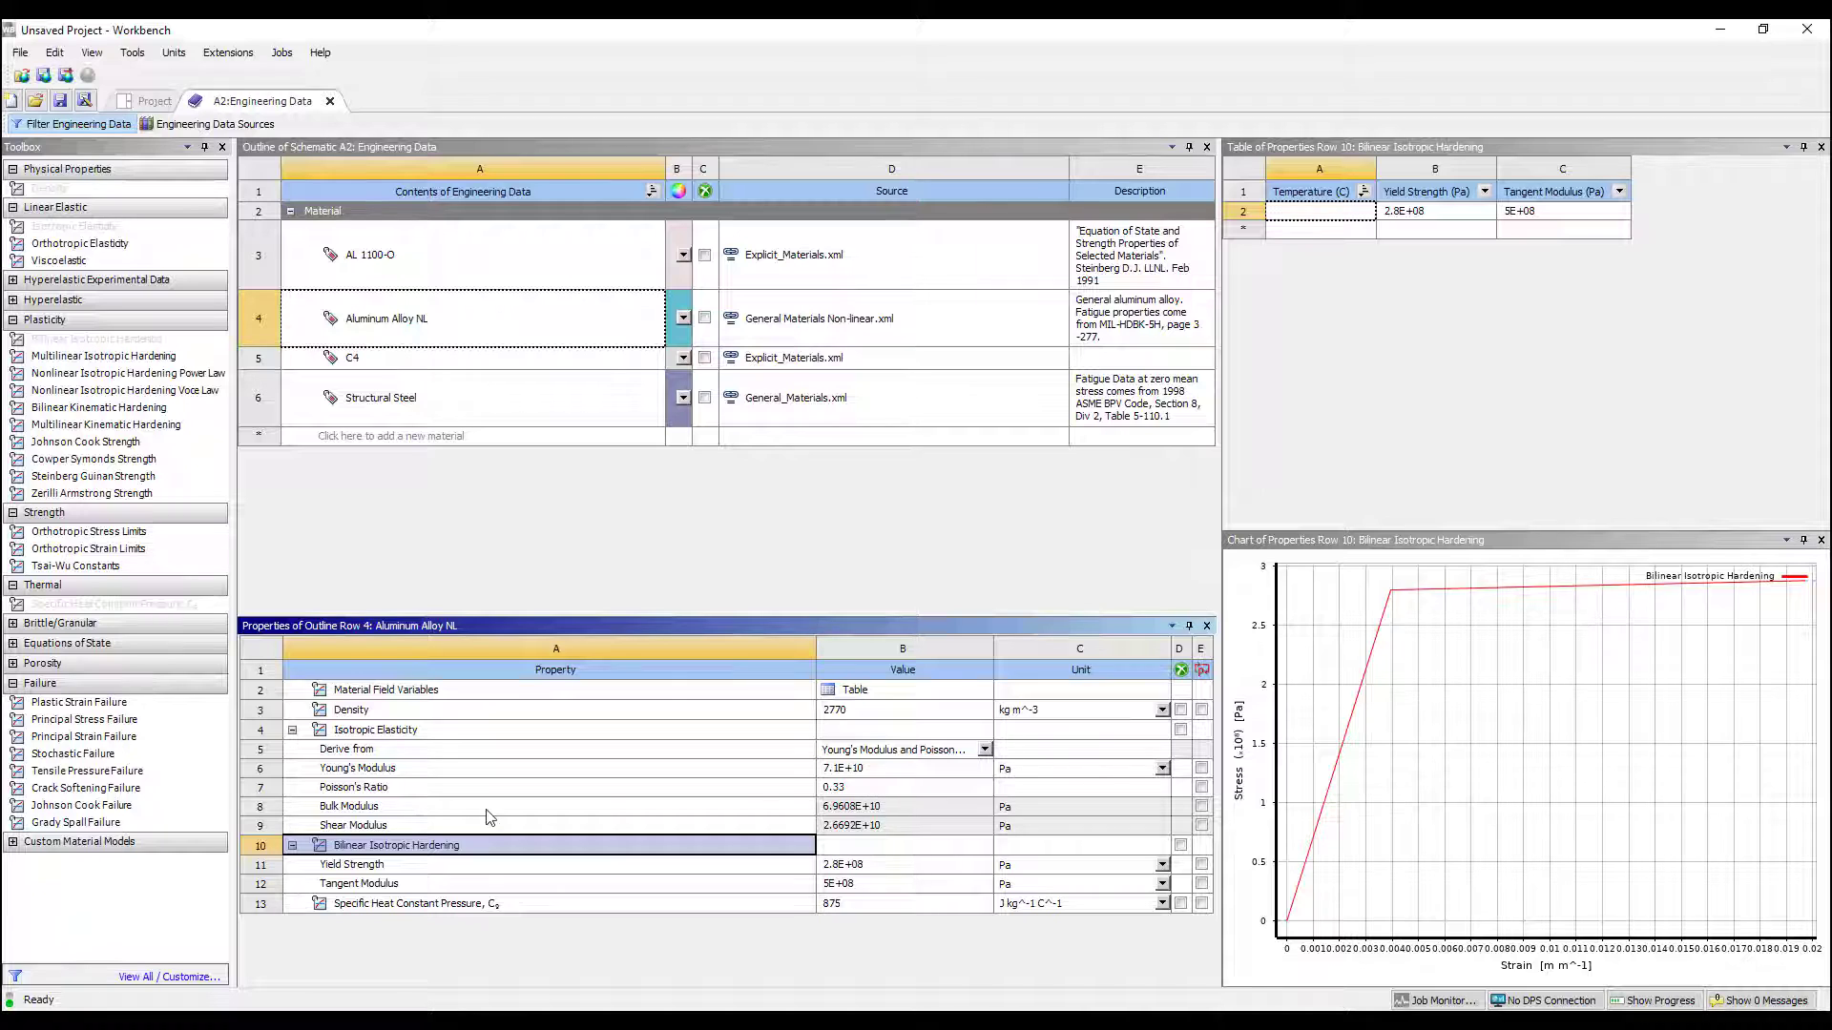
pyautogui.doubleClick(96, 711)
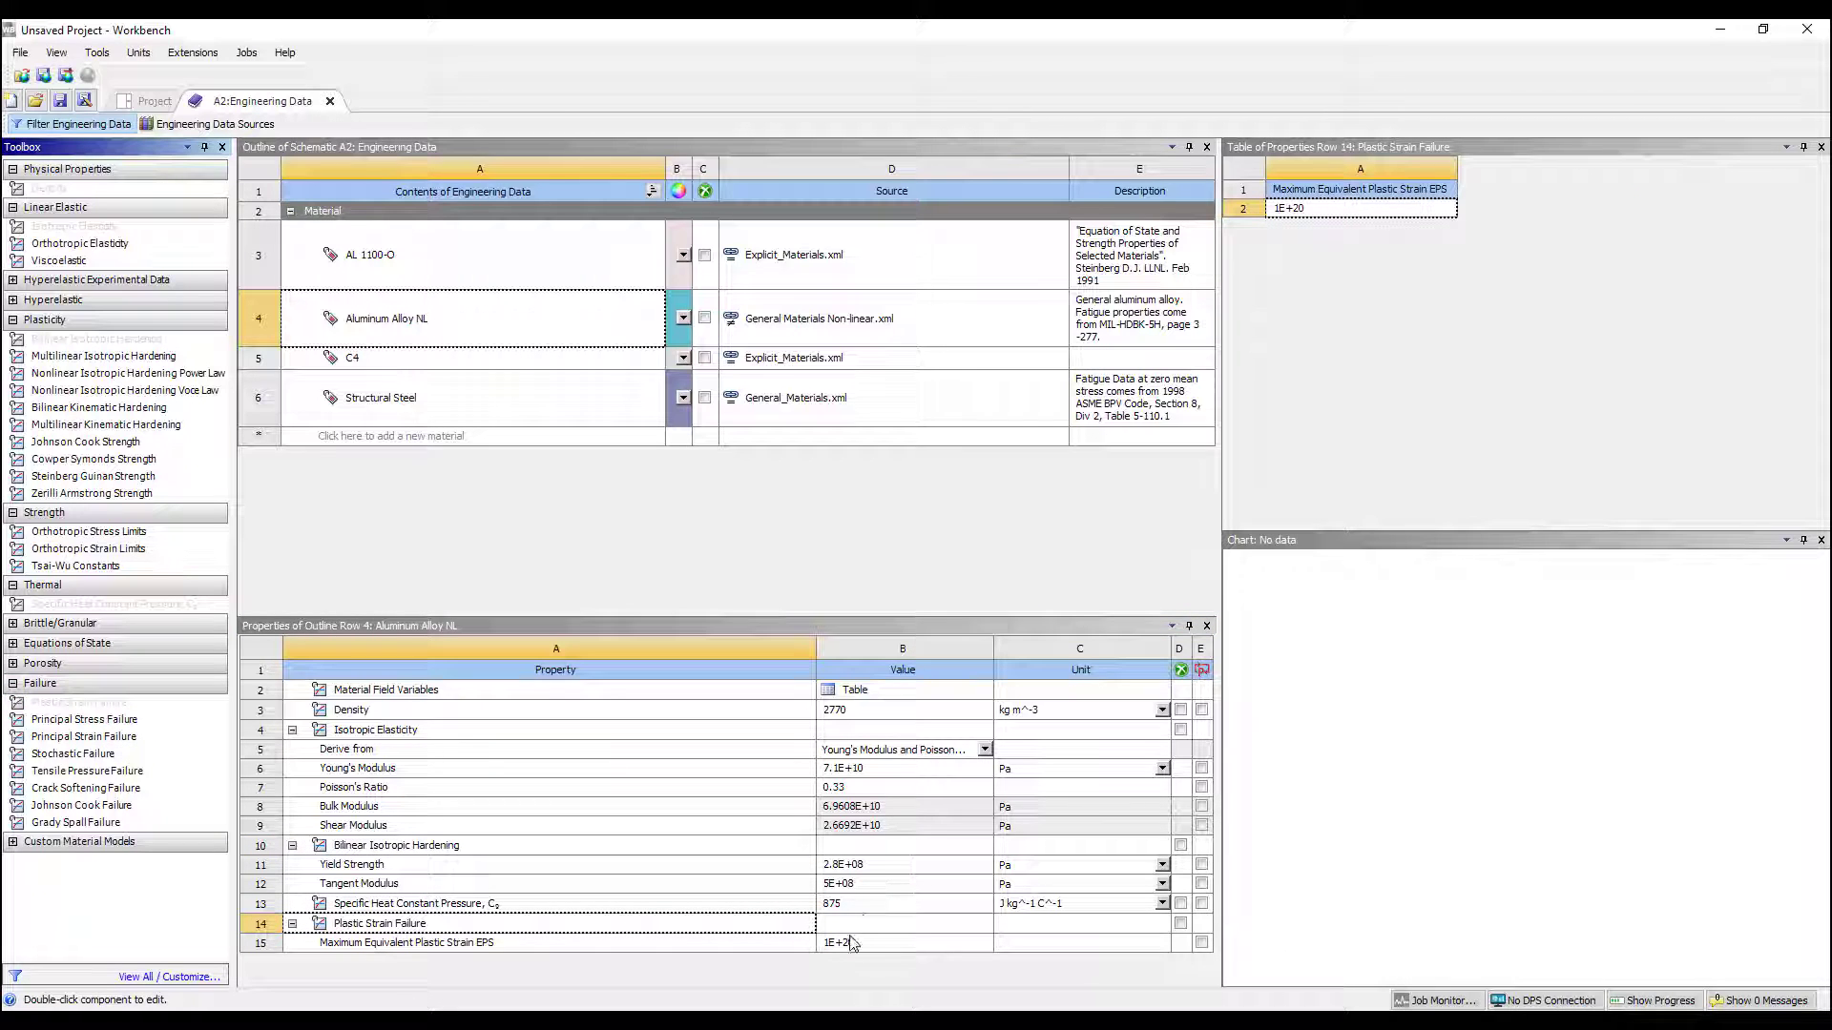
pyautogui.click(861, 942)
pyautogui.write('0.2')
pyautogui.press('Return')
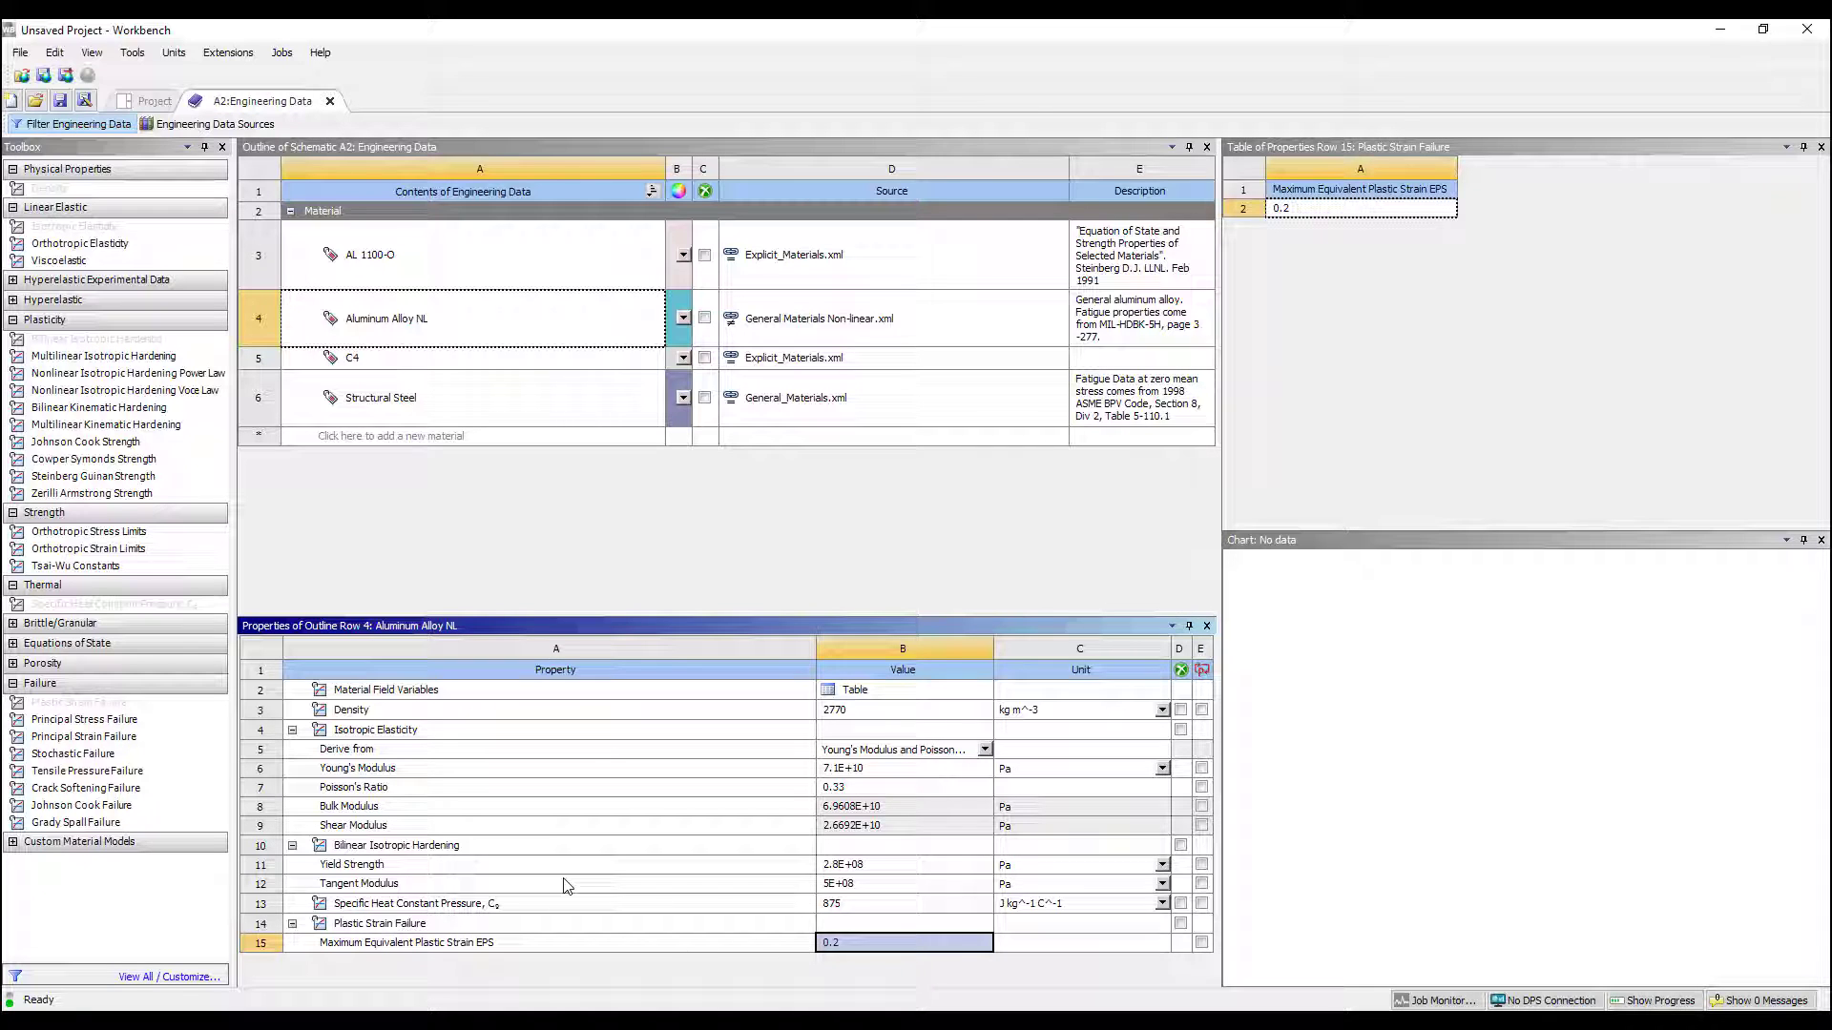
pyautogui.click(549, 848)
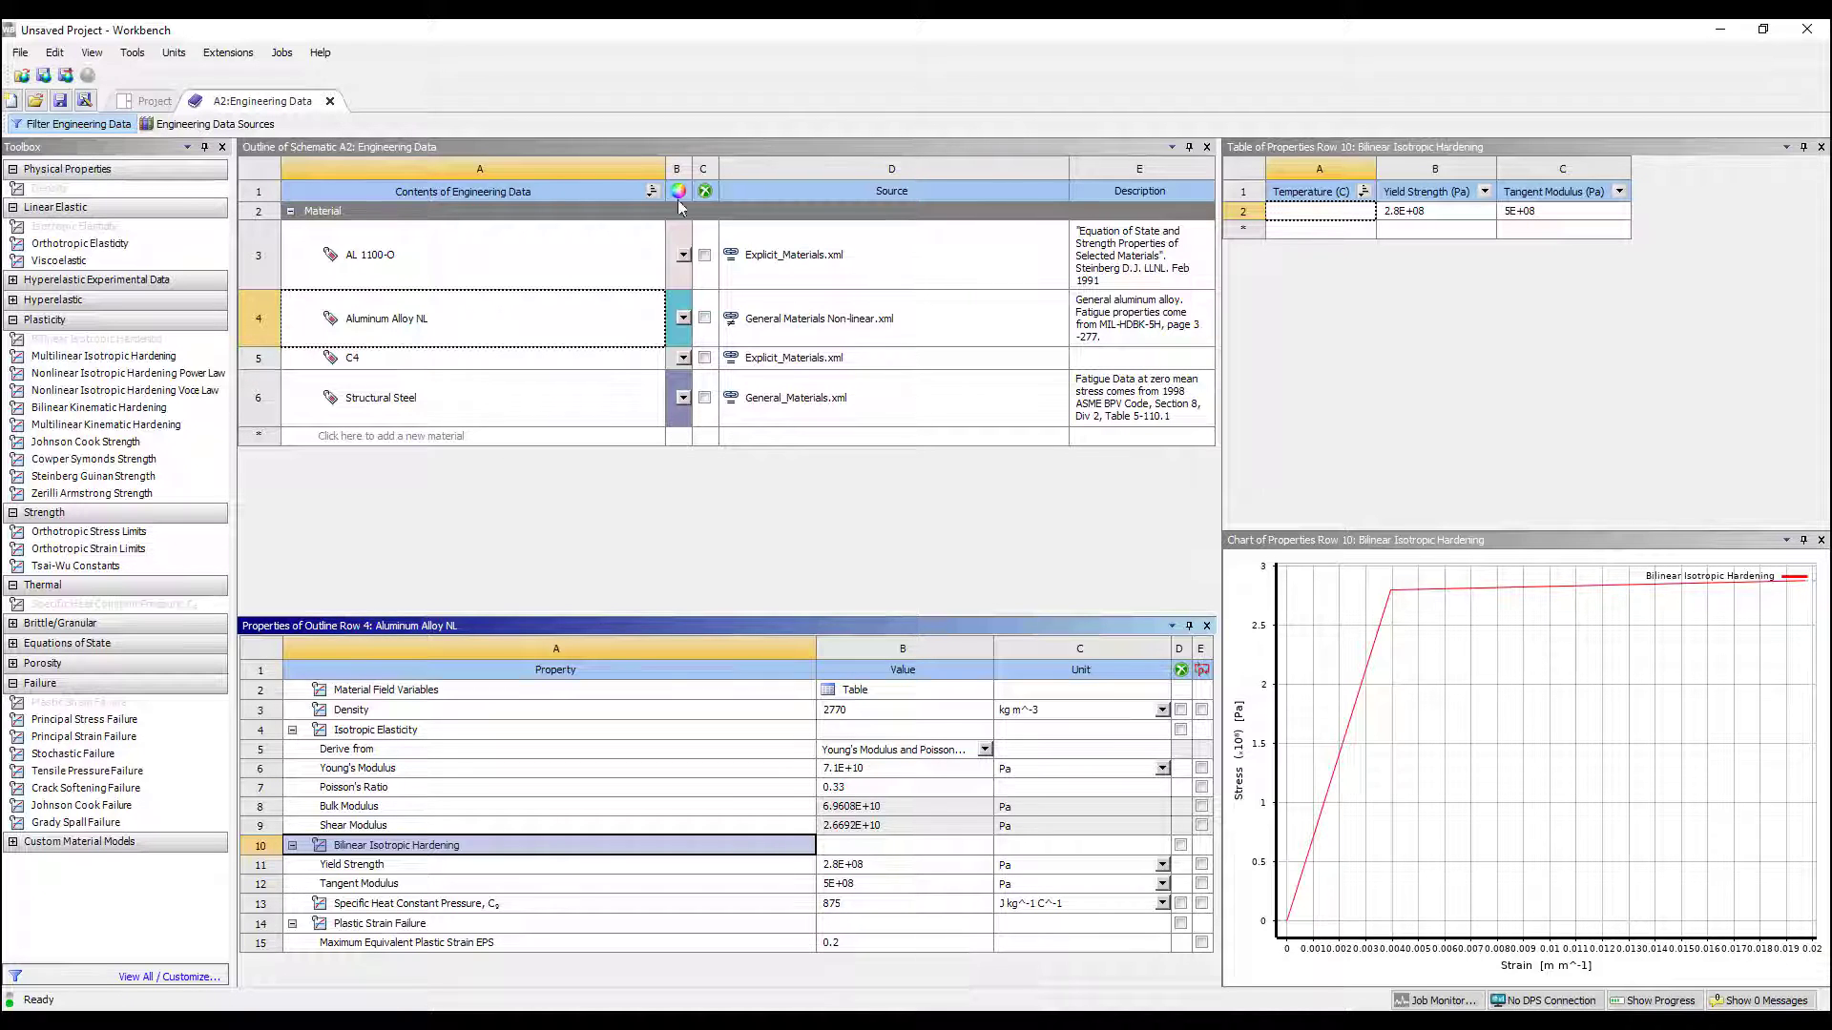
# Step: Close the Engineering Data and open the Explicit Dynamics system's geometry in SpaceClaim
pyautogui.click(332, 102)
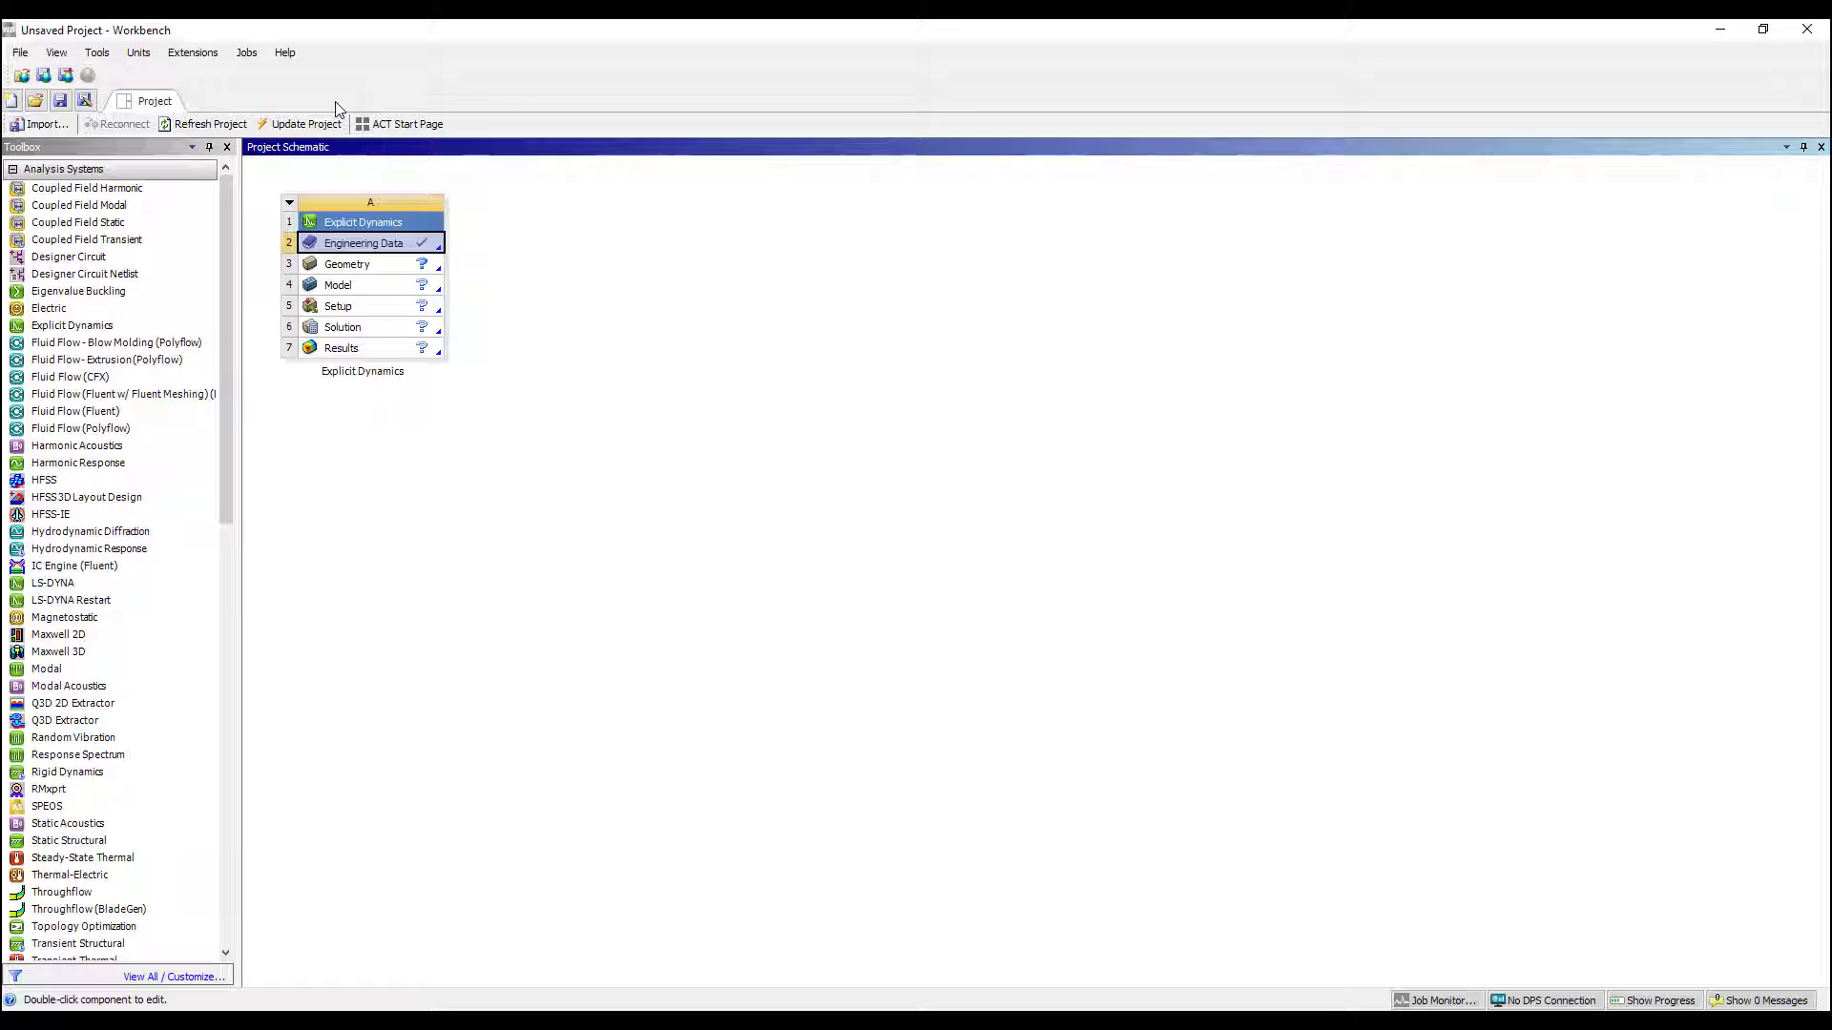
pyautogui.click(360, 270)
pyautogui.doubleClick(360, 270)
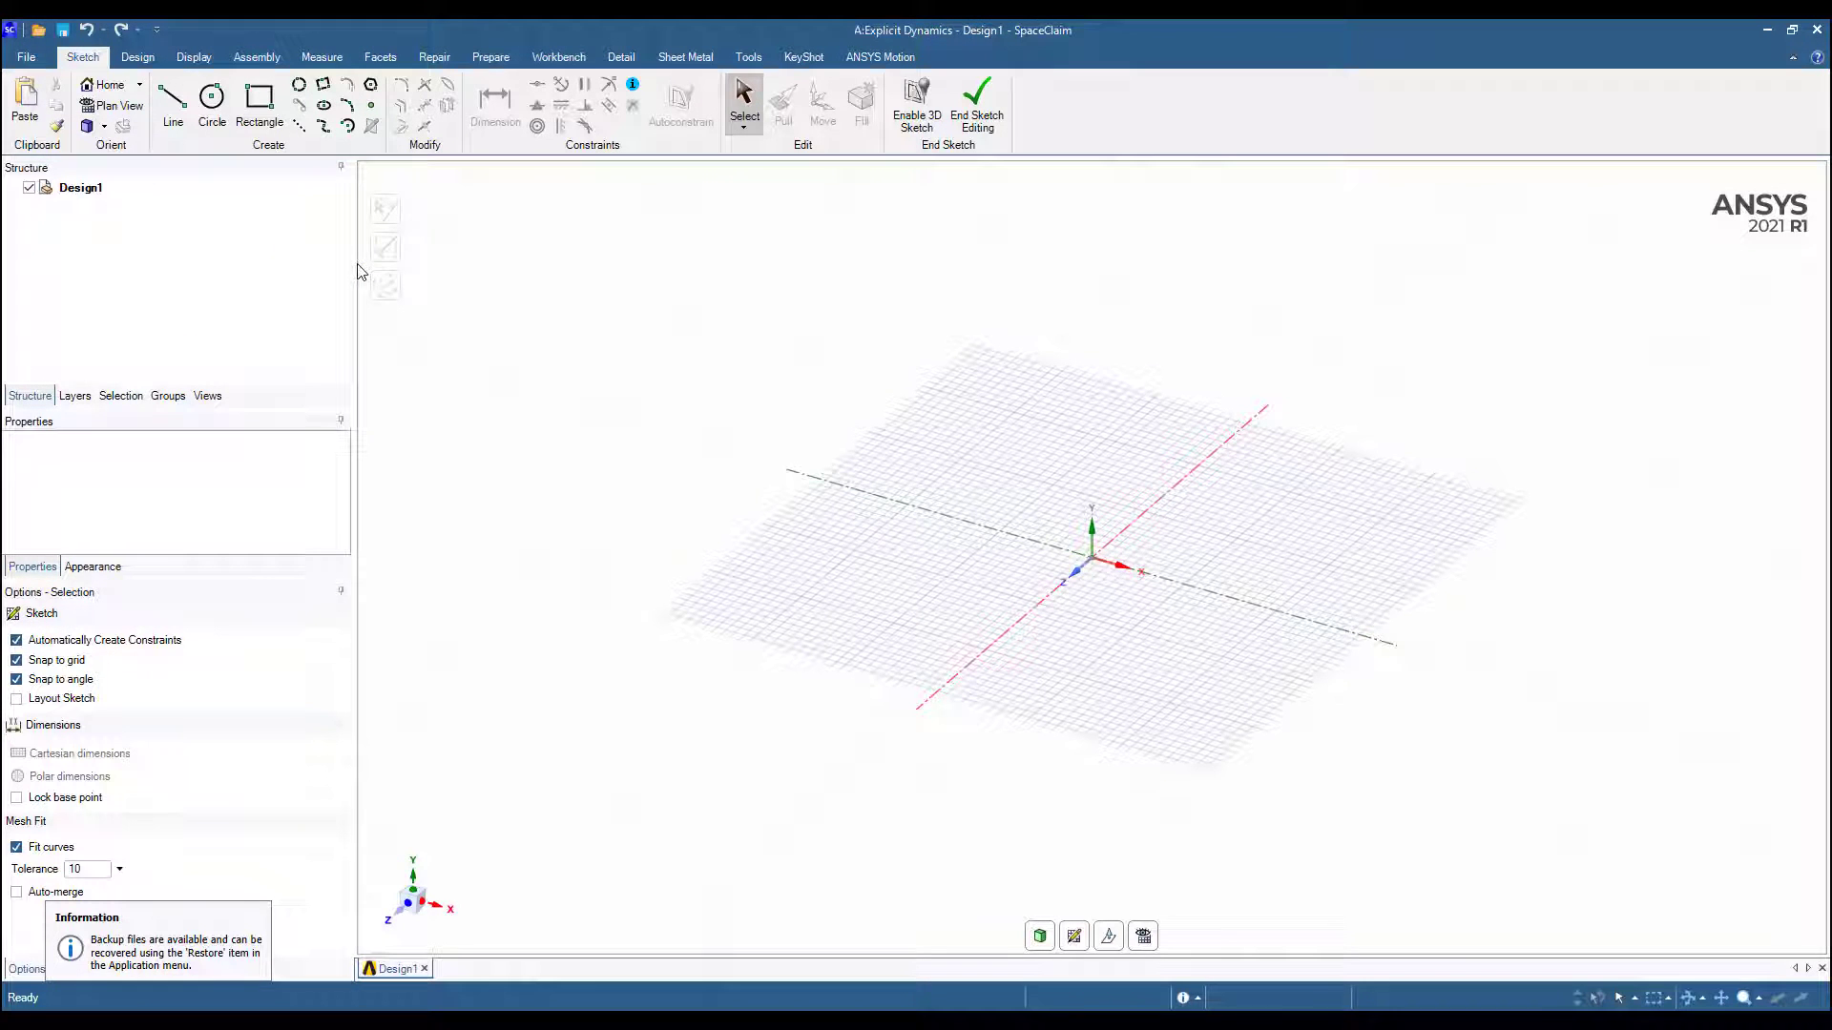
# Step: Sketch a rectangle about 14 mm by 20 mm around the origin in plan view
pyautogui.click(258, 101)
pyautogui.click(1143, 936)
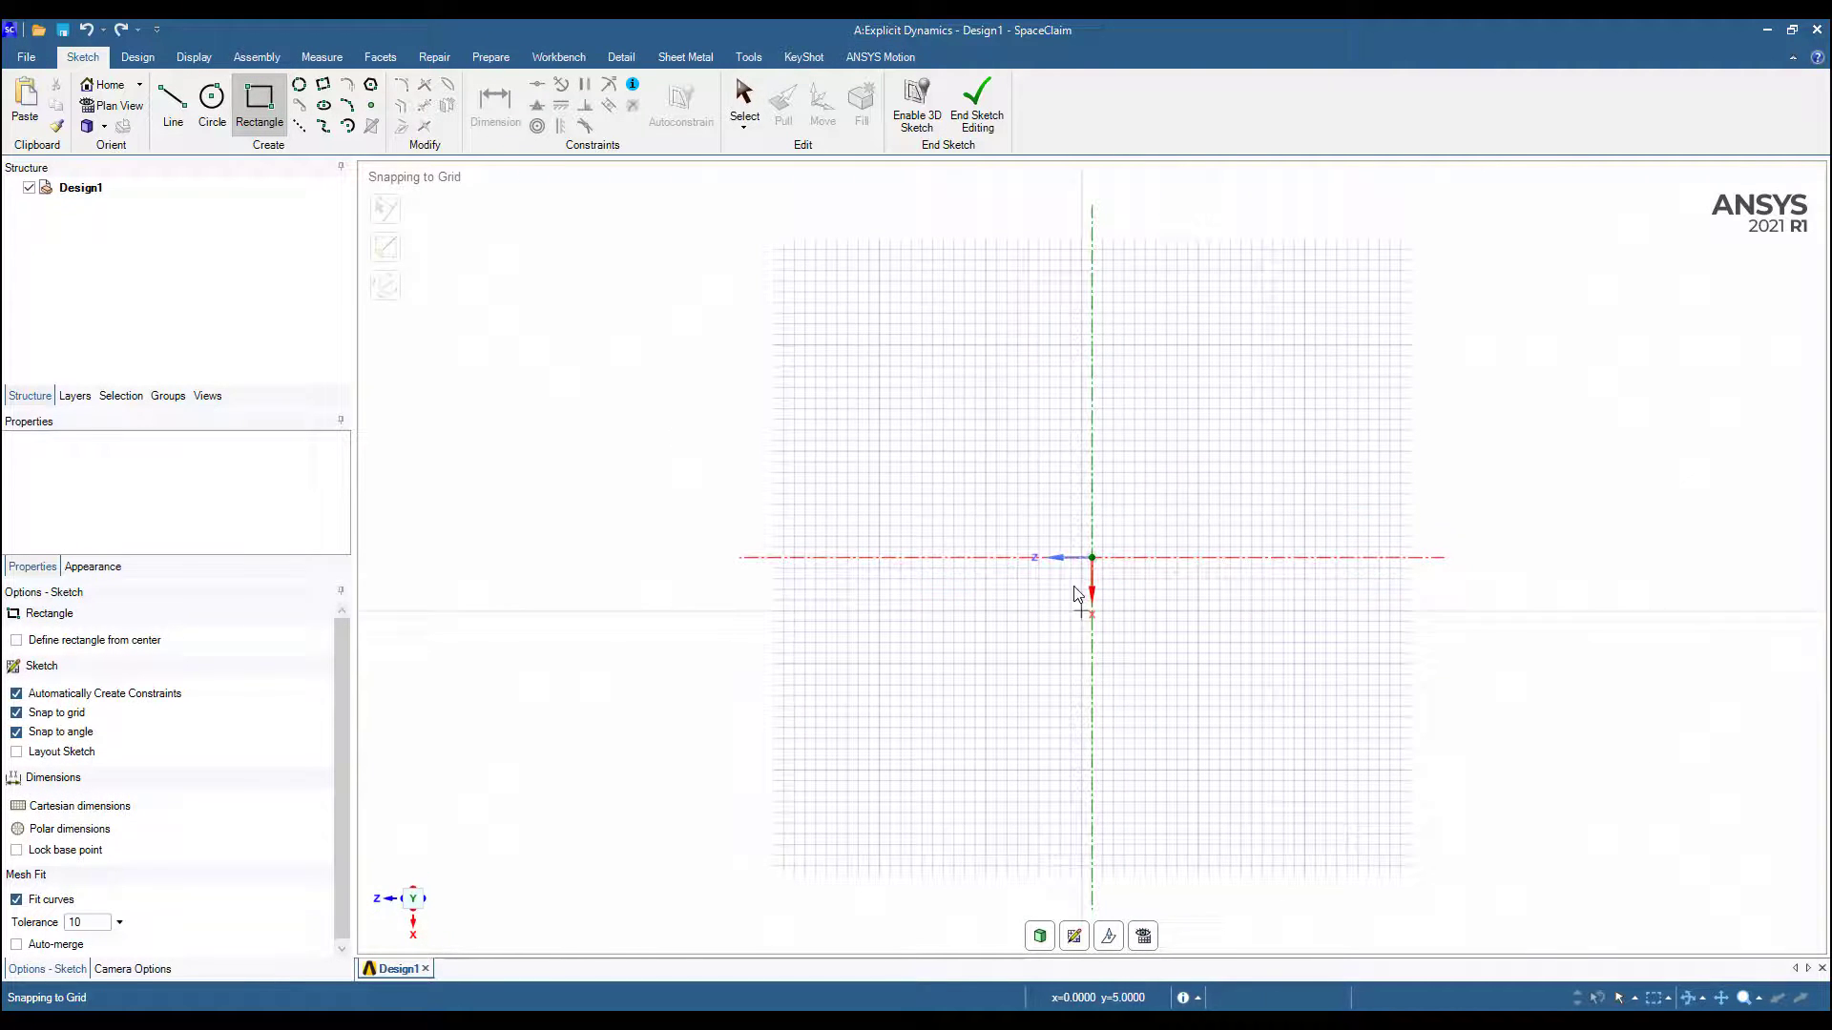
pyautogui.click(1039, 494)
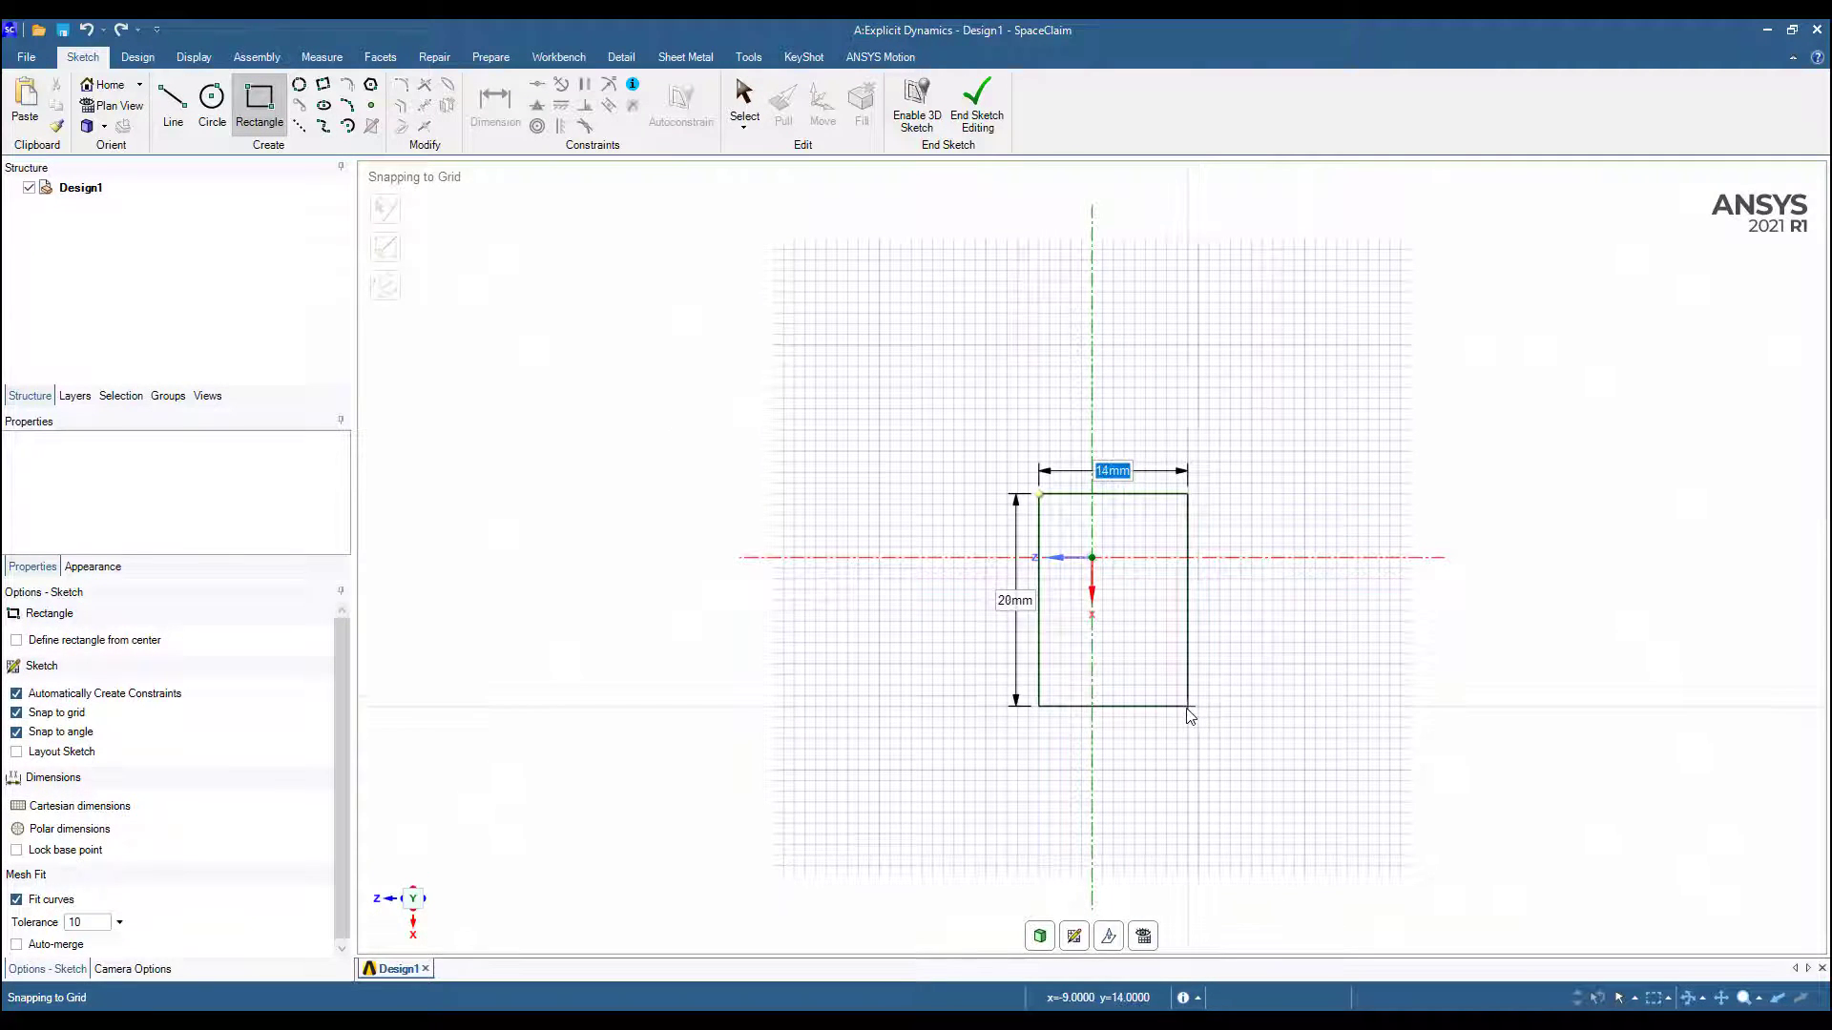
pyautogui.press('Return')
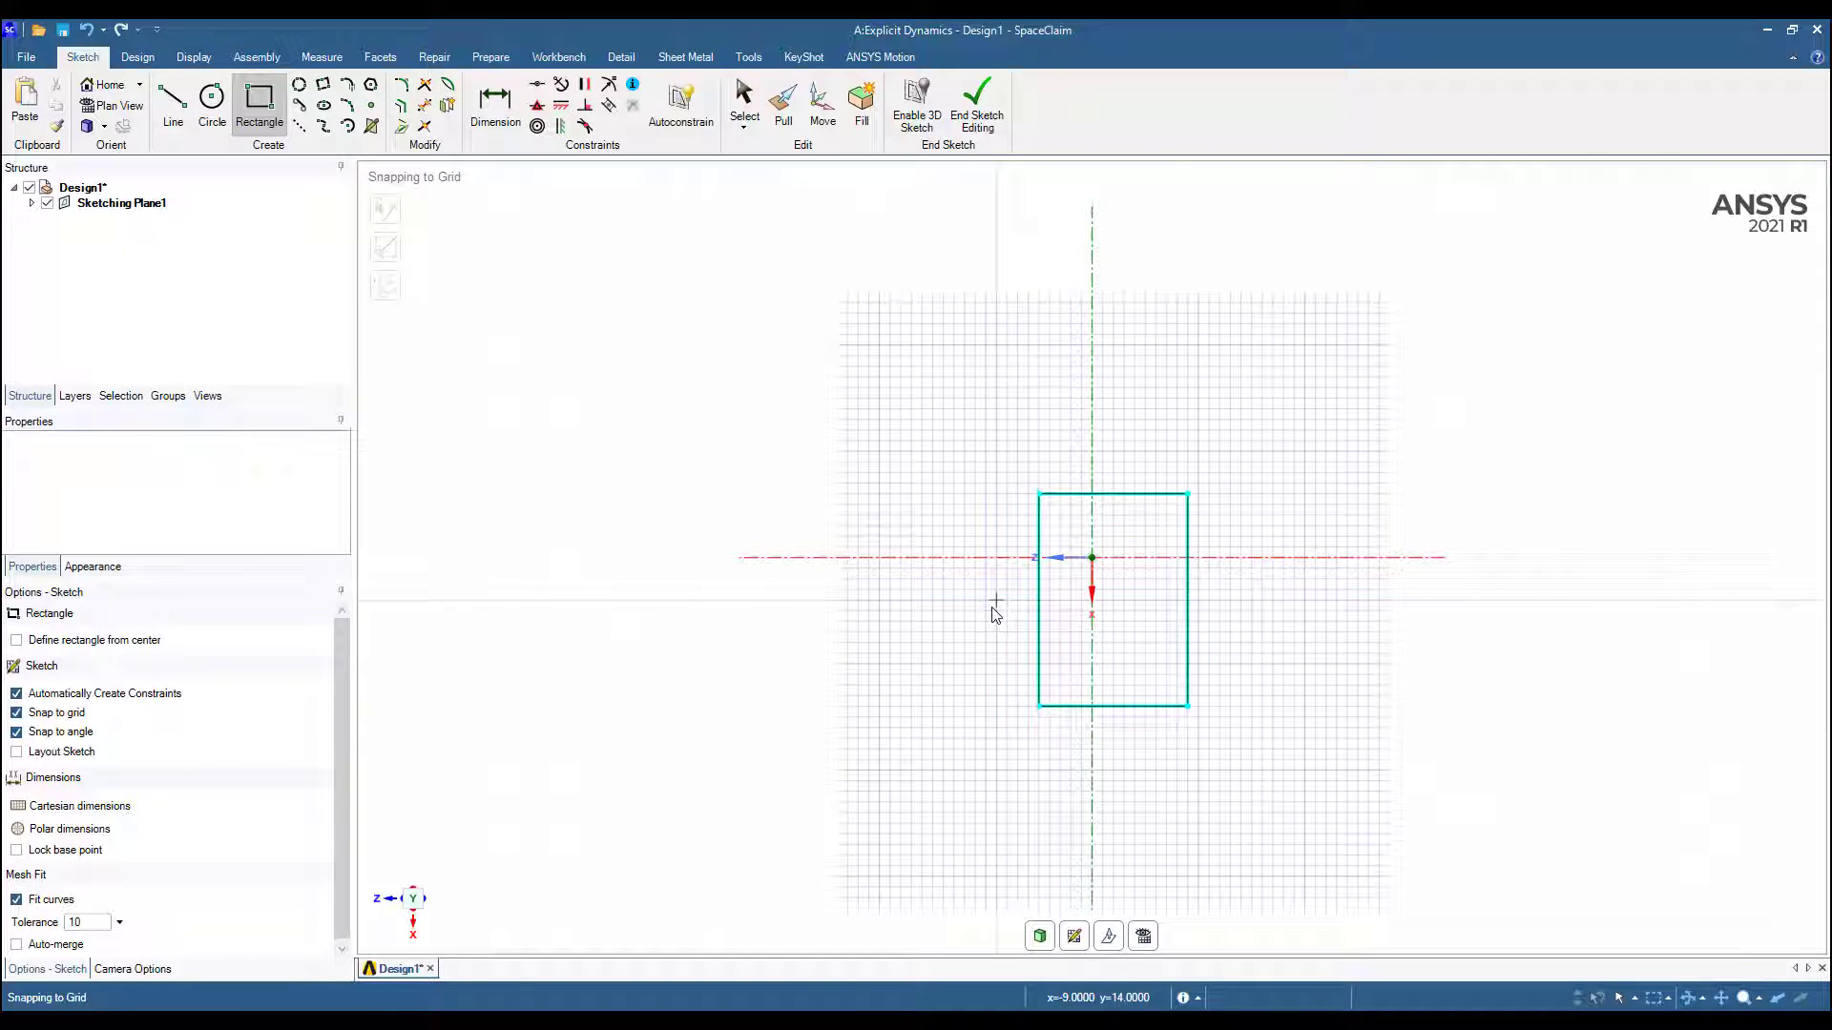
# Step: Pull the sketched rectangle's face into a solid block
pyautogui.press('p')
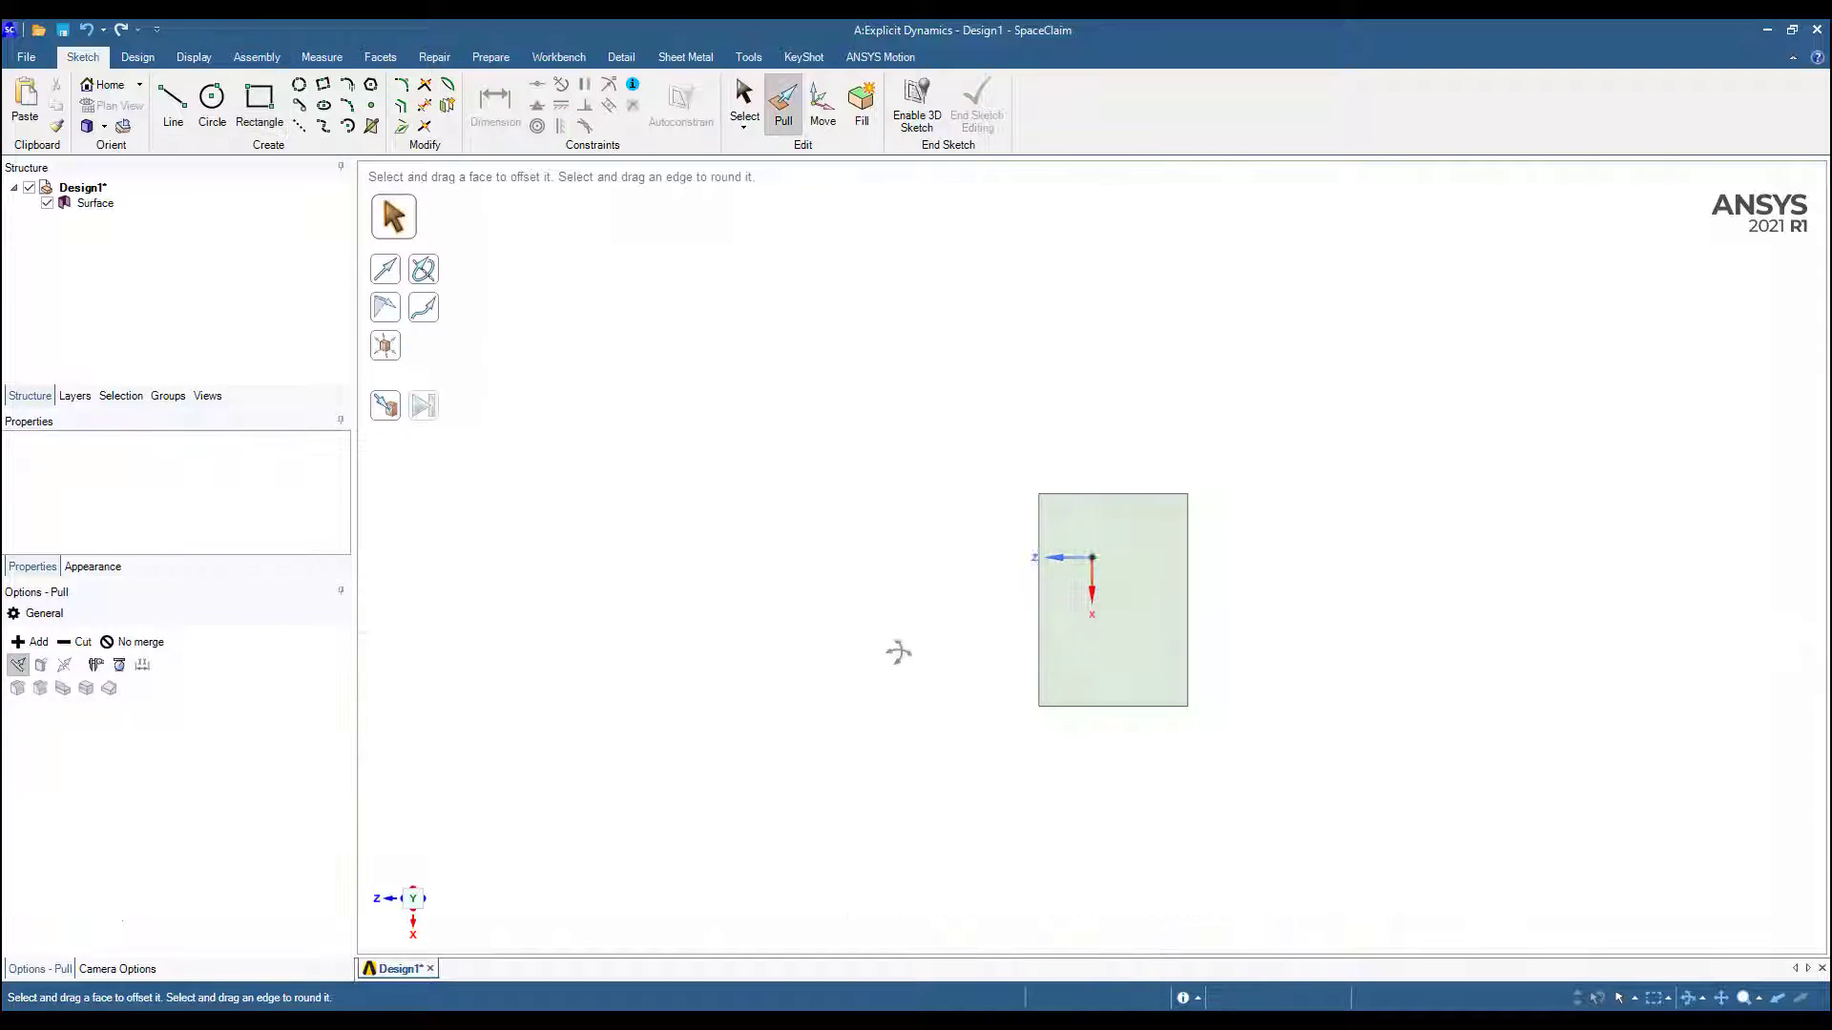
pyautogui.click(1095, 646)
pyautogui.moveTo(1202, 663)
pyautogui.mouseDown()
pyautogui.moveTo(1171, 658)
pyautogui.moveTo(1158, 611)
pyautogui.mouseUp()
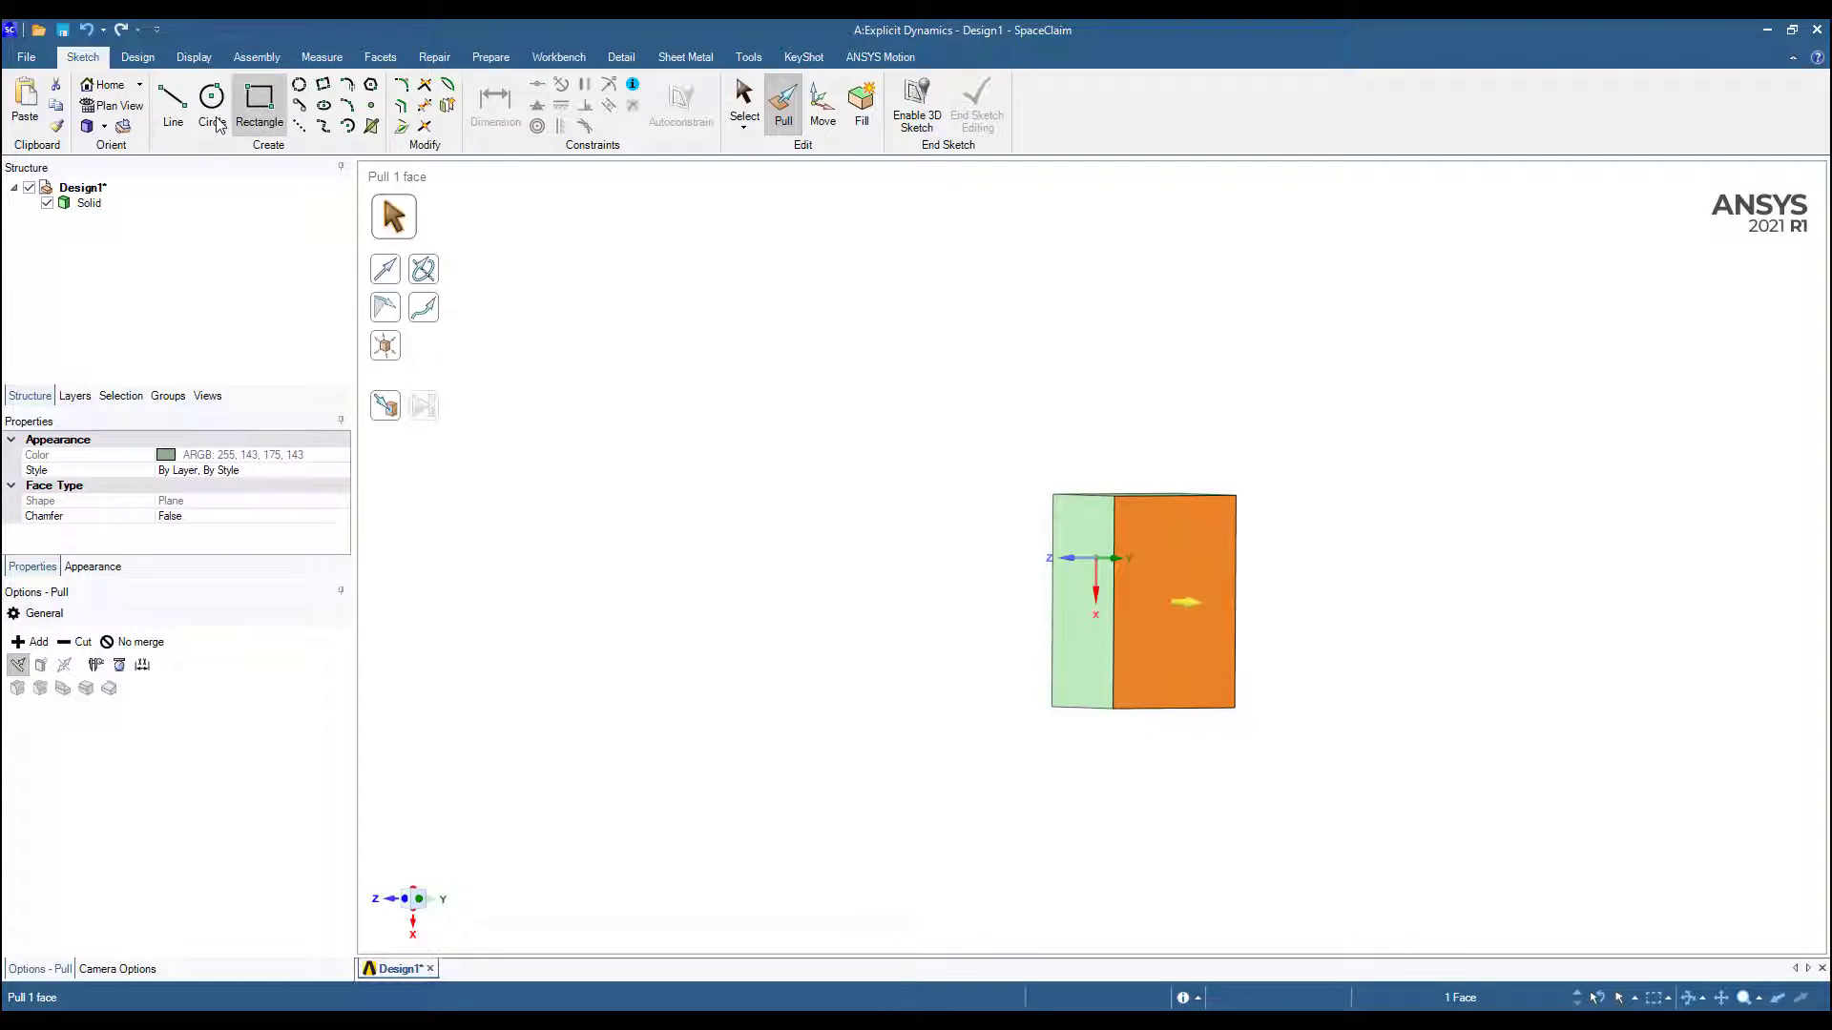
# Step: Move the solid block into a new component and name that component C4
pyautogui.click(88, 203)
pyautogui.rightClick(89, 206)
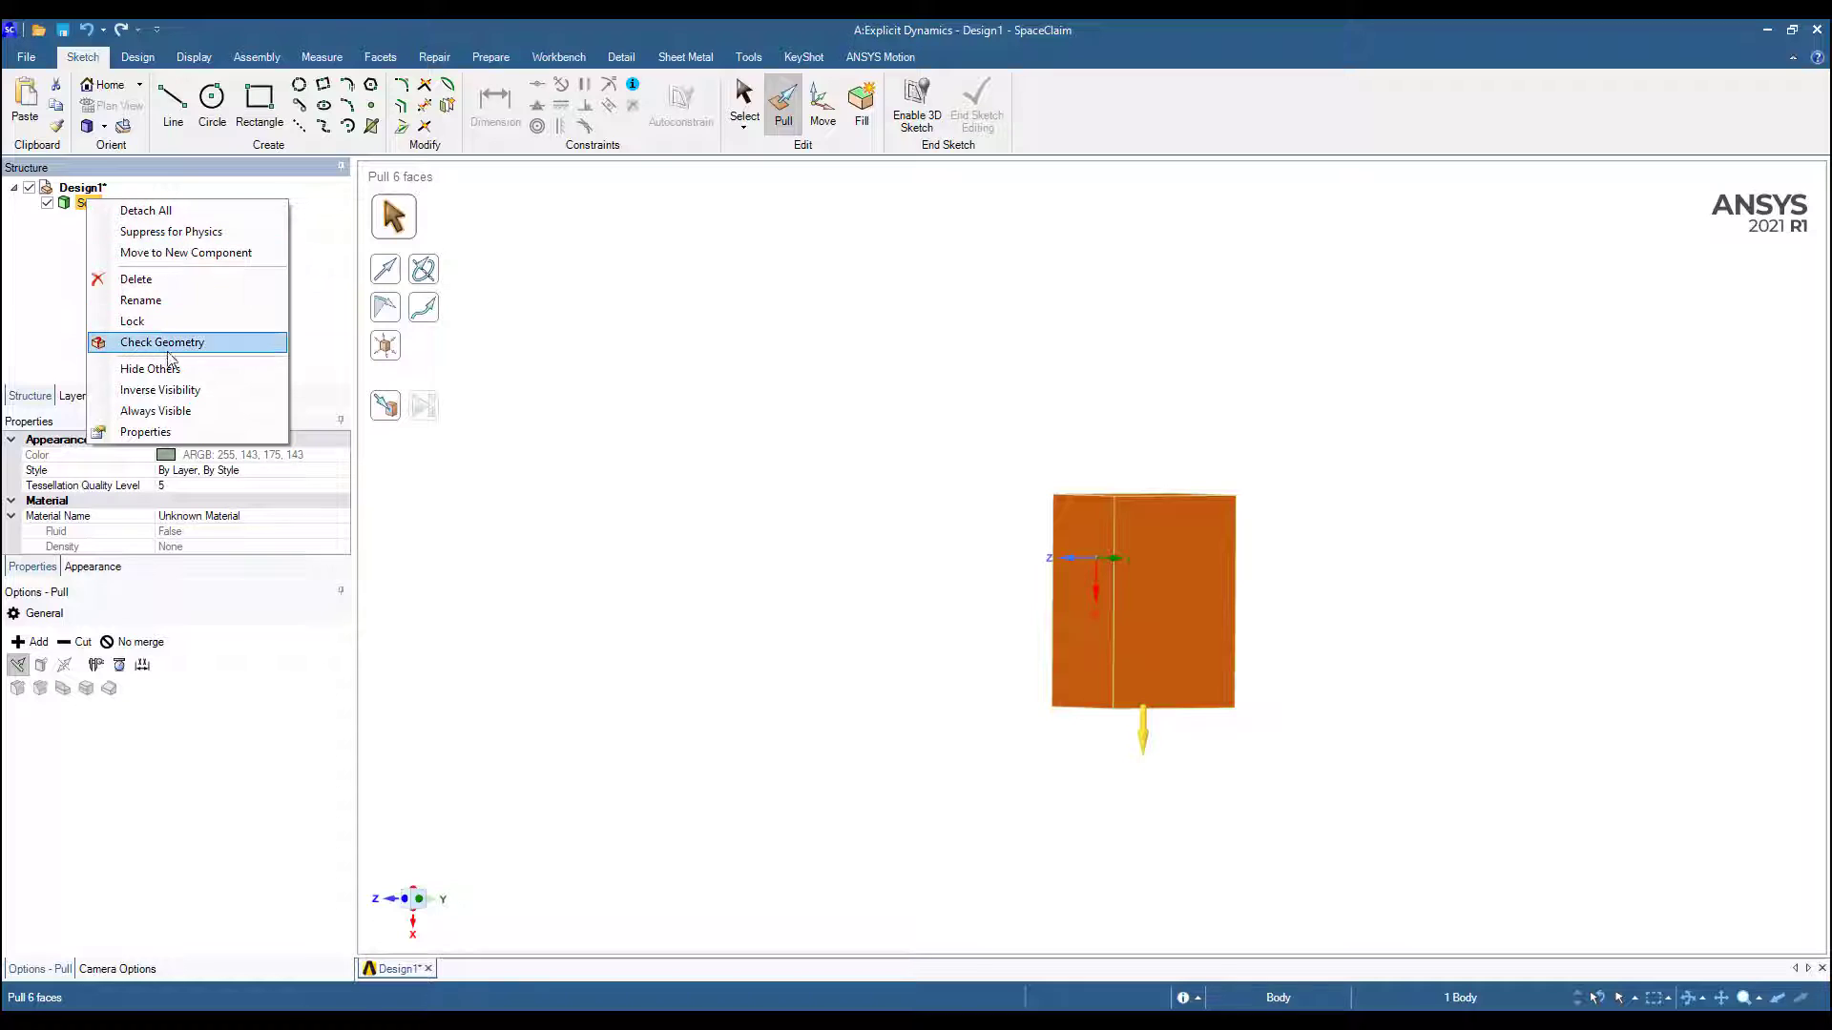
pyautogui.click(186, 253)
pyautogui.write('E')
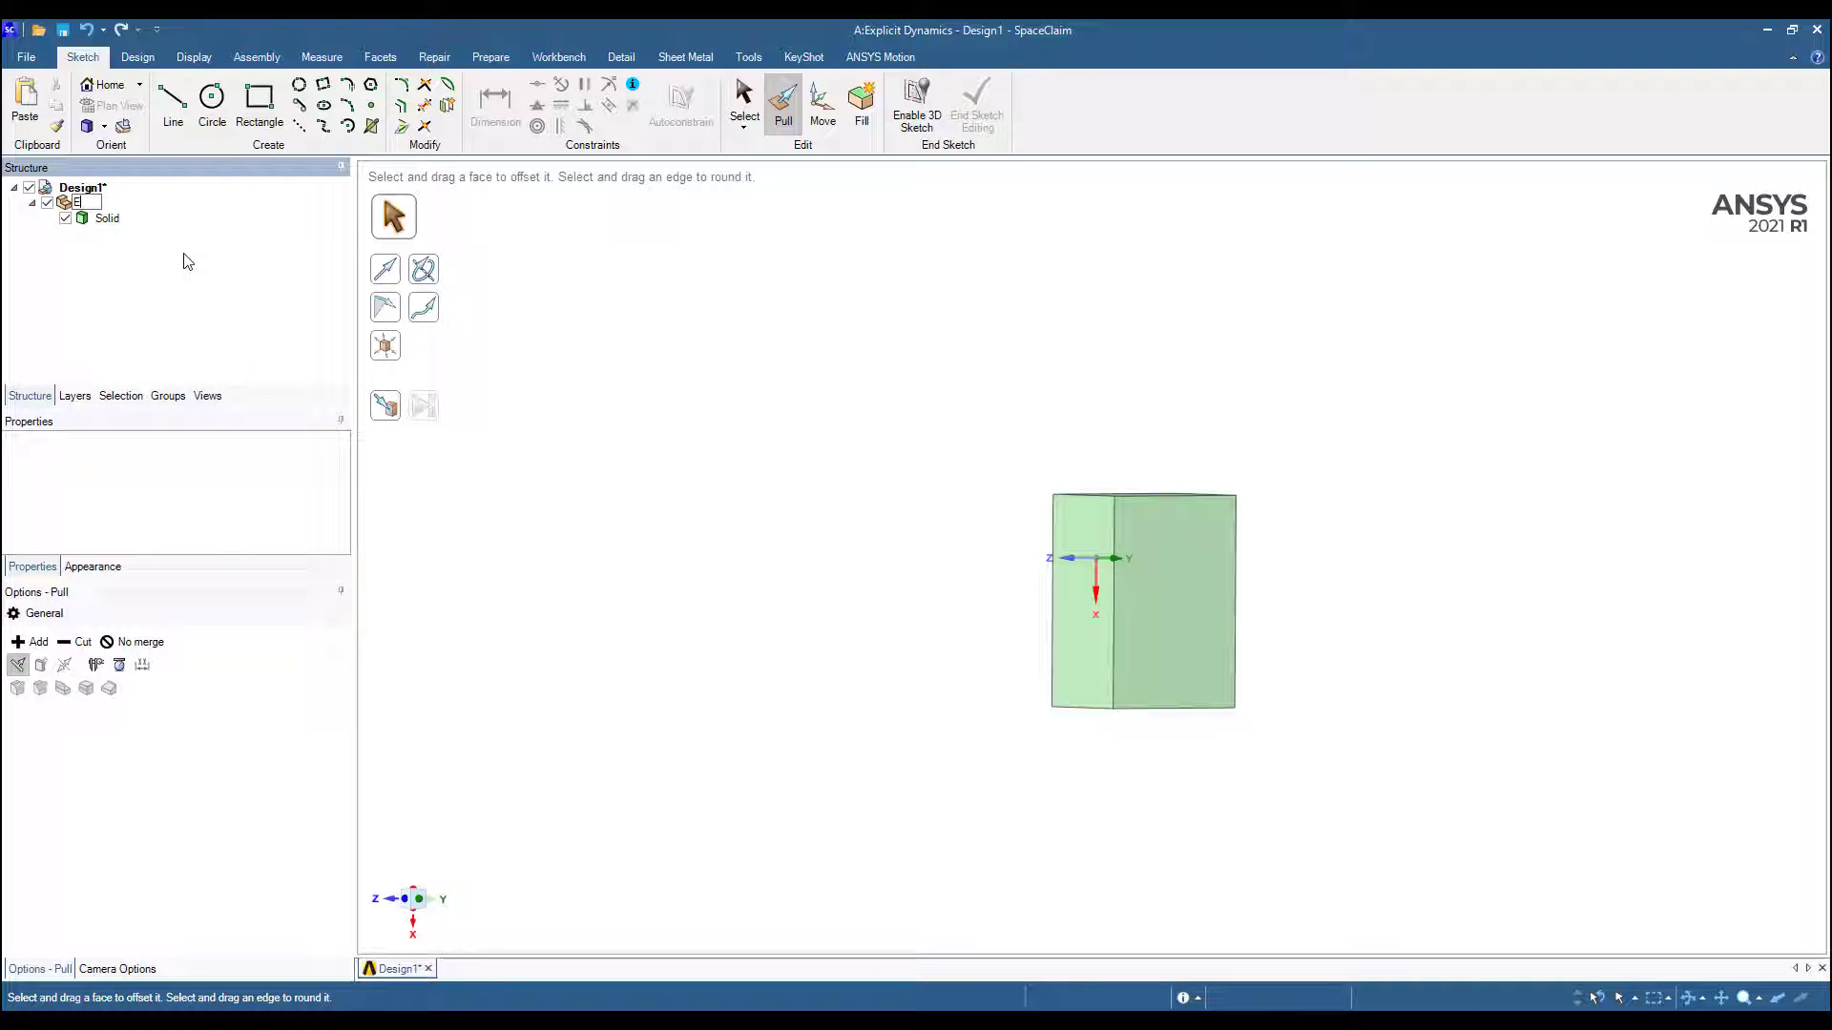
pyautogui.write('xplo')
pyautogui.press('BackSpace')
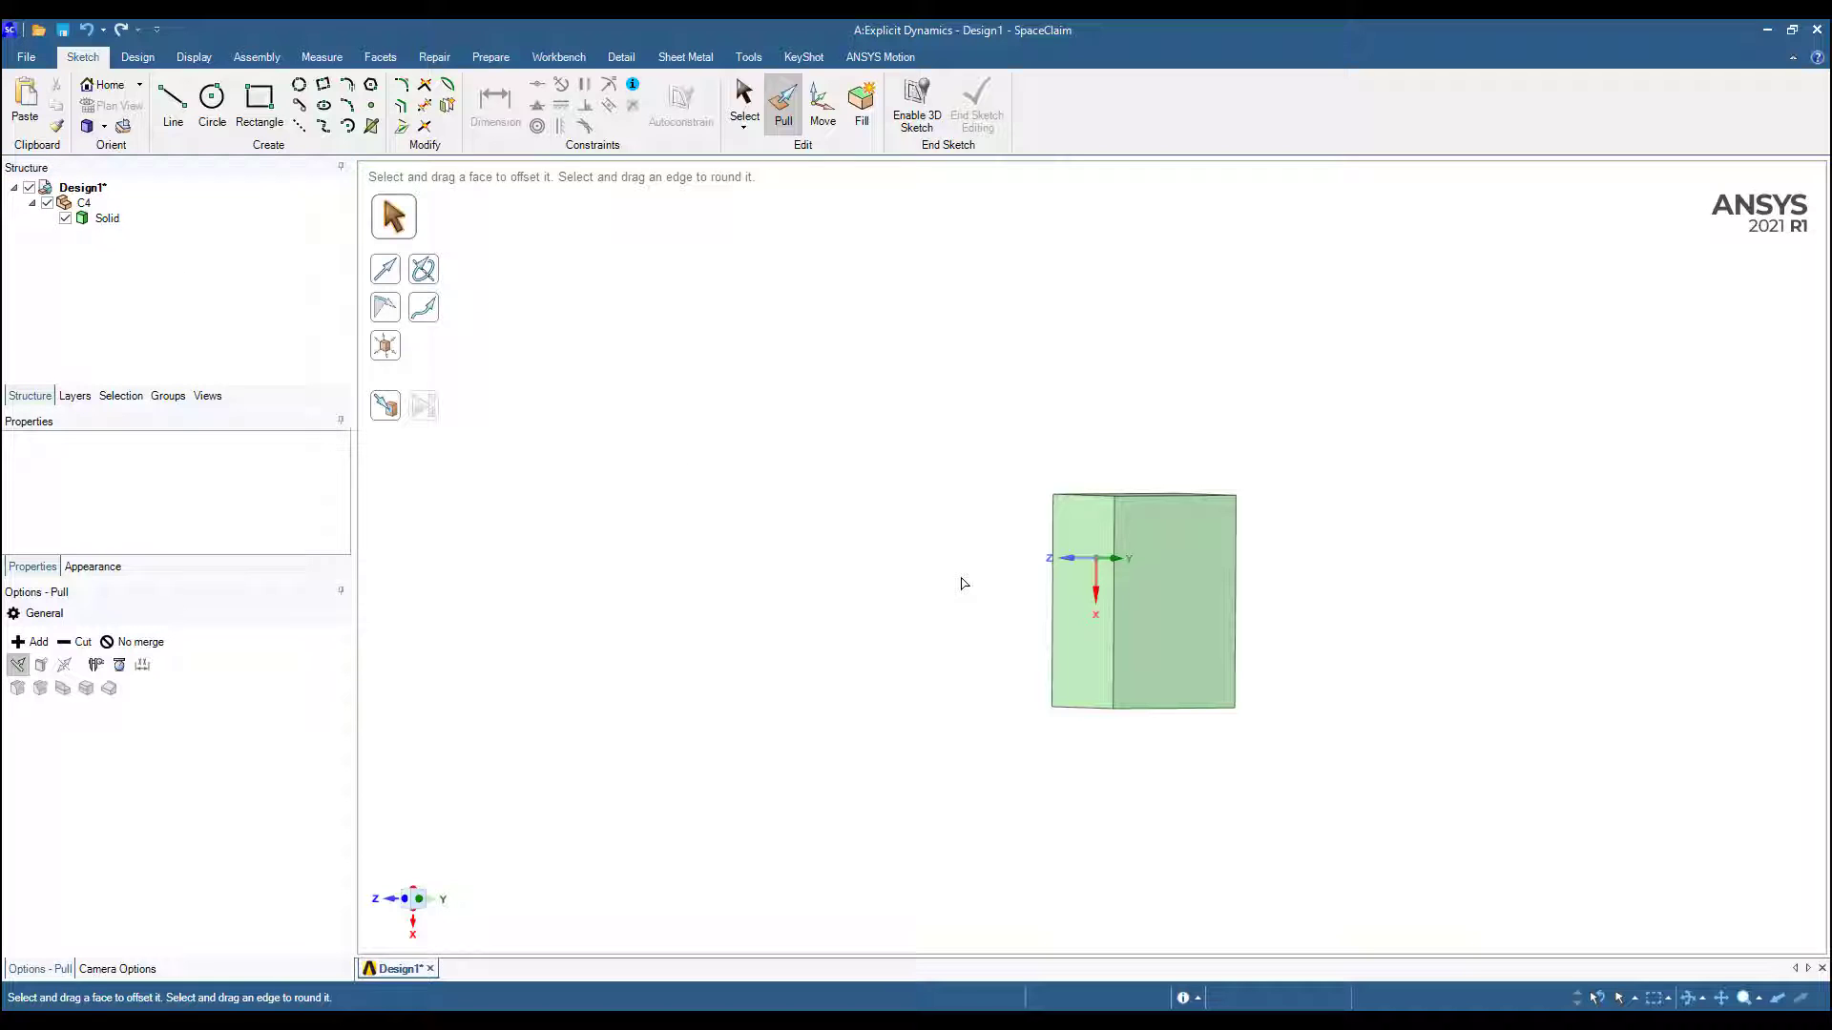
# Step: Start a rectangle sketch on the pulled end face of the C4 block
pyautogui.click(1183, 601)
pyautogui.click(266, 107)
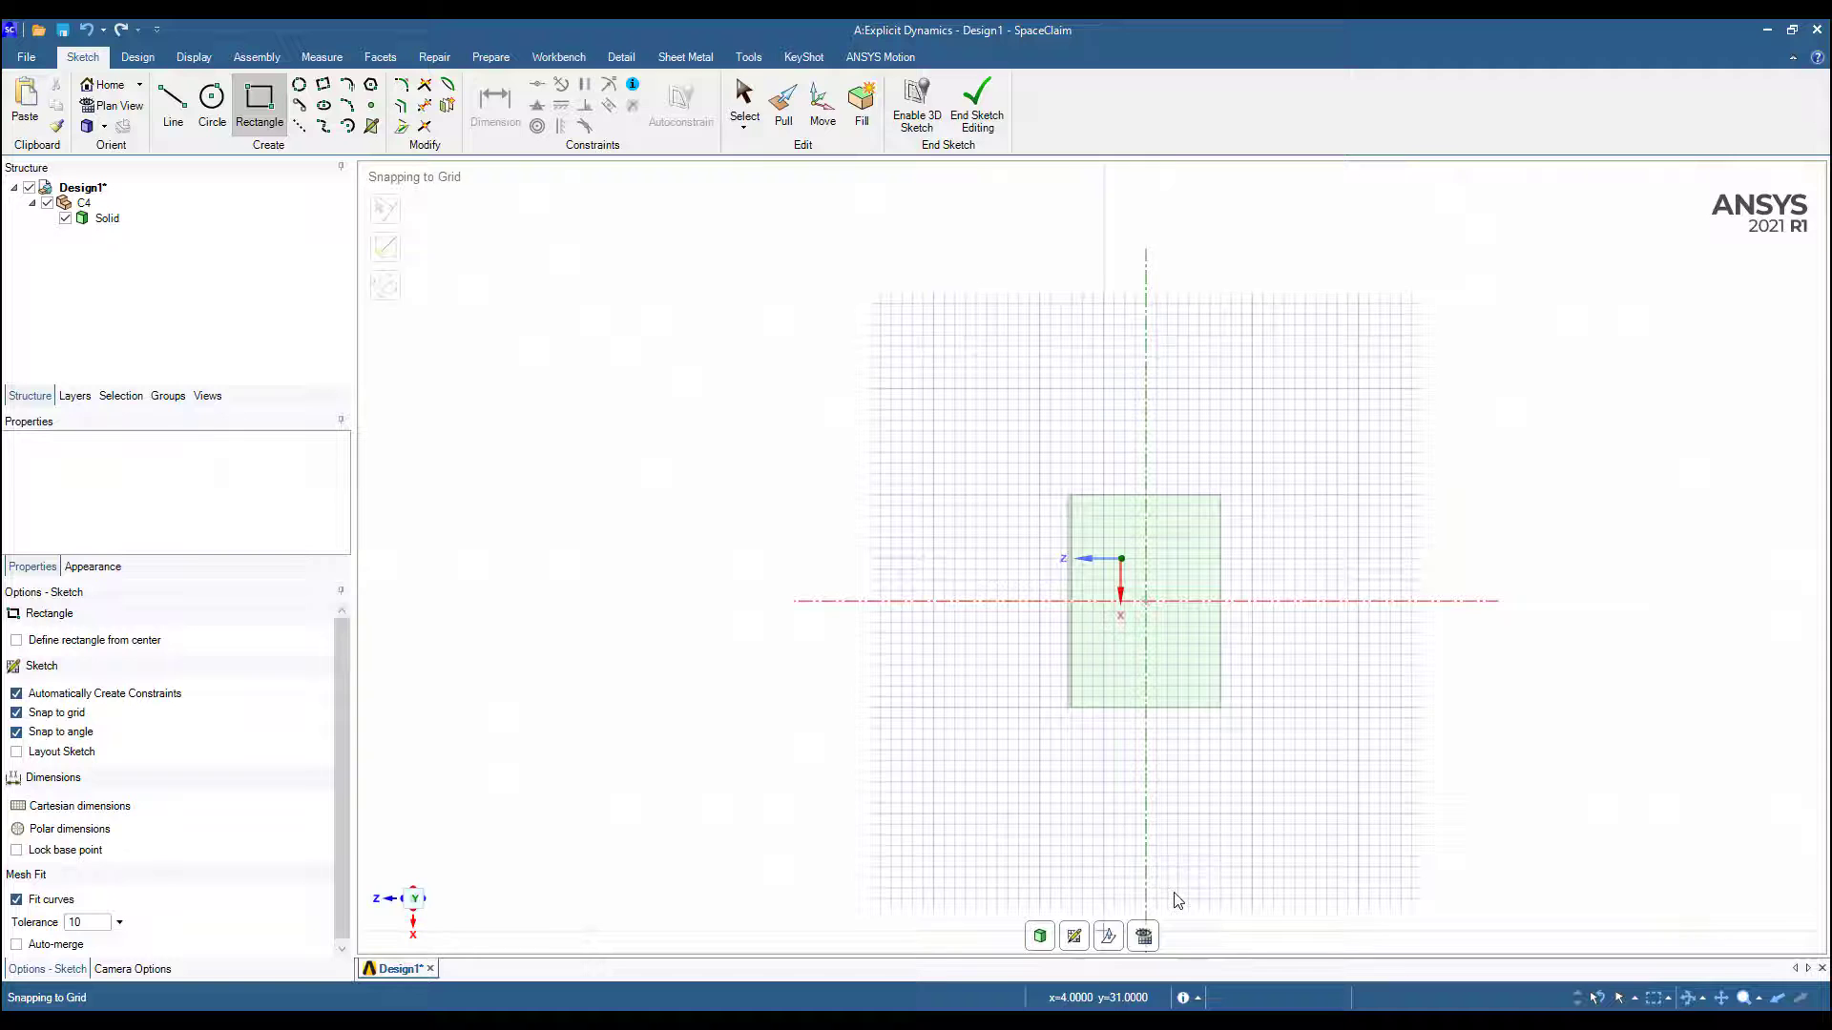
pyautogui.scroll(5, 1173, 837)
pyautogui.scroll(-5, 1175, 843)
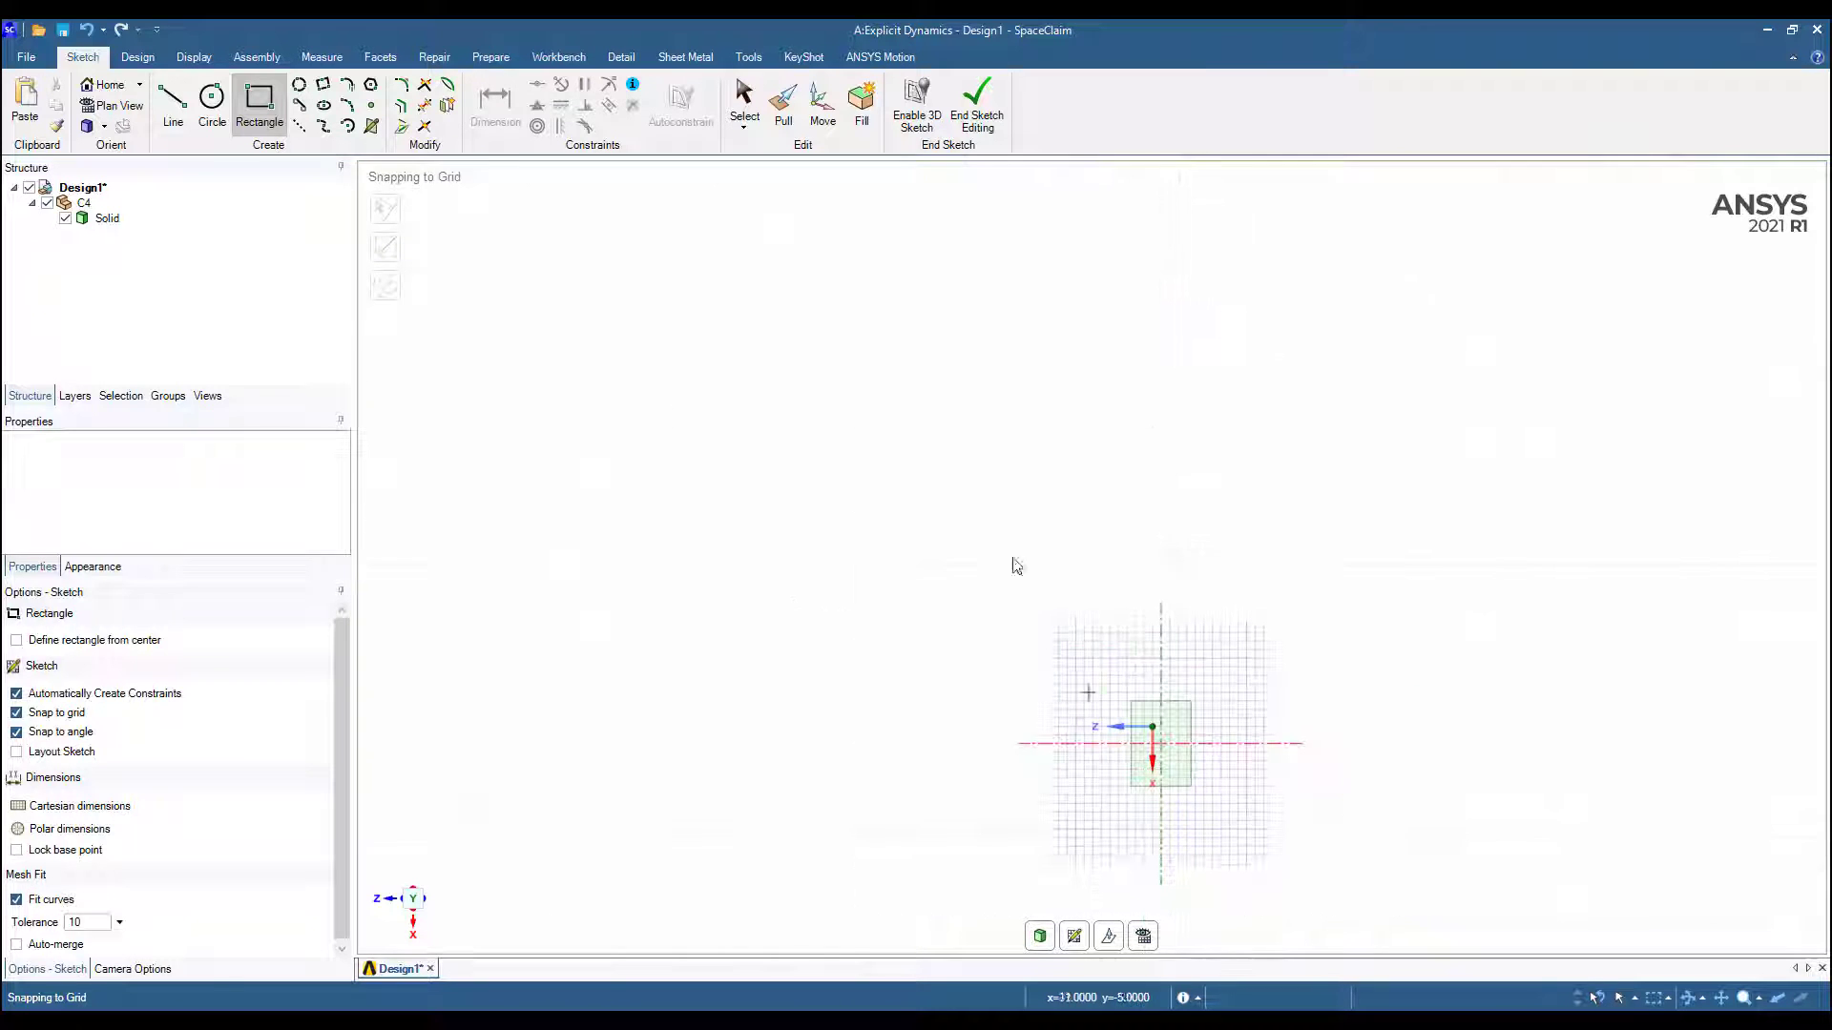
pyautogui.click(900, 401)
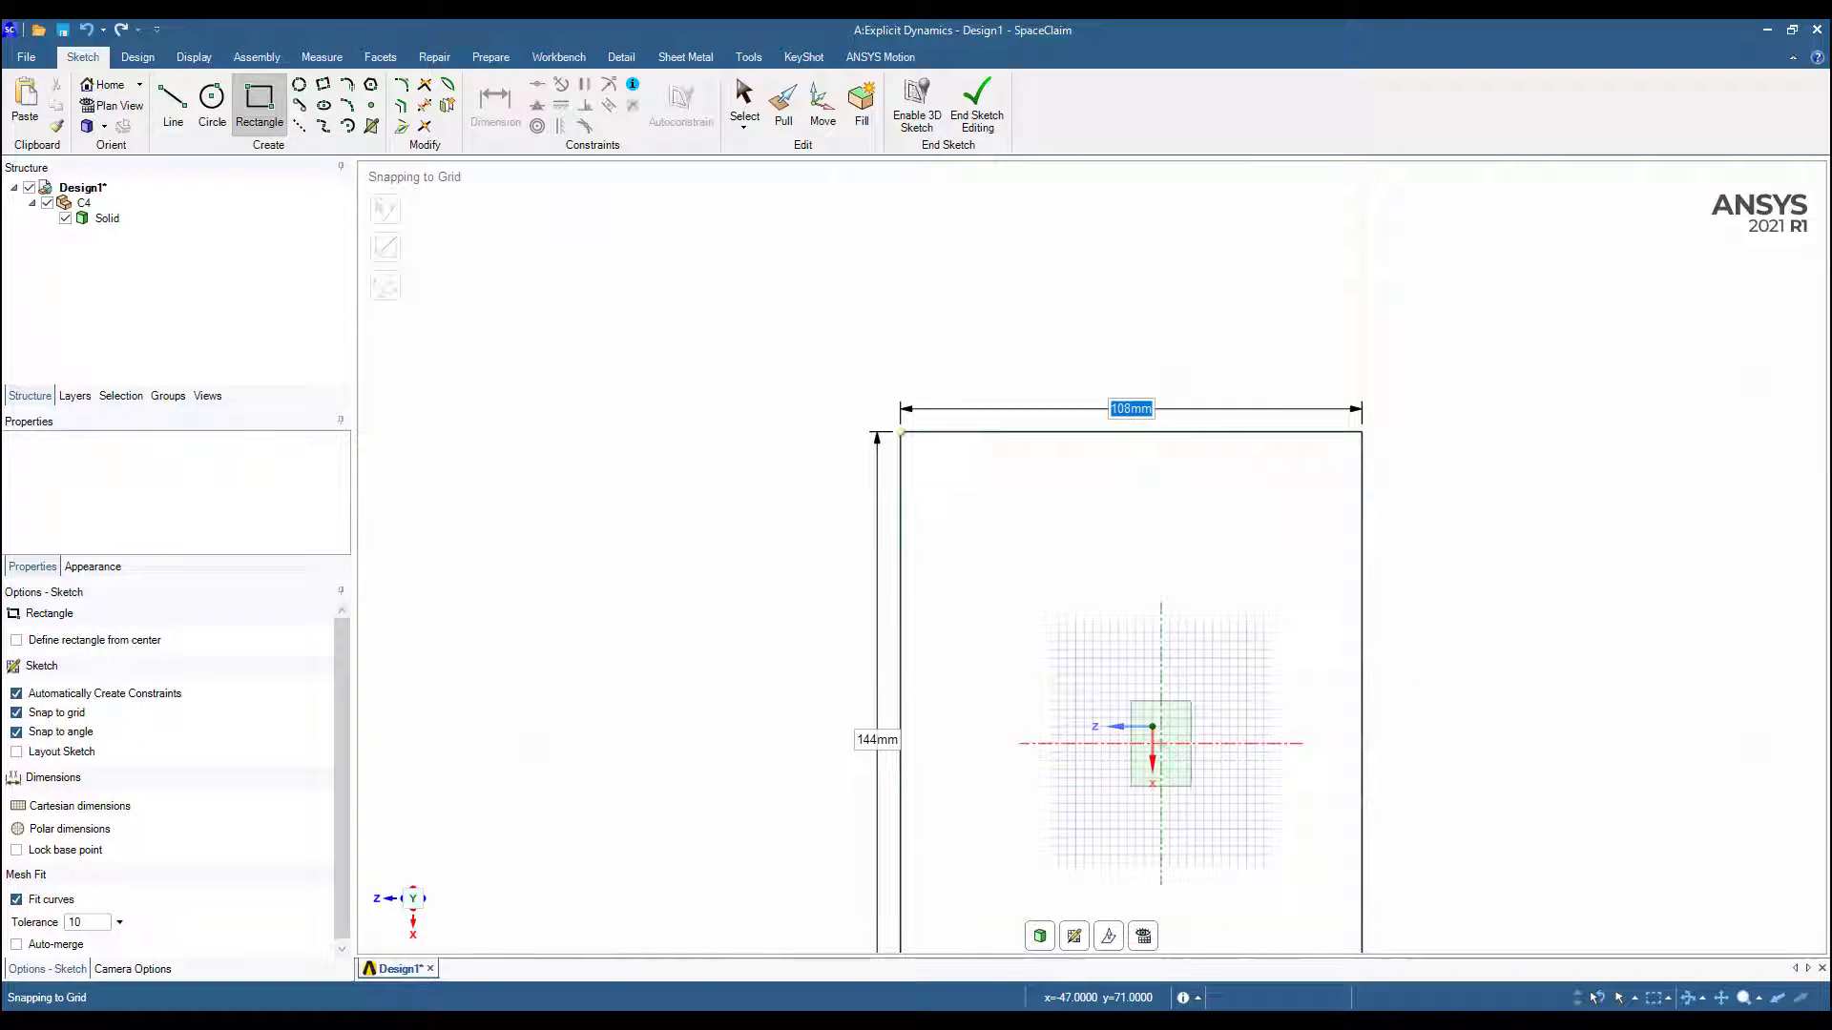
pyautogui.click(1355, 681)
pyautogui.scroll(-3, 1350, 681)
pyautogui.keyDown('shift'); pyautogui.moveTo(1403, 741); pyautogui.dragTo(1280, 601, button='middle'); pyautogui.keyUp('shift')
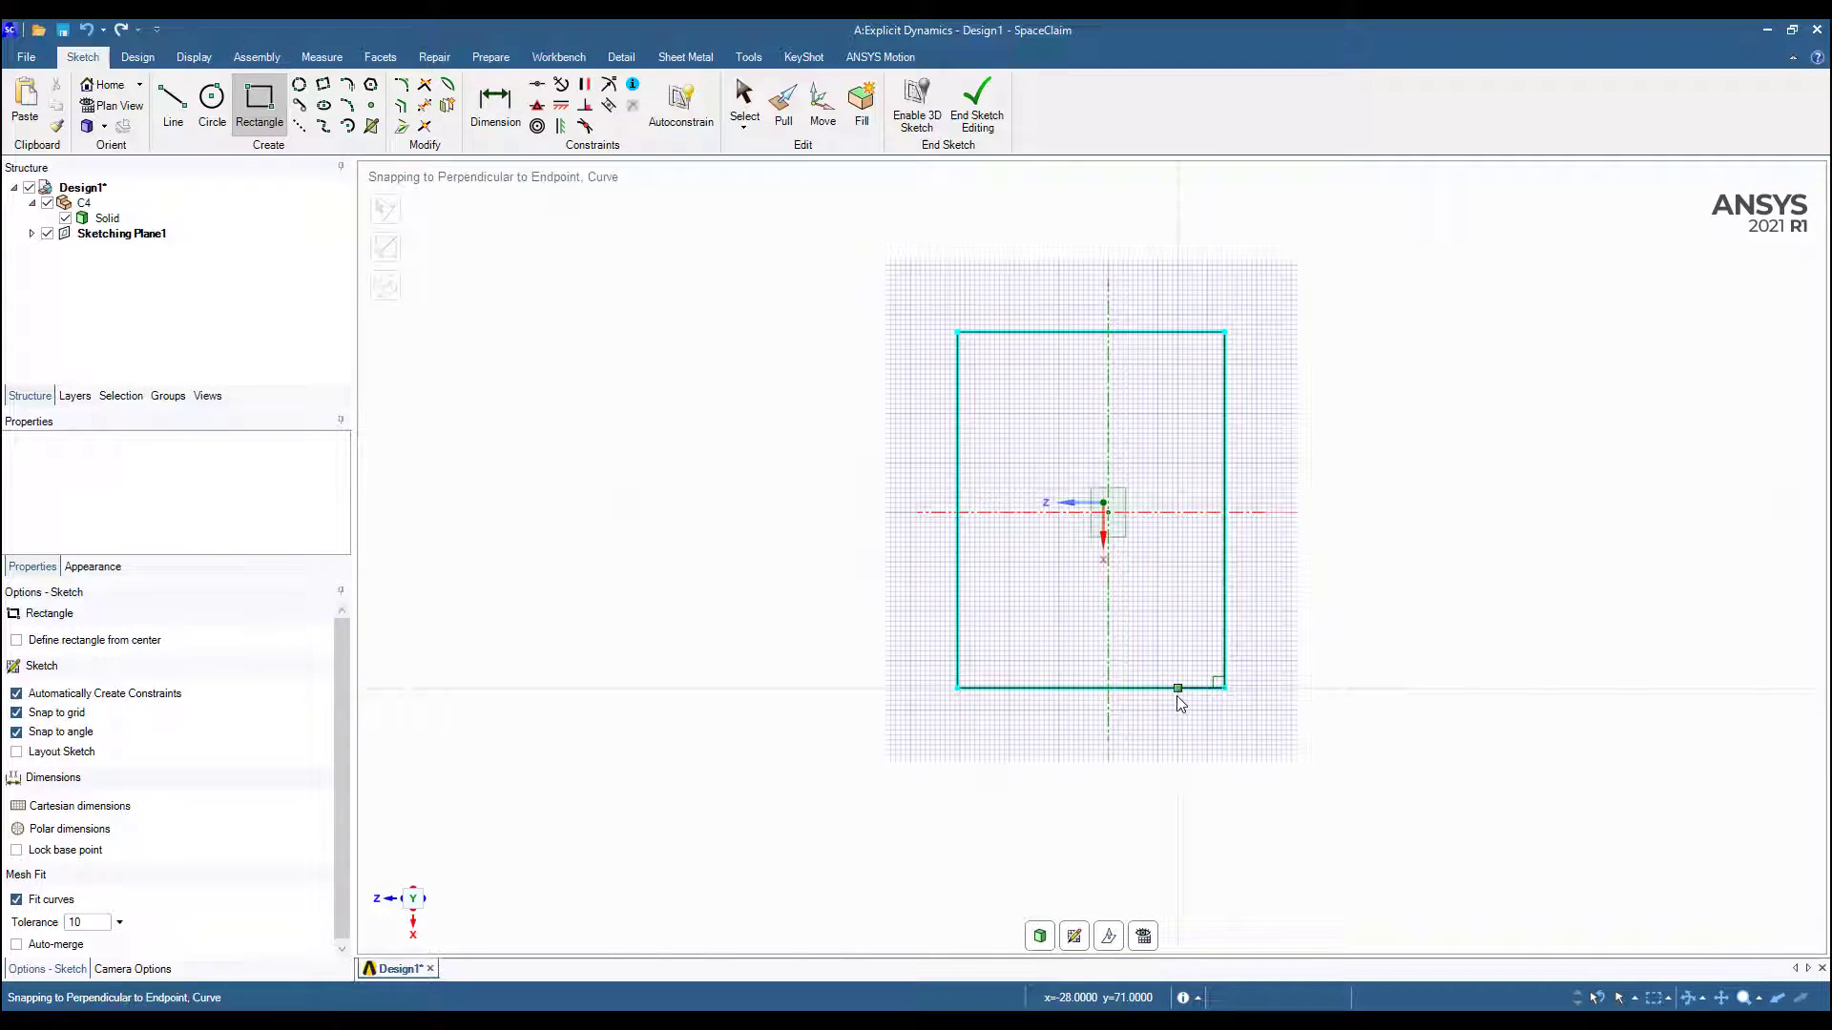
pyautogui.hotkey('ctrl', 'z')
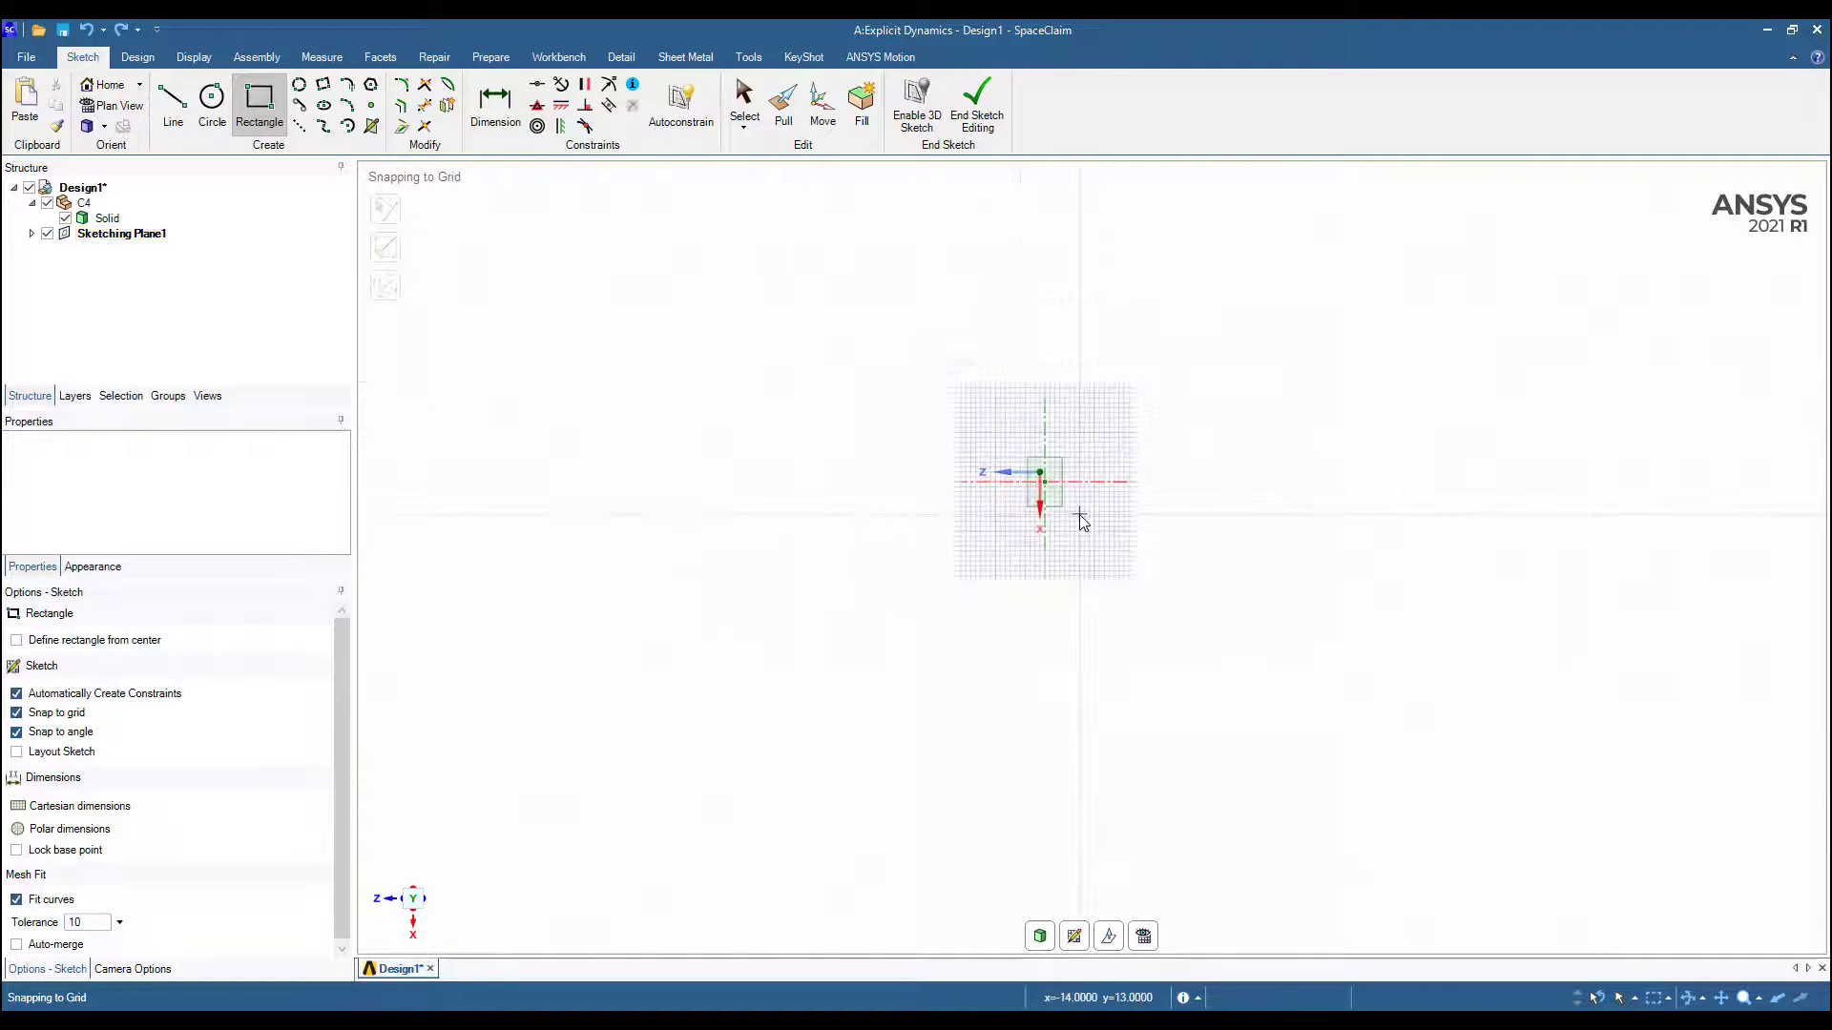
# Step: Sketch a large rectangle of about 52,200 mm² around the block and turn it into a surface with Pull
pyautogui.click(932, 318)
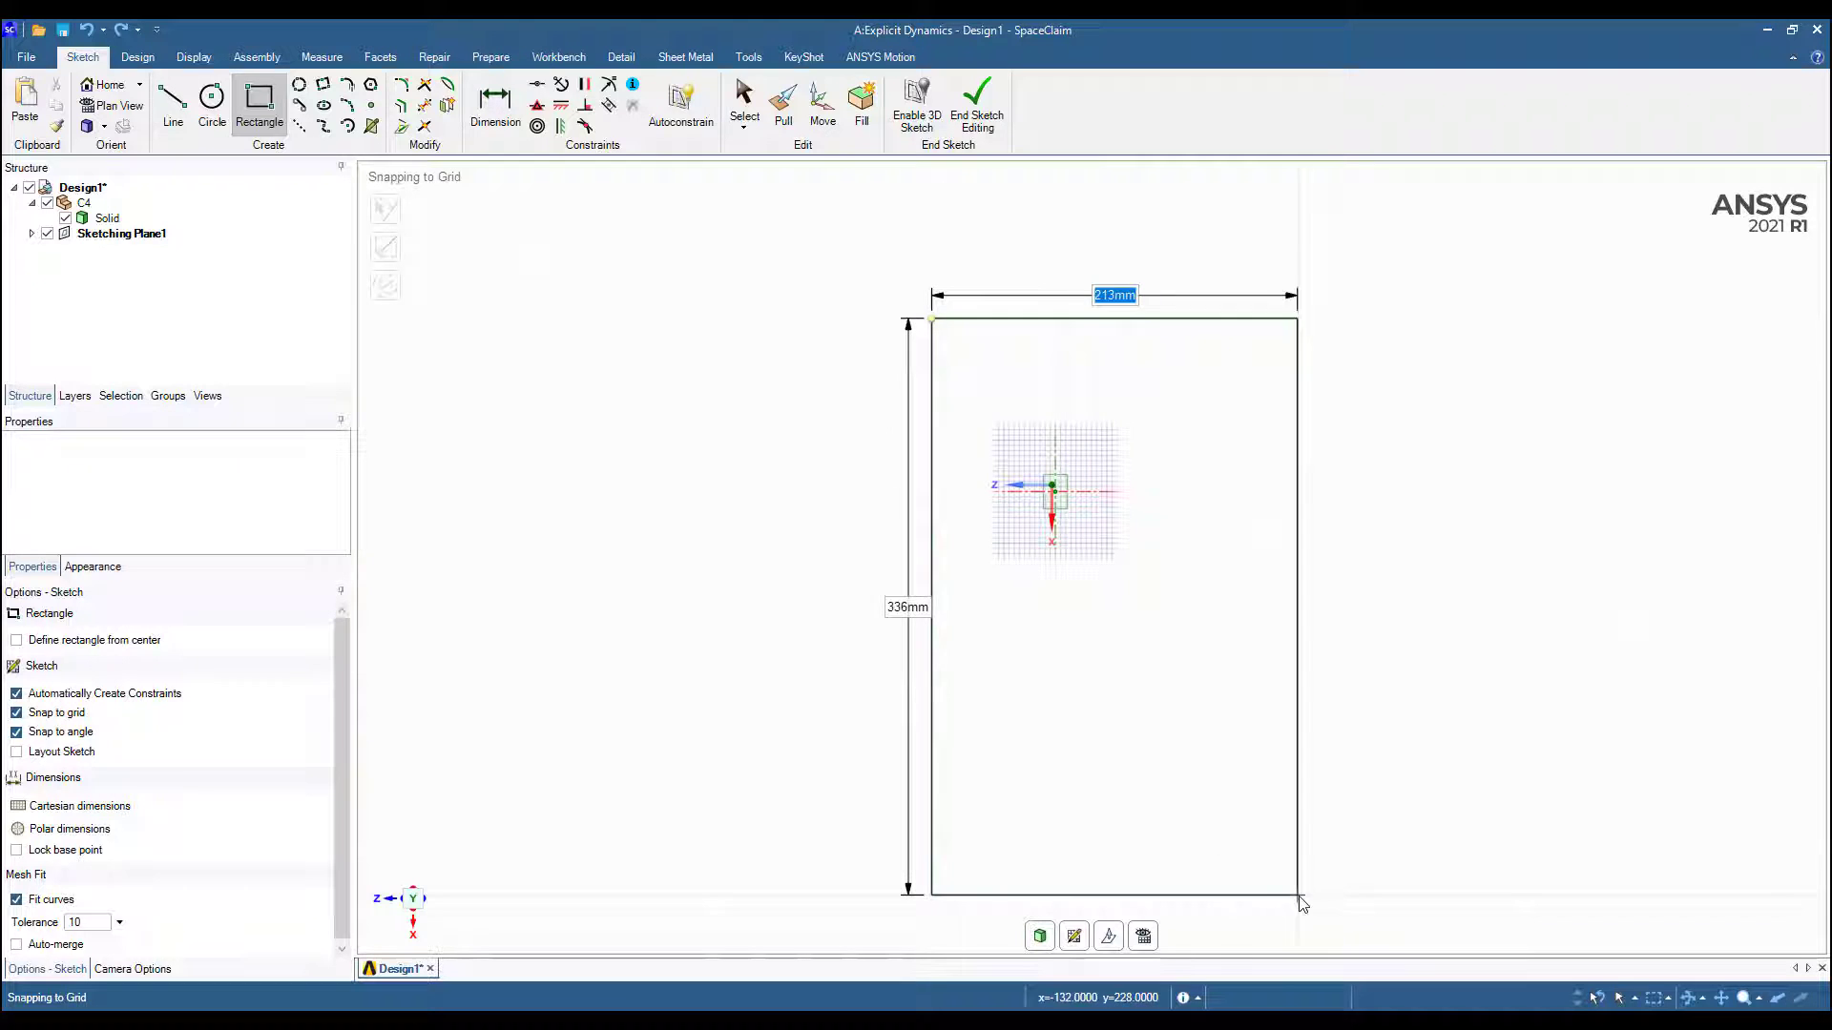
pyautogui.click(1235, 824)
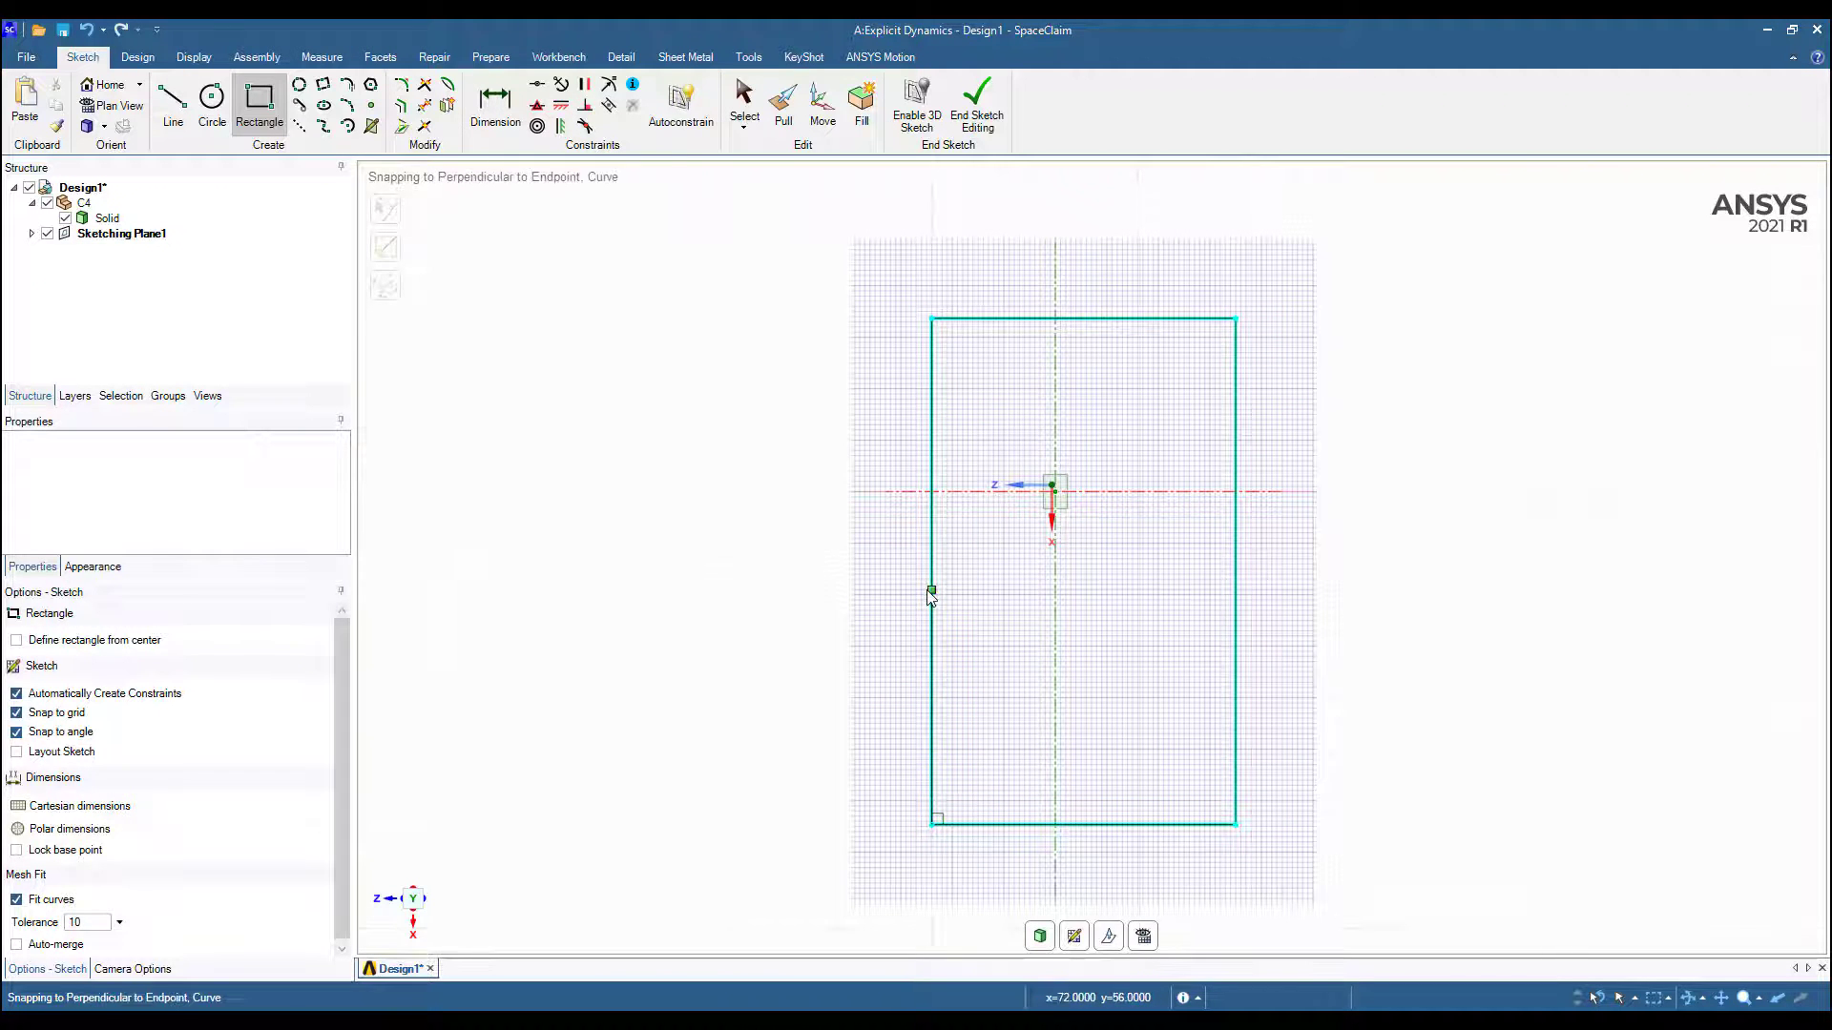
pyautogui.press('p')
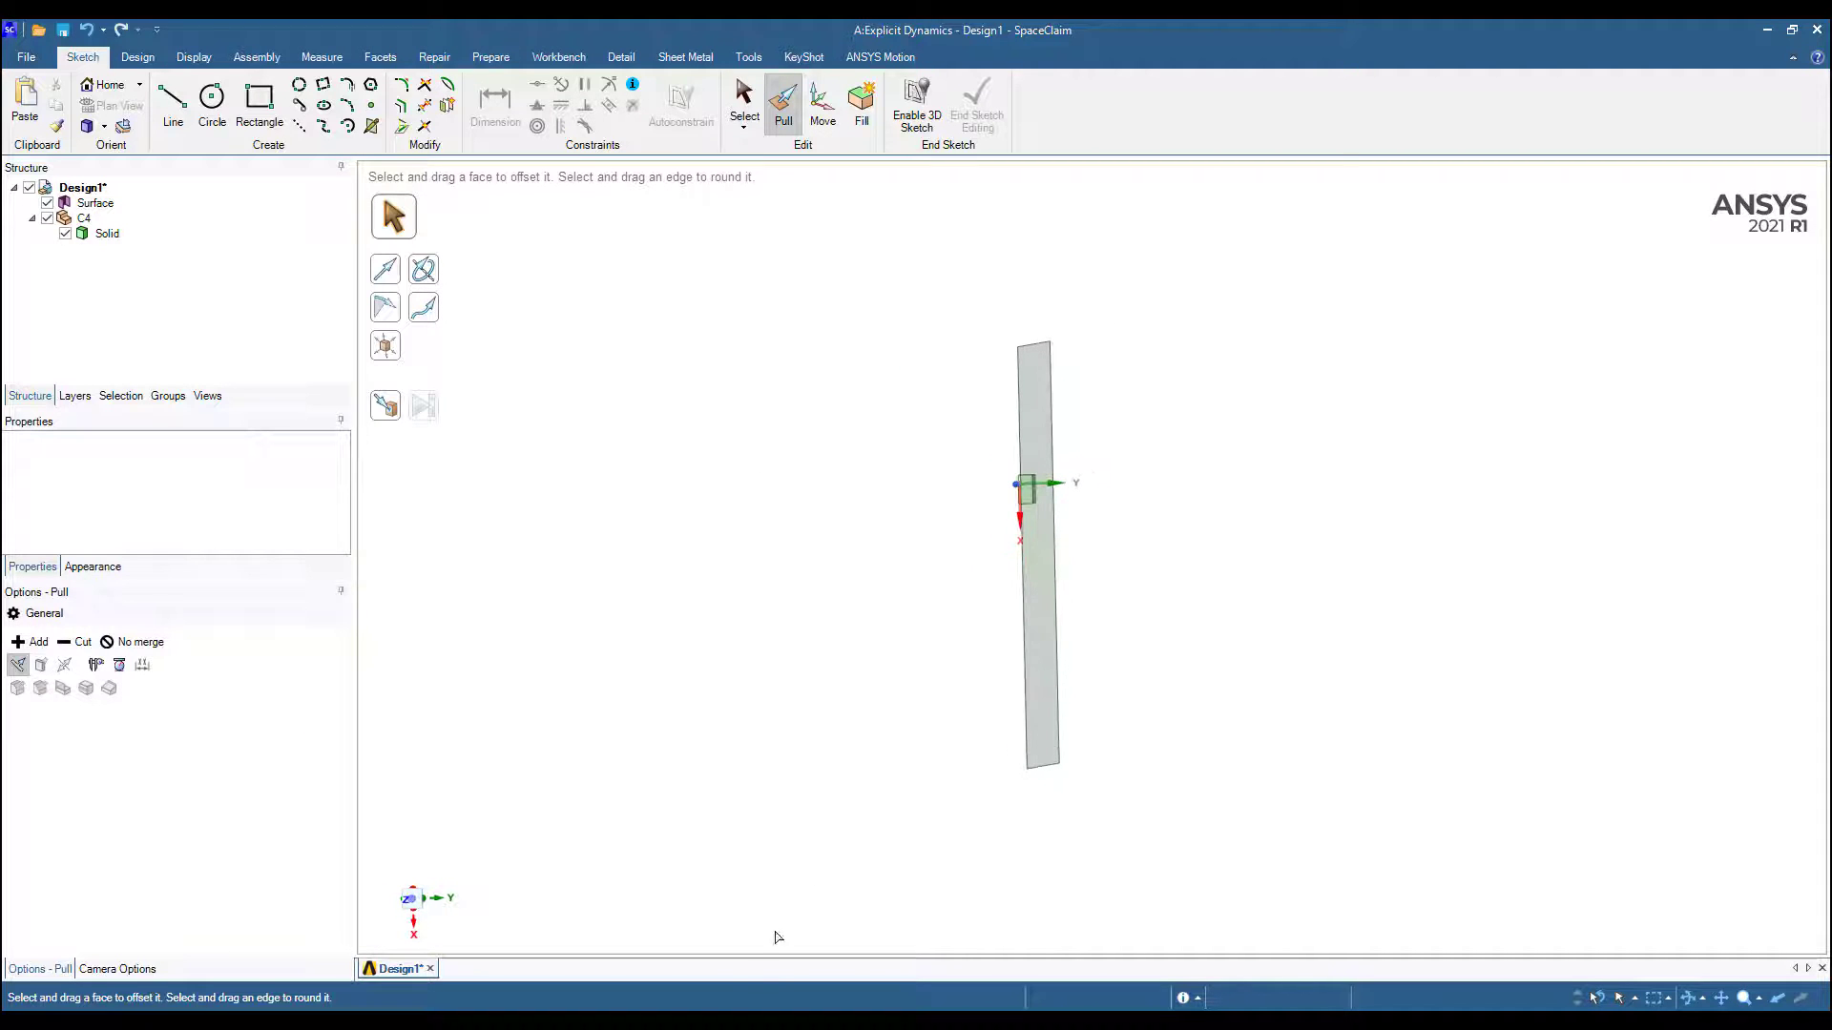
# Step: Switch to Workbench and open the Explicit Dynamics system's Model in Mechanical to view the block and plate
pyautogui.click(749, 969)
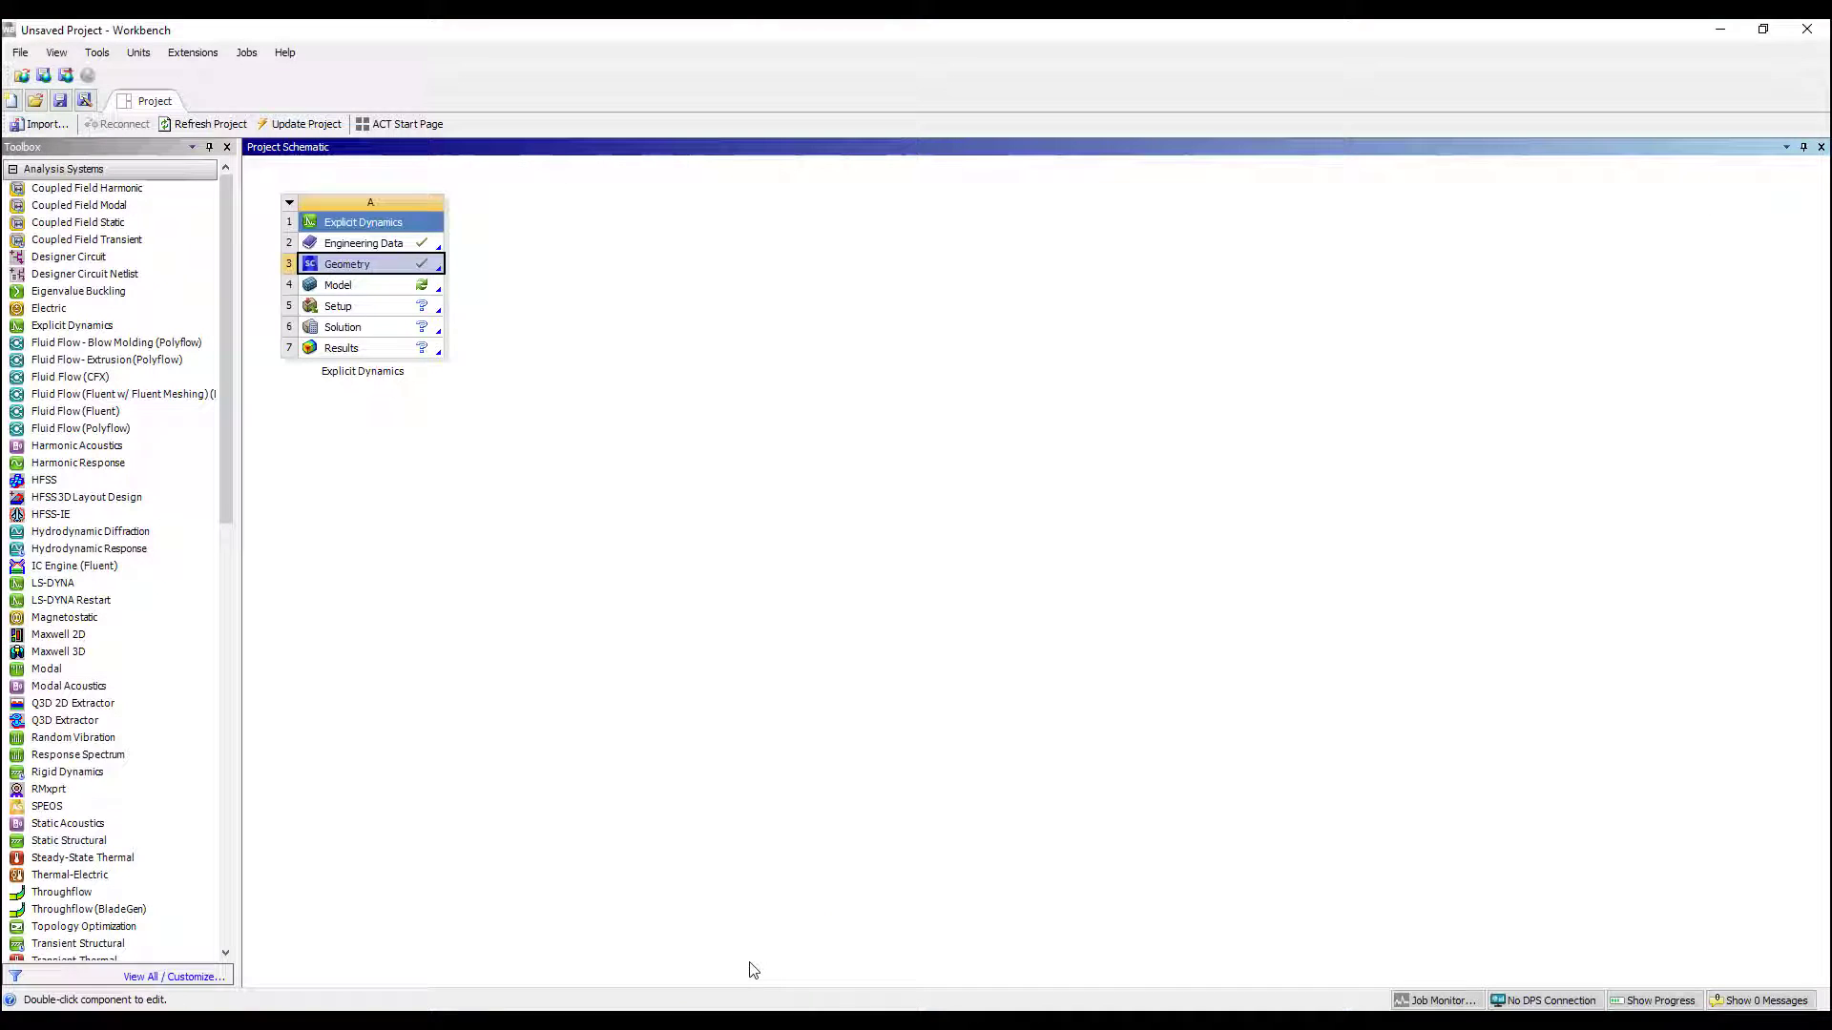
pyautogui.doubleClick(389, 286)
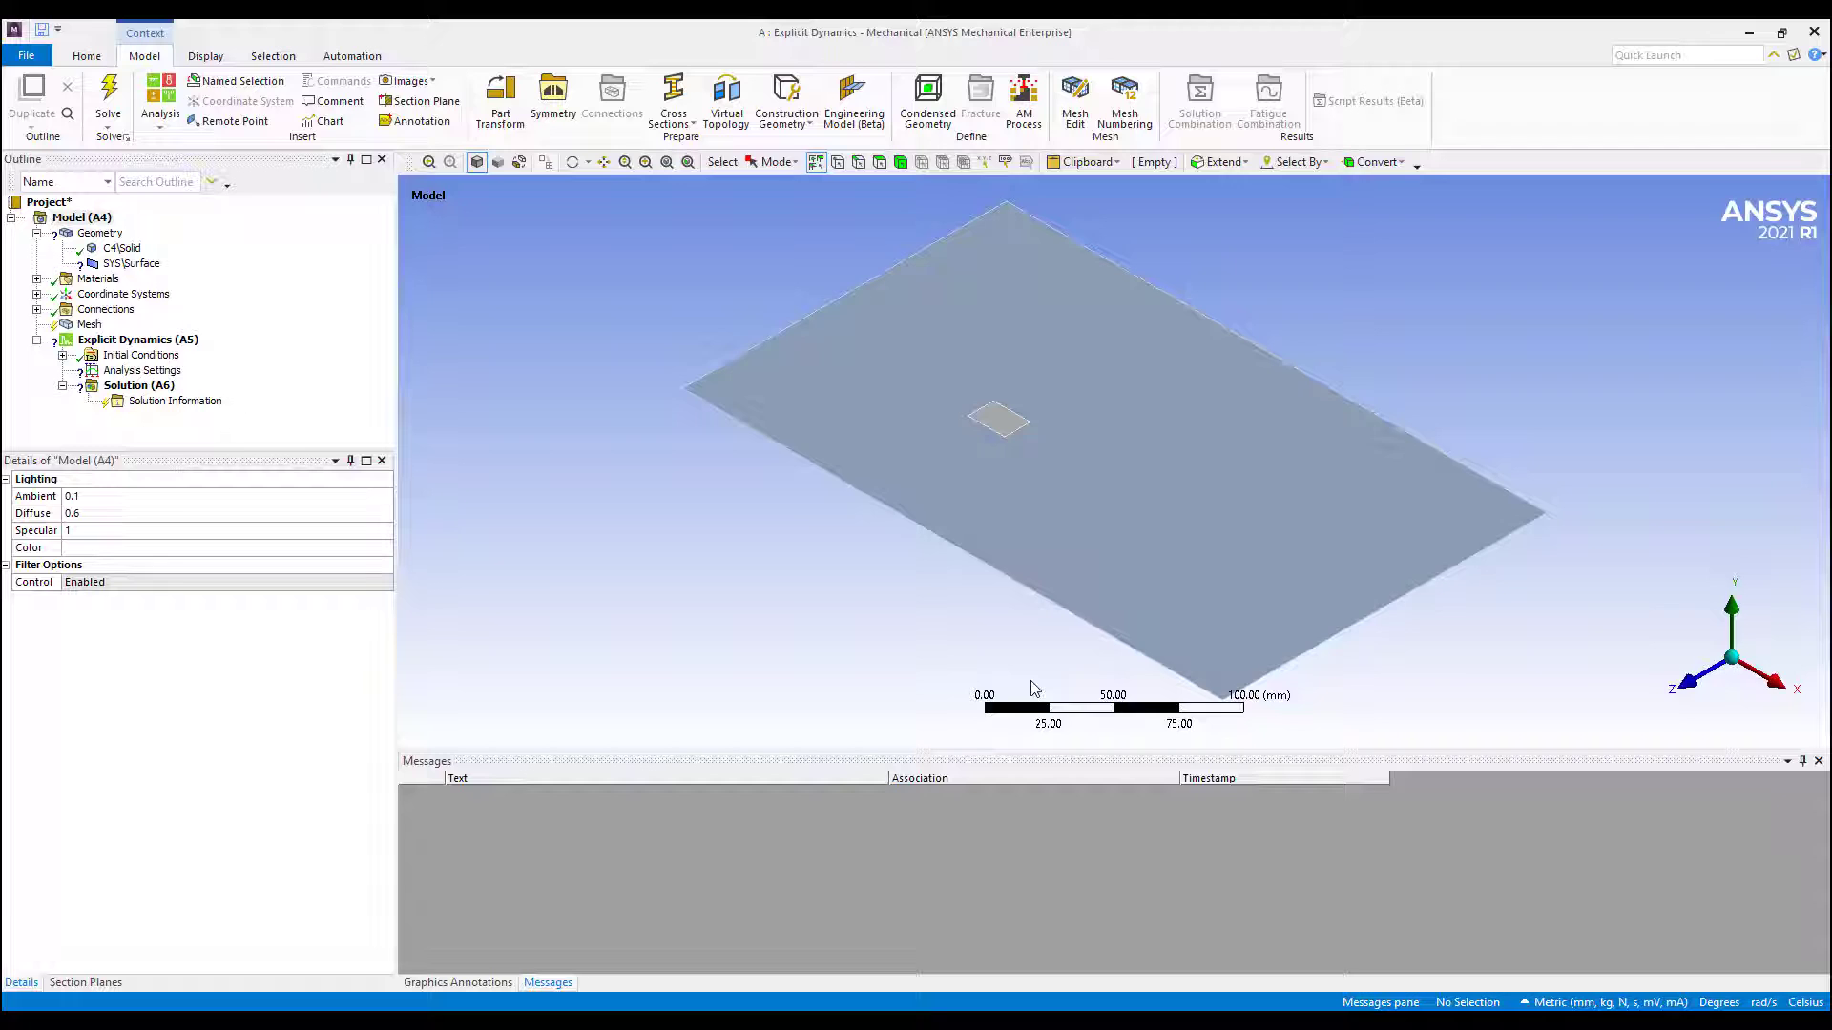
pyautogui.moveTo(1034, 686); pyautogui.dragTo(543, 597, button='middle')
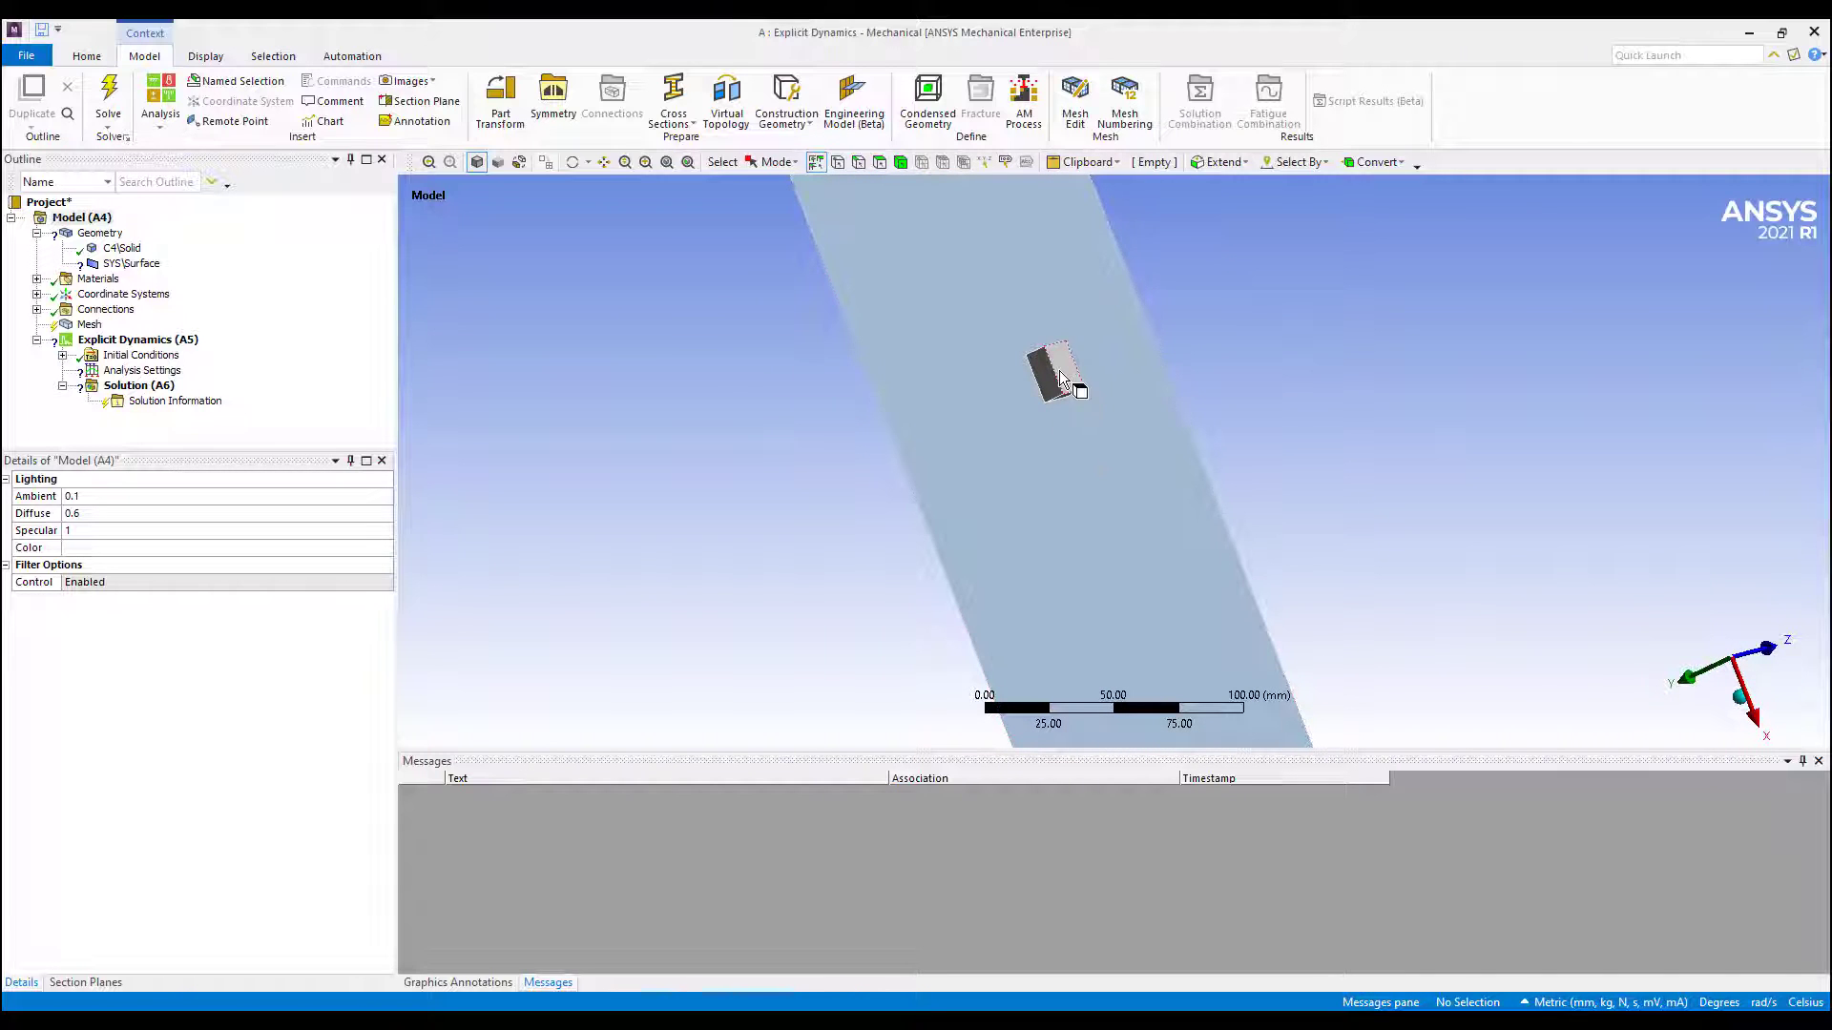
pyautogui.click(1030, 491)
pyautogui.moveTo(1031, 491); pyautogui.dragTo(1030, 570, button='middle')
# Step: Assign the C4 material to the solid block and set its Reference Frame to Eulerian (Virtual)
pyautogui.click(124, 250)
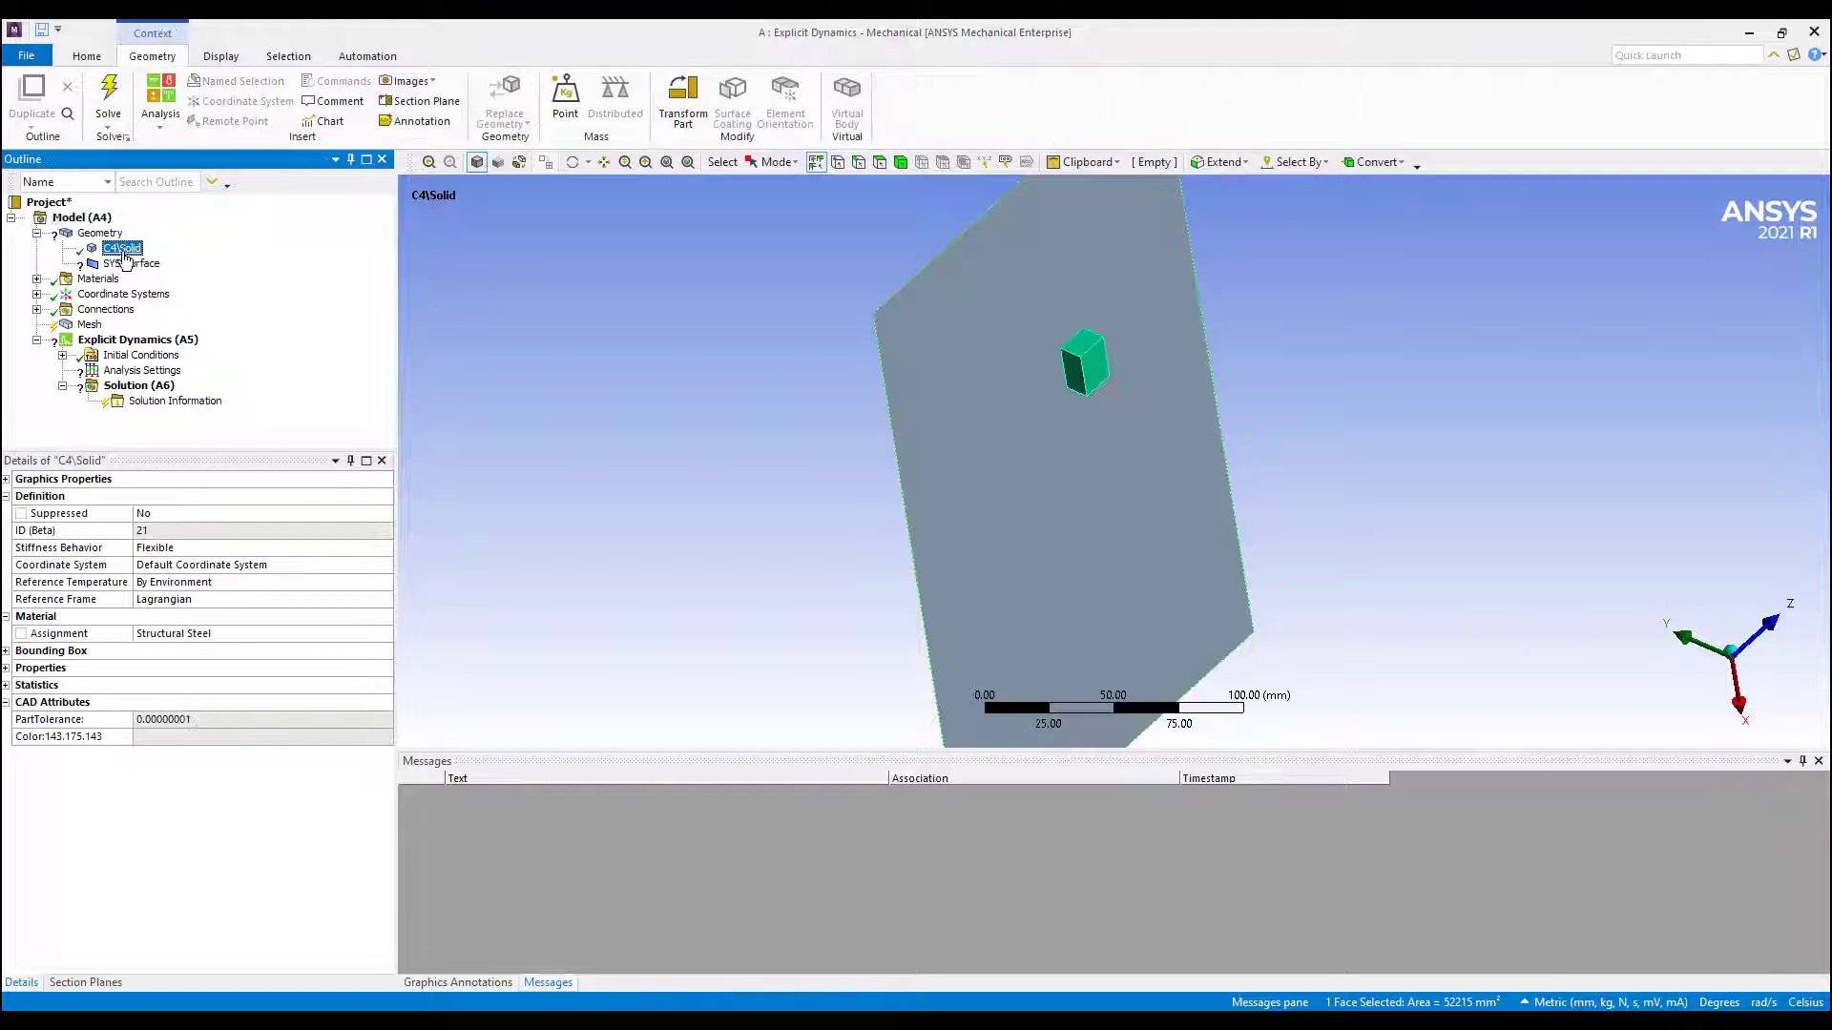
pyautogui.click(359, 638)
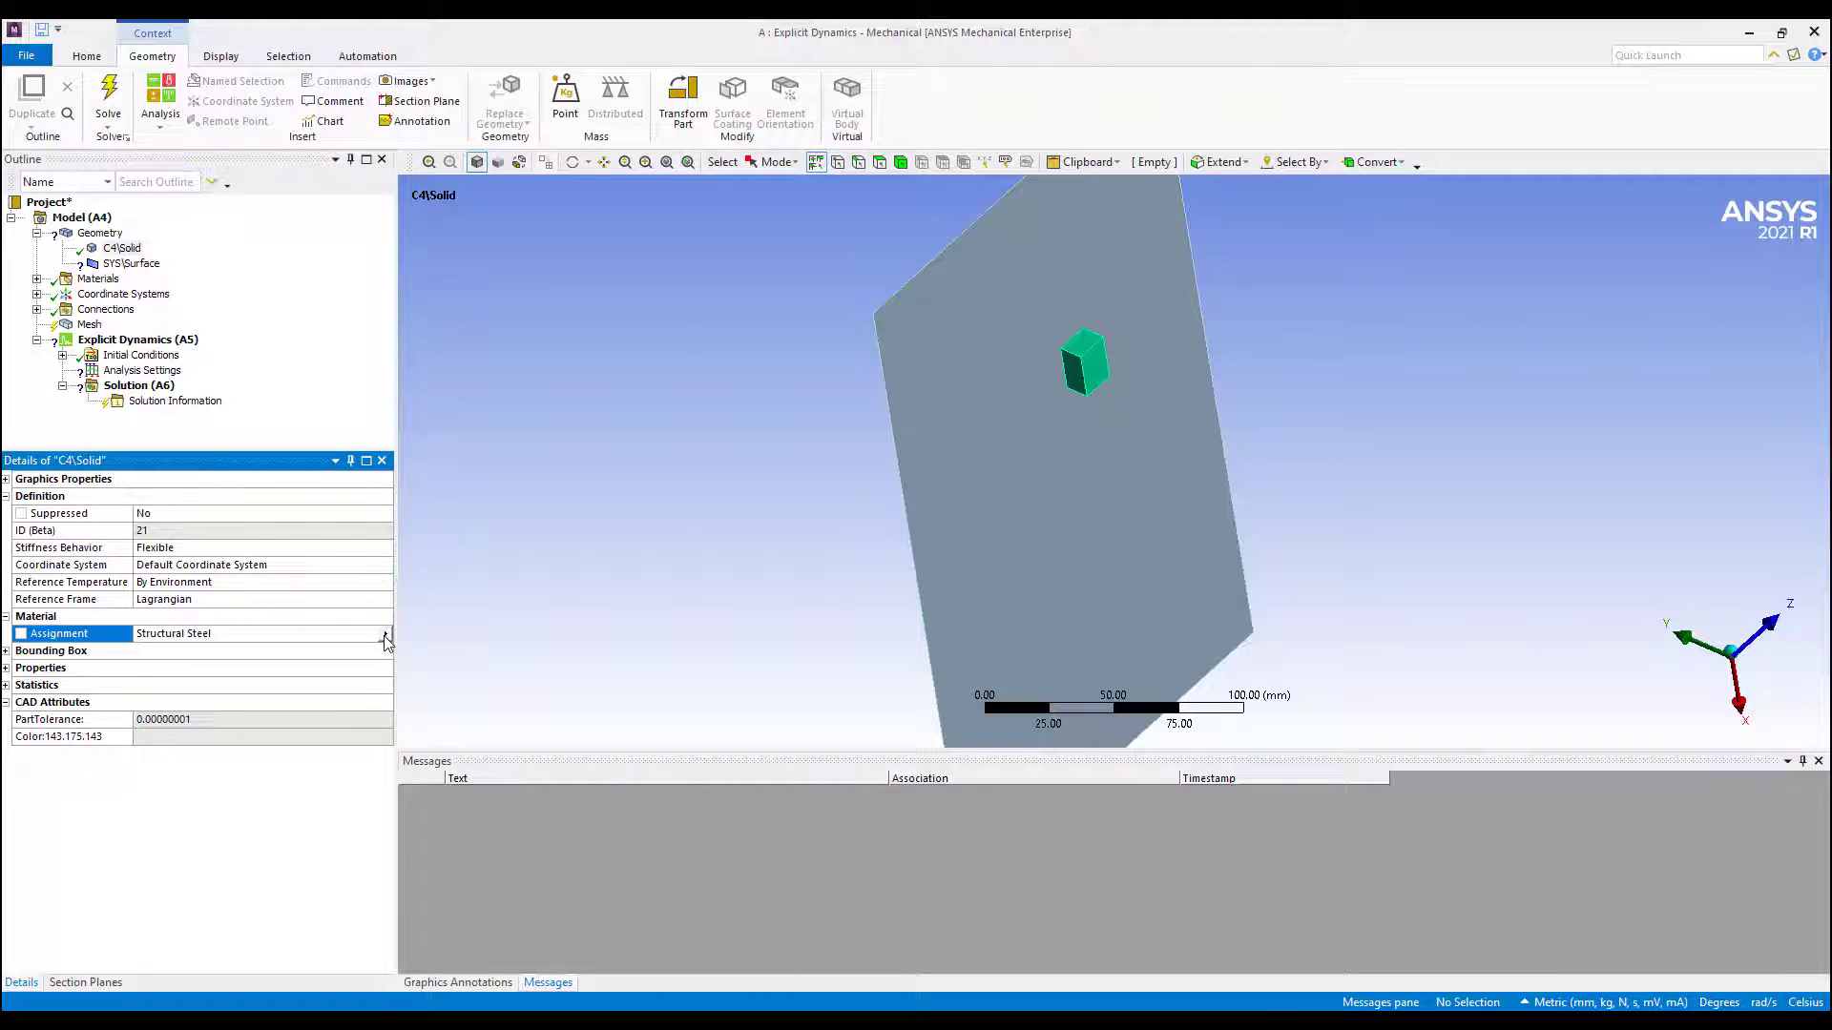
pyautogui.click(386, 635)
pyautogui.click(448, 568)
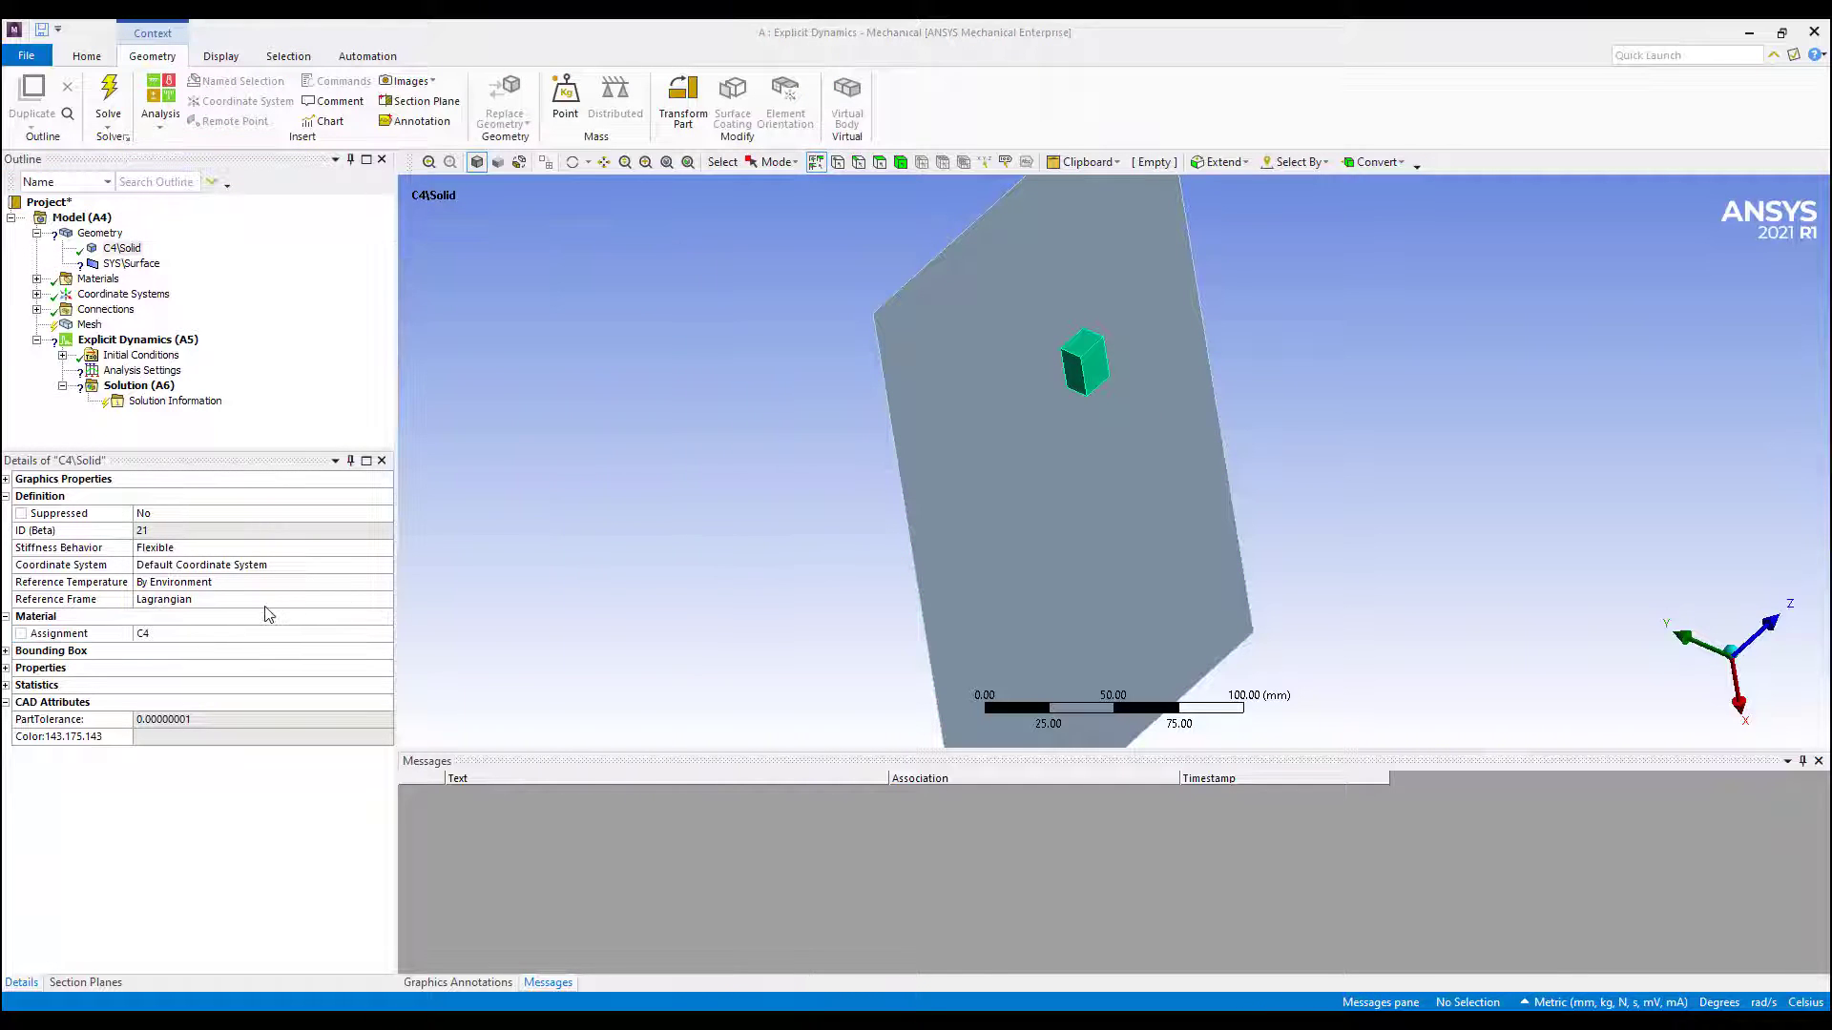
pyautogui.click(372, 599)
pyautogui.click(385, 600)
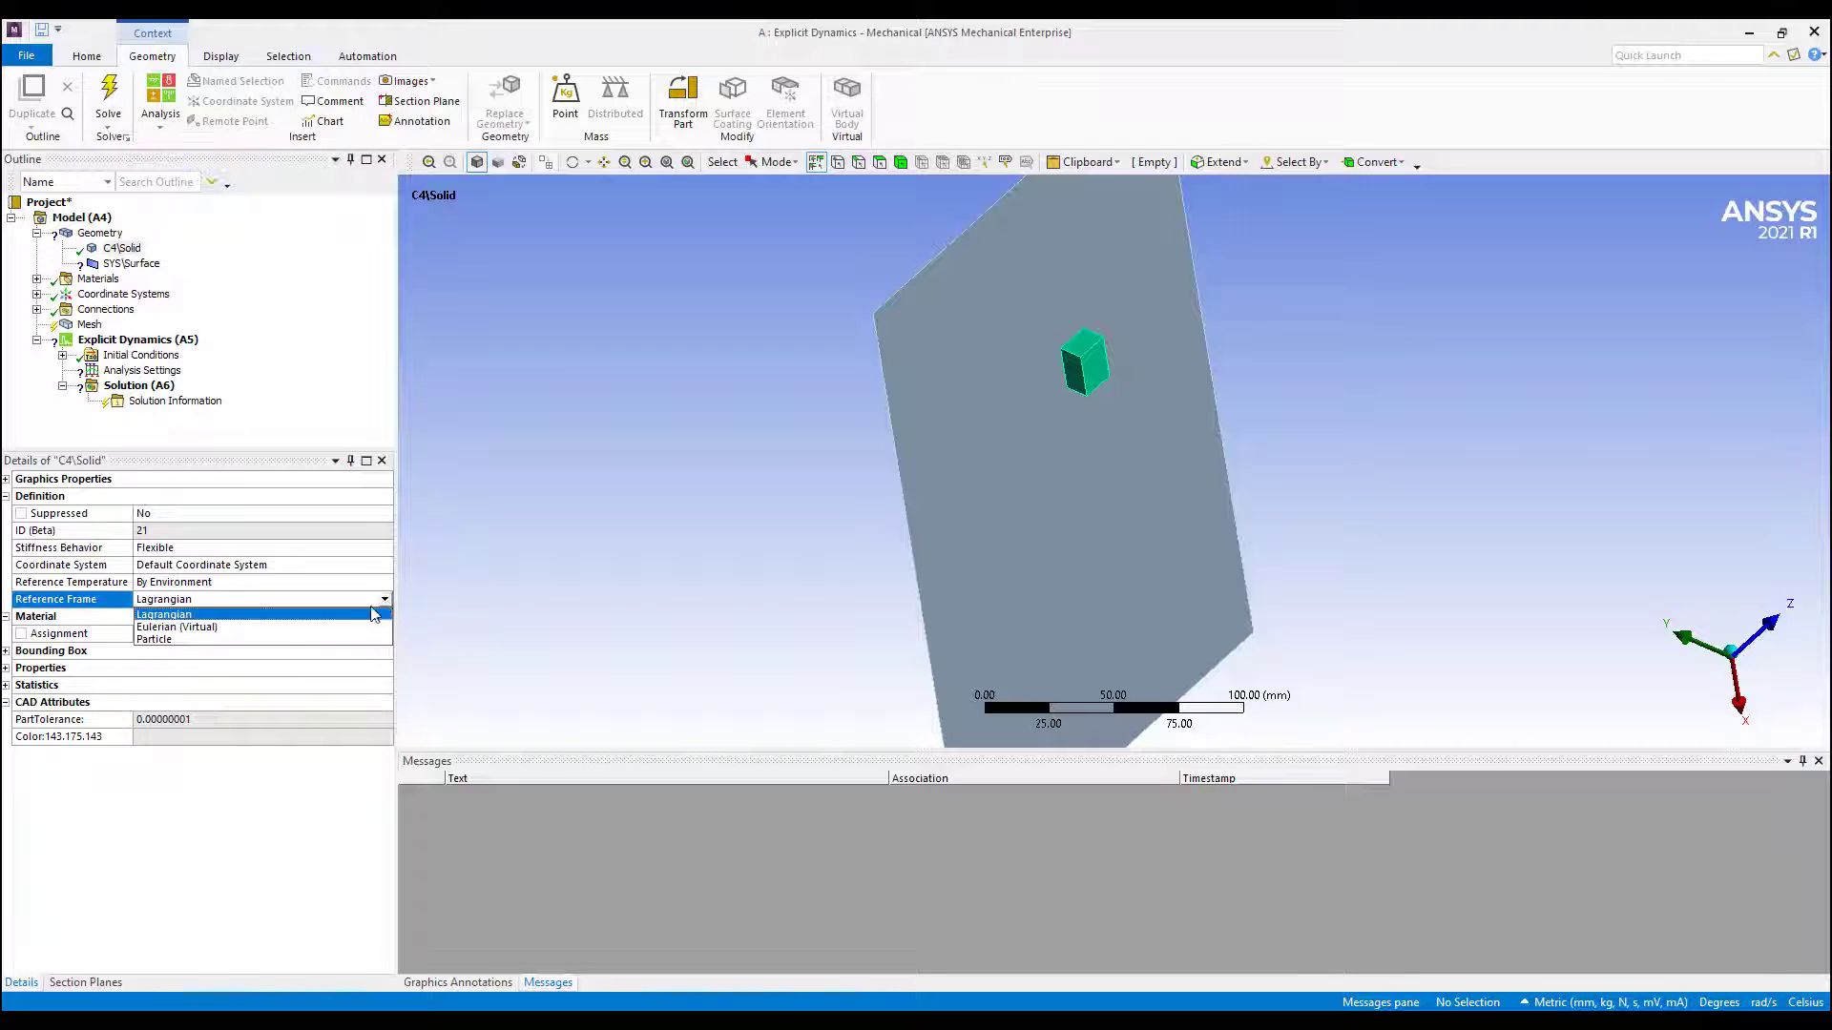
pyautogui.click(298, 629)
# Step: Give the surface body a thickness of 1 mm and assign Aluminum Alloy NL to it
pyautogui.click(131, 263)
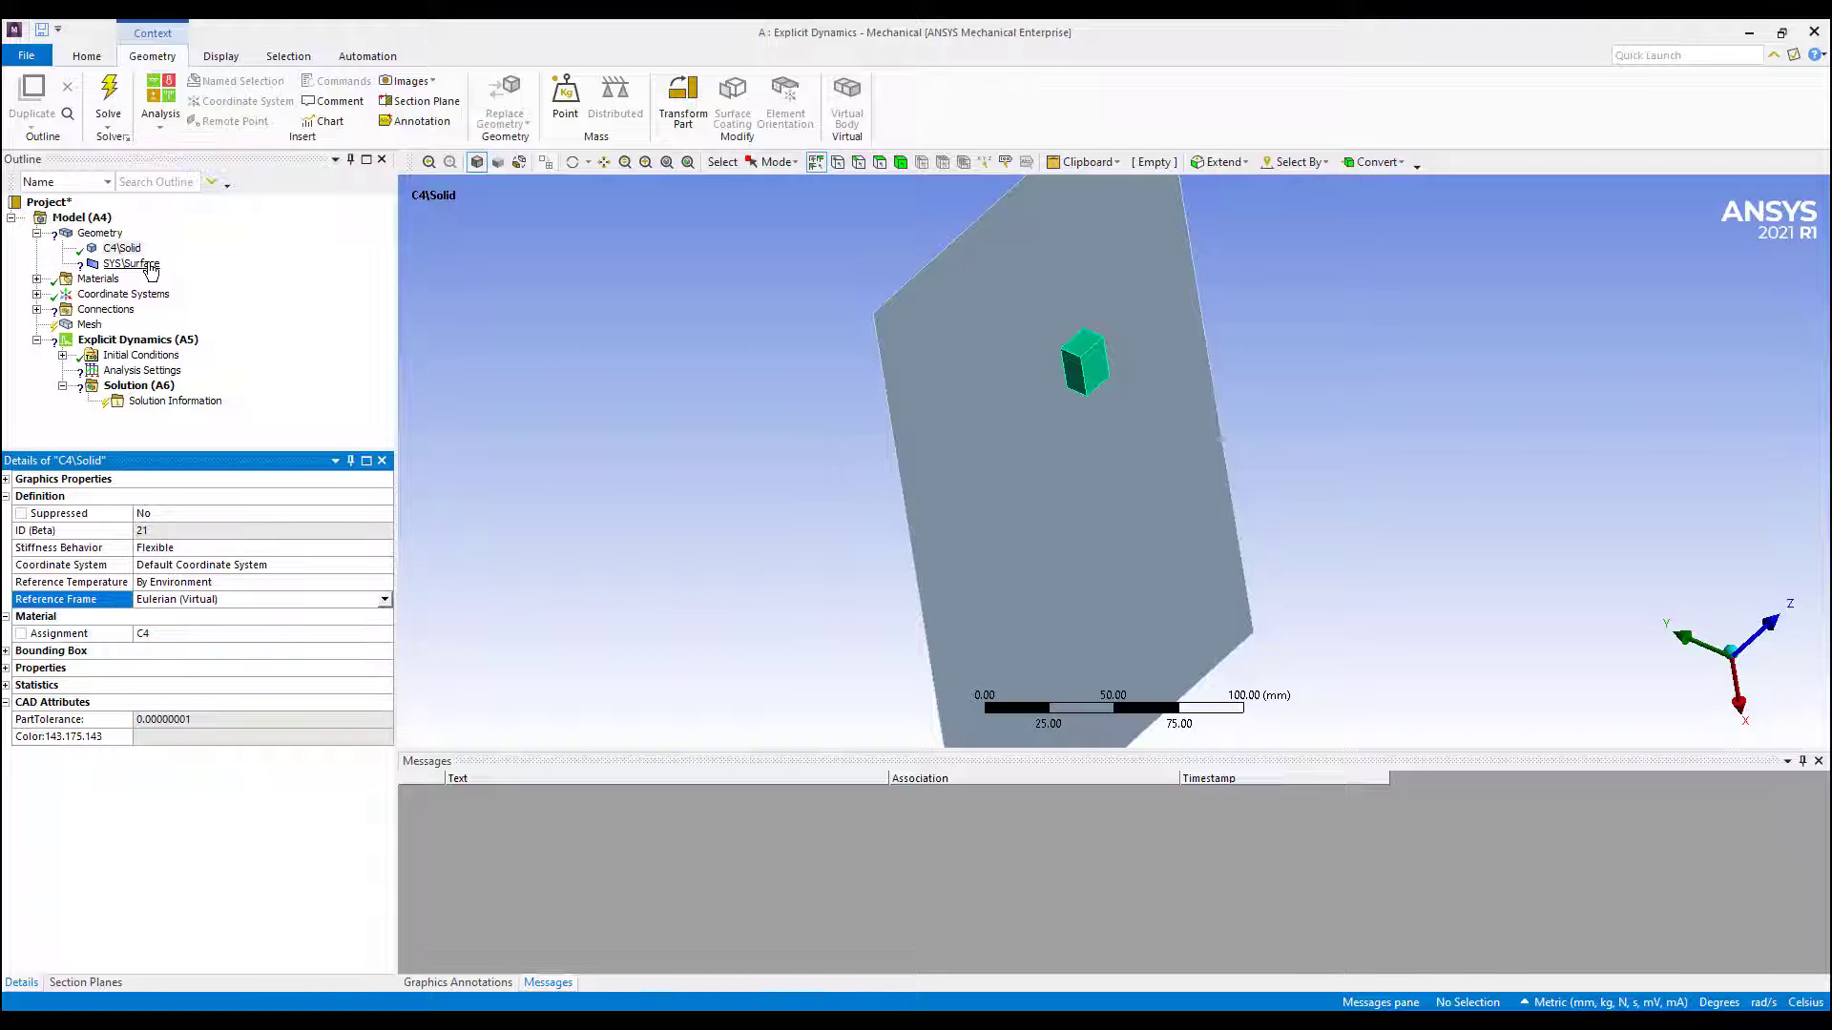
pyautogui.click(326, 582)
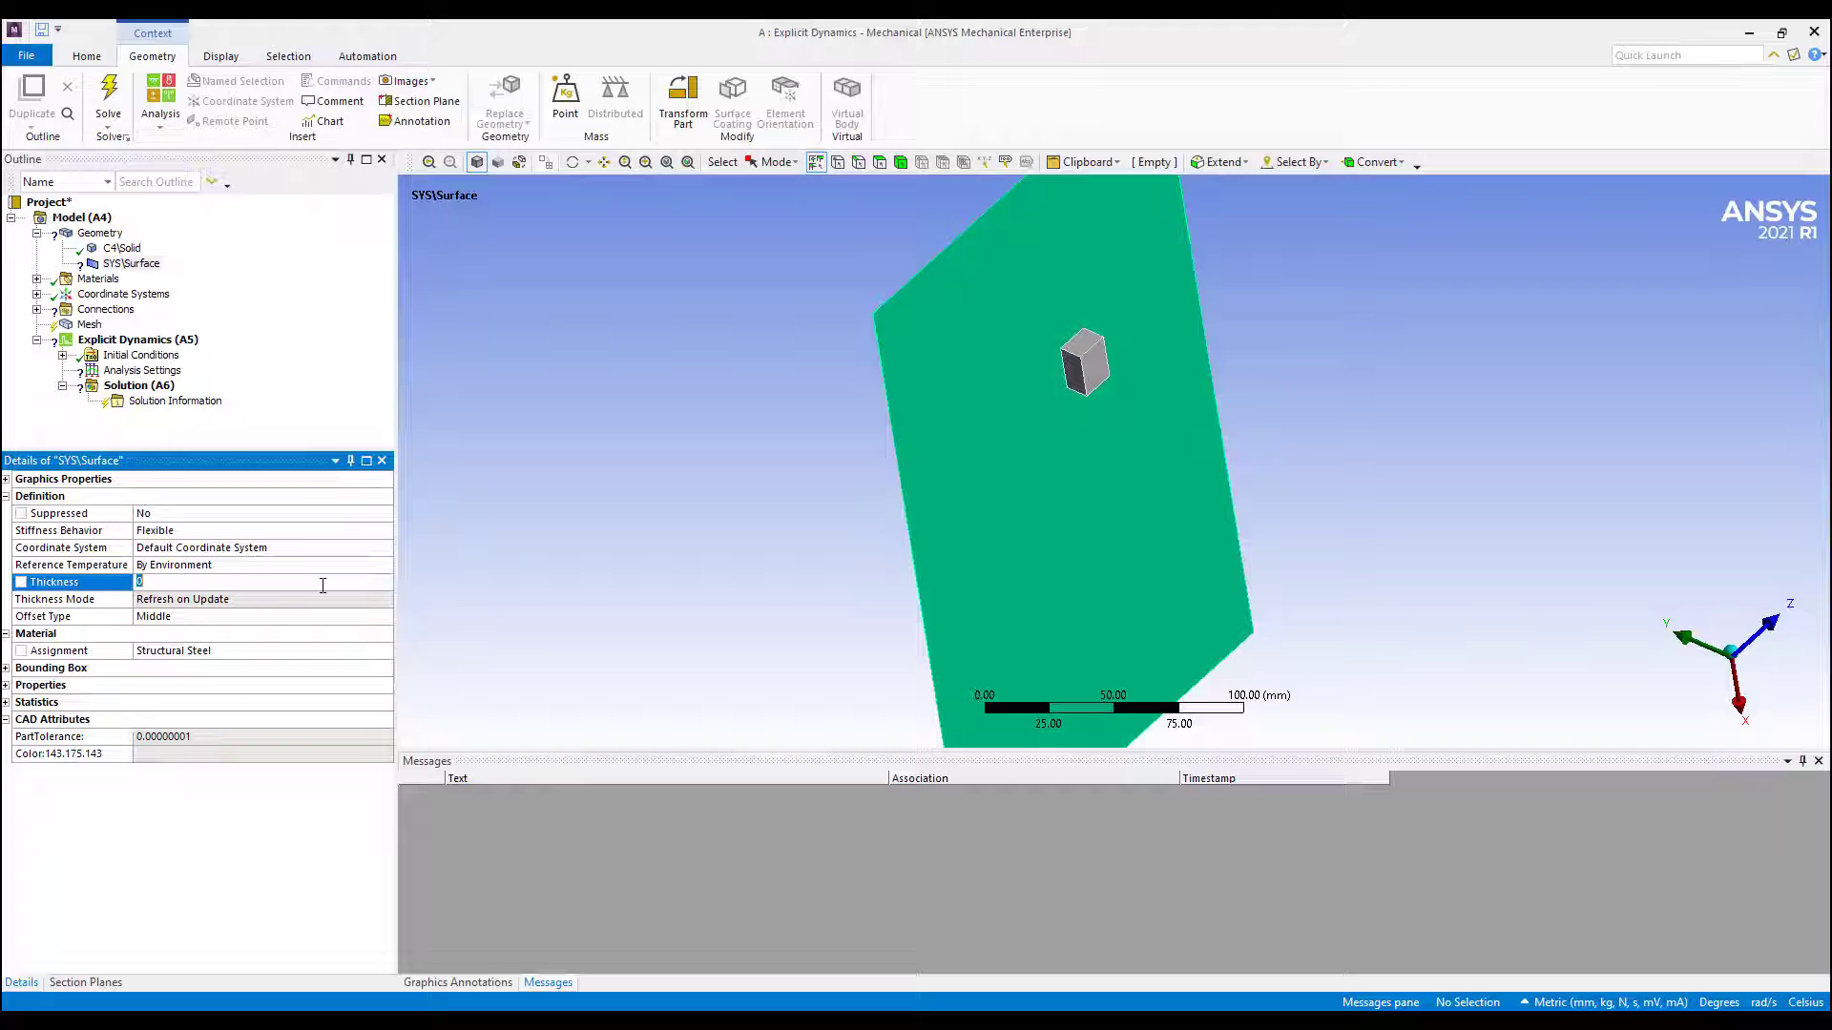
pyautogui.write('1')
pyautogui.press('Return')
pyautogui.click(355, 652)
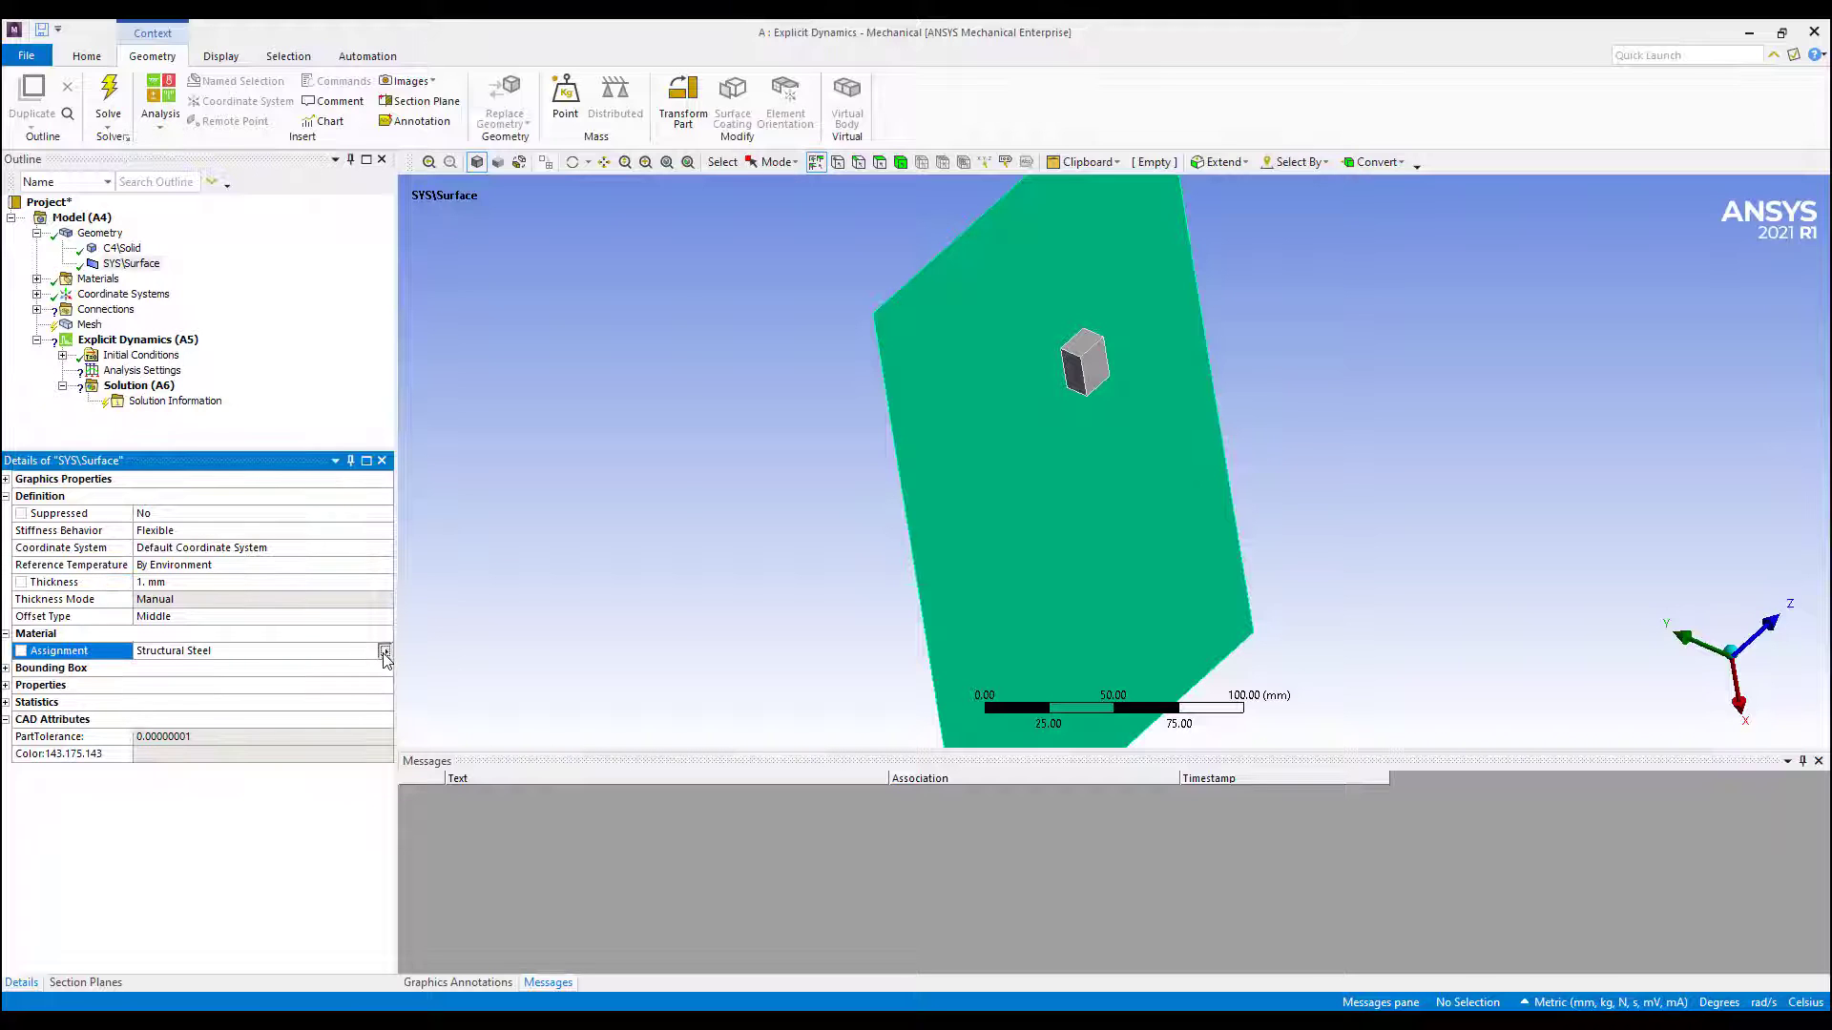
pyautogui.click(384, 652)
pyautogui.click(491, 531)
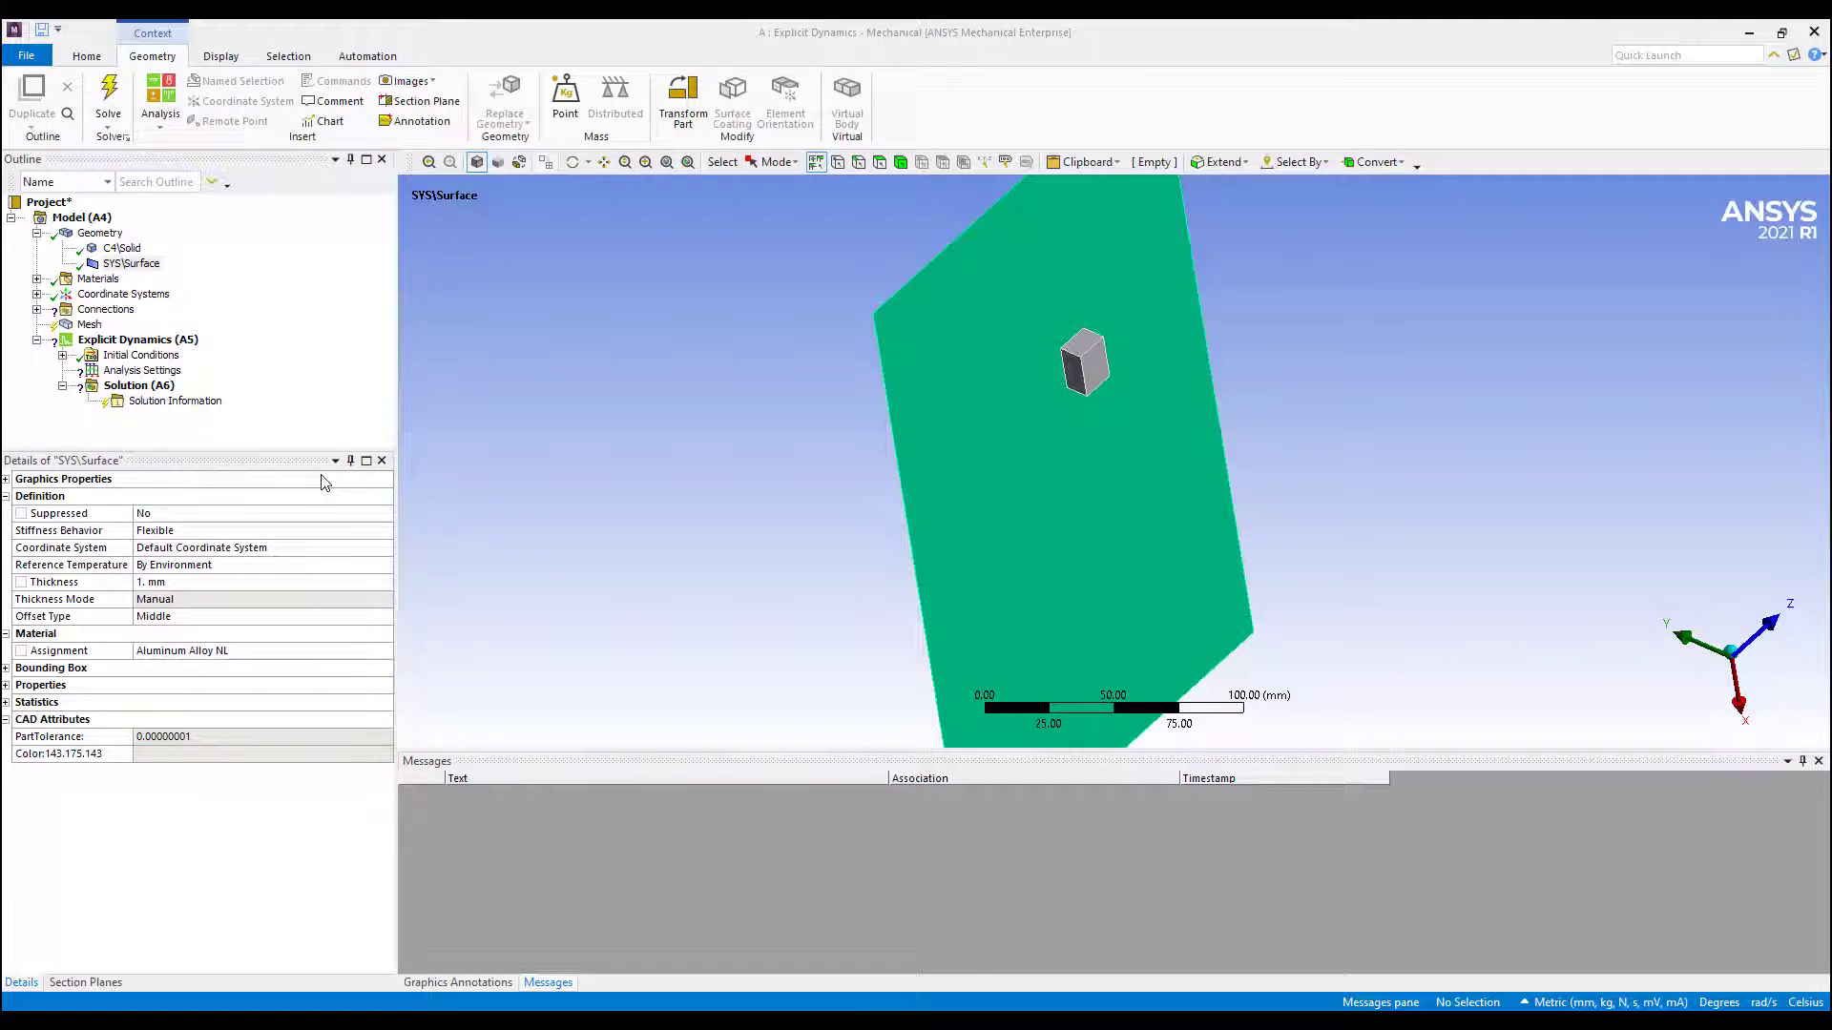
# Step: Suppress the bonded Contact Region between the C4 solid and the surface body
pyautogui.click(36, 309)
pyautogui.click(62, 324)
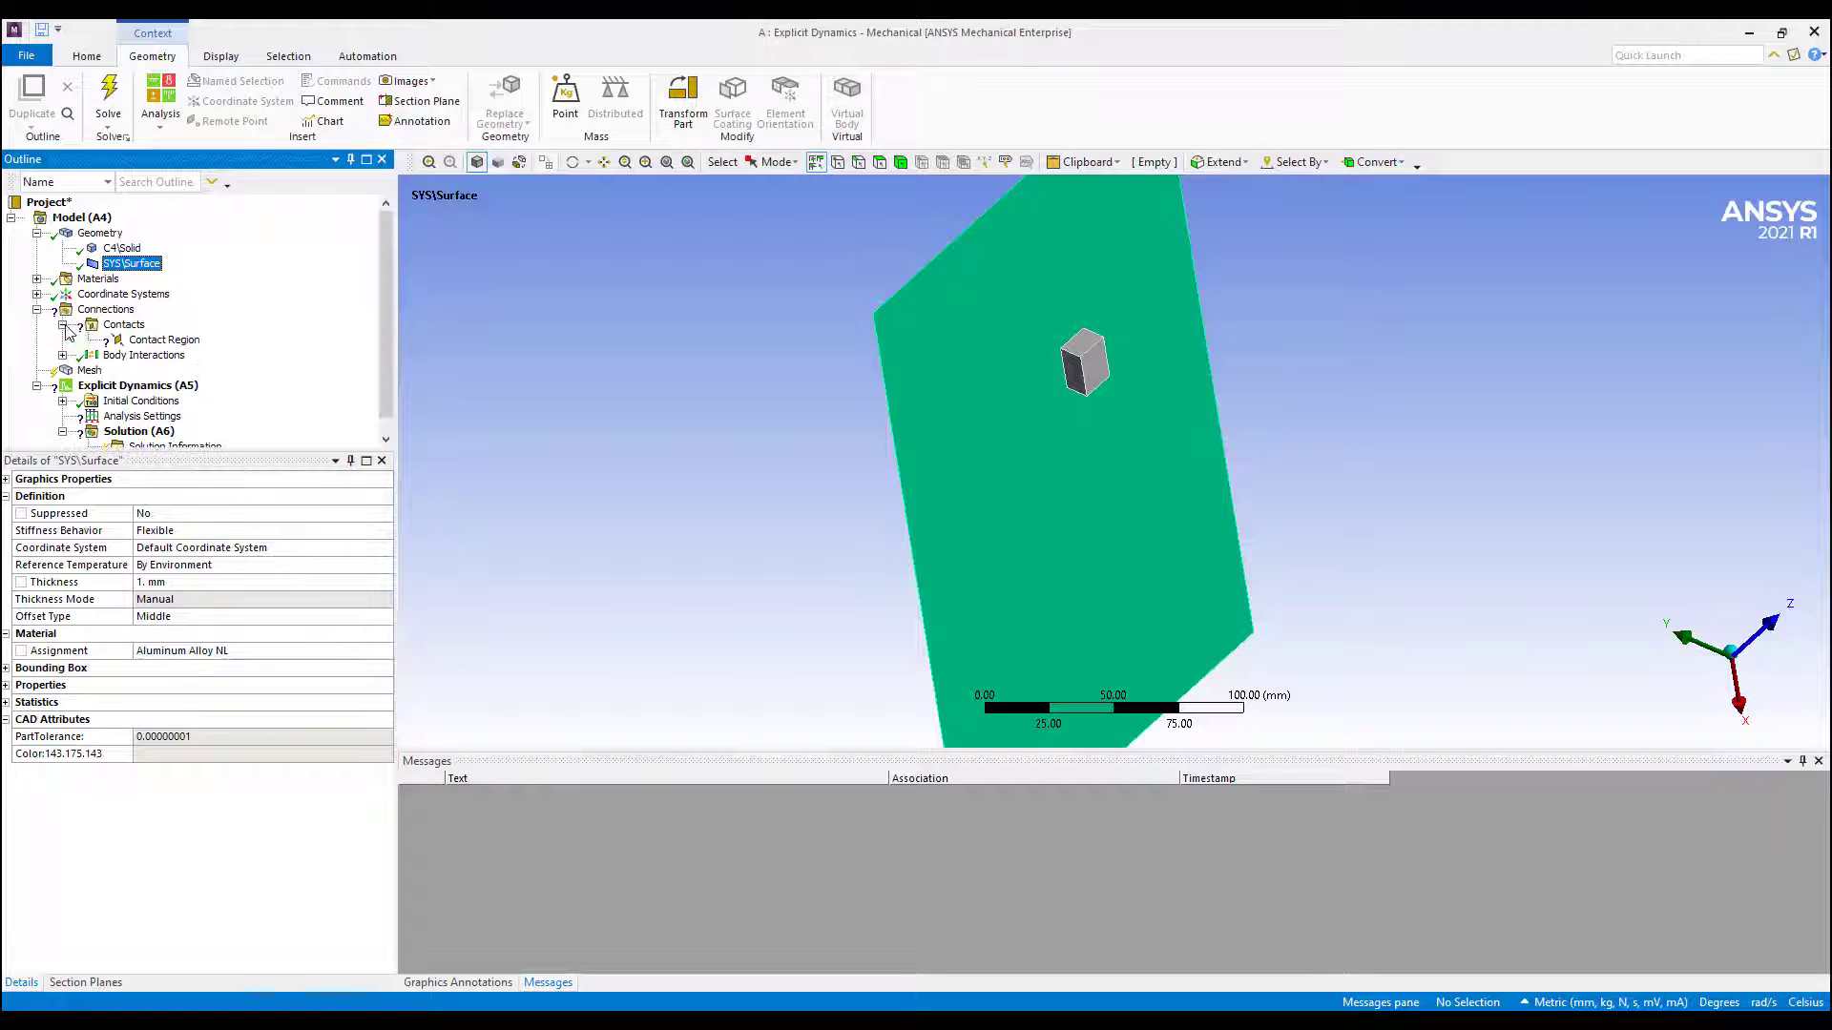
pyautogui.click(149, 343)
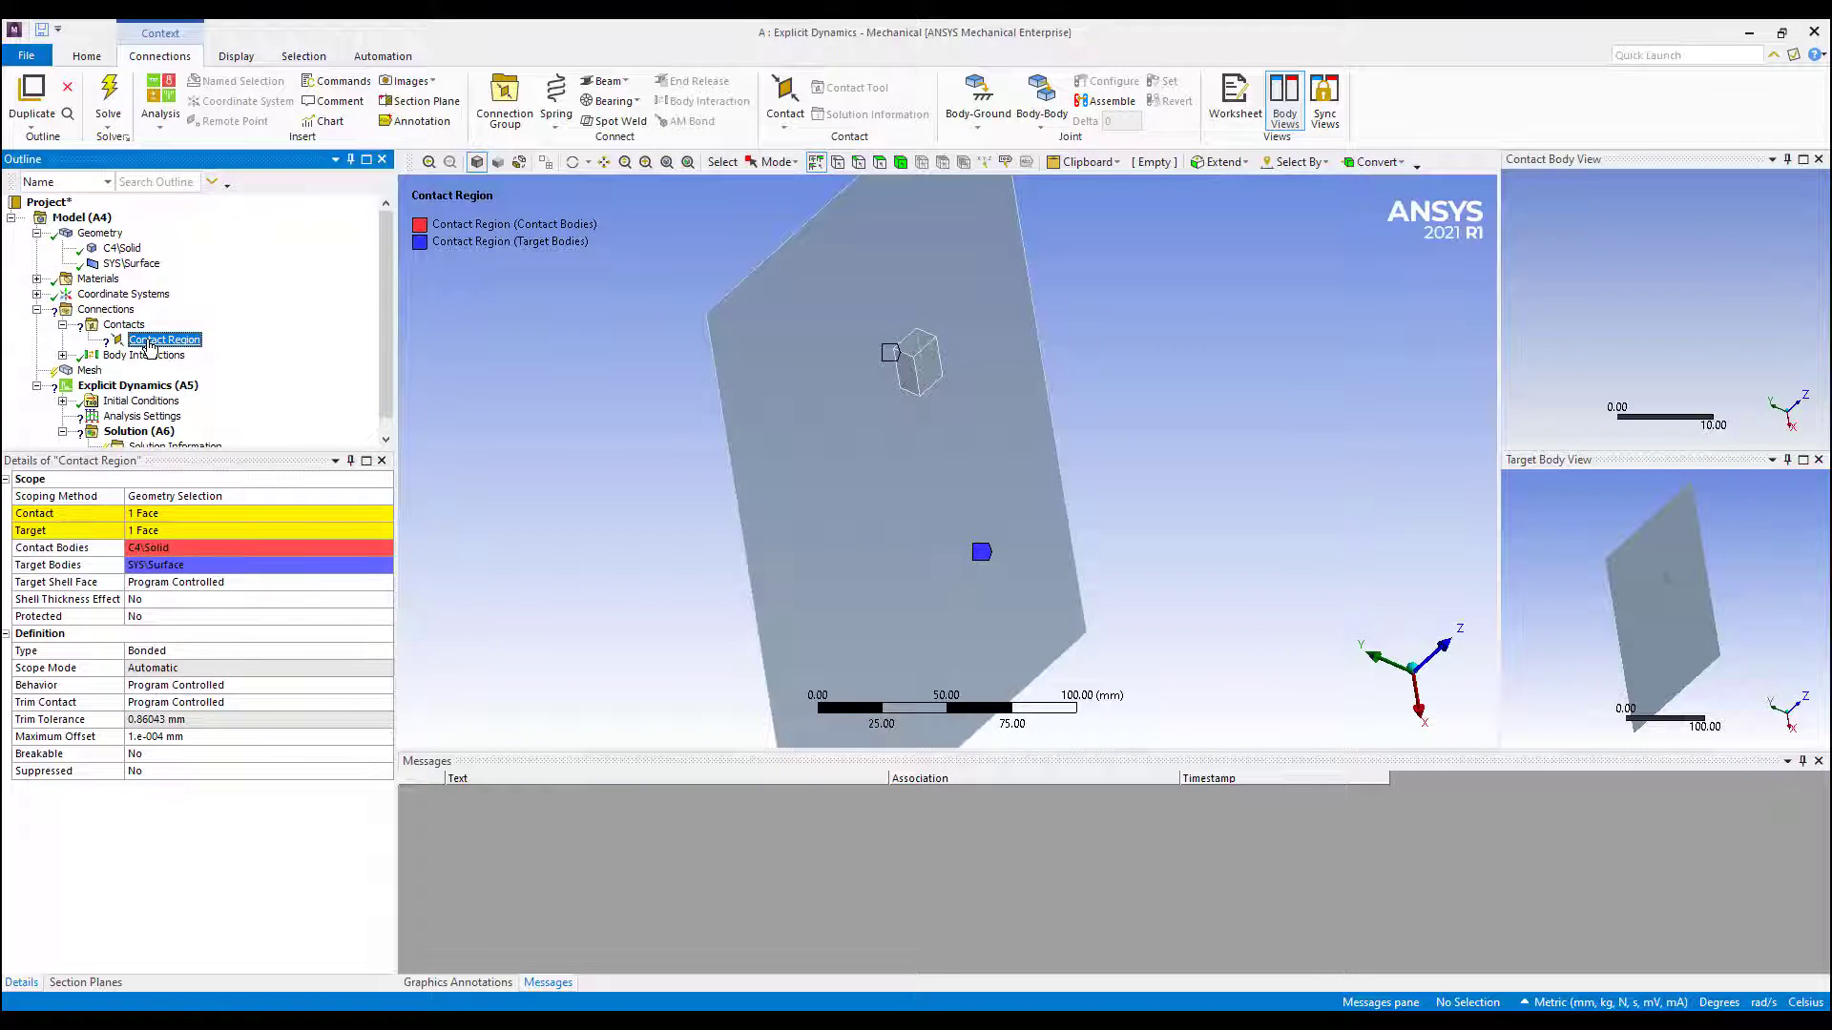
pyautogui.rightClick(148, 346)
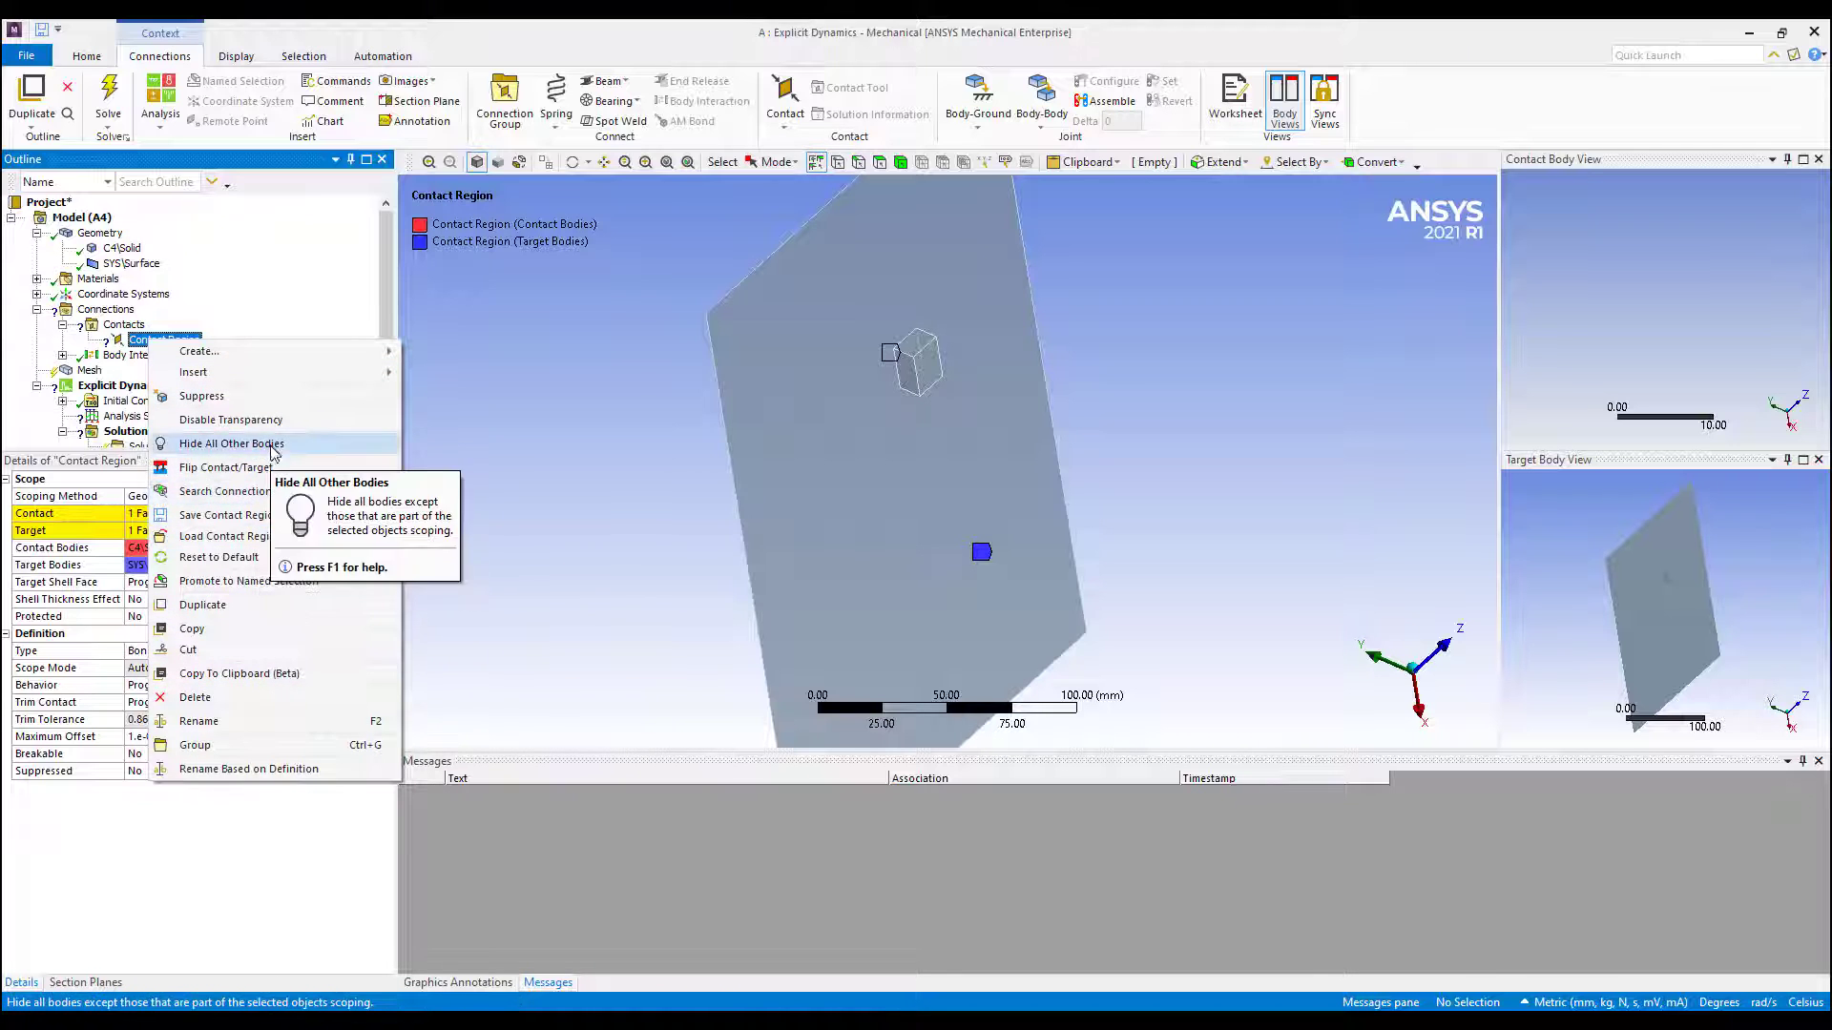
pyautogui.click(229, 395)
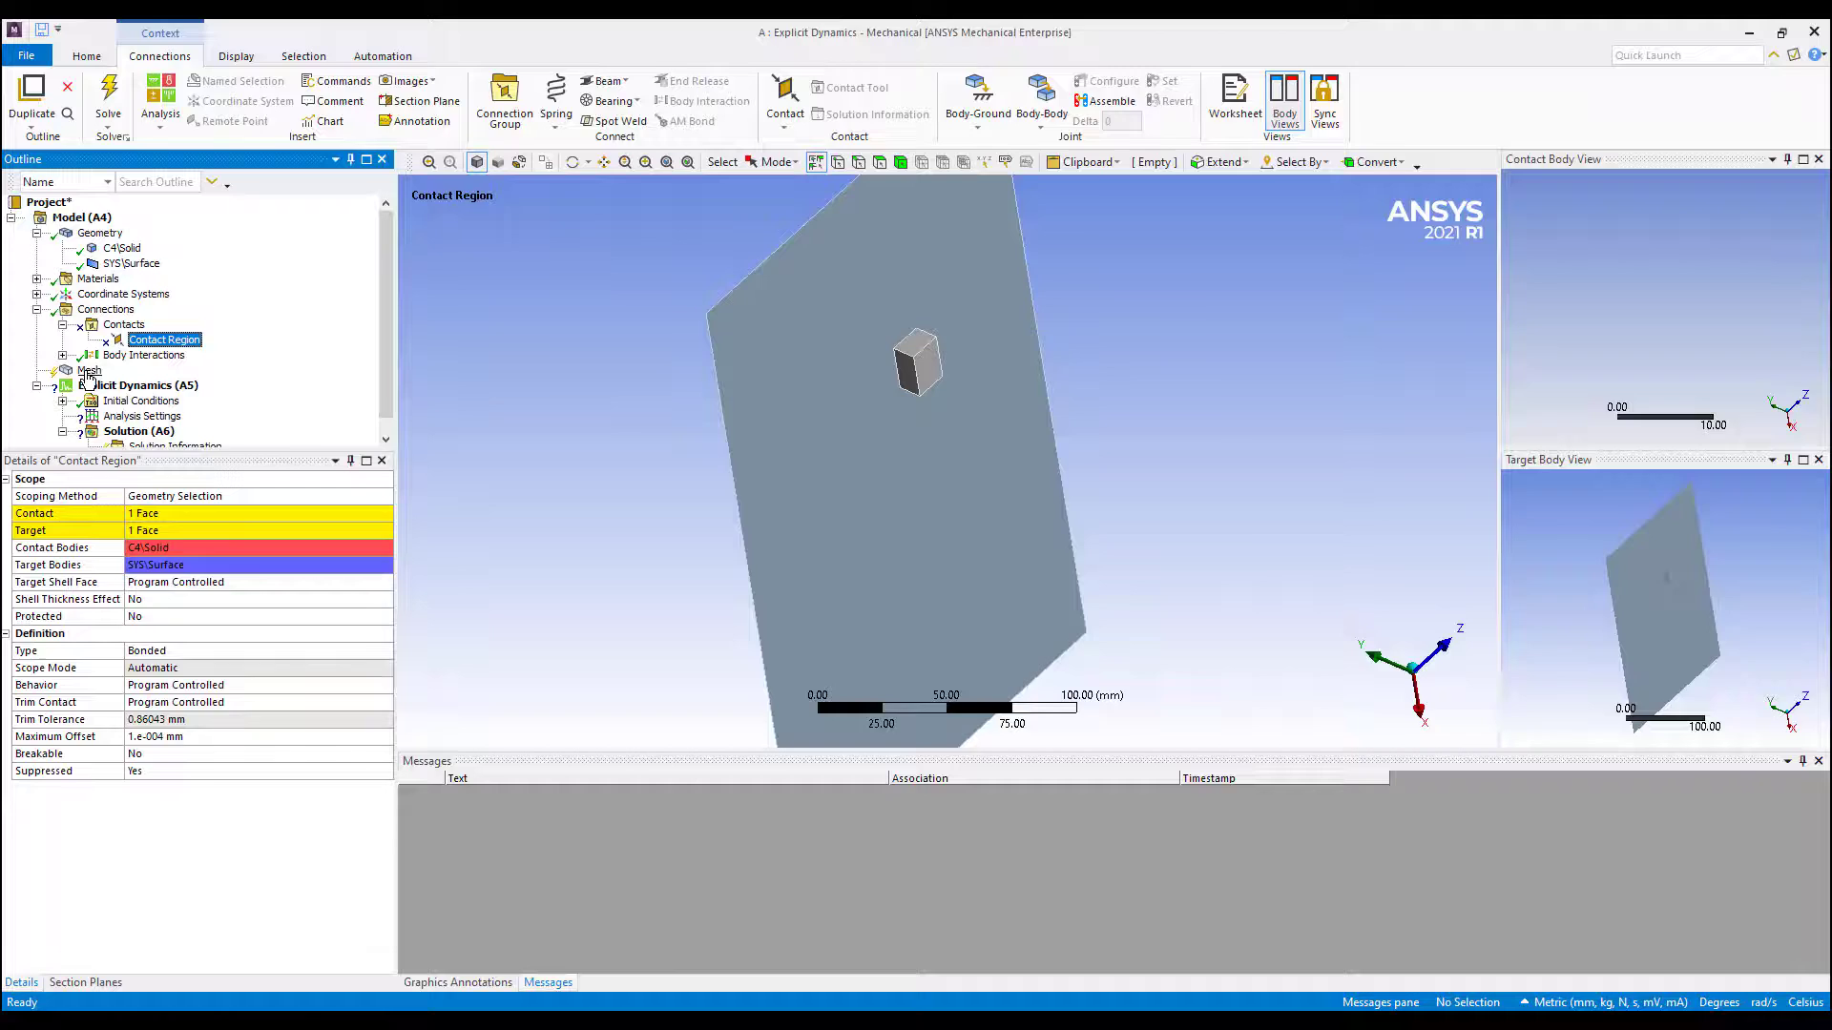
# Step: Set the mesh Element Size to 5.0 mm and generate the mesh
pyautogui.click(88, 372)
pyautogui.click(190, 564)
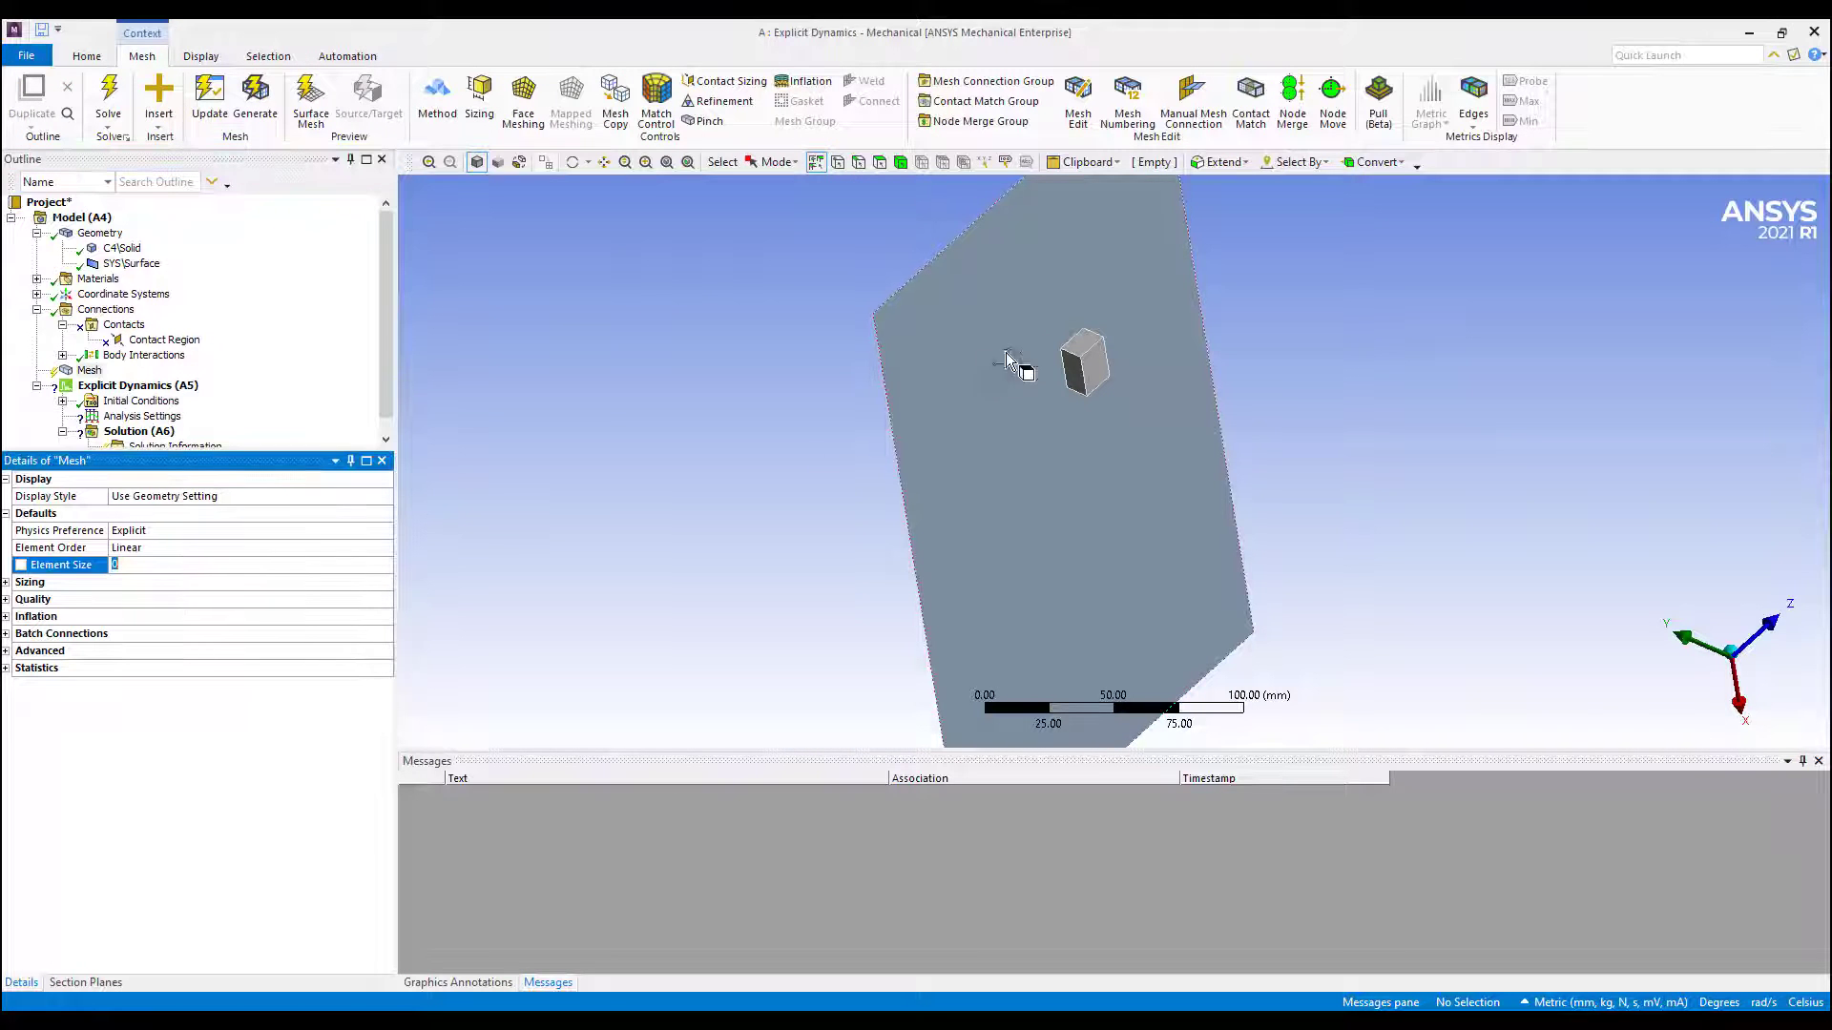
pyautogui.moveTo(1050, 374); pyautogui.dragTo(987, 348, button='middle')
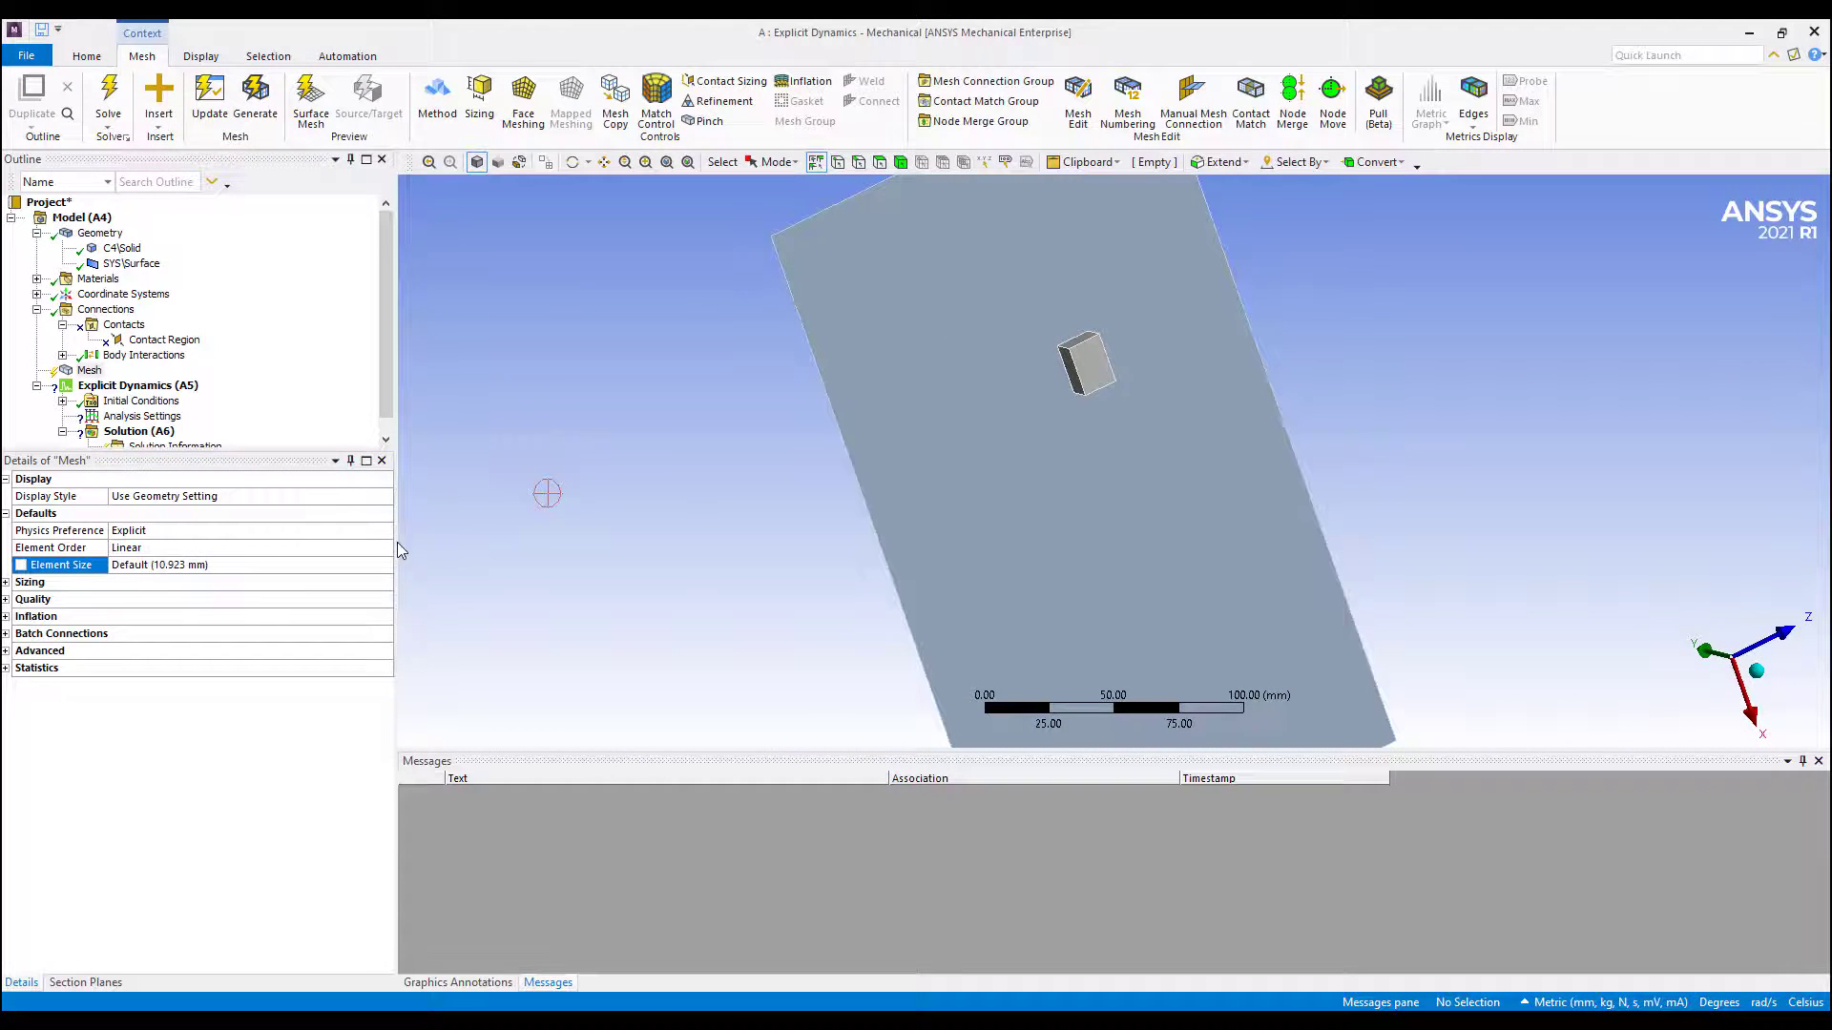
pyautogui.click(229, 563)
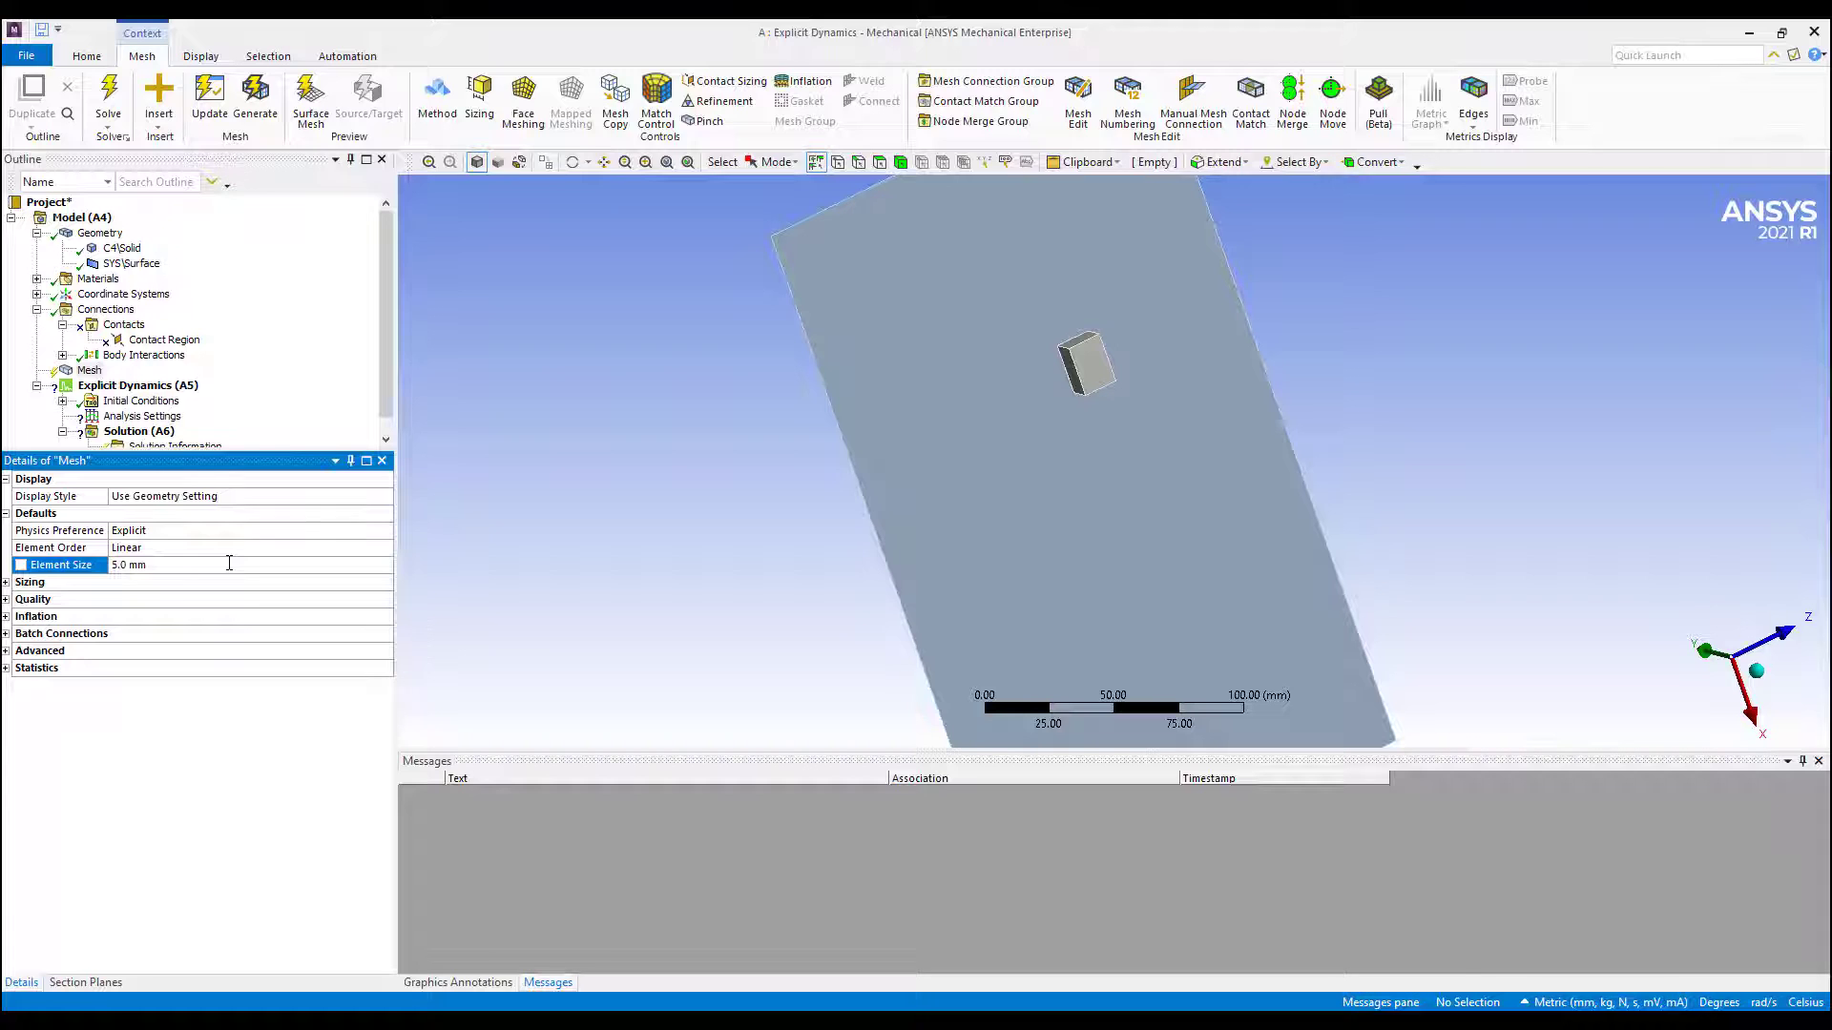
pyautogui.click(89, 371)
pyautogui.rightClick(89, 370)
pyautogui.click(137, 434)
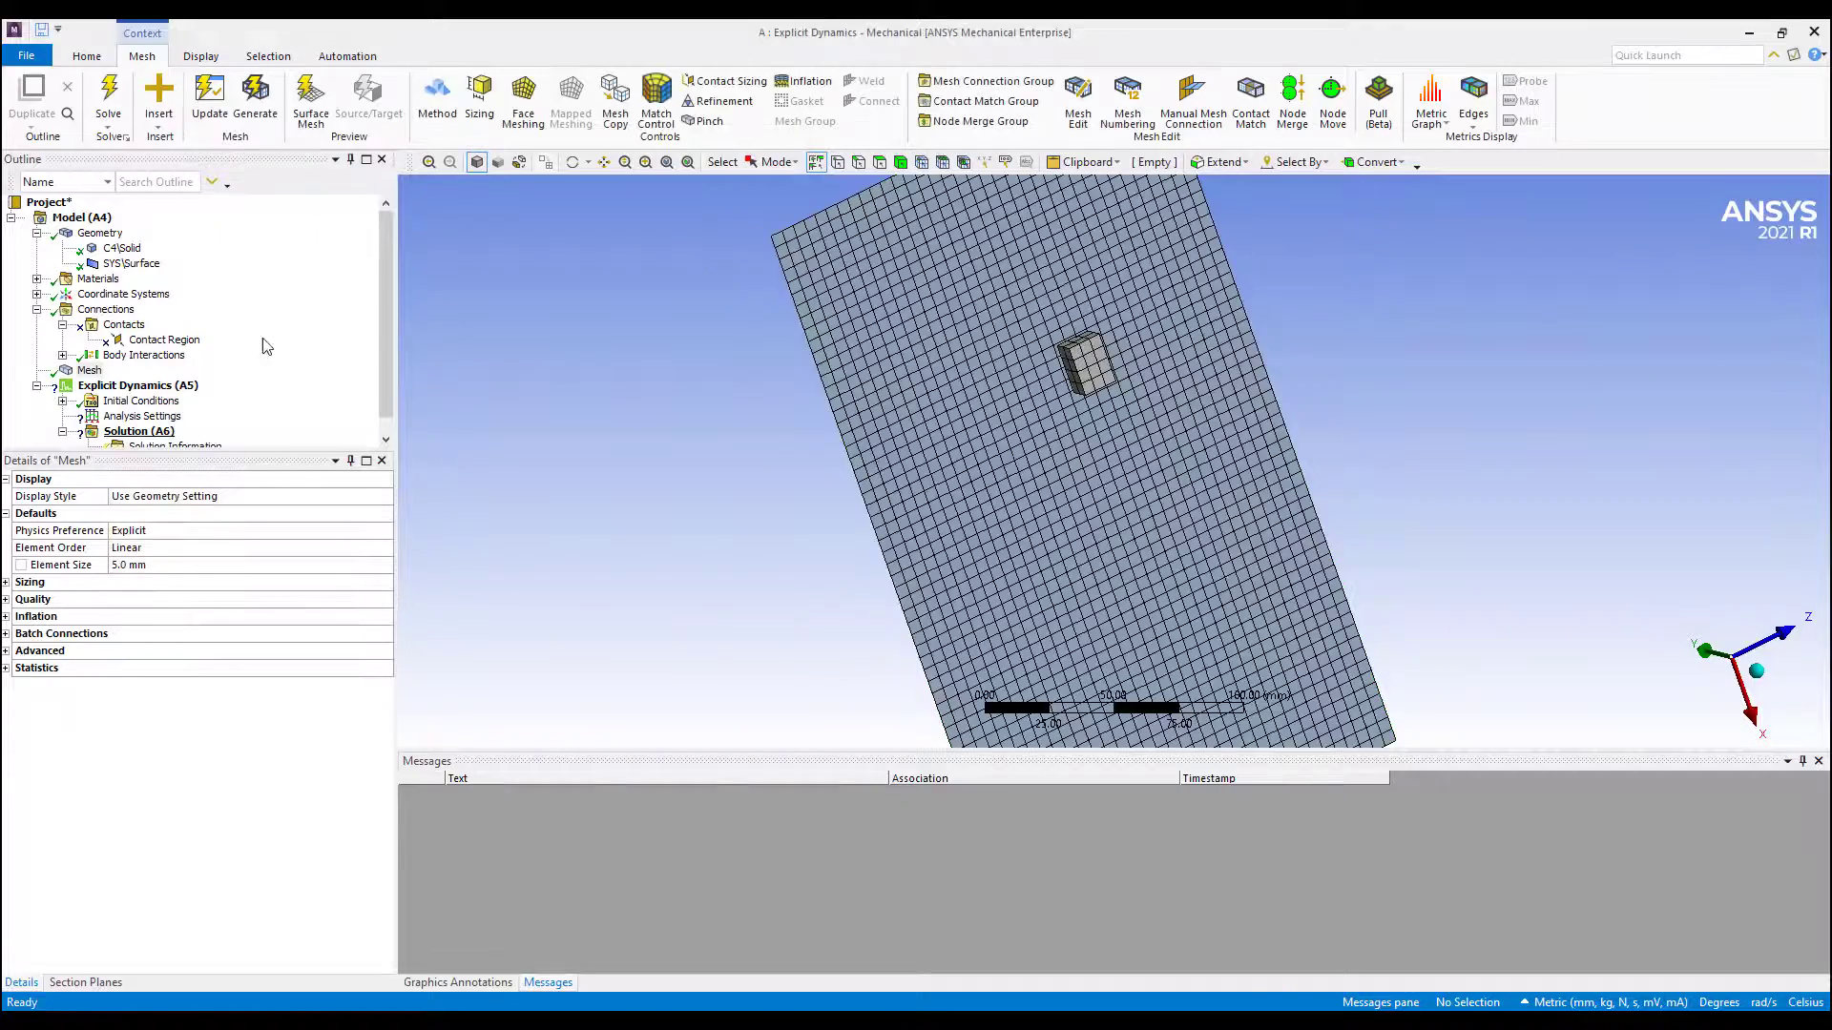
pyautogui.moveTo(1107, 412); pyautogui.dragTo(1149, 438, button='middle')
pyautogui.scroll(-2, 1149, 438)
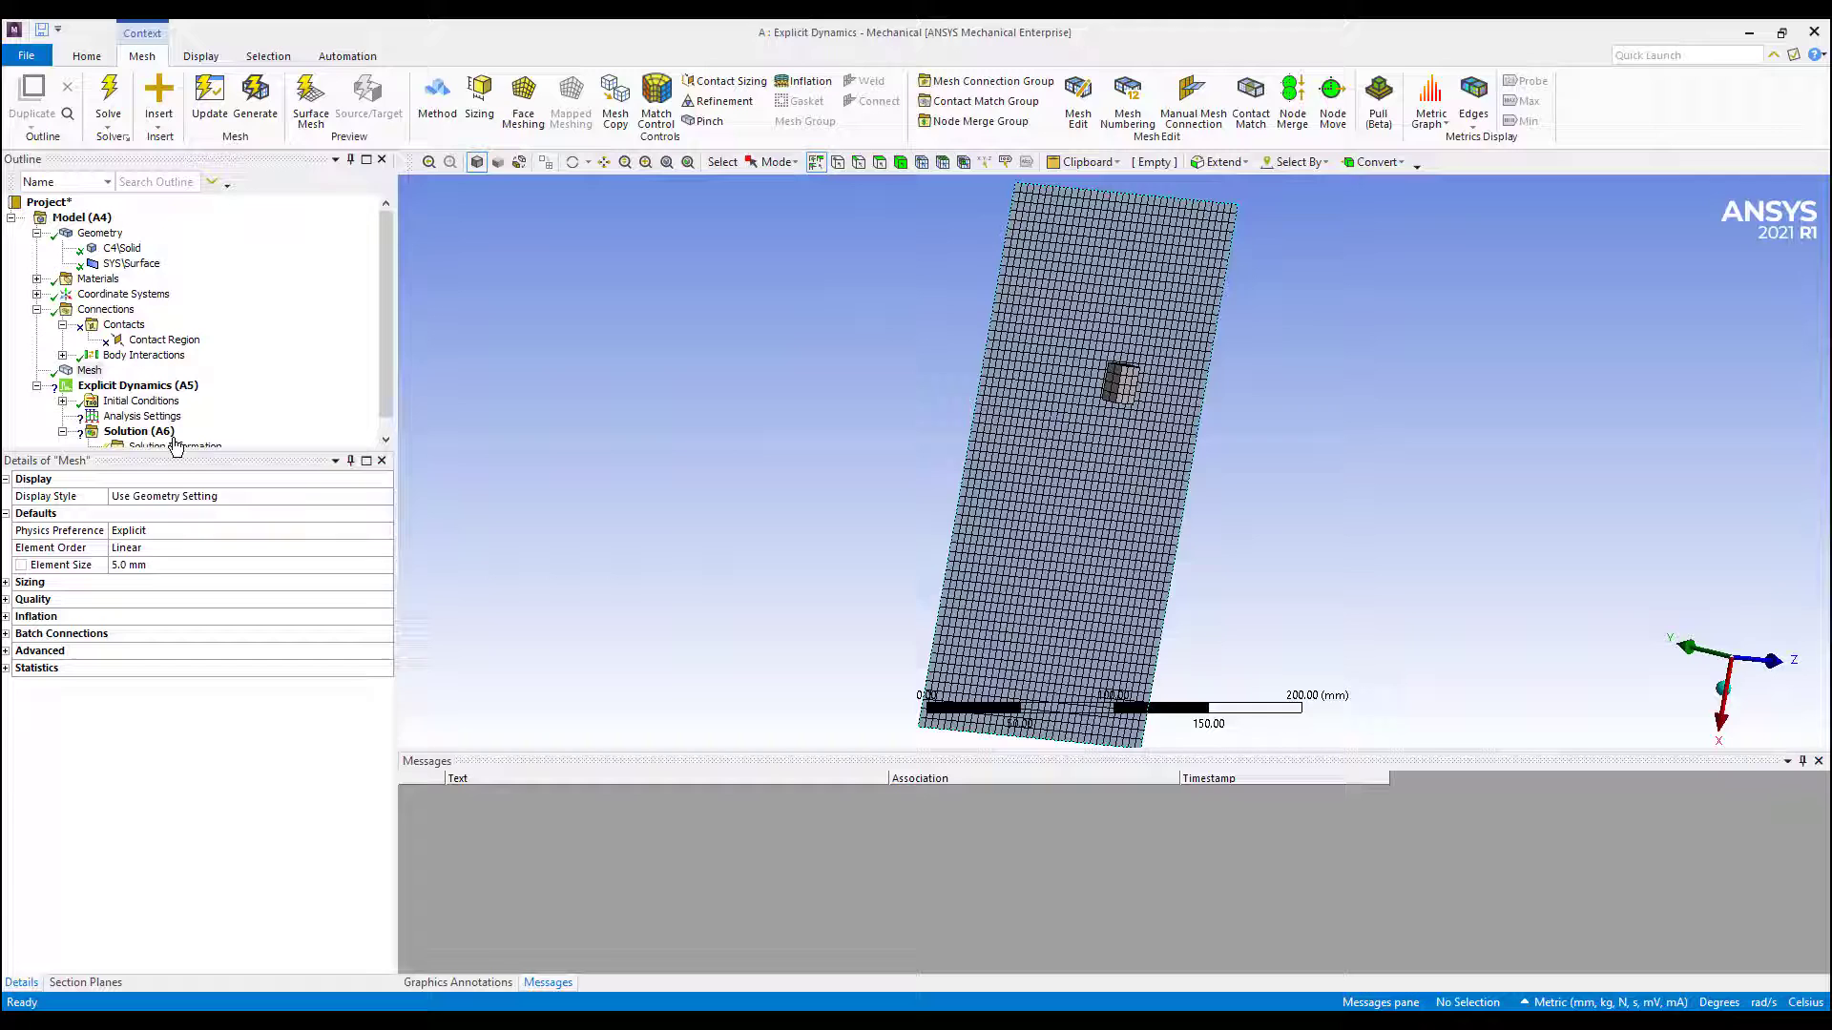
# Step: Set the End Time in the Analysis Settings to 1e-4 s
pyautogui.click(141, 416)
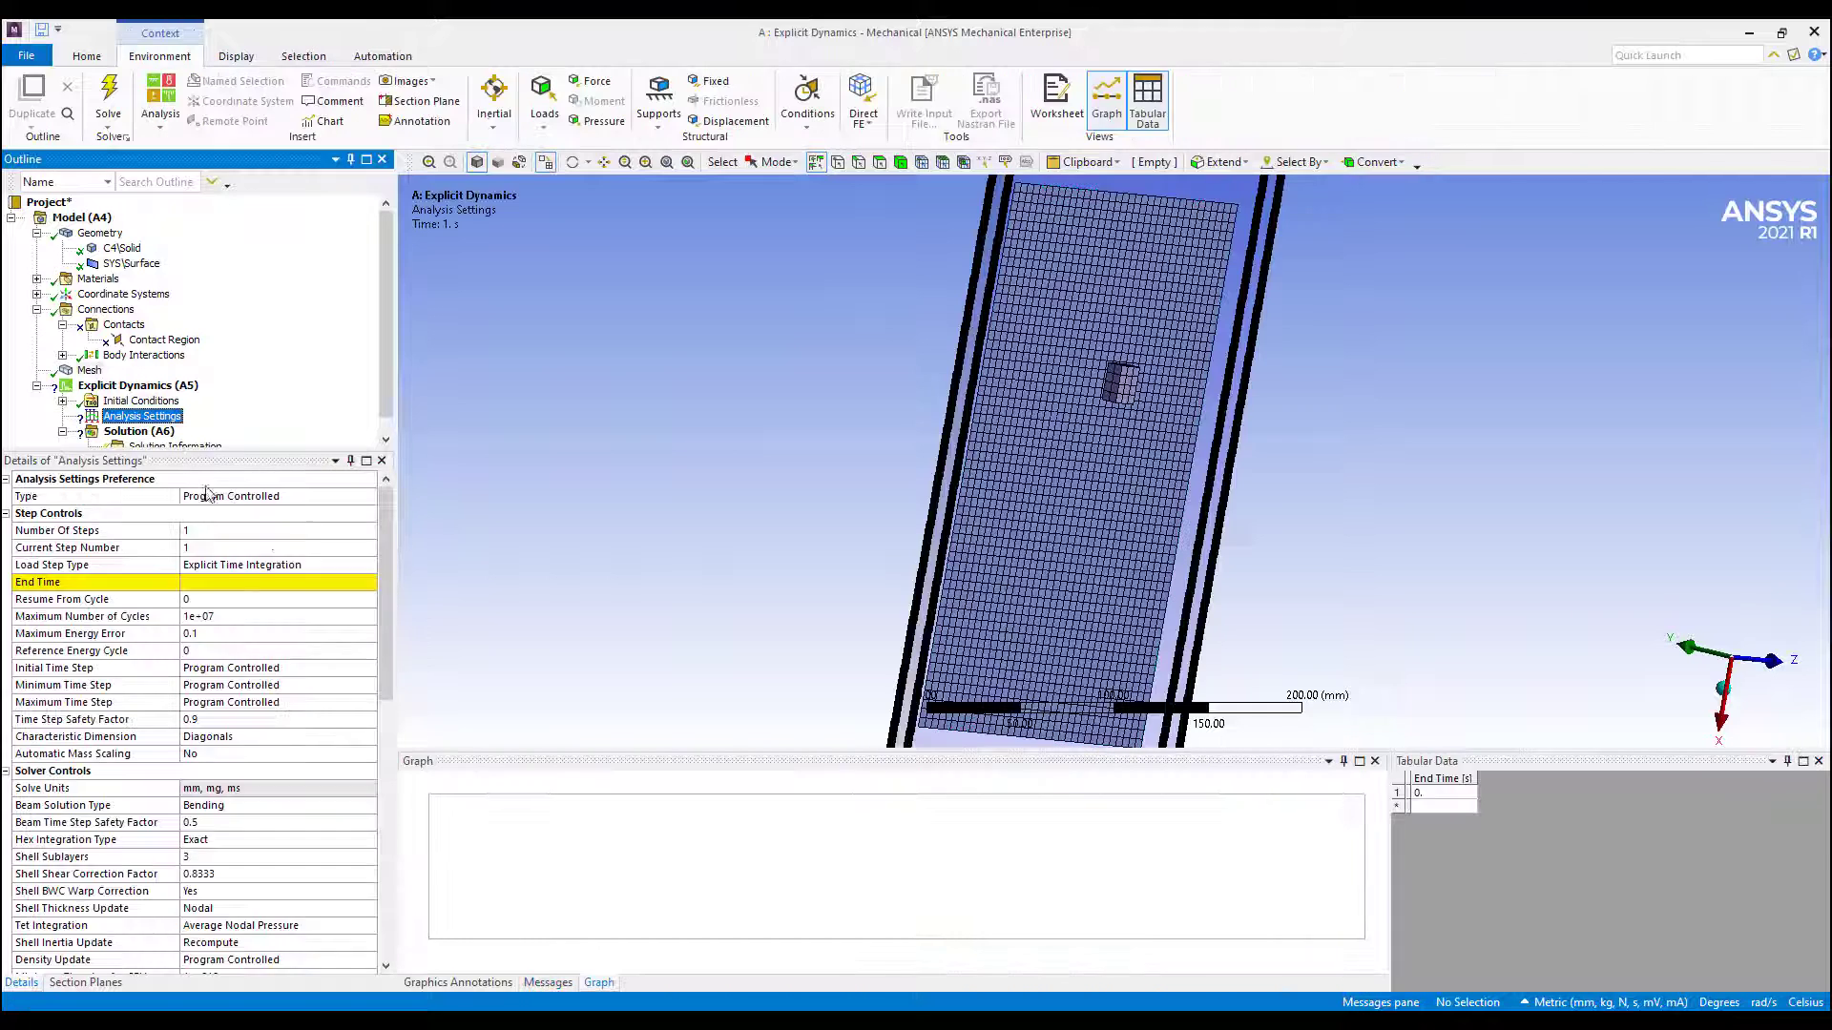
pyautogui.click(300, 583)
pyautogui.write('1.e-00')
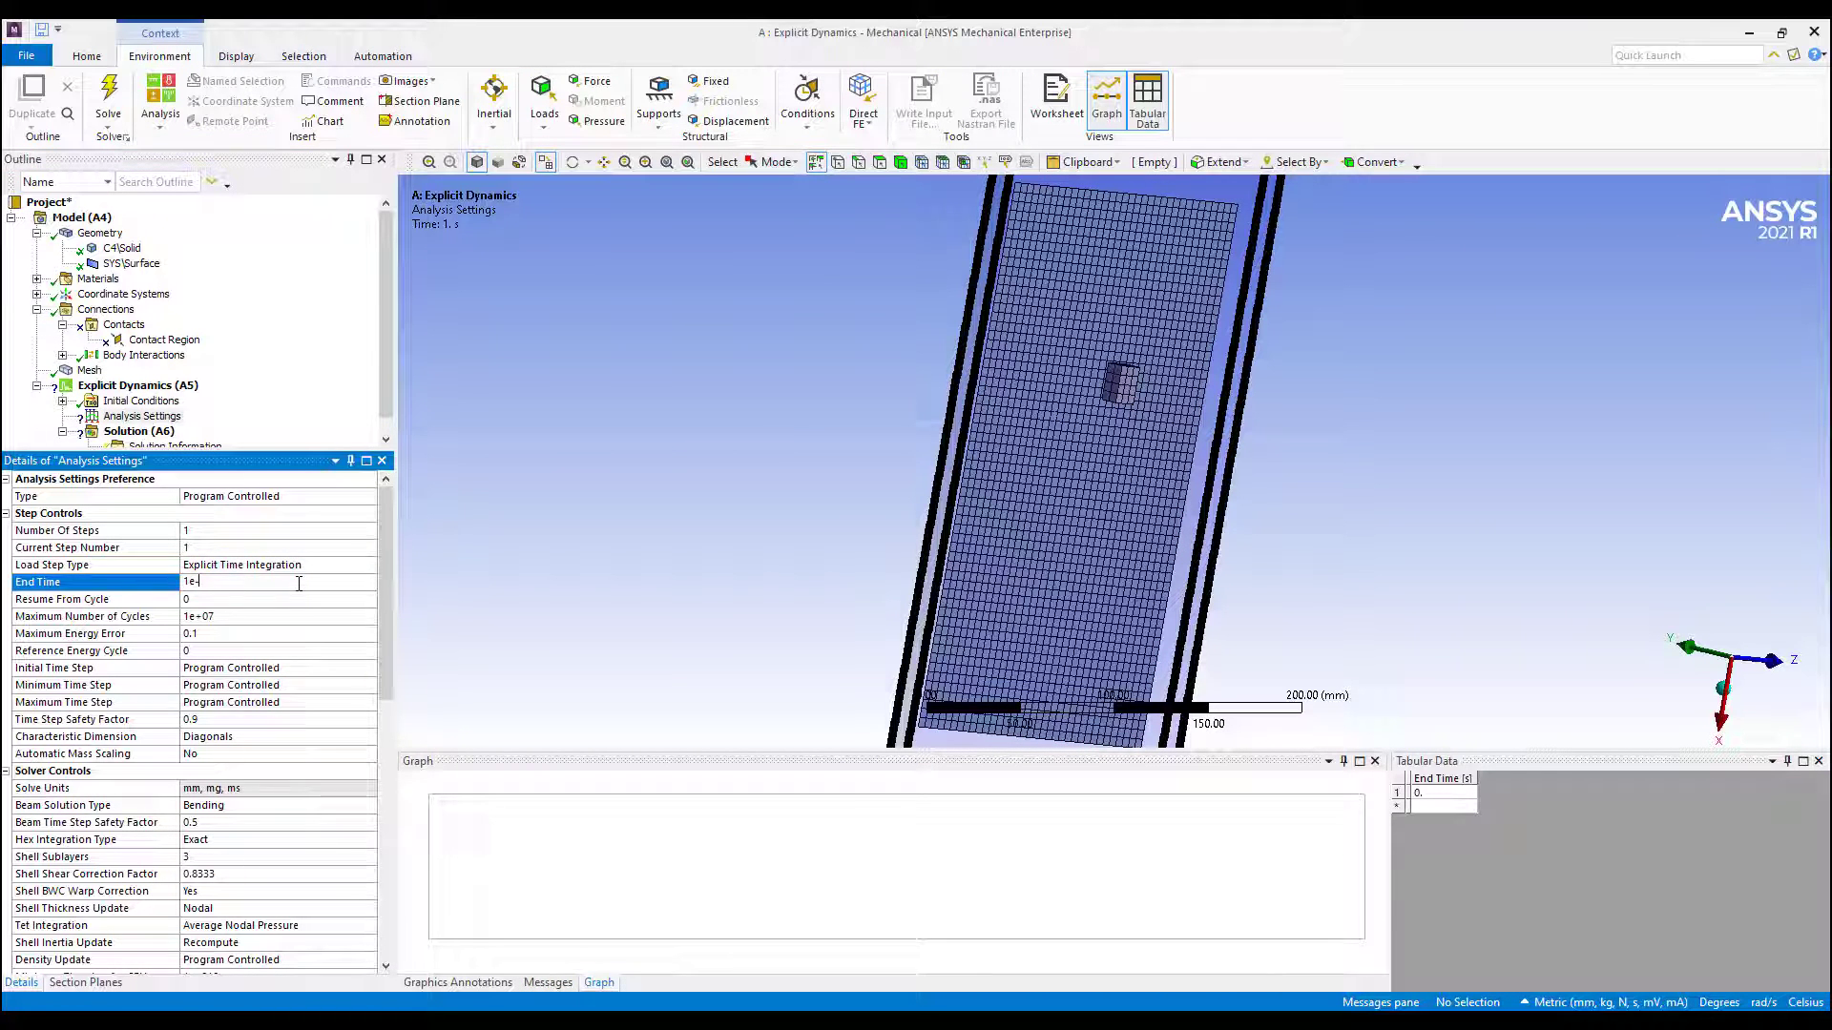
pyautogui.write('4')
pyautogui.press('Return')
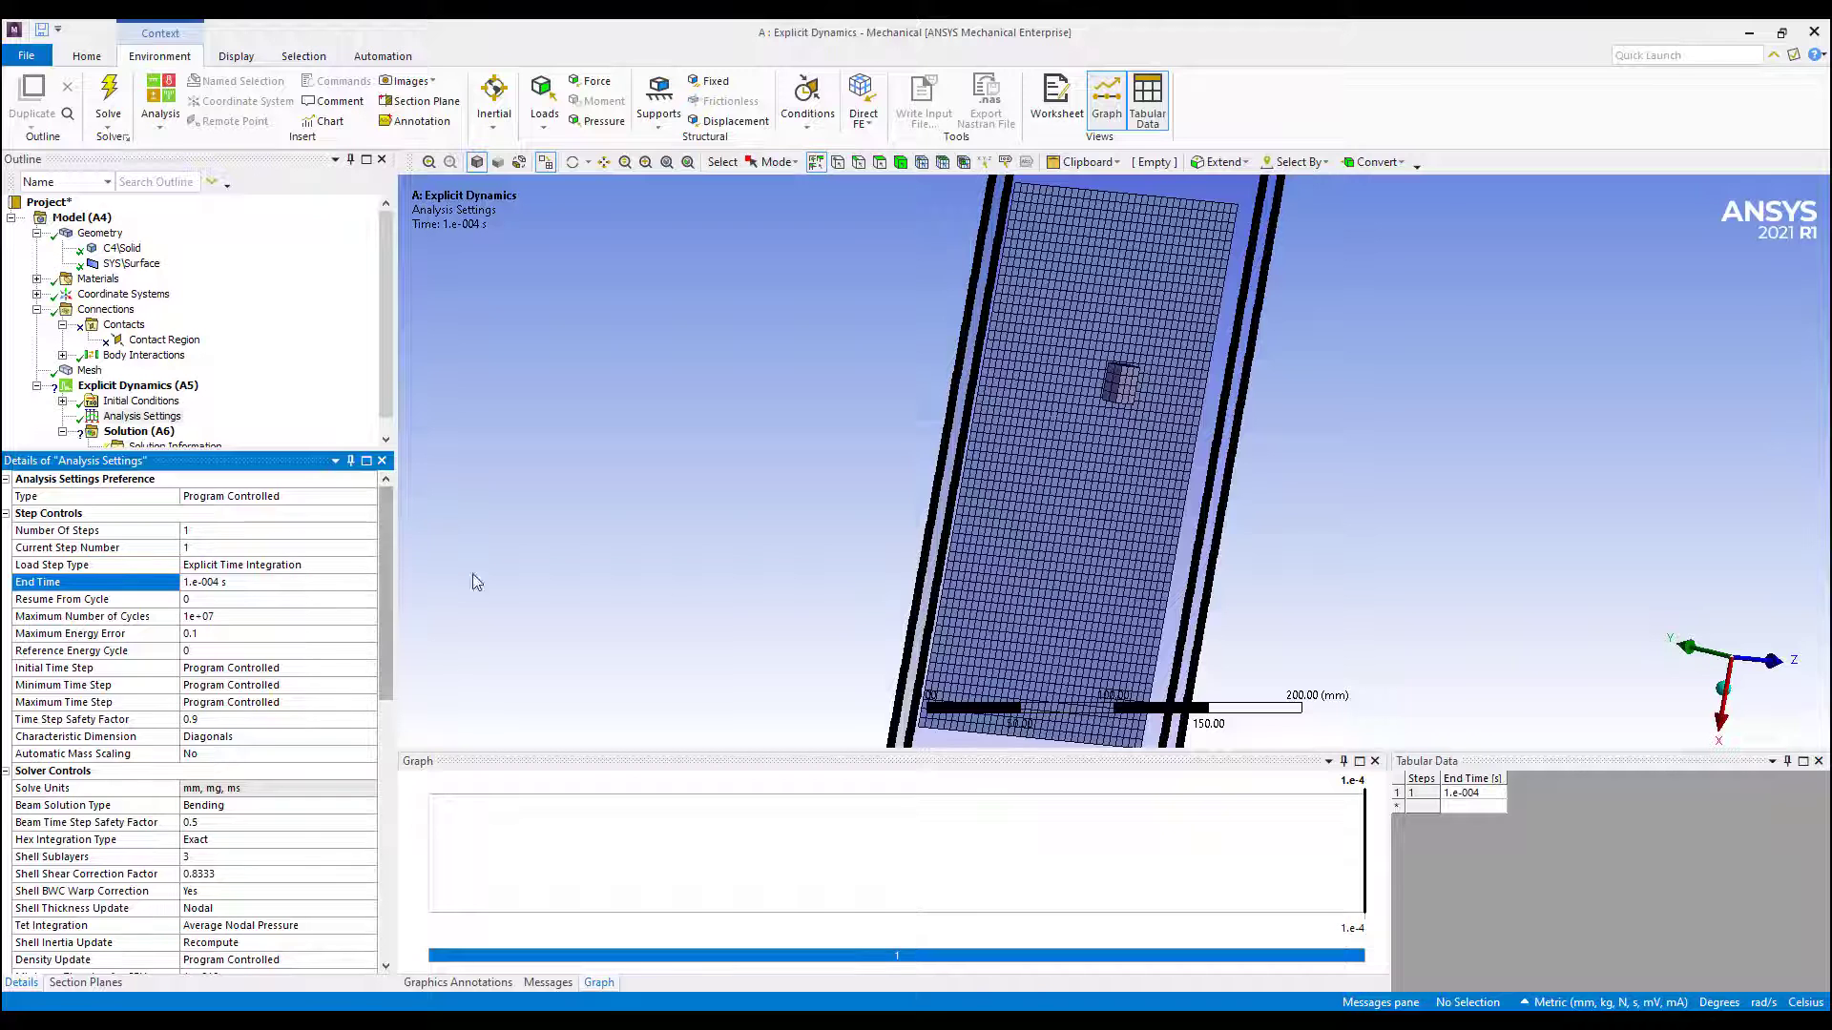
pyautogui.moveTo(620, 578); pyautogui.dragTo(954, 588, button='middle')
pyautogui.scroll(-5, 291, 679)
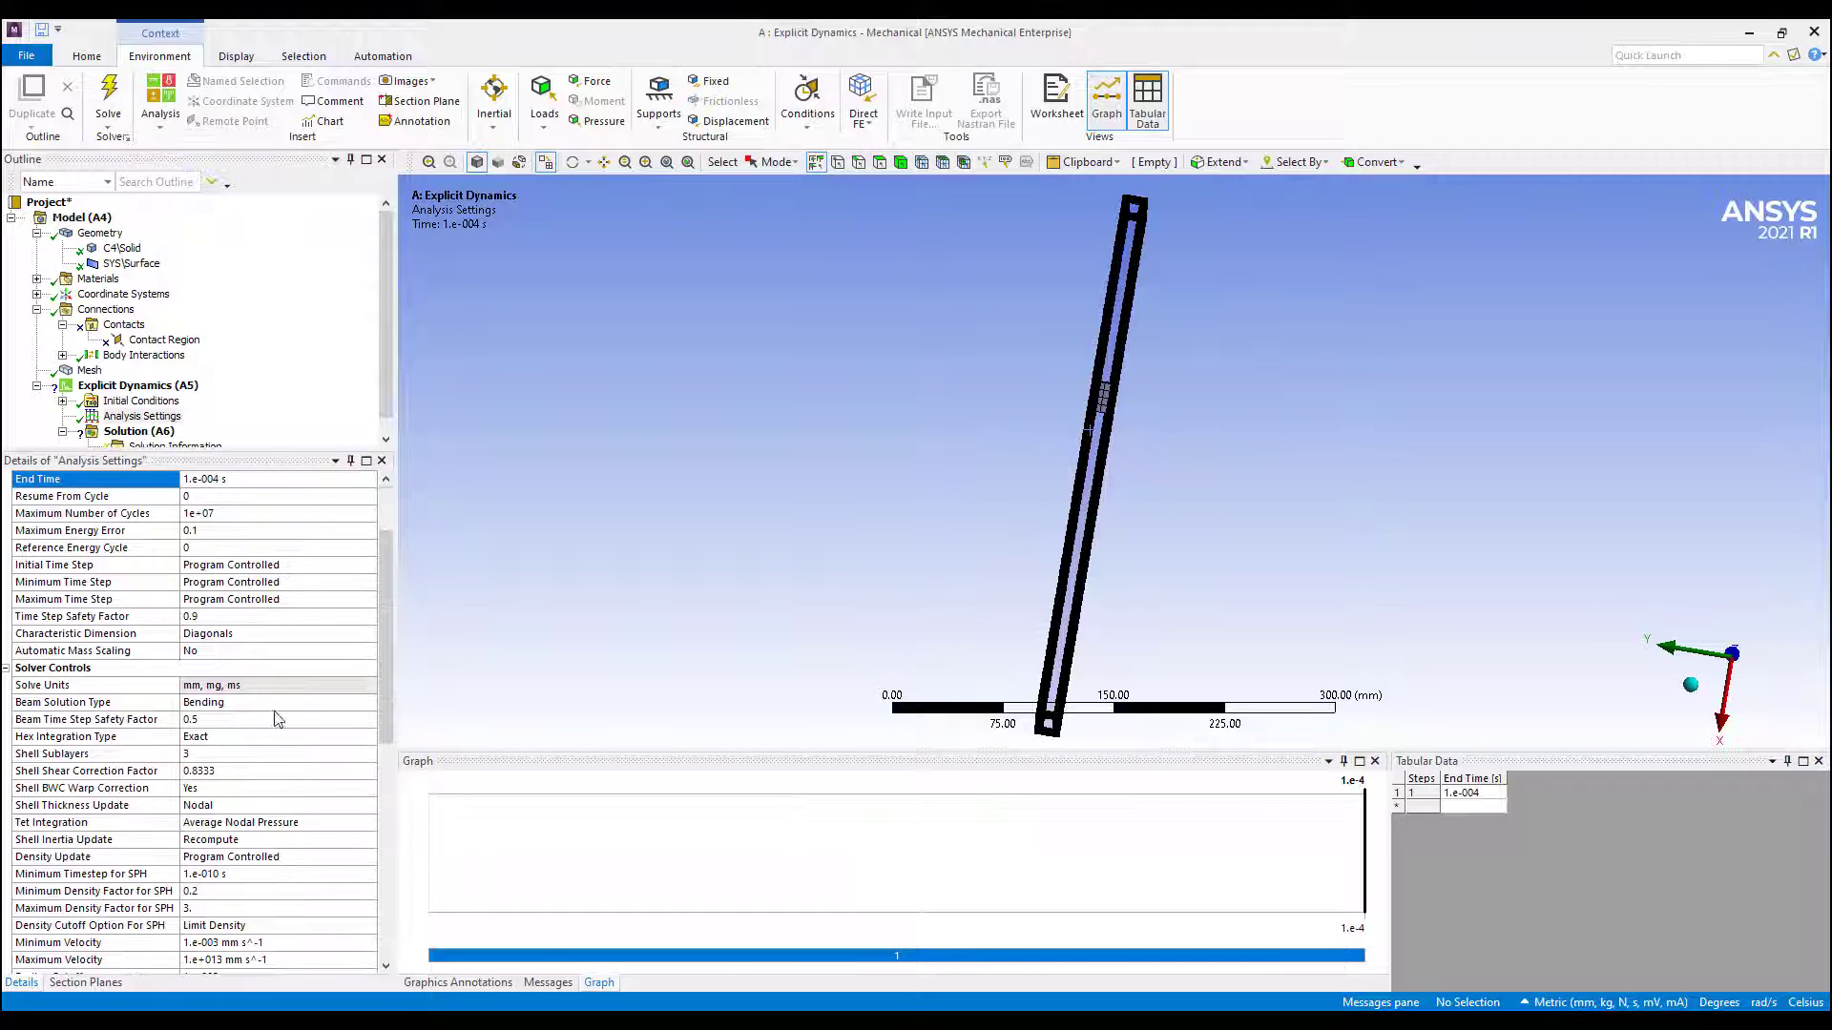
# Step: Set the Euler domain scale factors to X 3, Y 10 and Z 3, and redisplay the domain around the plate
pyautogui.scroll(-6, 267, 760)
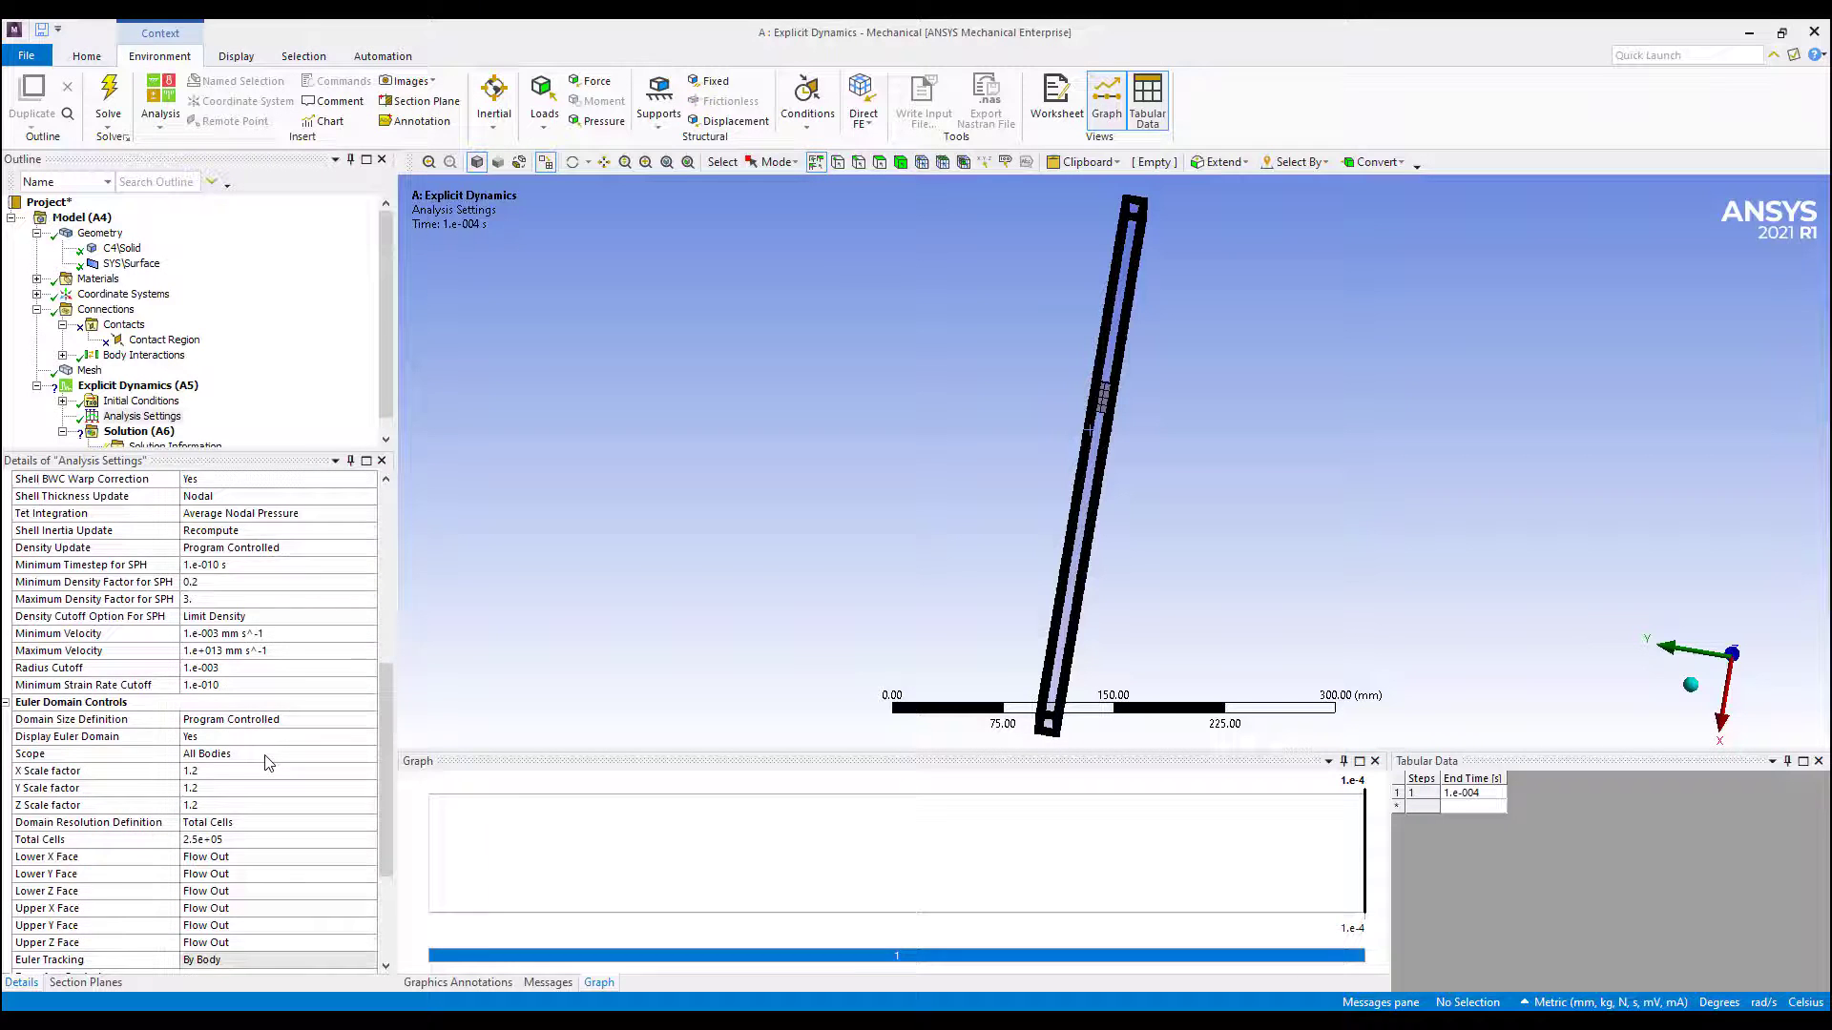
pyautogui.click(227, 633)
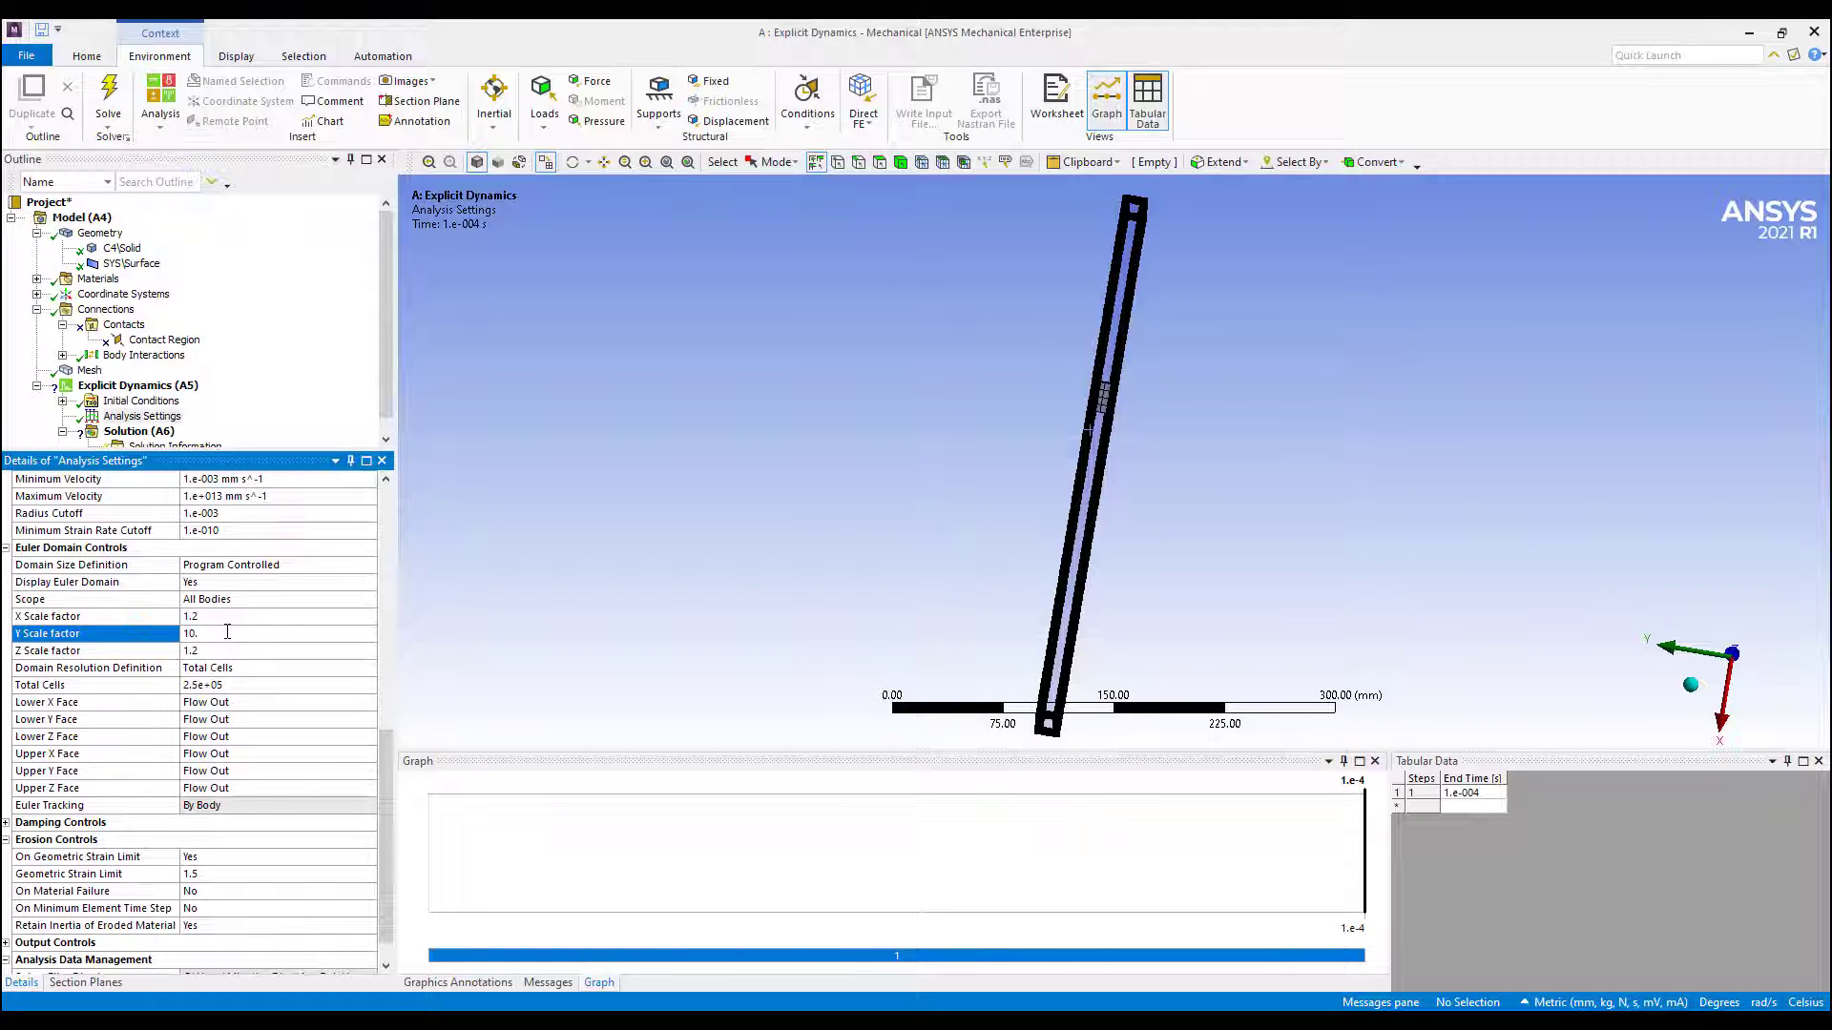
pyautogui.click(226, 616)
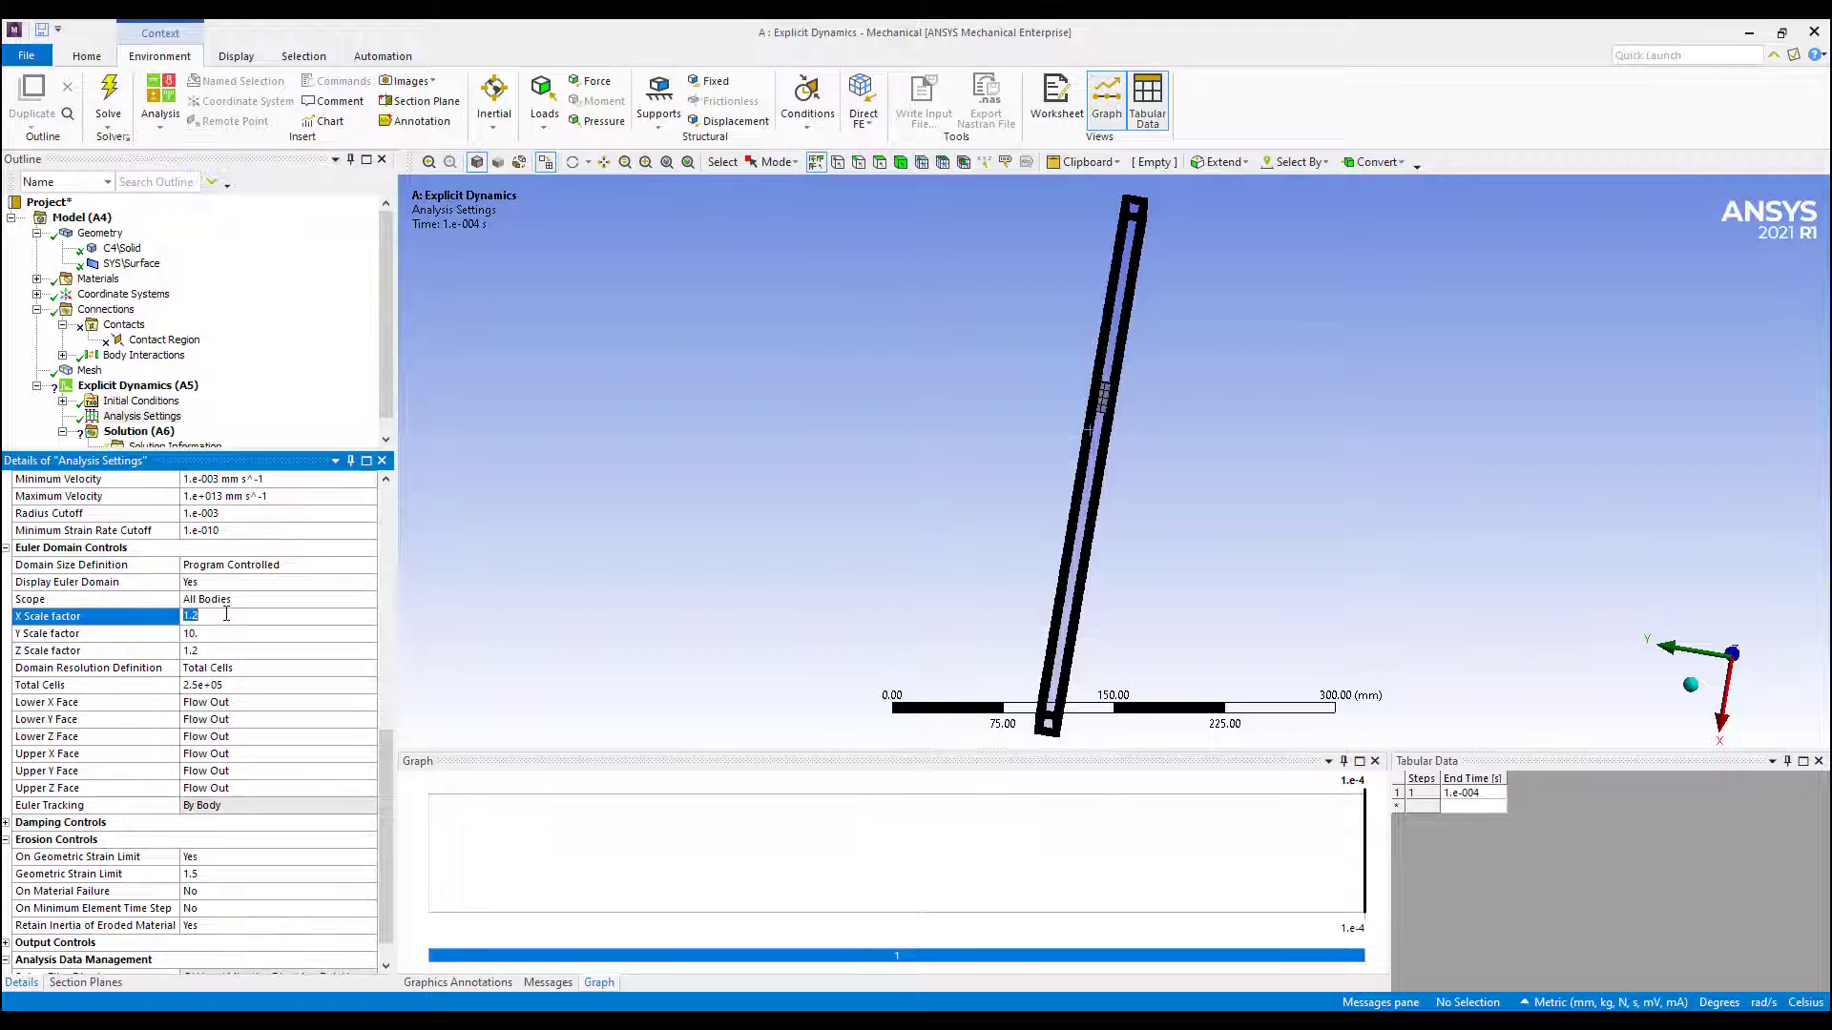
pyautogui.write('3')
pyautogui.click(221, 650)
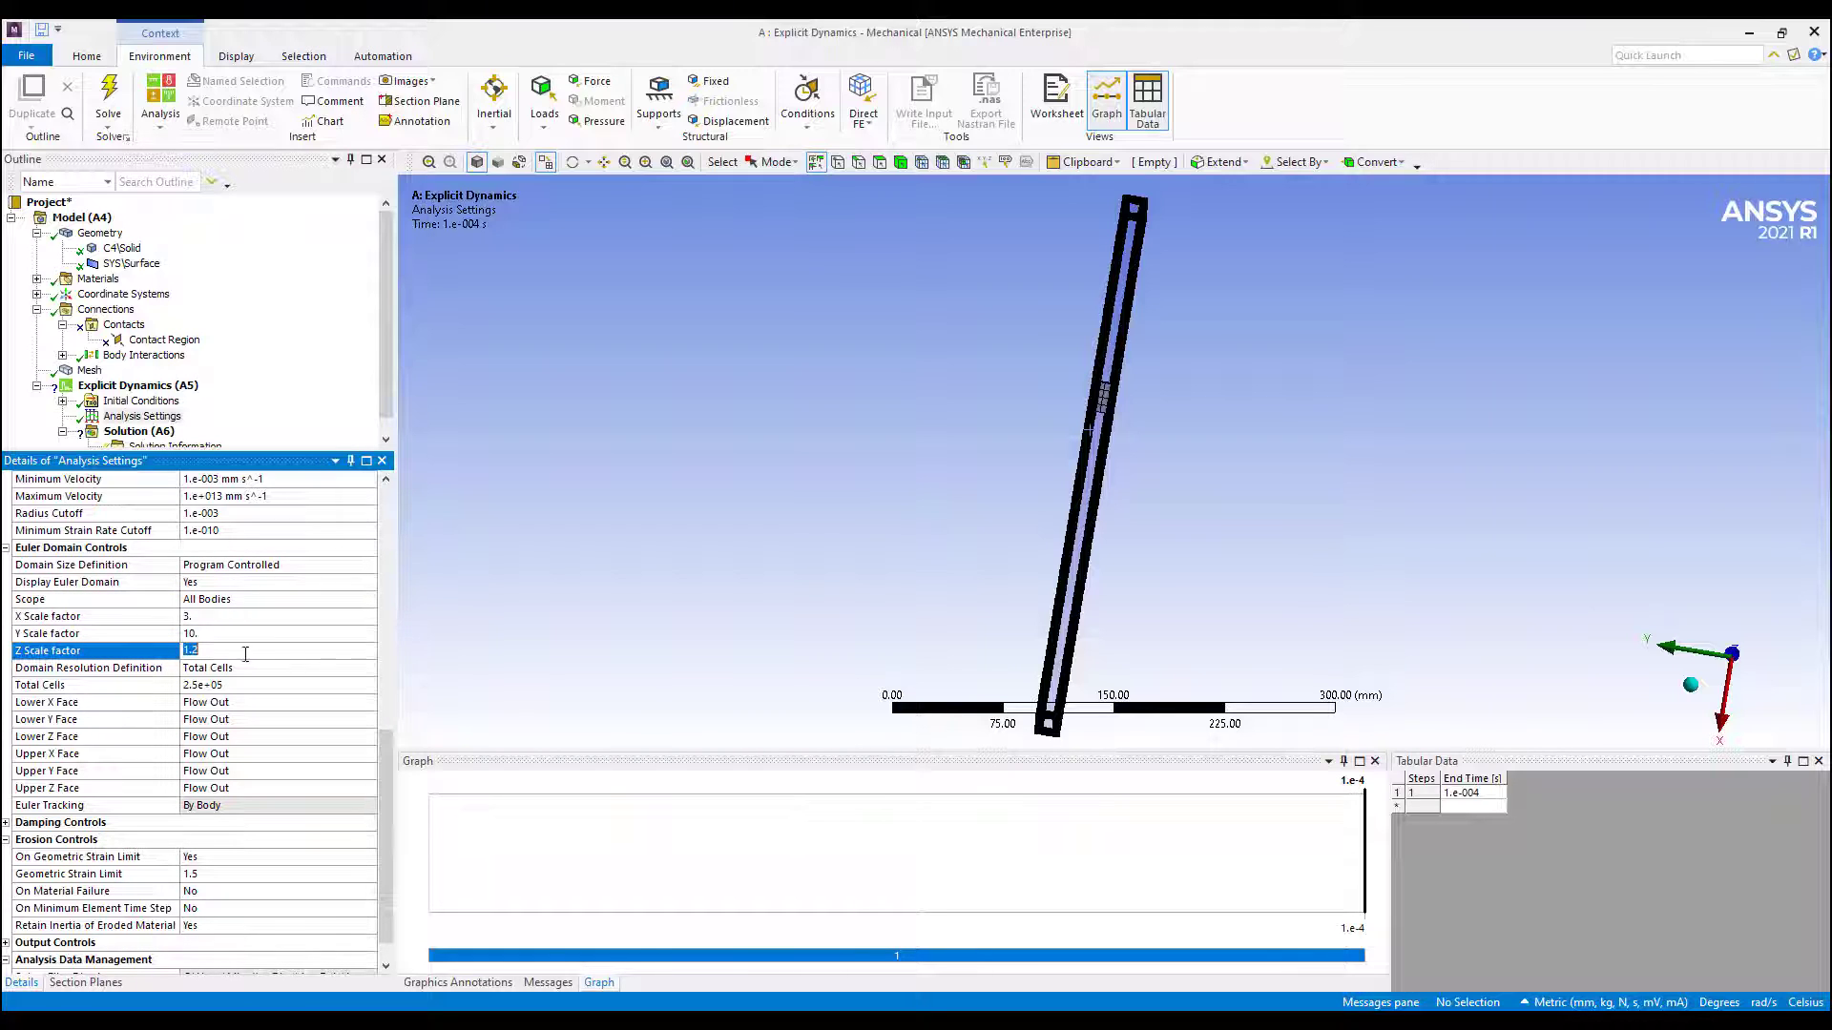
pyautogui.write('3.')
pyautogui.click(236, 720)
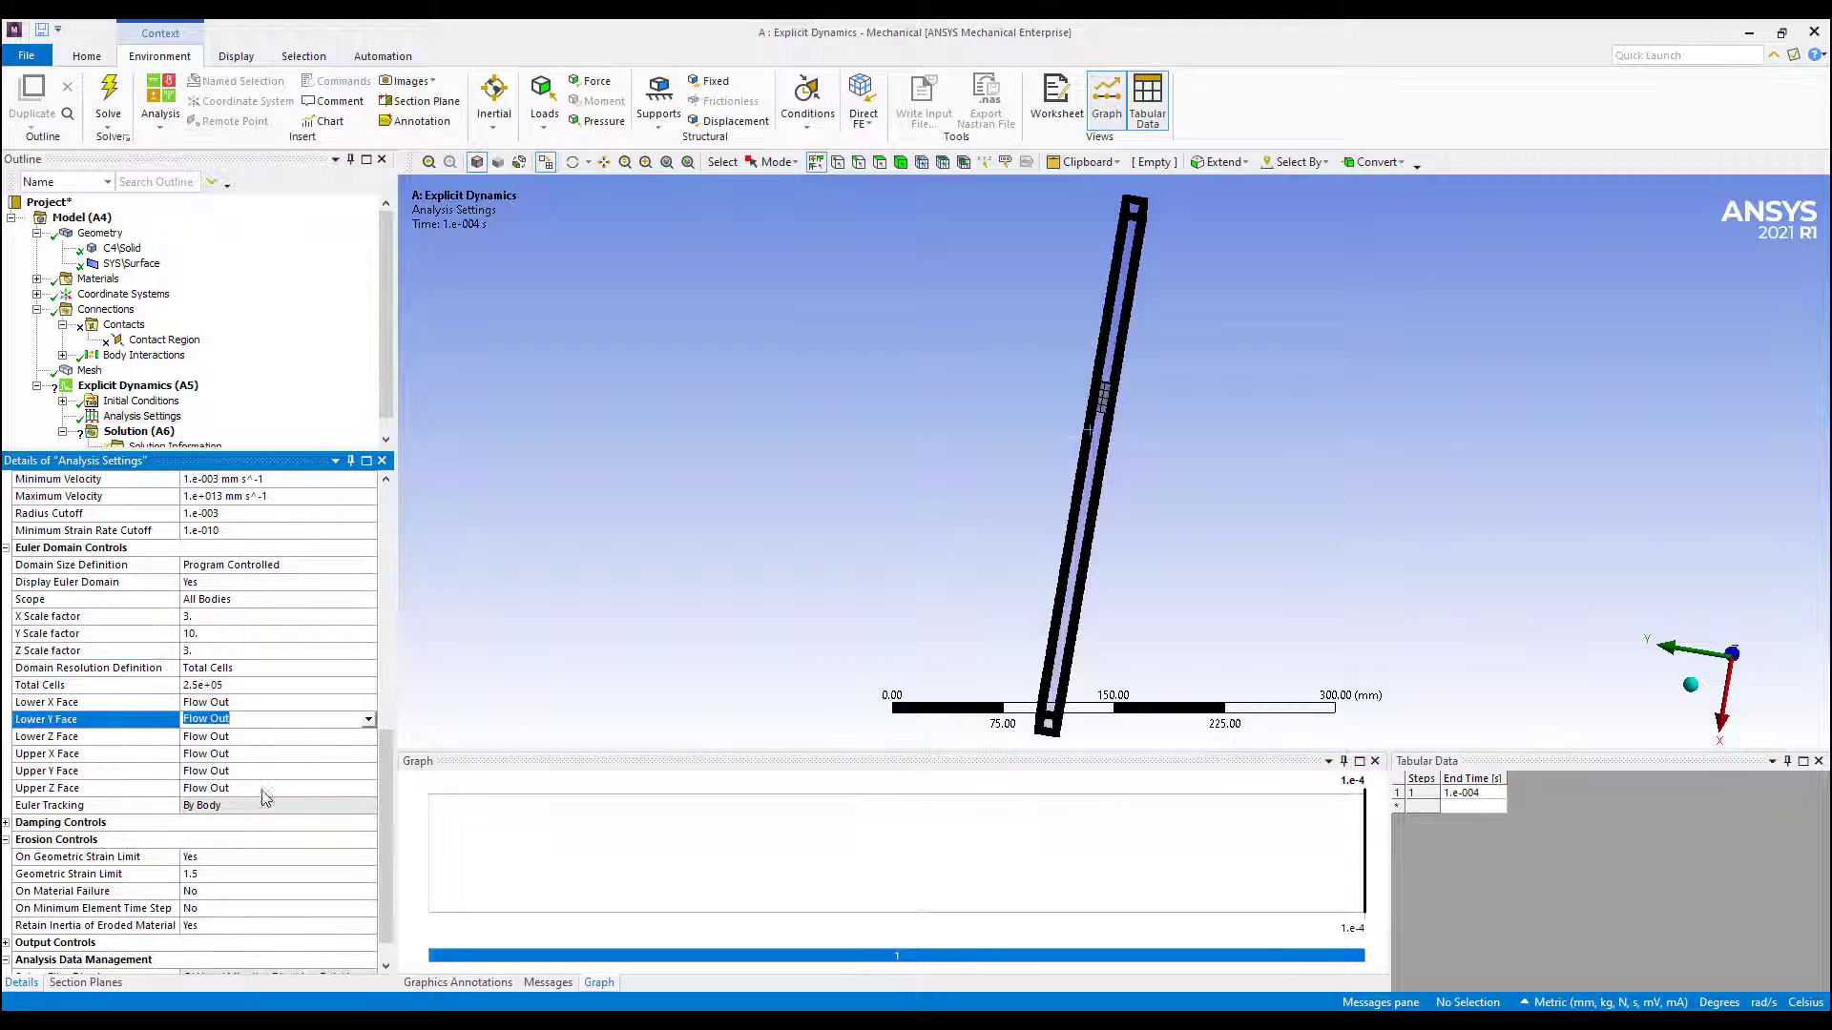
pyautogui.click(147, 414)
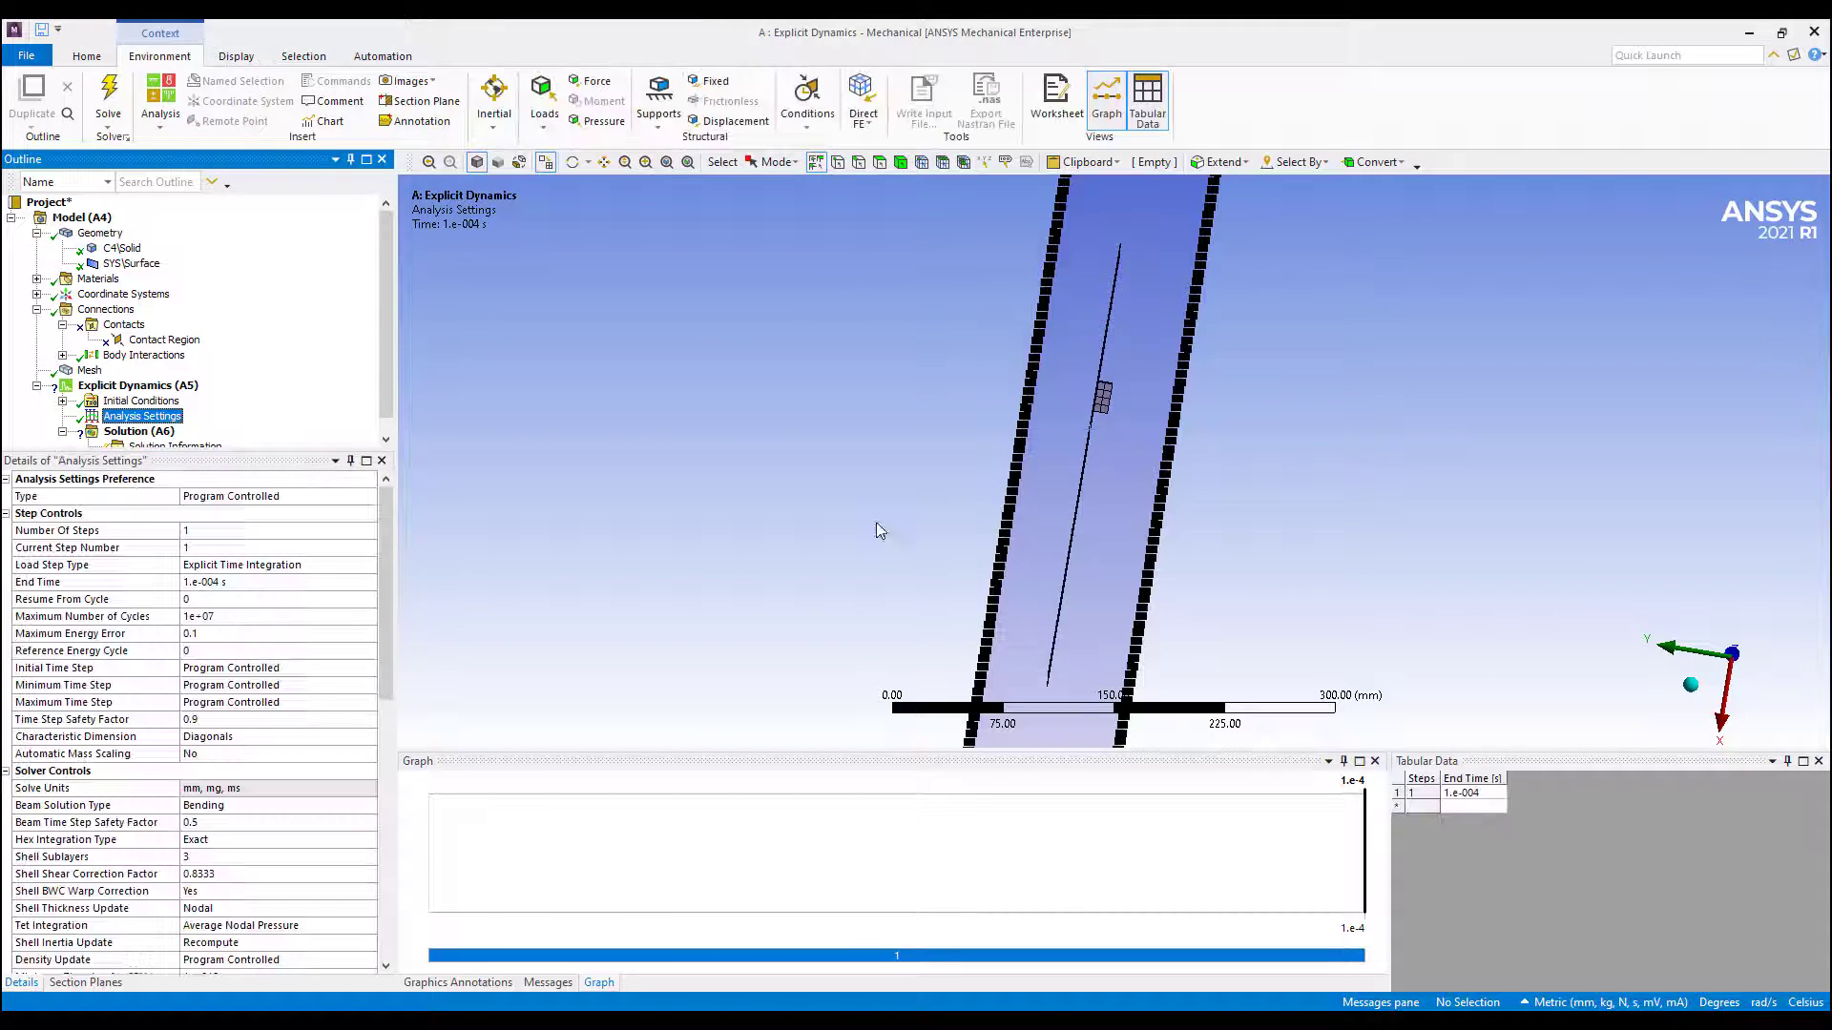
pyautogui.moveTo(1080, 531); pyautogui.dragTo(1140, 422, button='middle')
pyautogui.scroll(-3, 1102, 530)
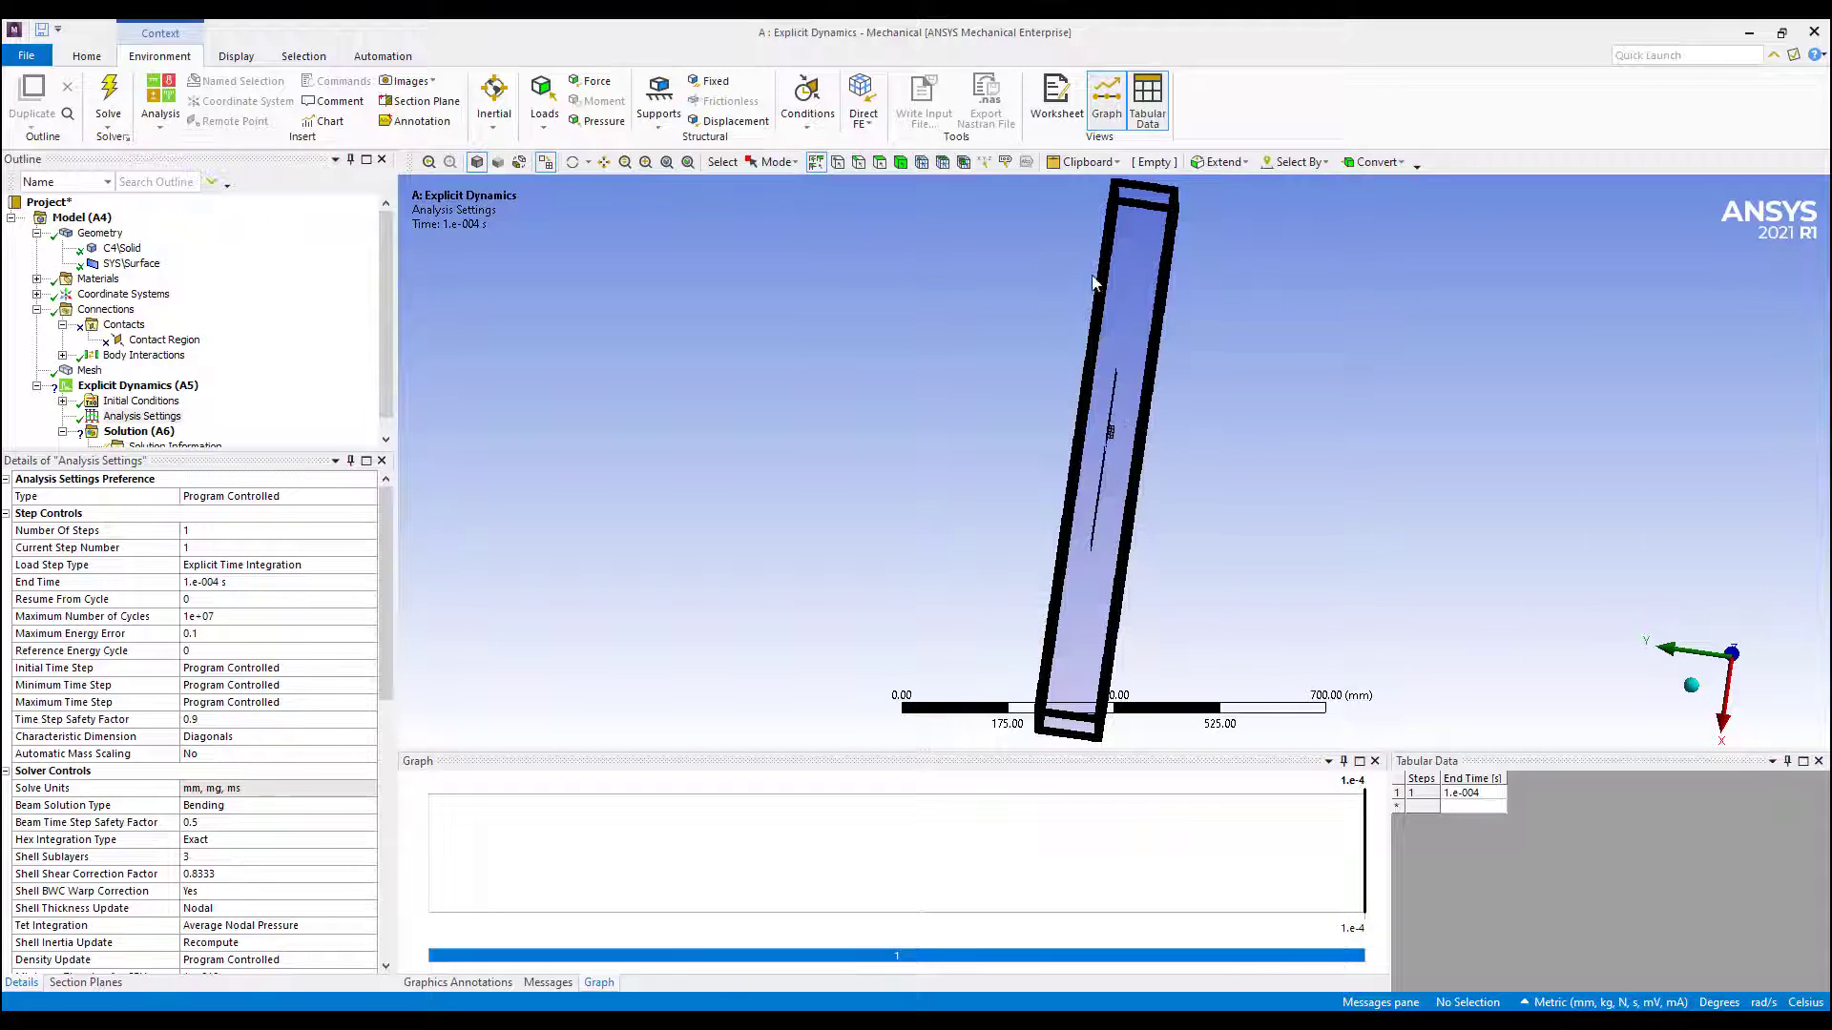
pyautogui.moveTo(1087, 353)
pyautogui.mouseDown(button='middle')
pyautogui.moveTo(1307, 387)
pyautogui.moveTo(1074, 381)
pyautogui.moveTo(1092, 376)
pyautogui.mouseUp(button='middle')
pyautogui.moveTo(1157, 425); pyautogui.dragTo(1142, 418, button='middle')
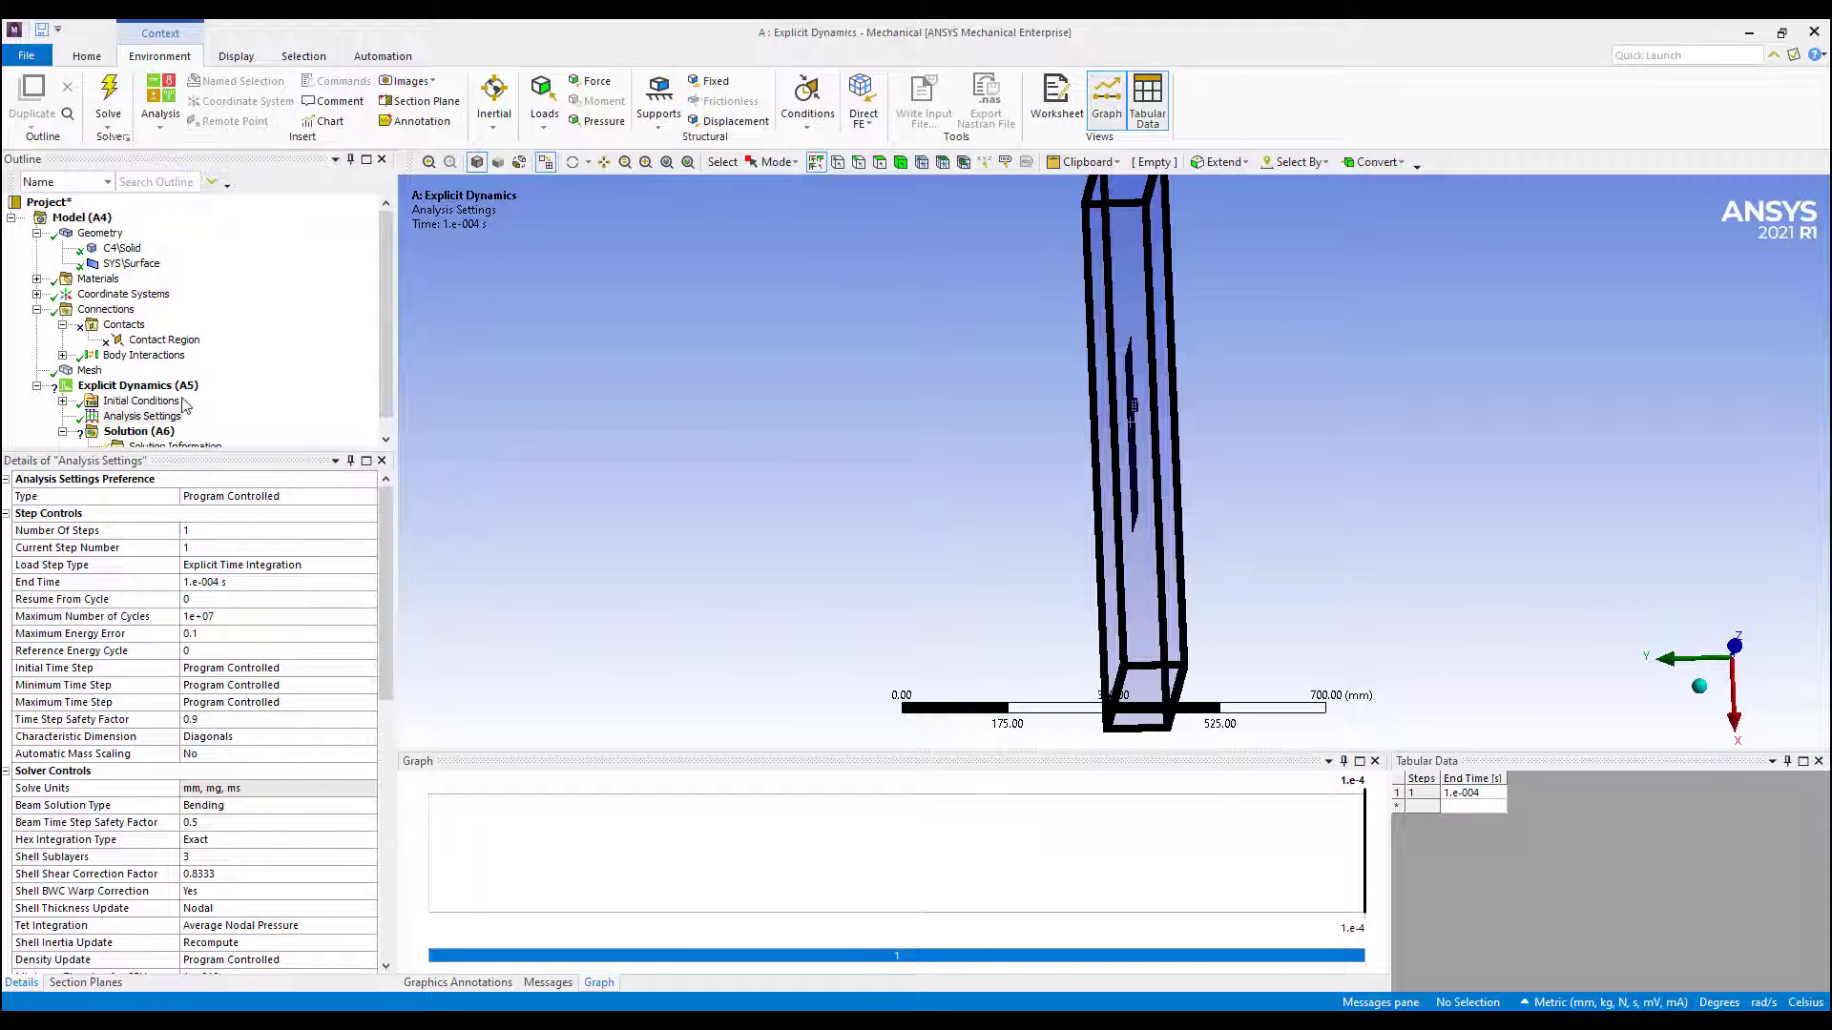
# Step: Insert a Detonation Point at the C4 block's corner vertex located at X -6, Y 0, Z 5 mm
pyautogui.click(138, 386)
pyautogui.moveTo(974, 388); pyautogui.dragTo(983, 380, button='middle')
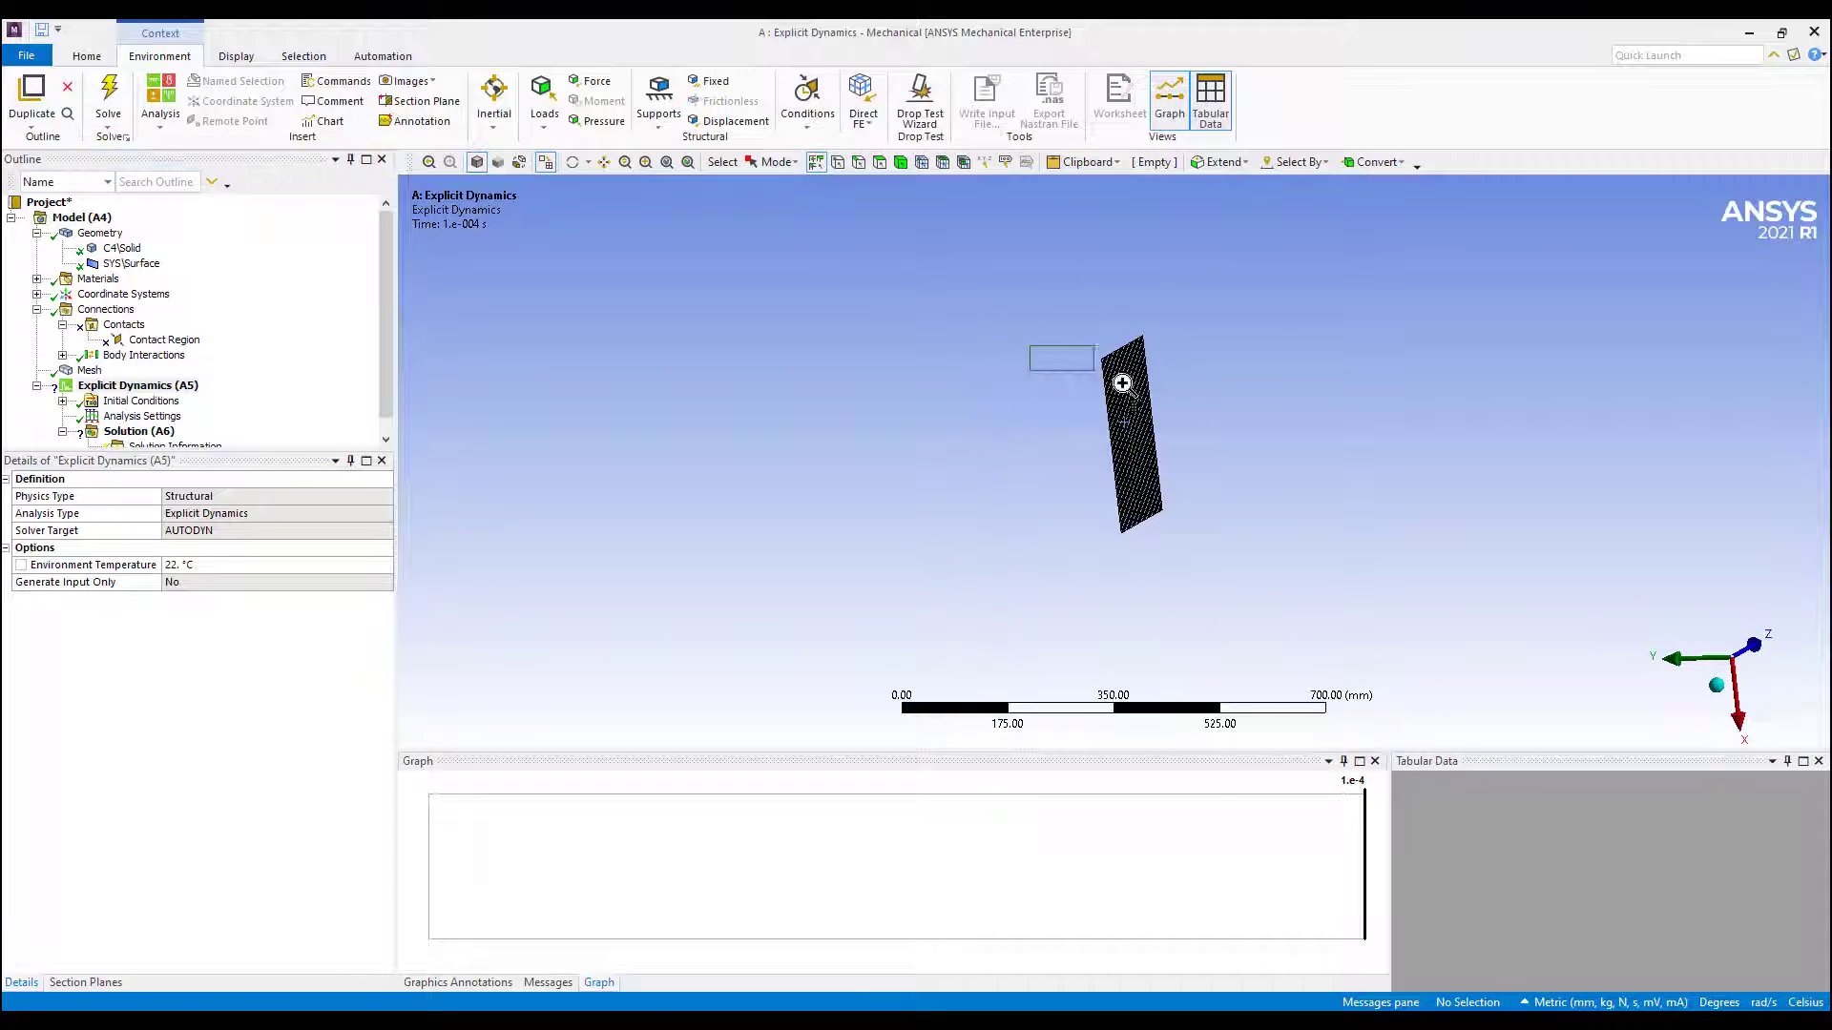
pyautogui.moveTo(1122, 382); pyautogui.dragTo(1126, 386)
pyautogui.moveTo(1172, 462); pyautogui.dragTo(871, 479, button='middle')
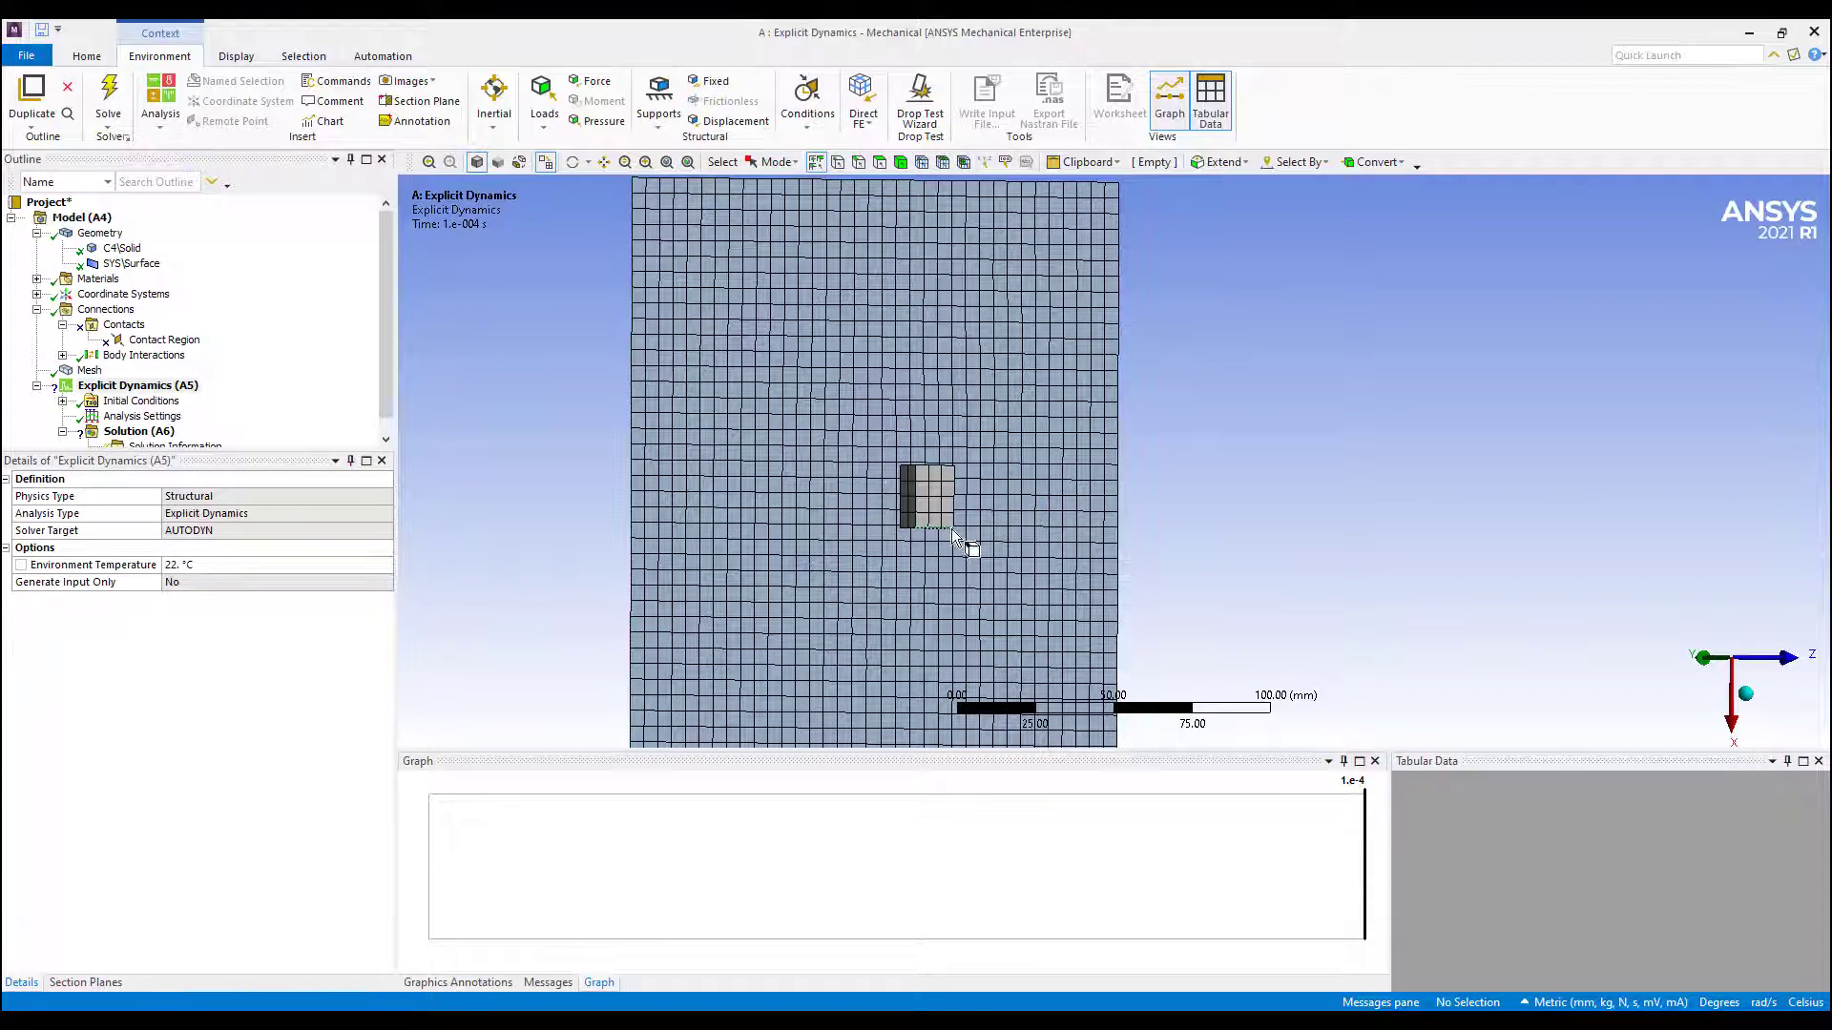
pyautogui.scroll(5, 986, 503)
pyautogui.moveTo(985, 503); pyautogui.dragTo(1004, 431, button='middle')
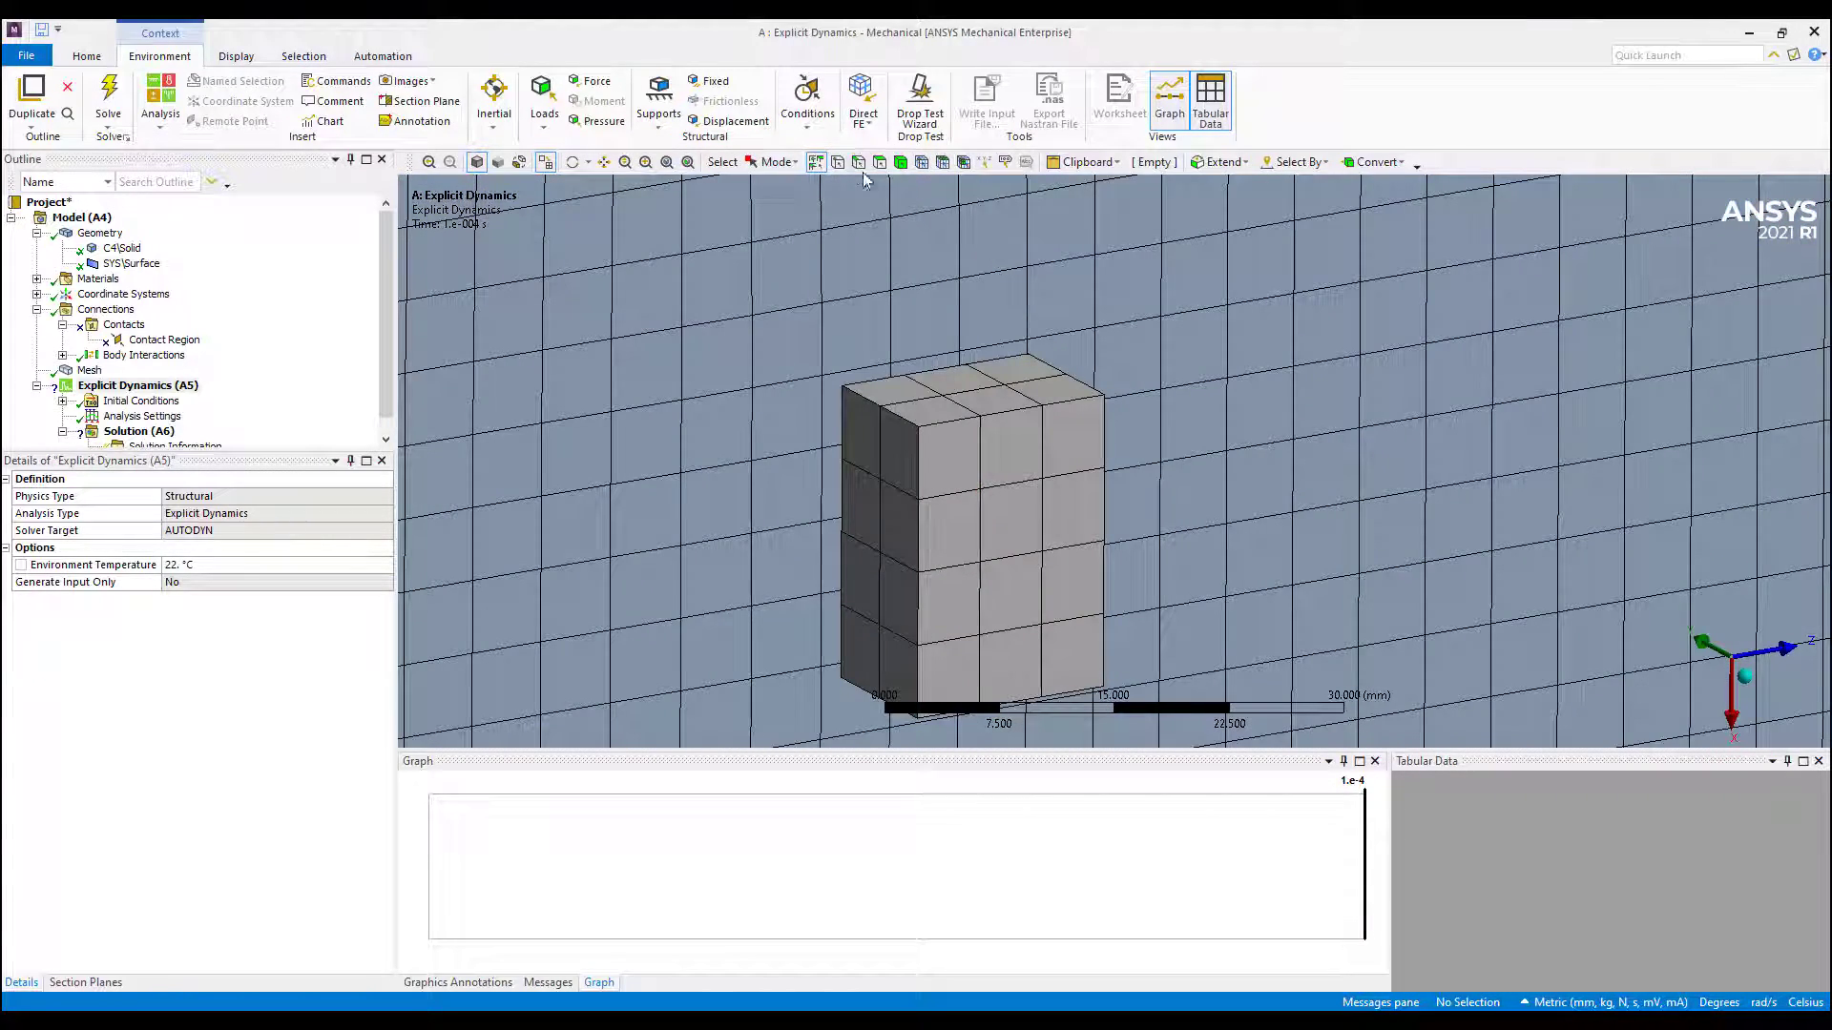
pyautogui.click(837, 161)
pyautogui.click(1098, 392)
pyautogui.rightClick(1098, 392)
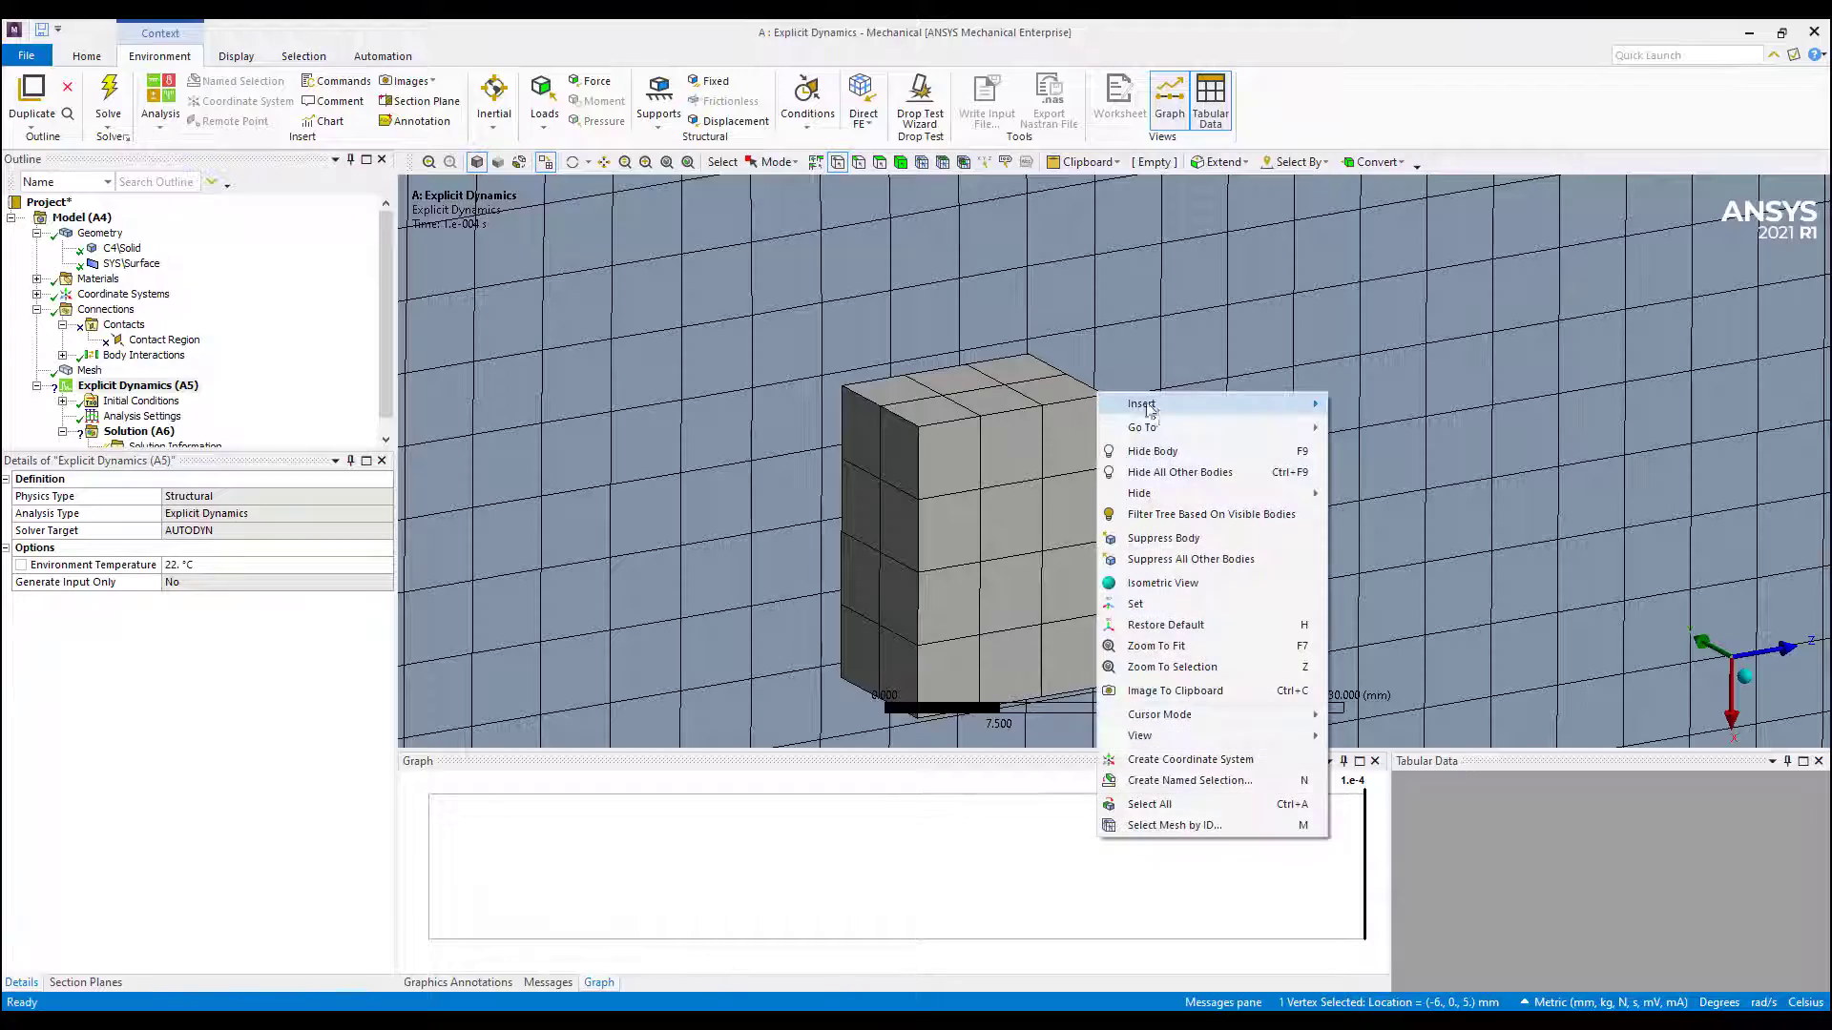
pyautogui.moveTo(1146, 408)
pyautogui.click(1403, 513)
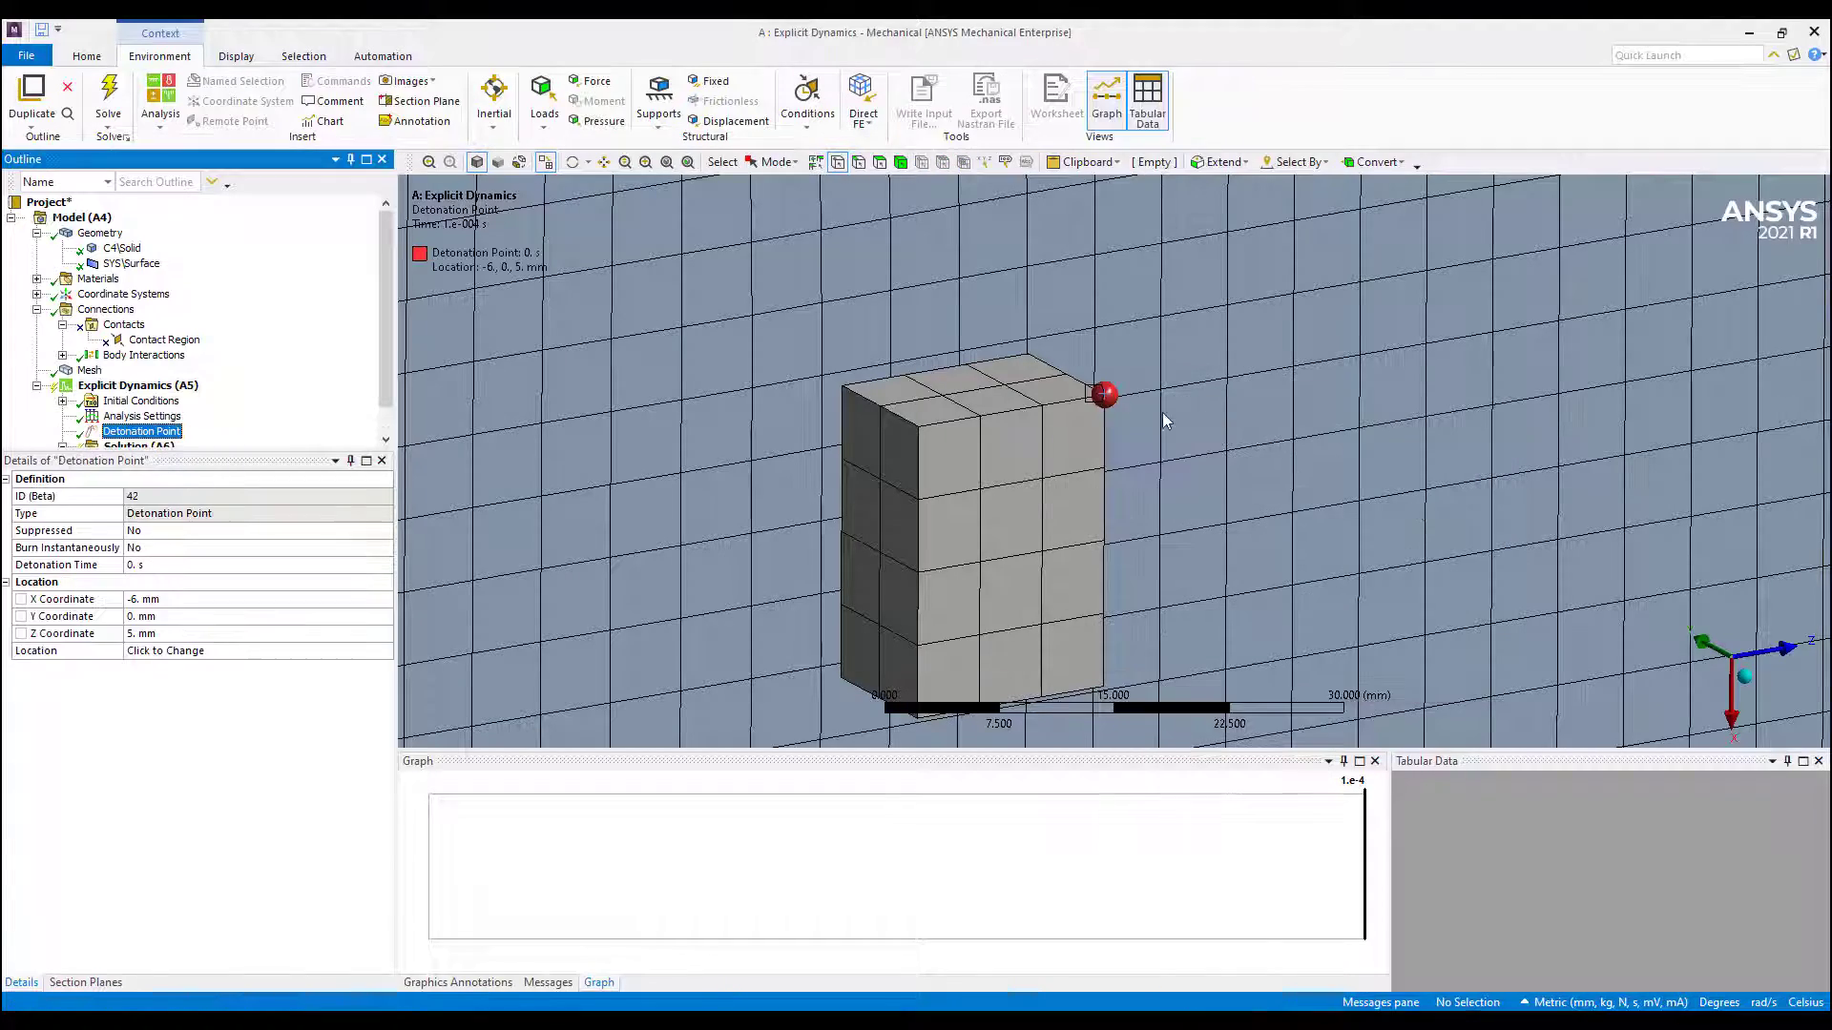
pyautogui.scroll(-5, 1097, 386)
pyautogui.moveTo(1091, 479); pyautogui.dragTo(1135, 465, button='middle')
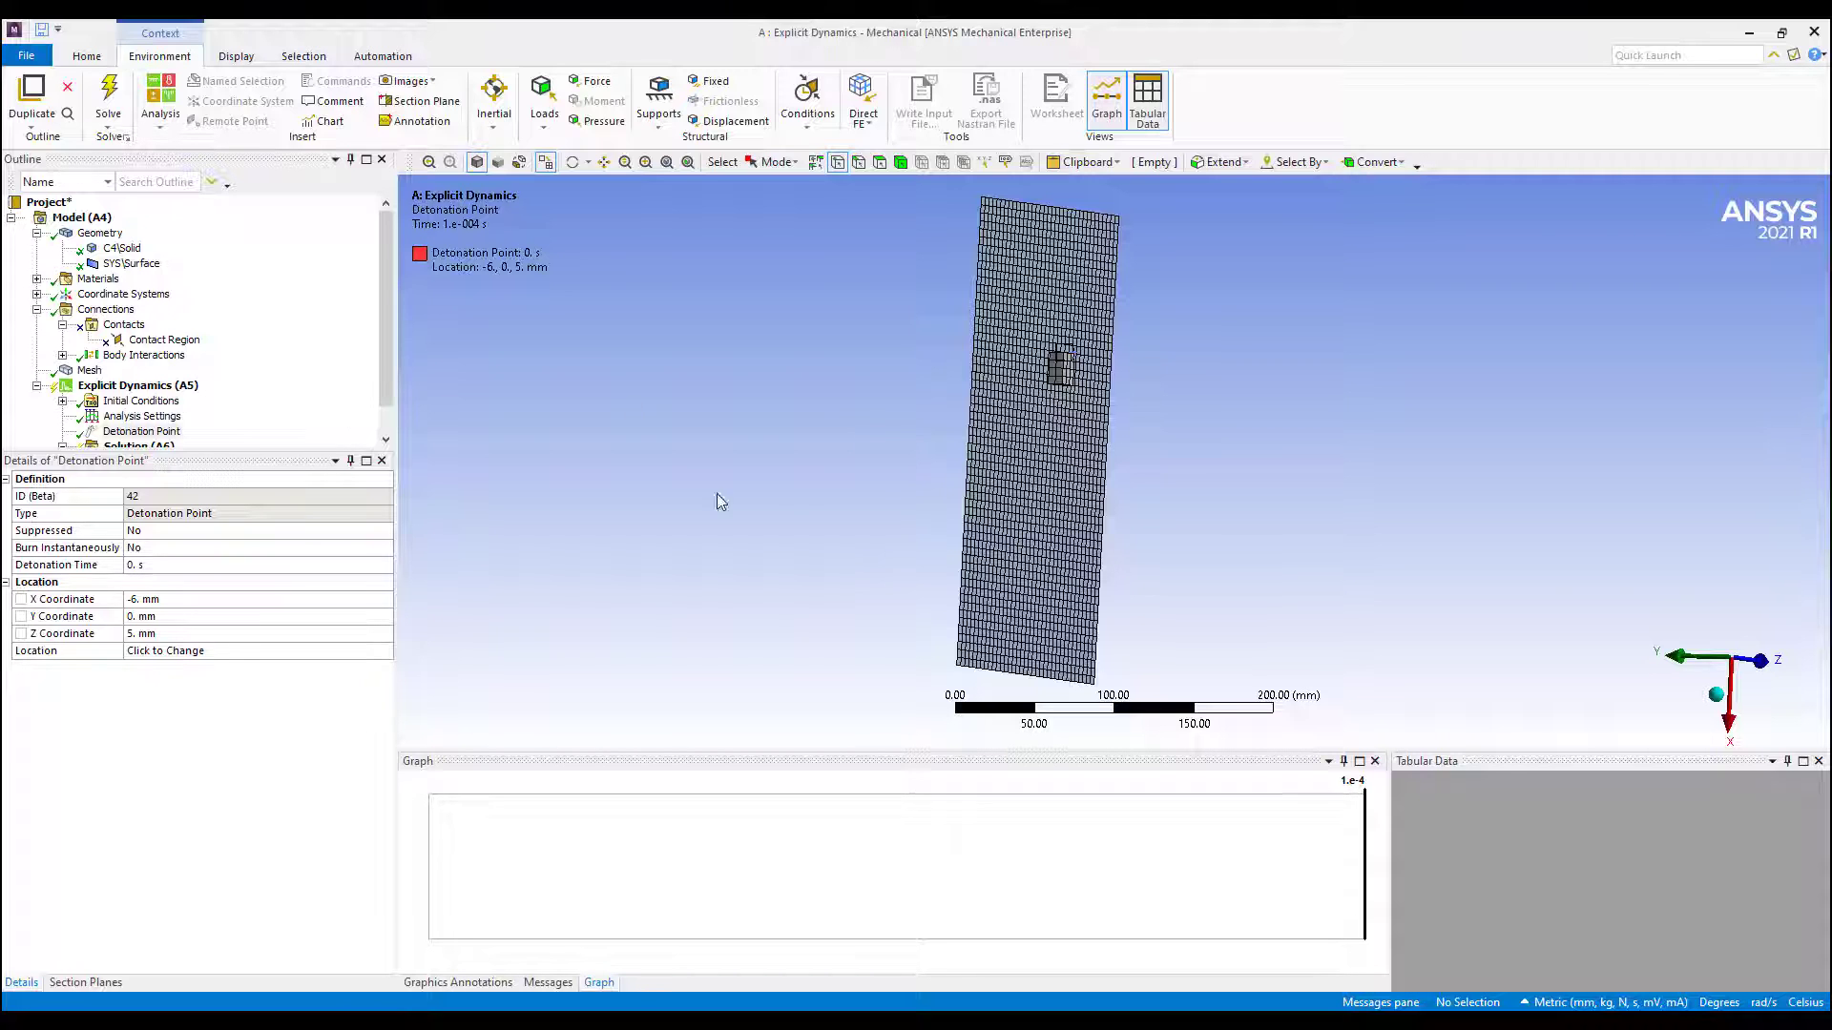
pyautogui.scroll(-1, 329, 399)
pyautogui.click(139, 416)
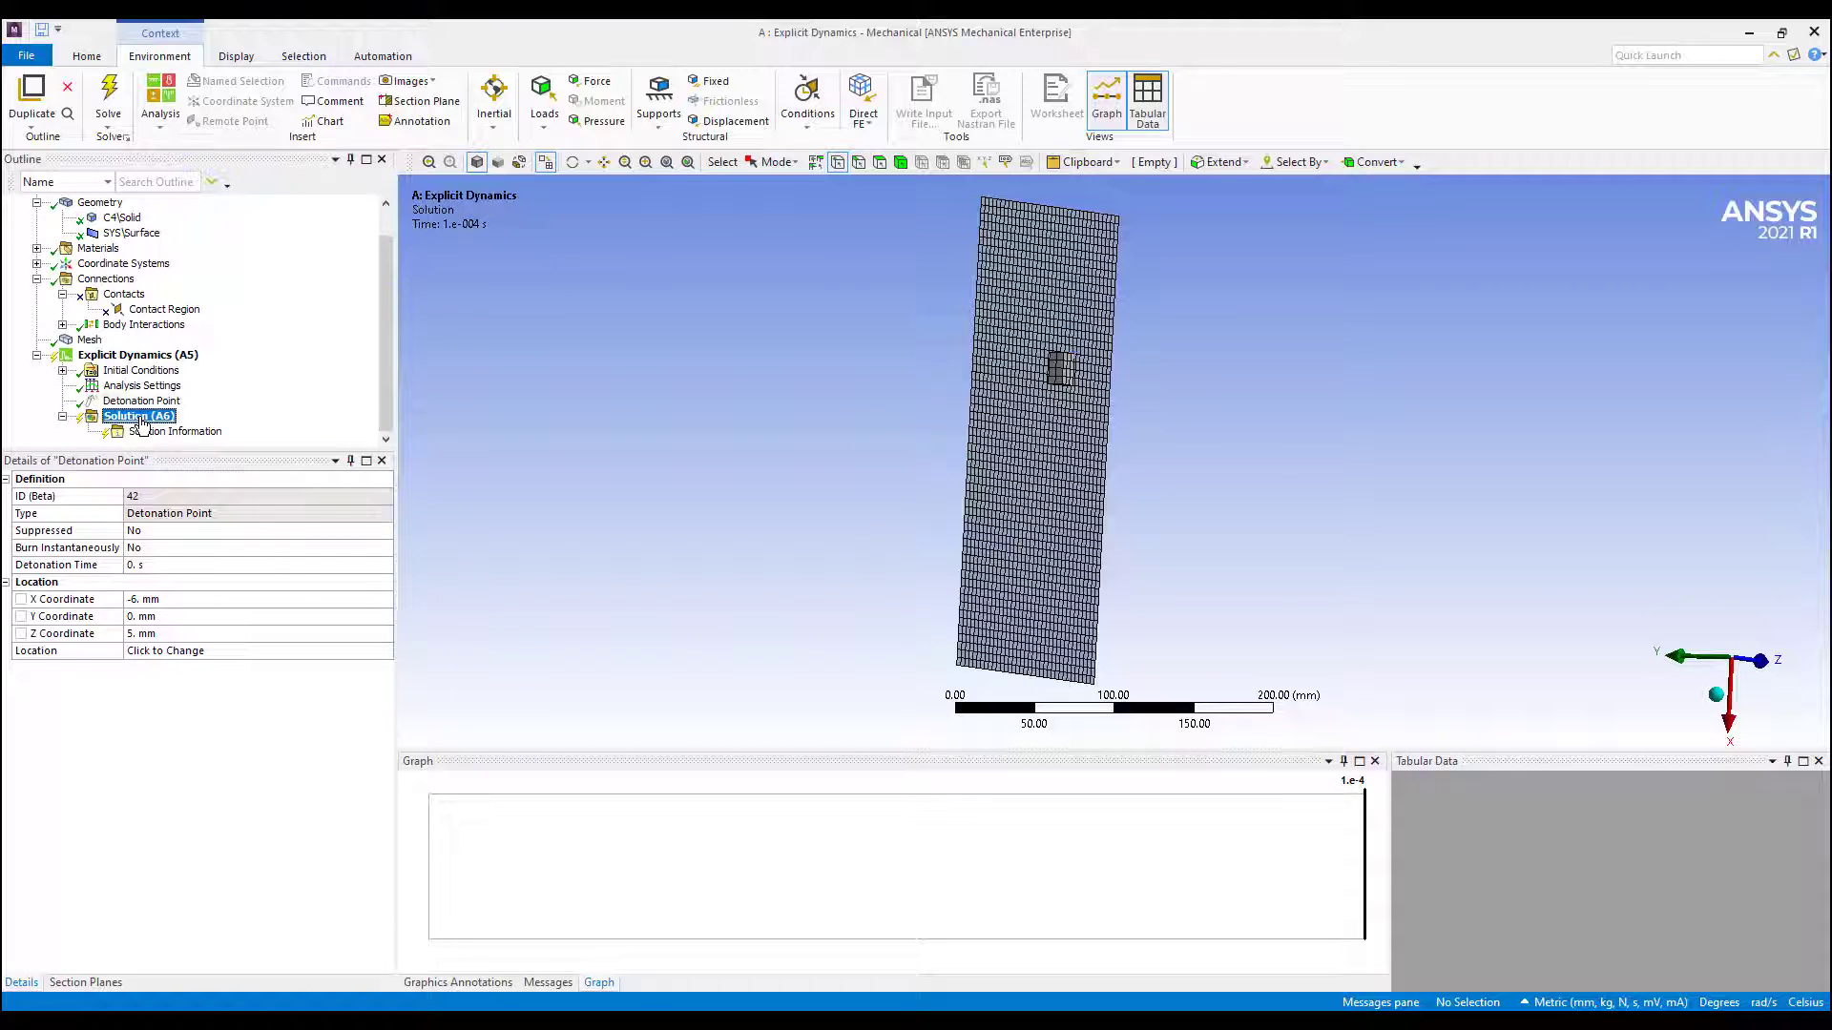
pyautogui.rightClick(141, 423)
pyautogui.click(176, 431)
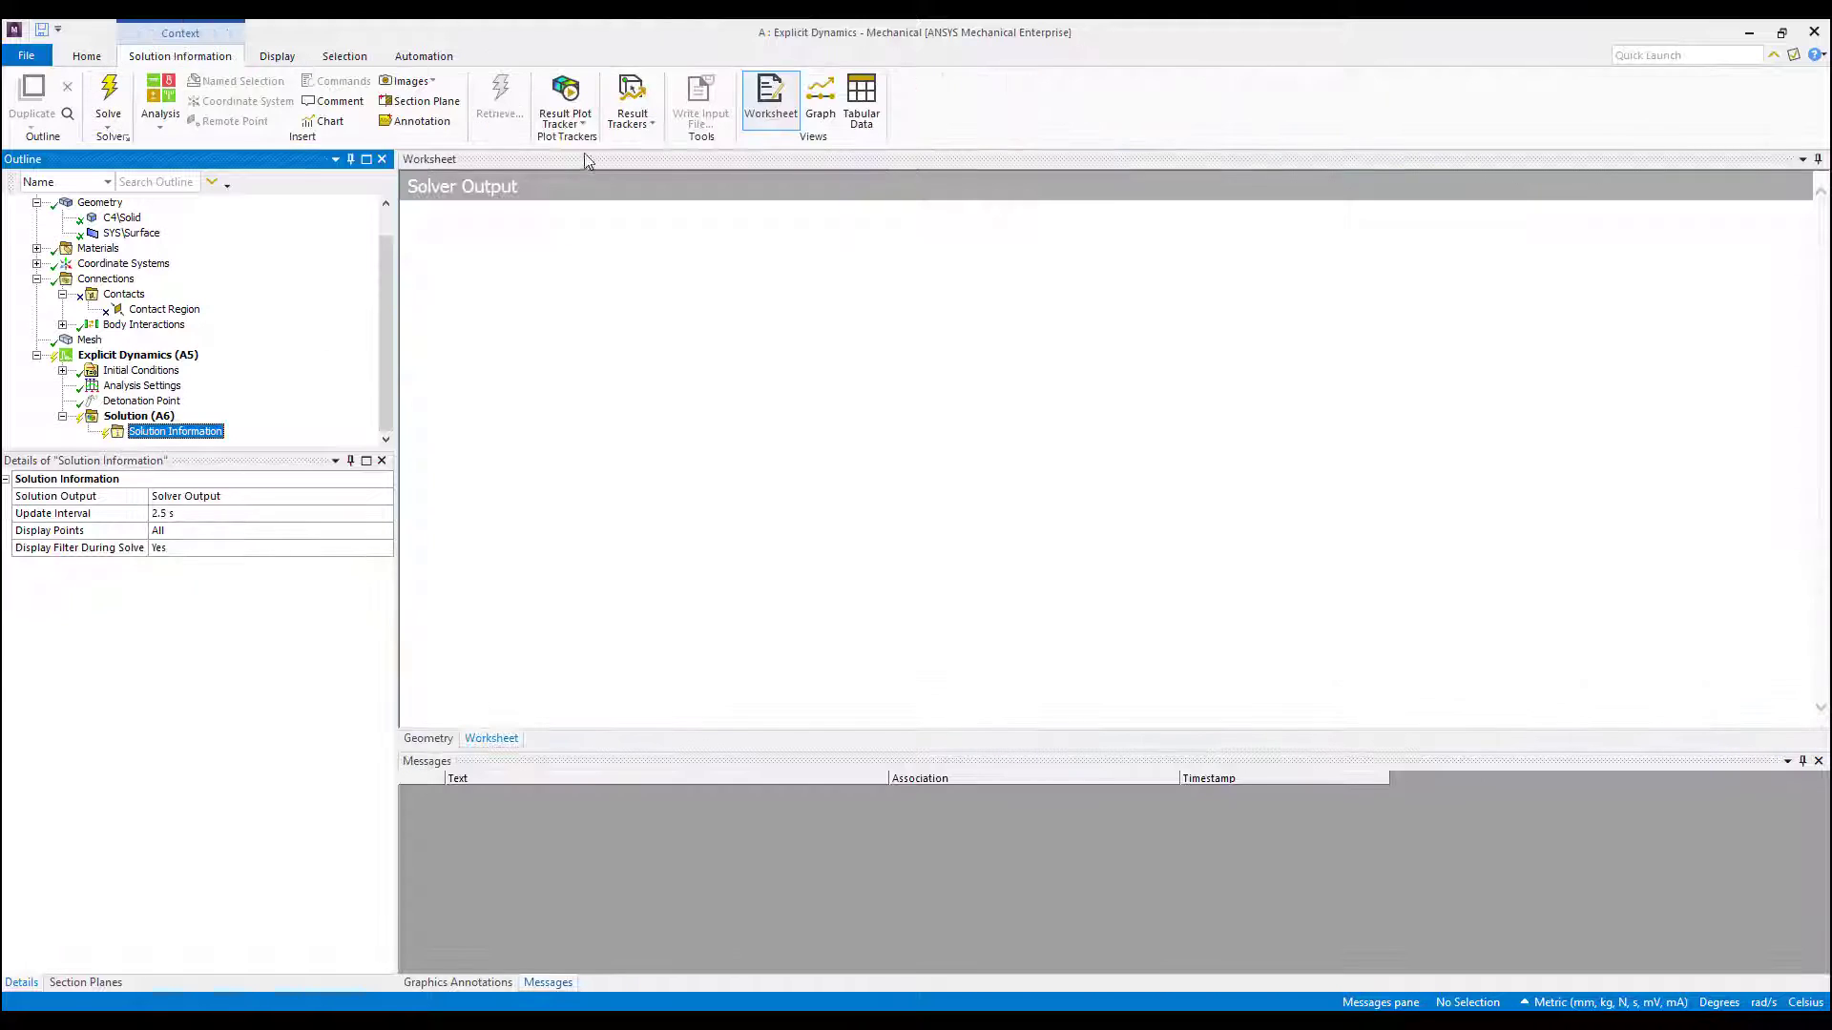
pyautogui.click(571, 112)
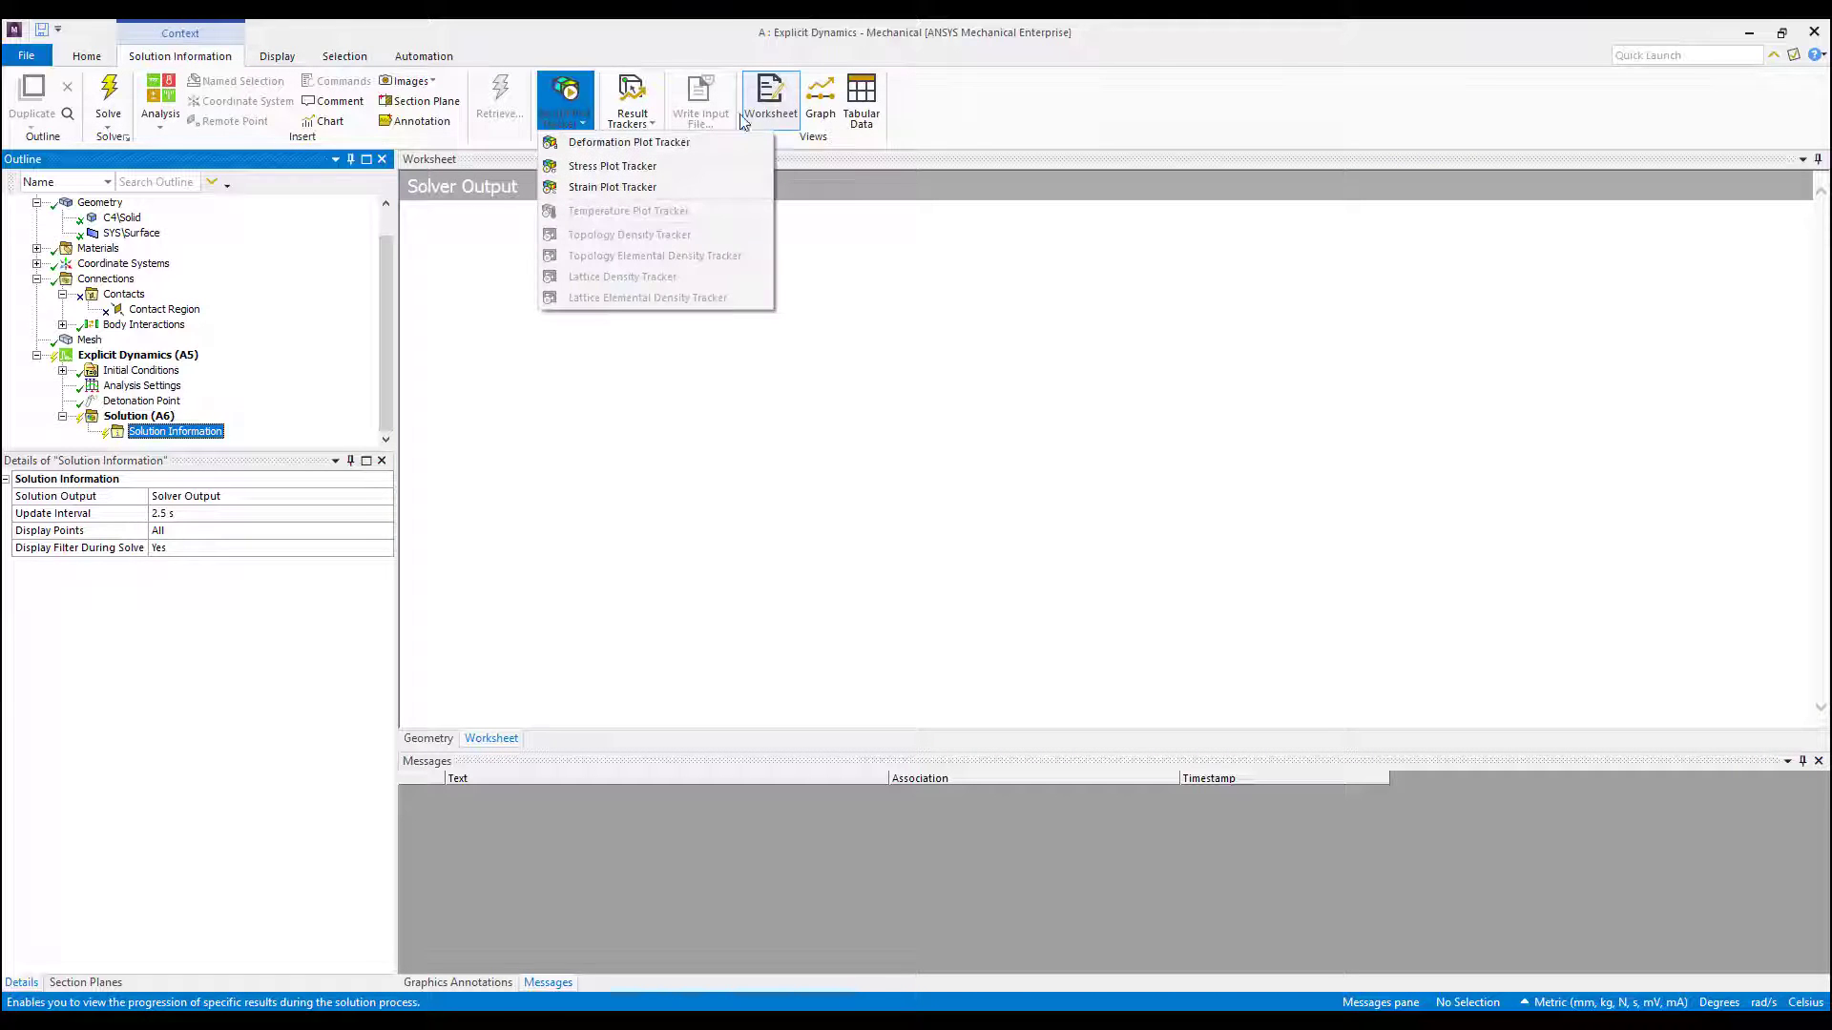
pyautogui.click(940, 208)
# Step: Solve the Explicit Dynamics analysis and open its Solution Information
pyautogui.click(139, 417)
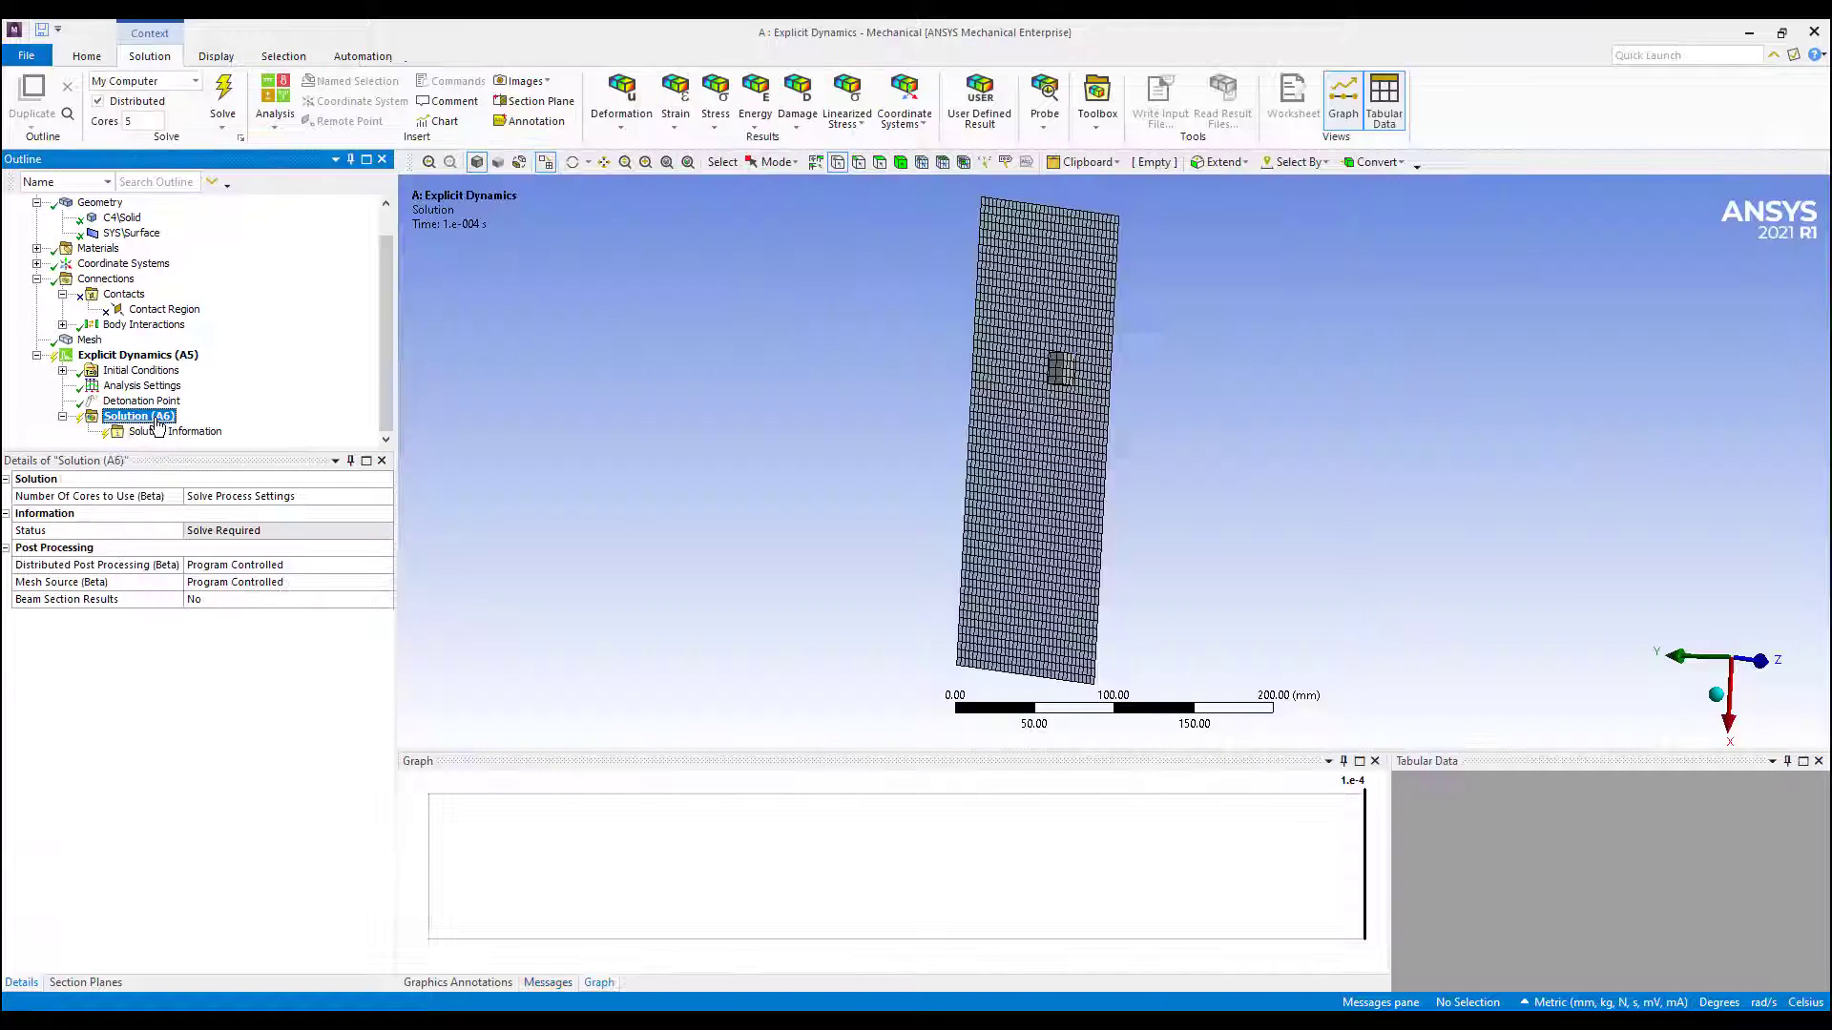
pyautogui.rightClick(158, 426)
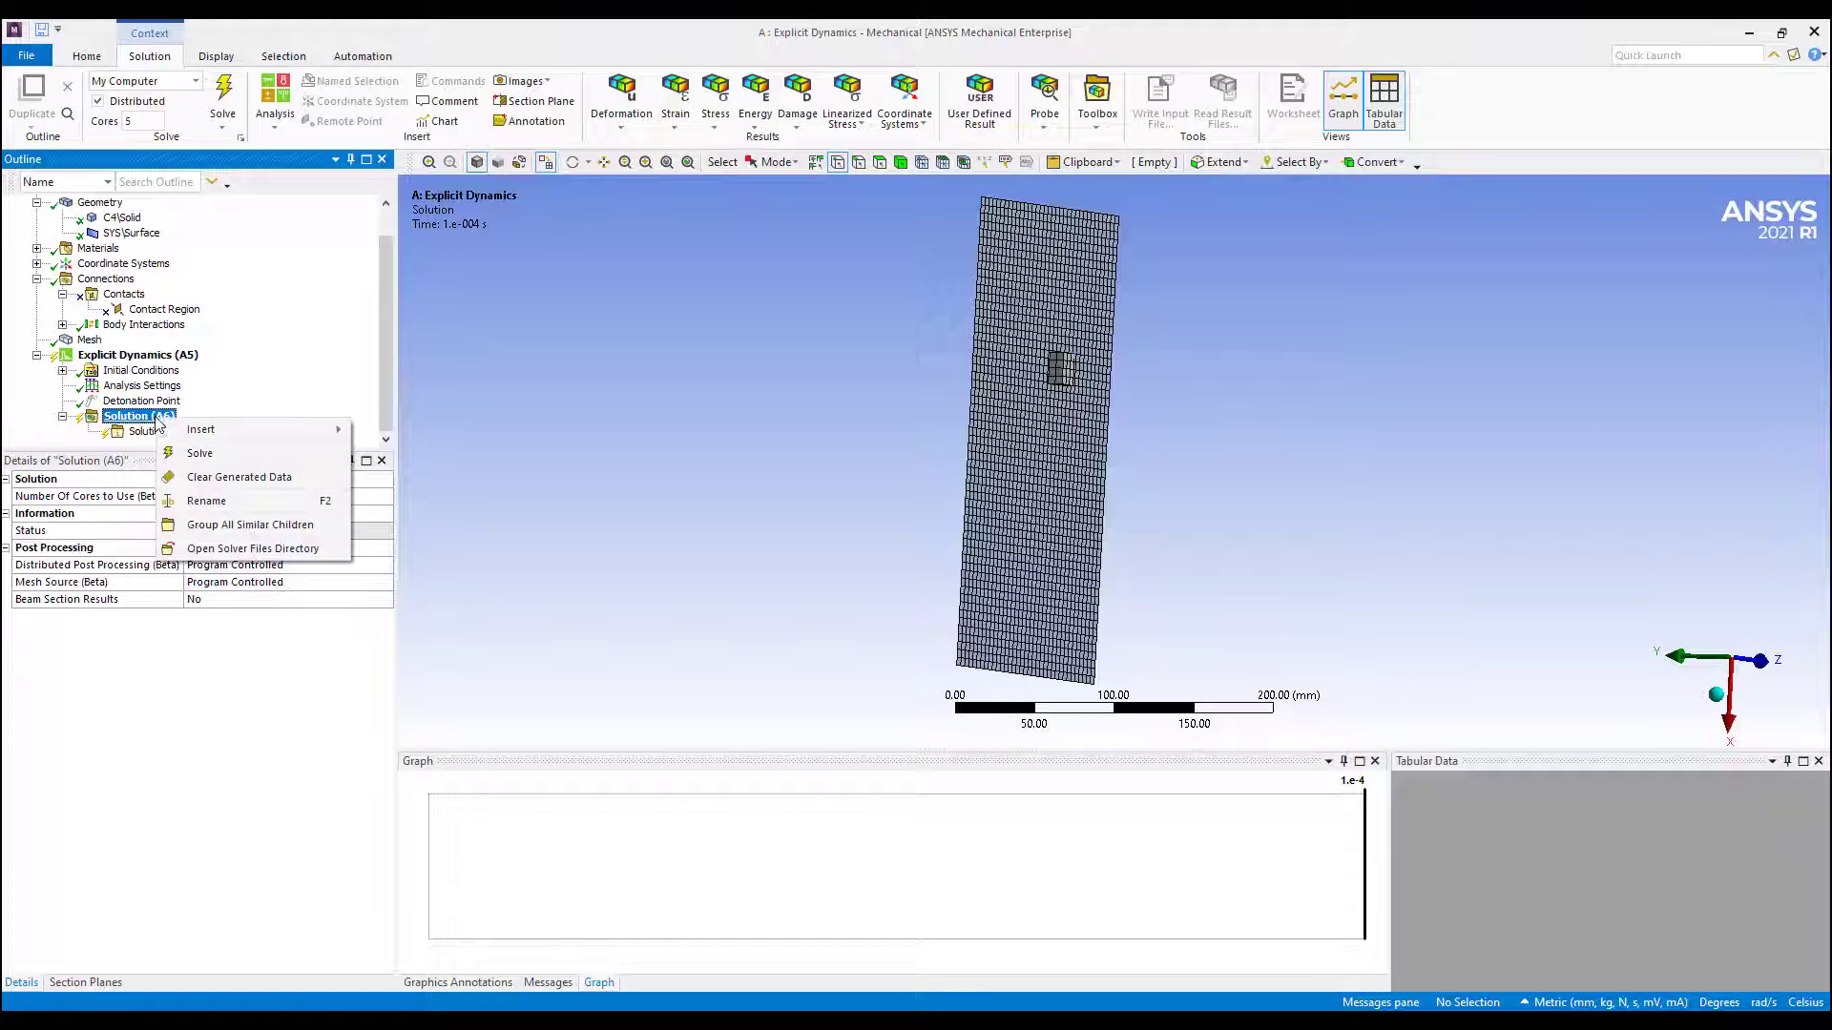
pyautogui.click(210, 455)
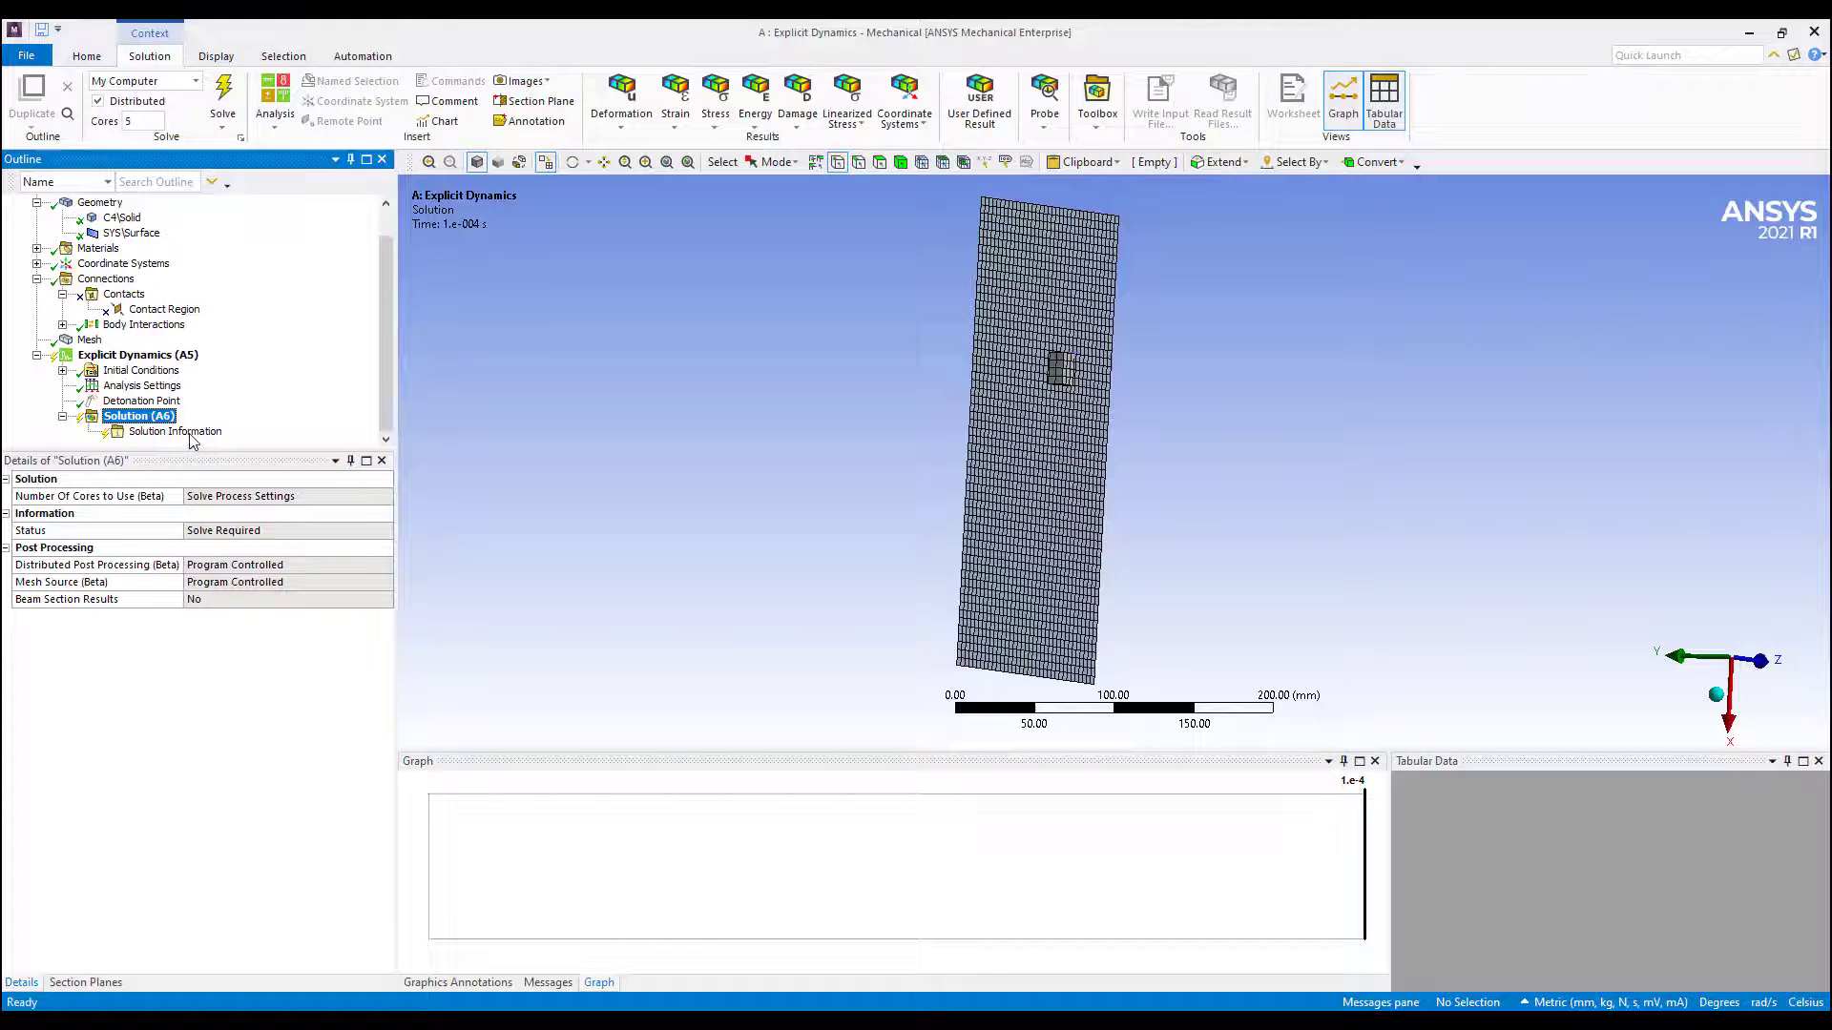
pyautogui.click(191, 433)
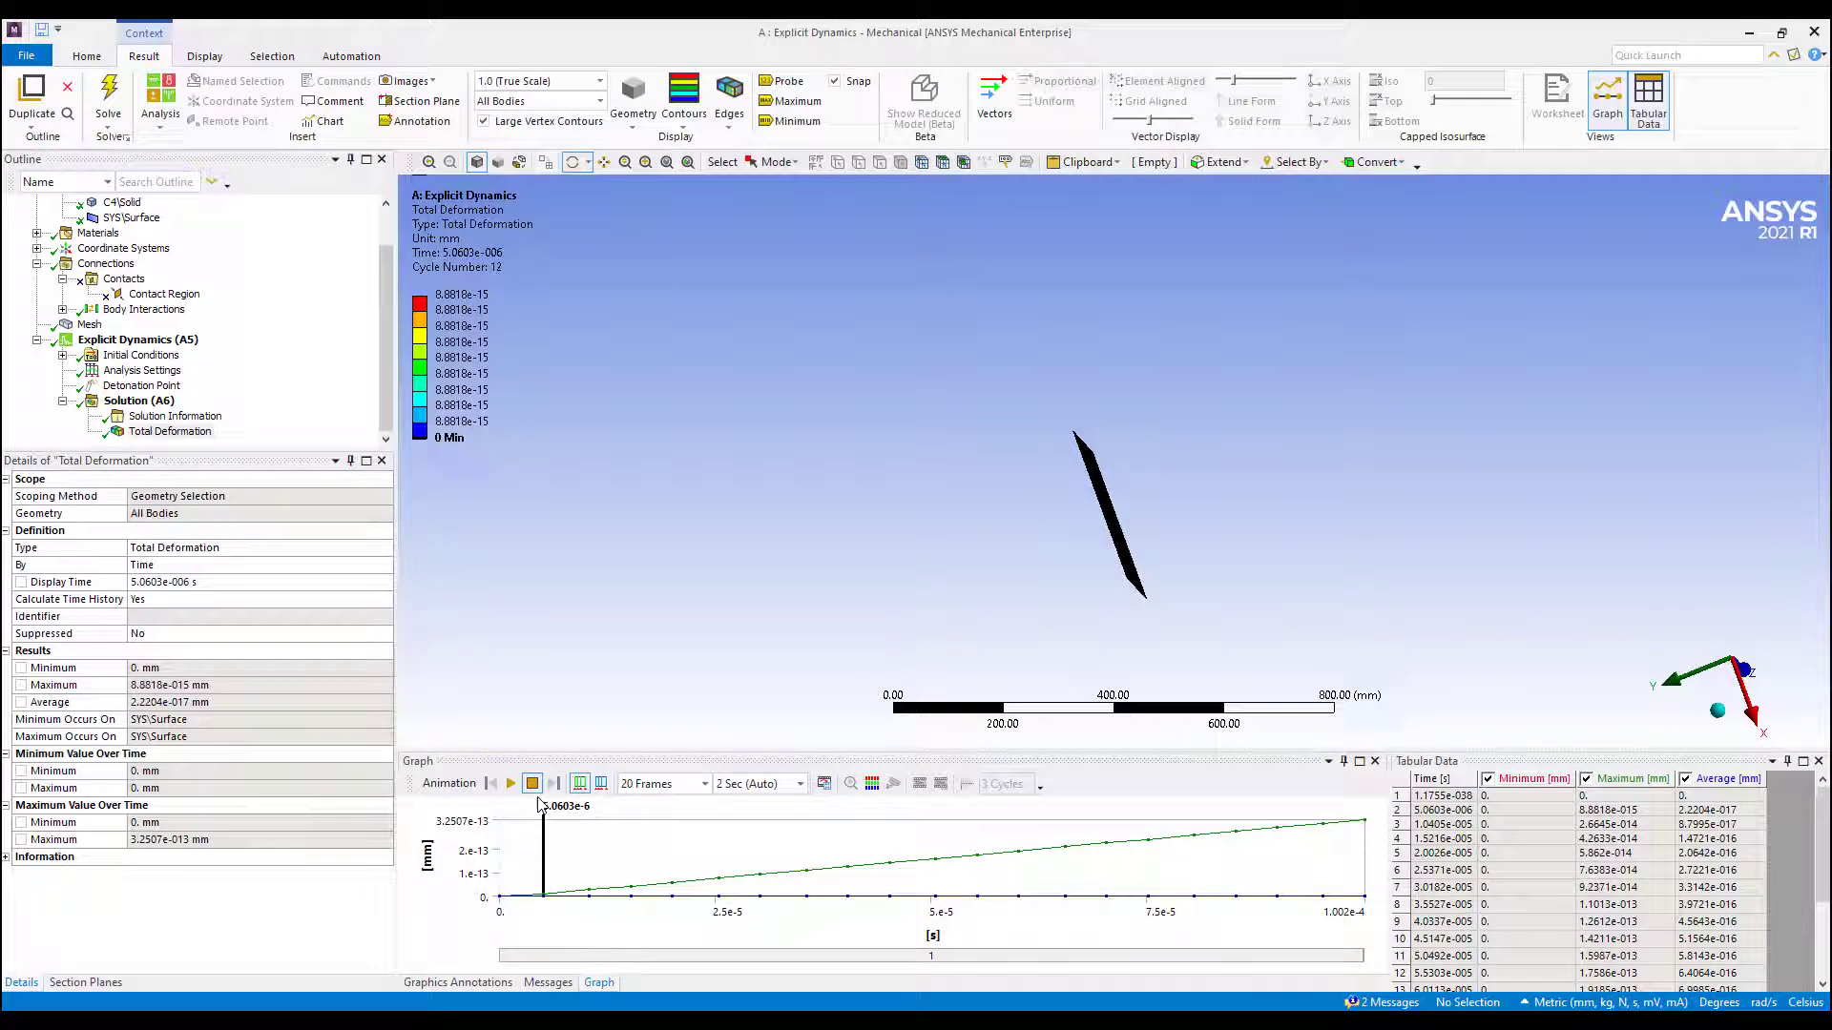
# Step: Play the Total Deformation result animation and stop it
pyautogui.click(513, 785)
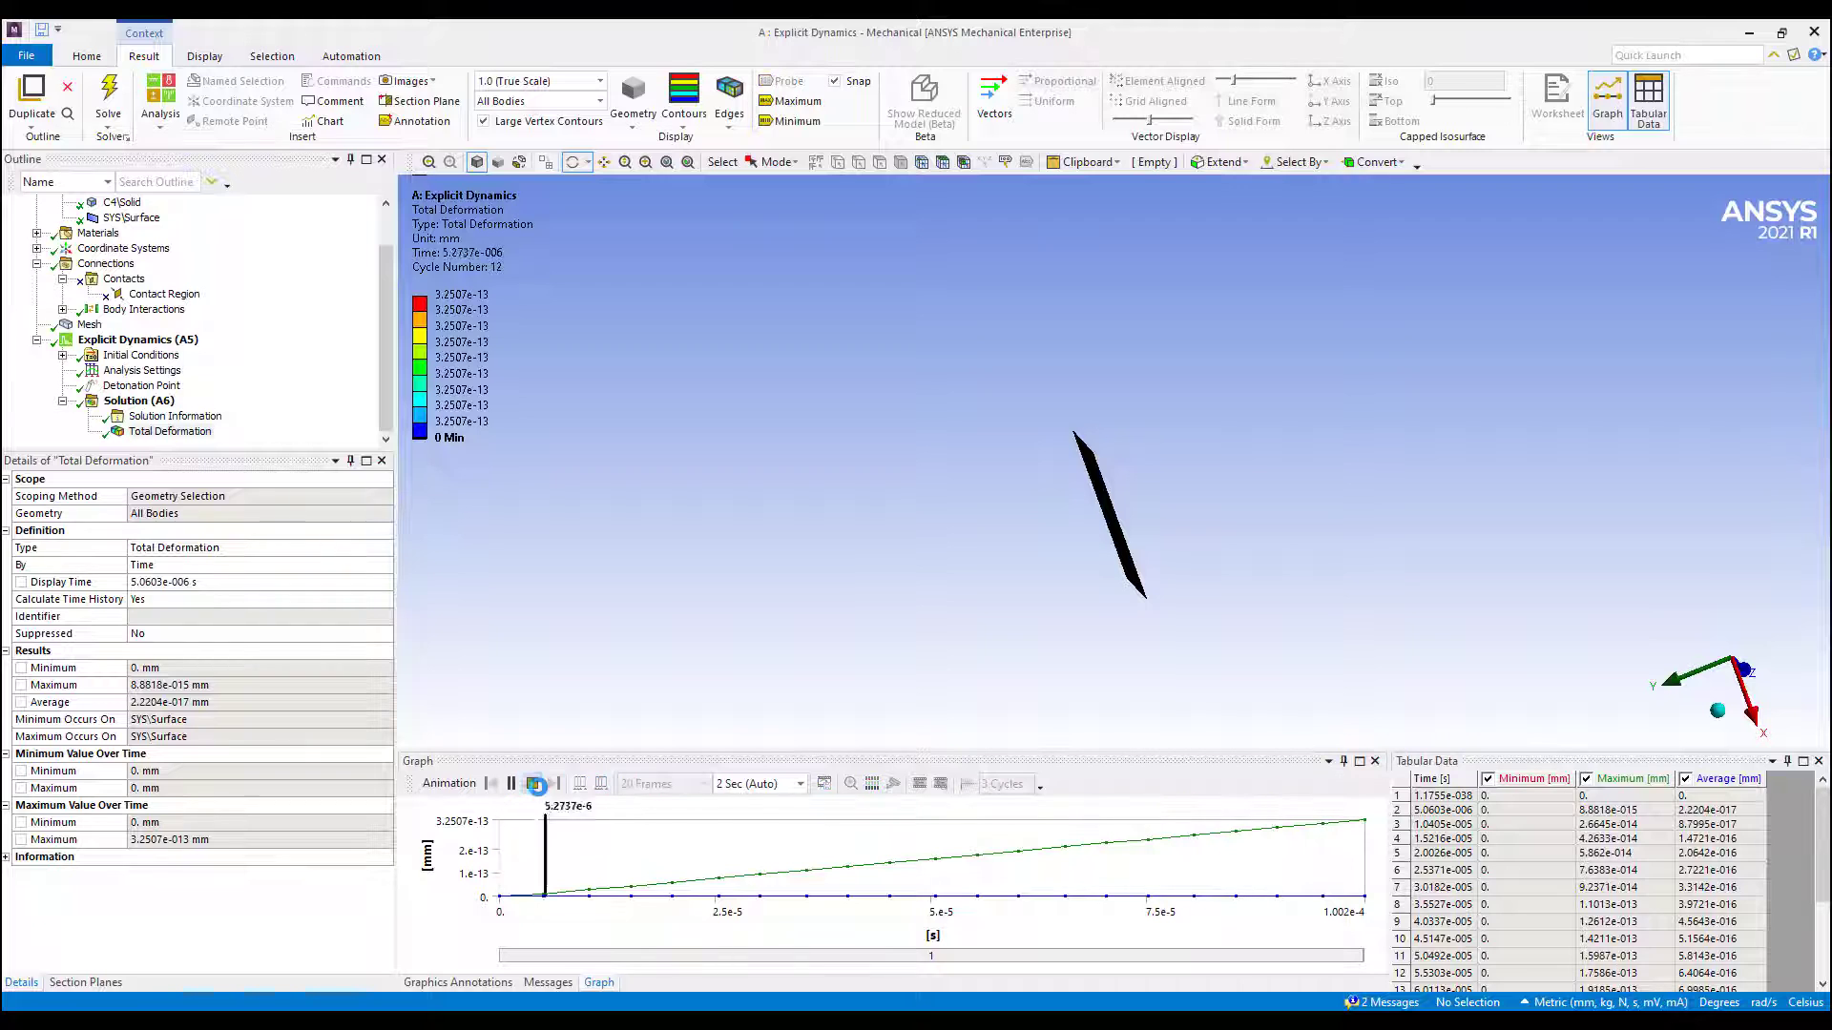
pyautogui.click(537, 788)
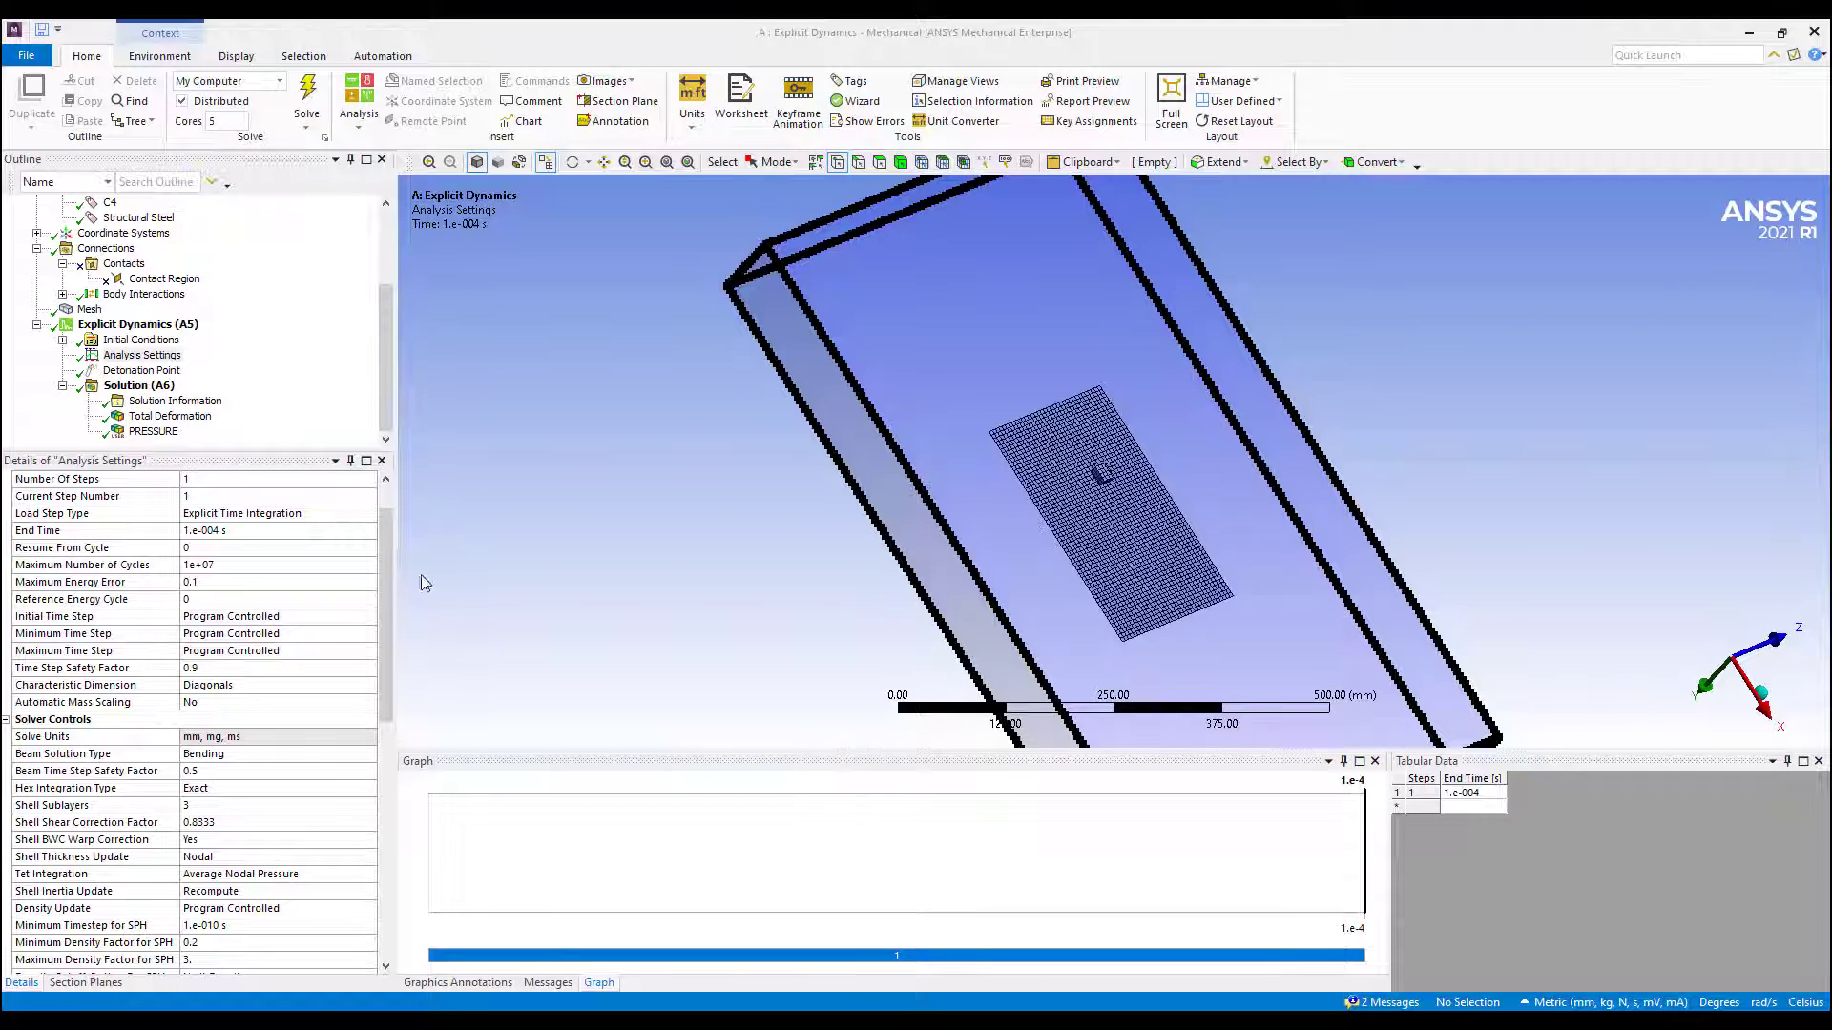
# Step: Set the Euler domain scale factors to X 1.5, Y 5 and Z 1.5, and inspect the resized domain around the plate and charge
pyautogui.scroll(-8, 262, 787)
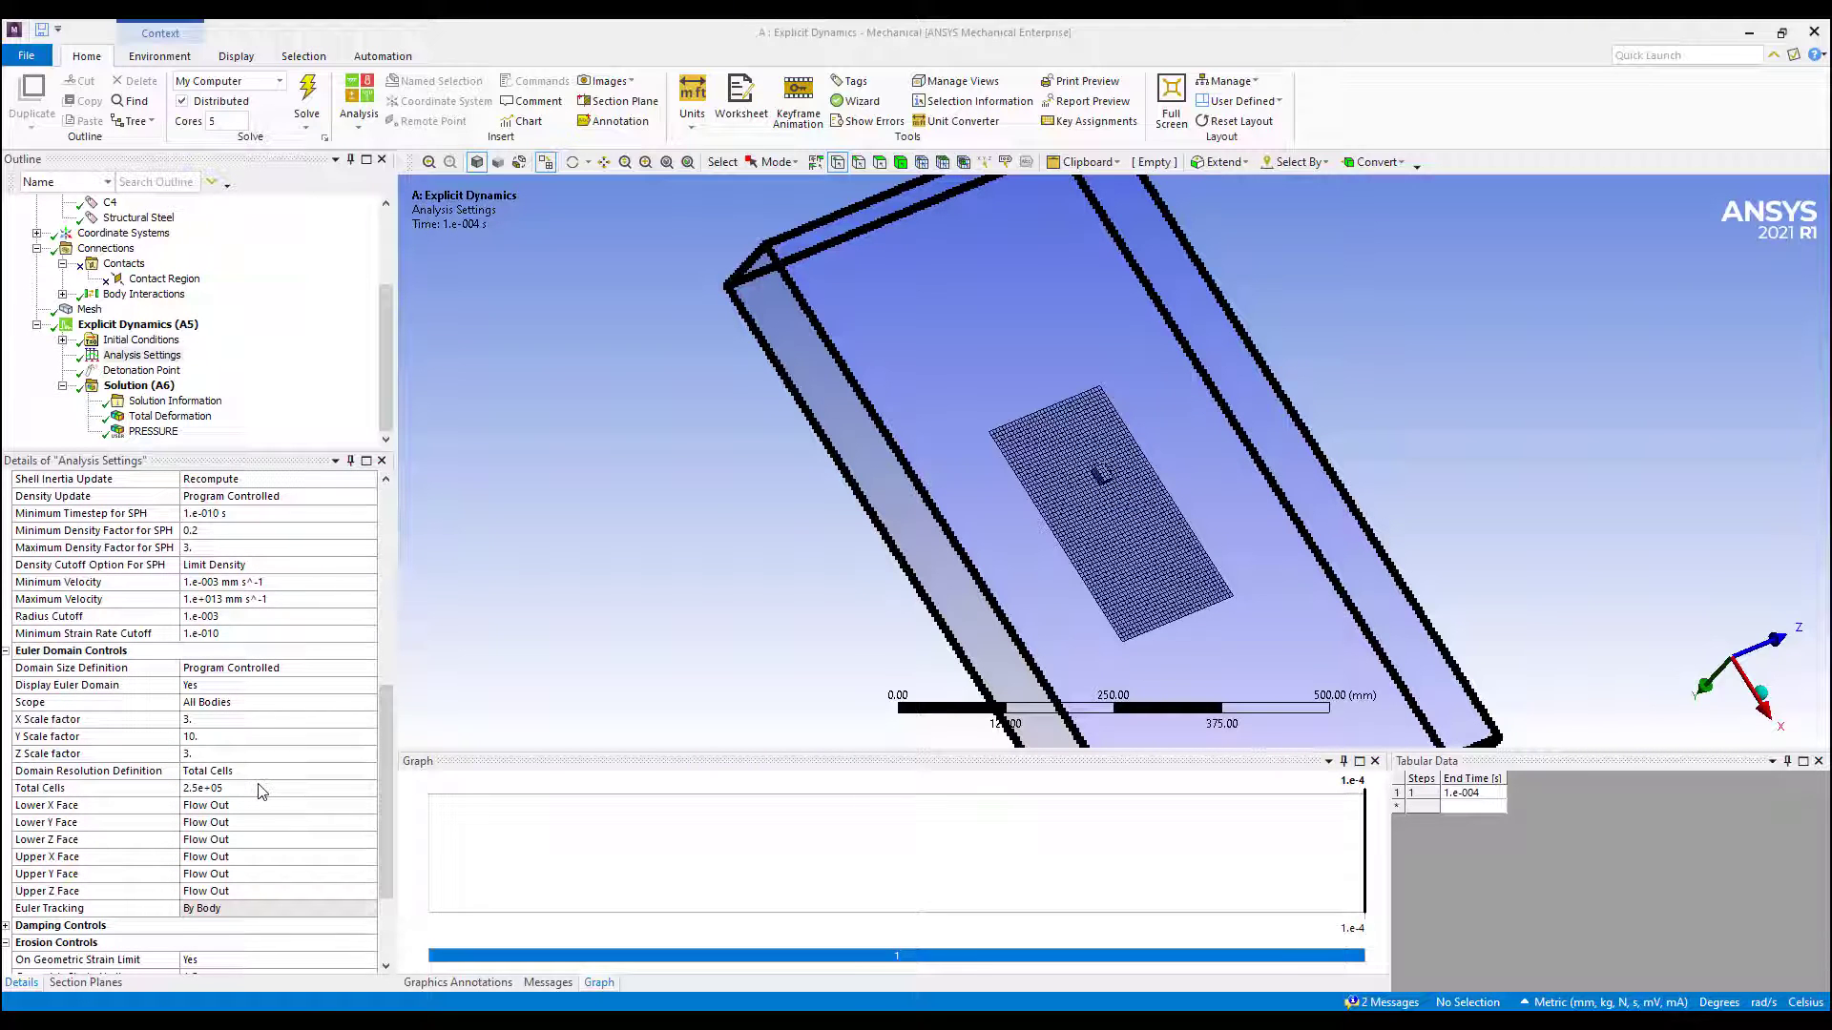
pyautogui.click(205, 735)
pyautogui.click(201, 720)
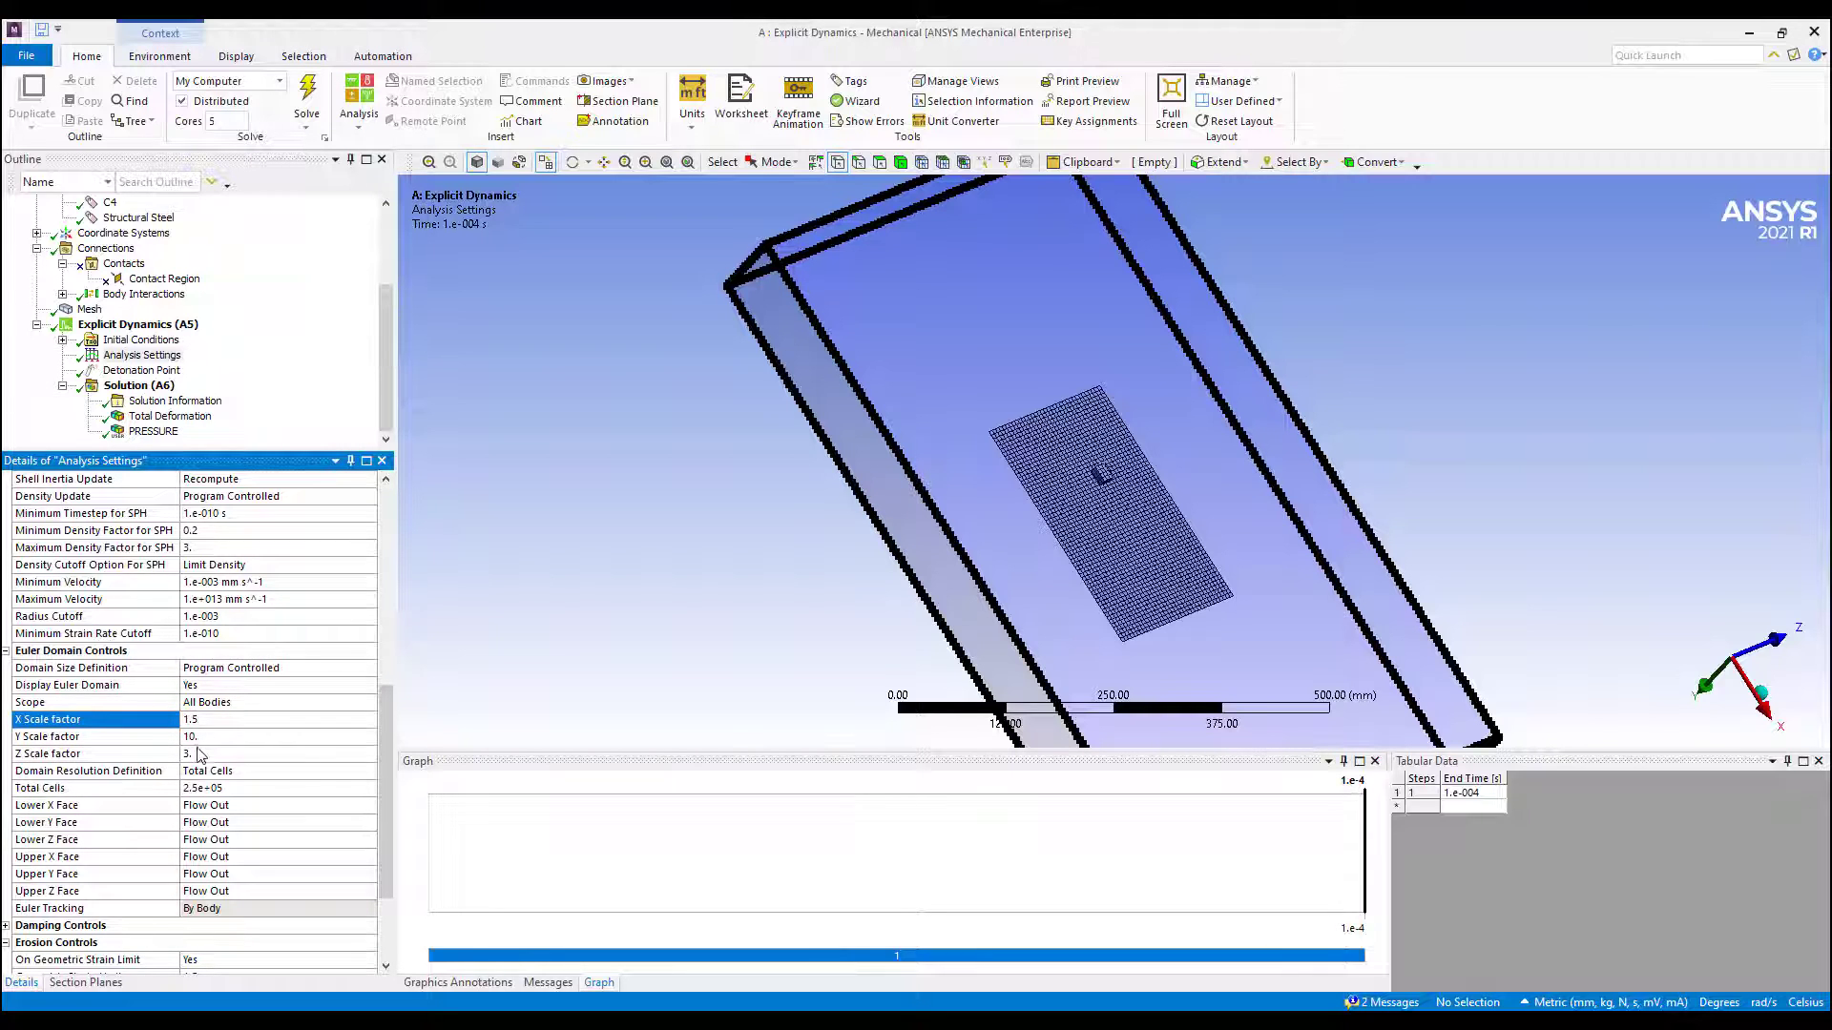
pyautogui.click(198, 754)
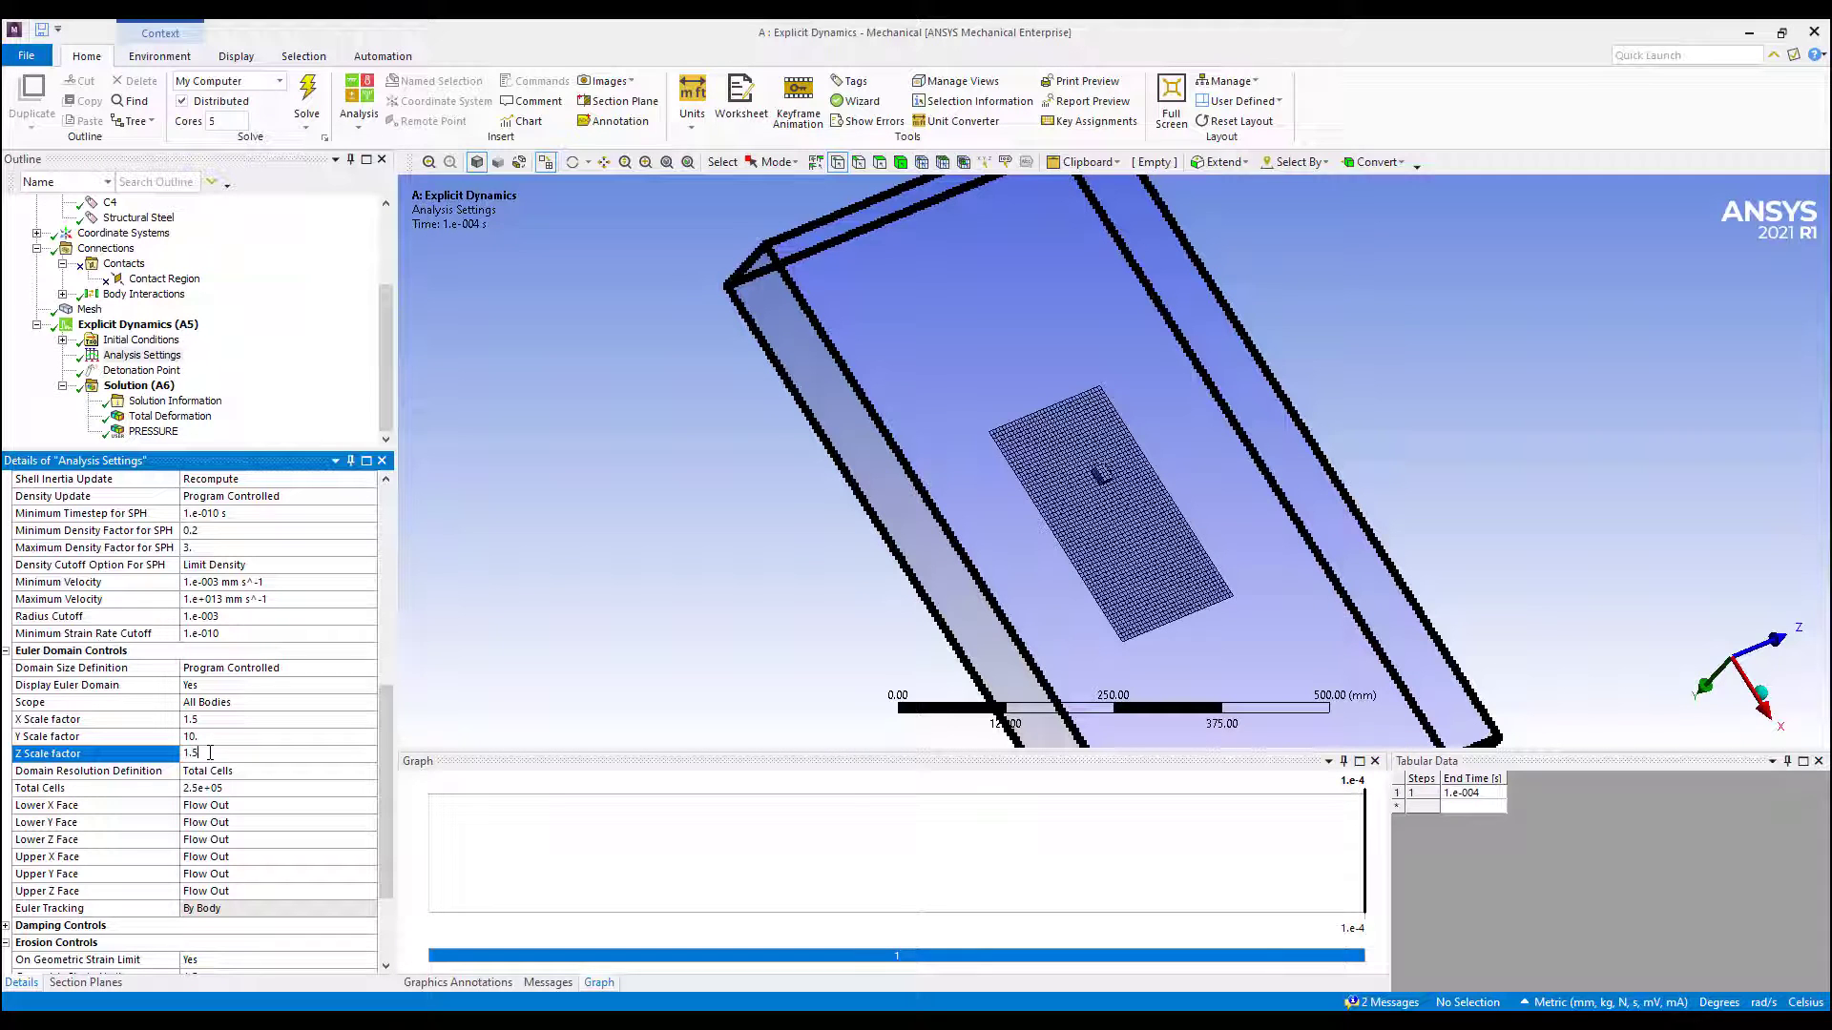
pyautogui.click(229, 735)
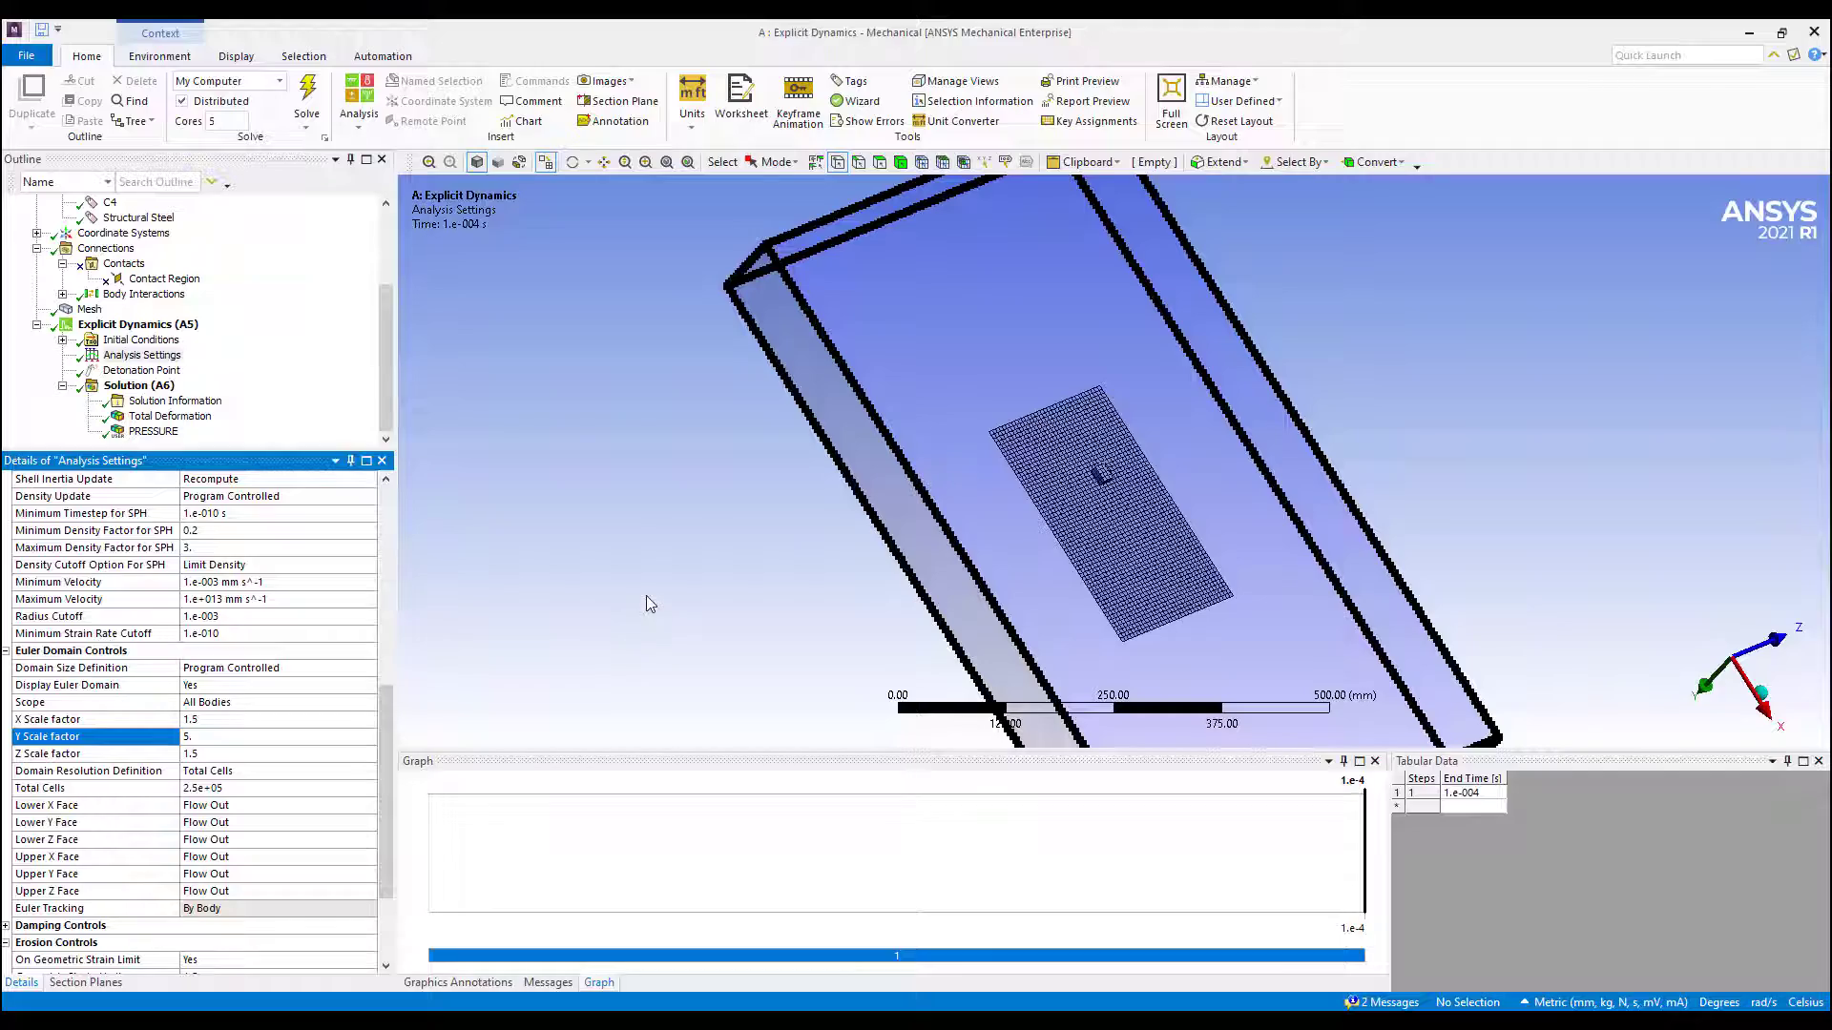
pyautogui.click(138, 324)
pyautogui.click(142, 355)
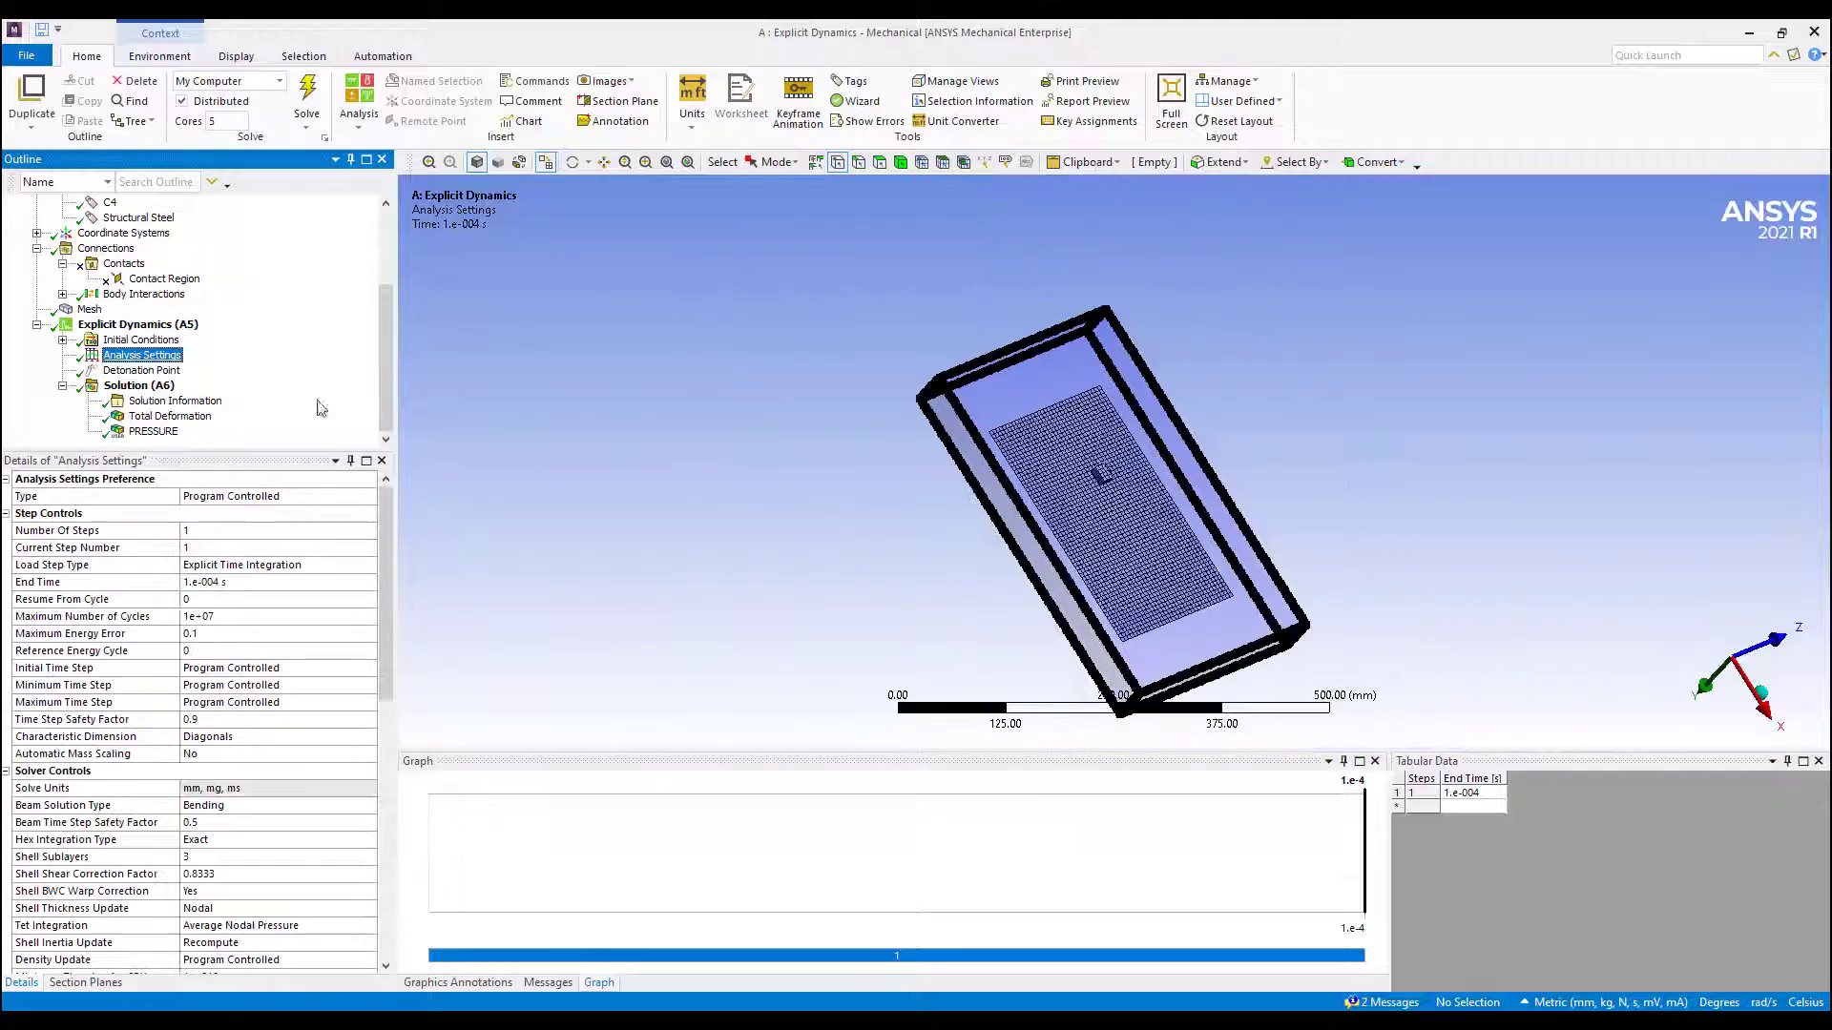
pyautogui.click(1144, 528)
pyautogui.scroll(5, 1198, 535)
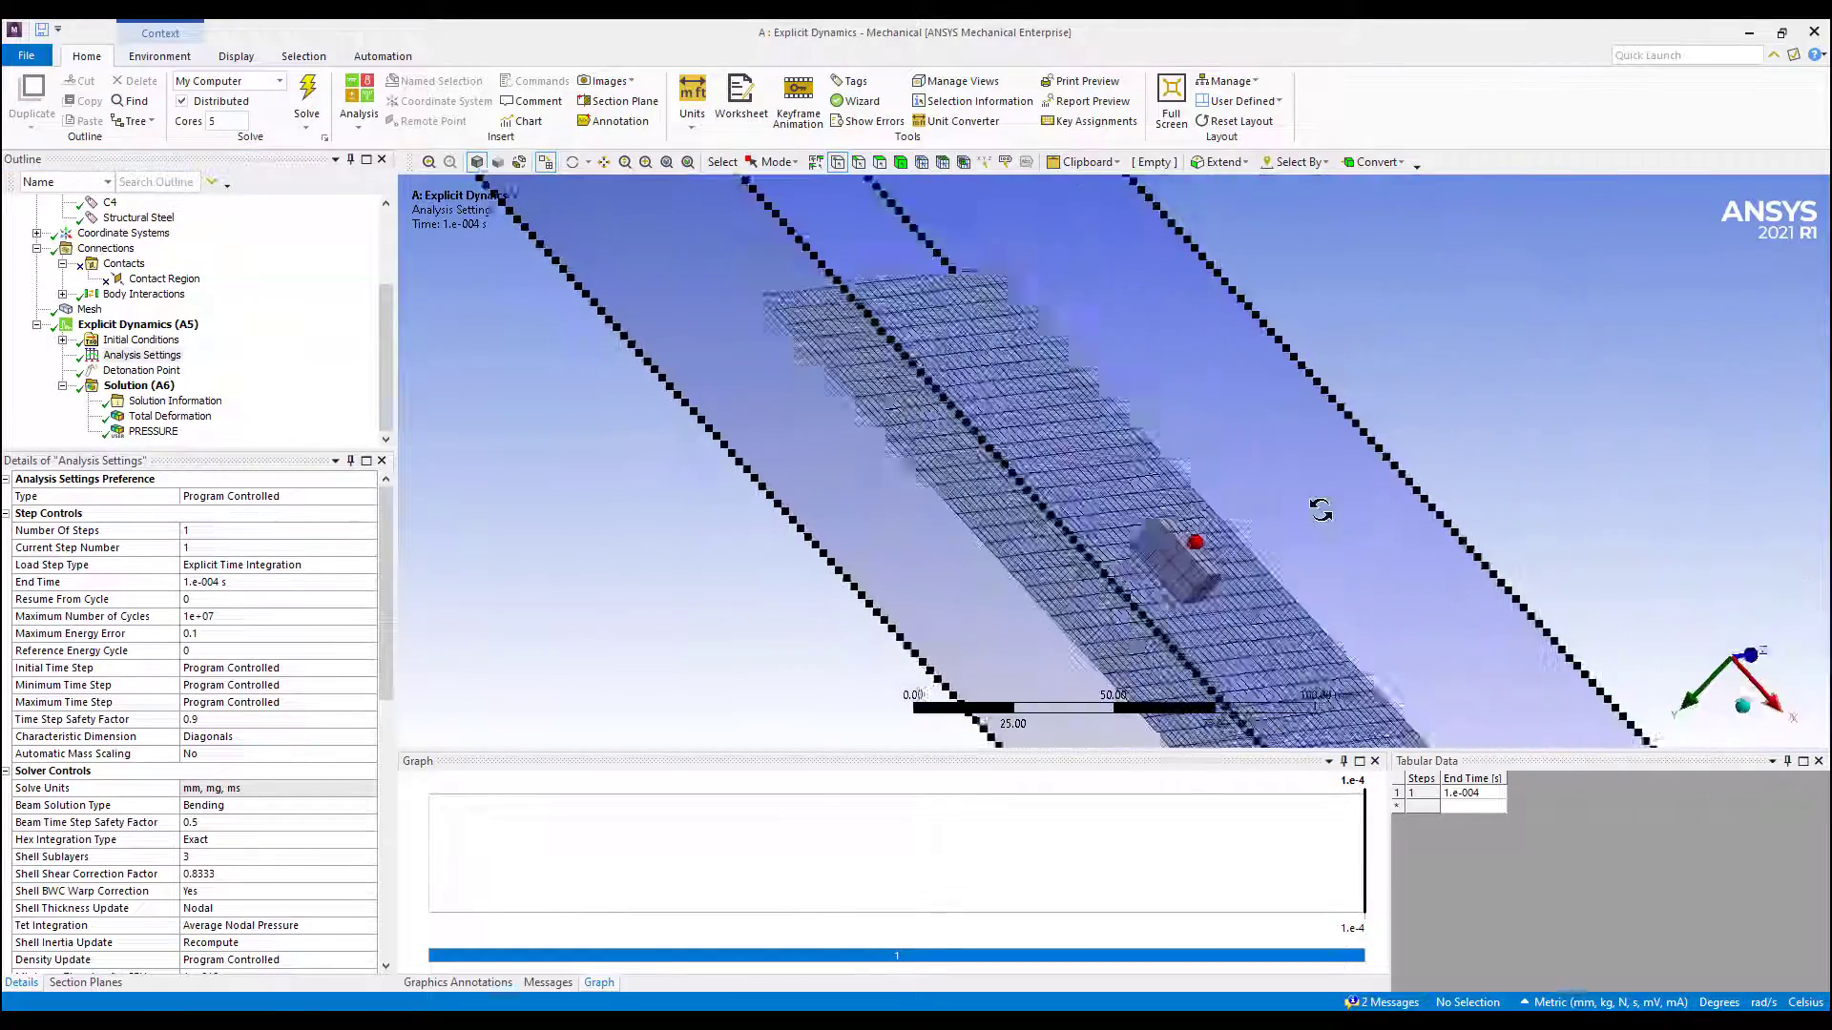
pyautogui.moveTo(1320, 510); pyautogui.dragTo(1336, 509)
pyautogui.moveTo(1351, 512); pyautogui.dragTo(1019, 600, button='middle')
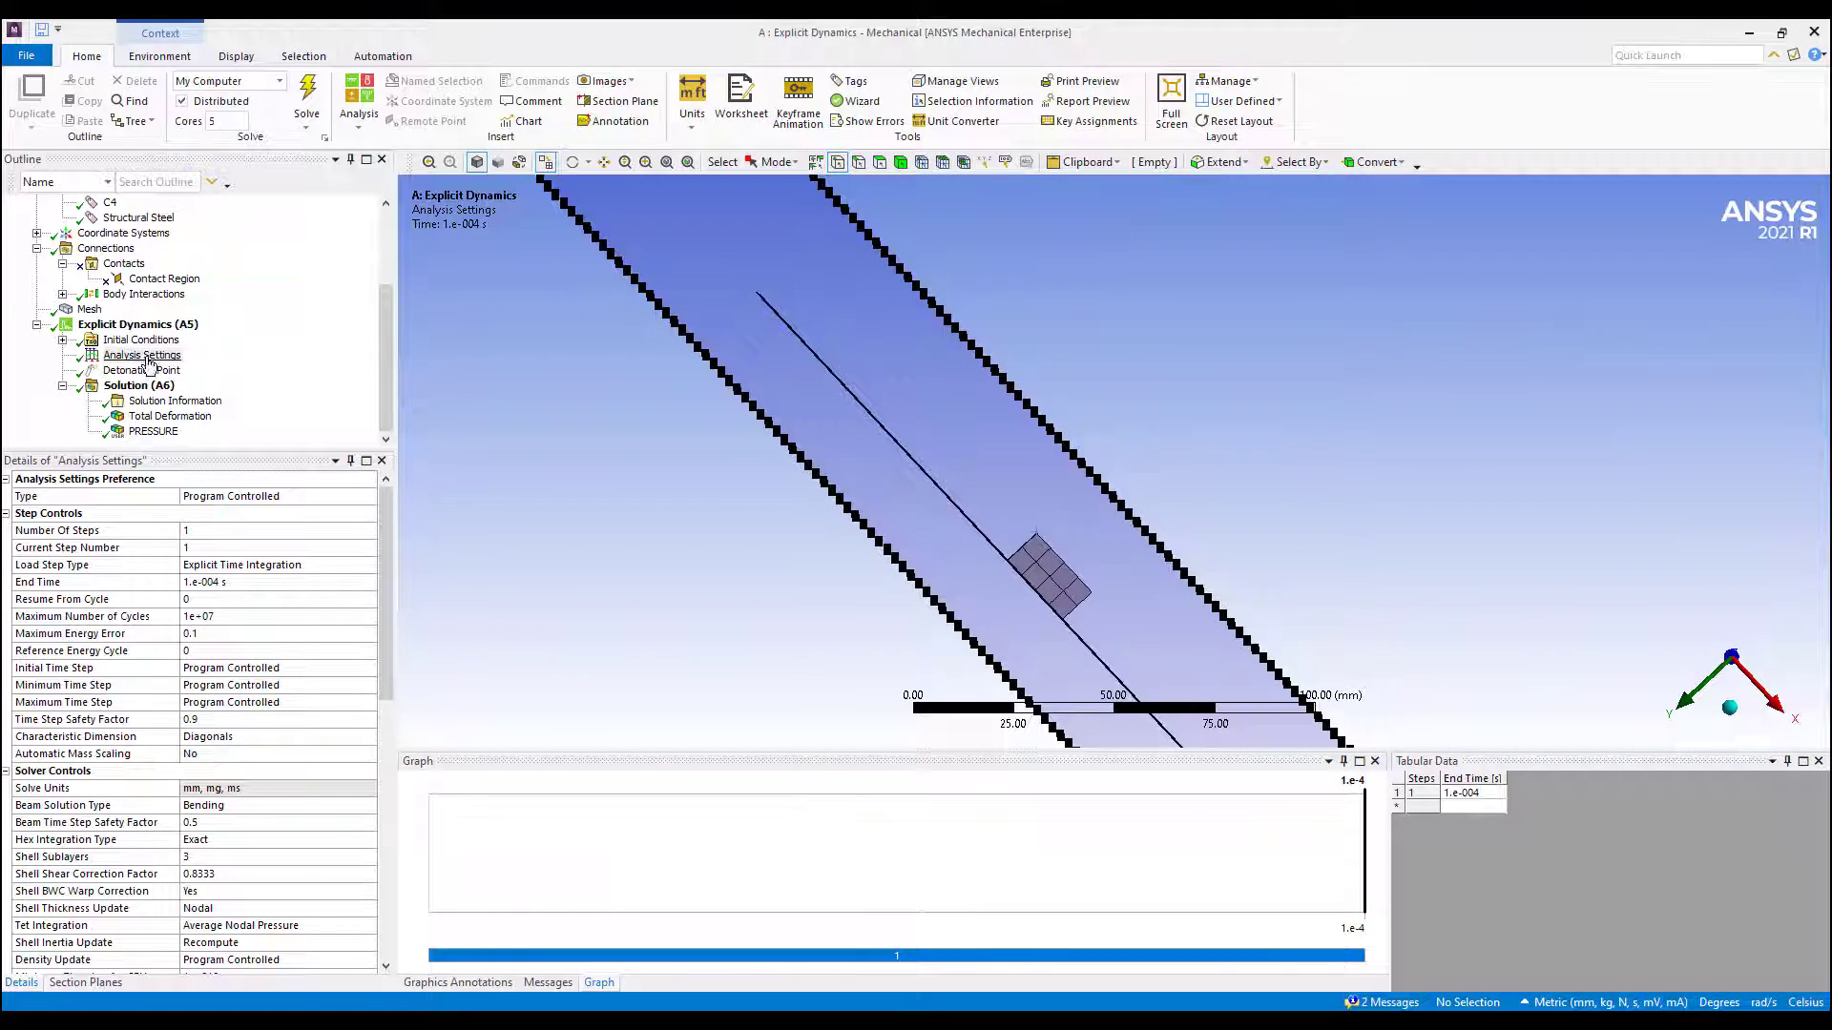
# Step: Set Result Number Of Points in the Output Controls to 50 and solve the analysis again
pyautogui.scroll(-10, 261, 760)
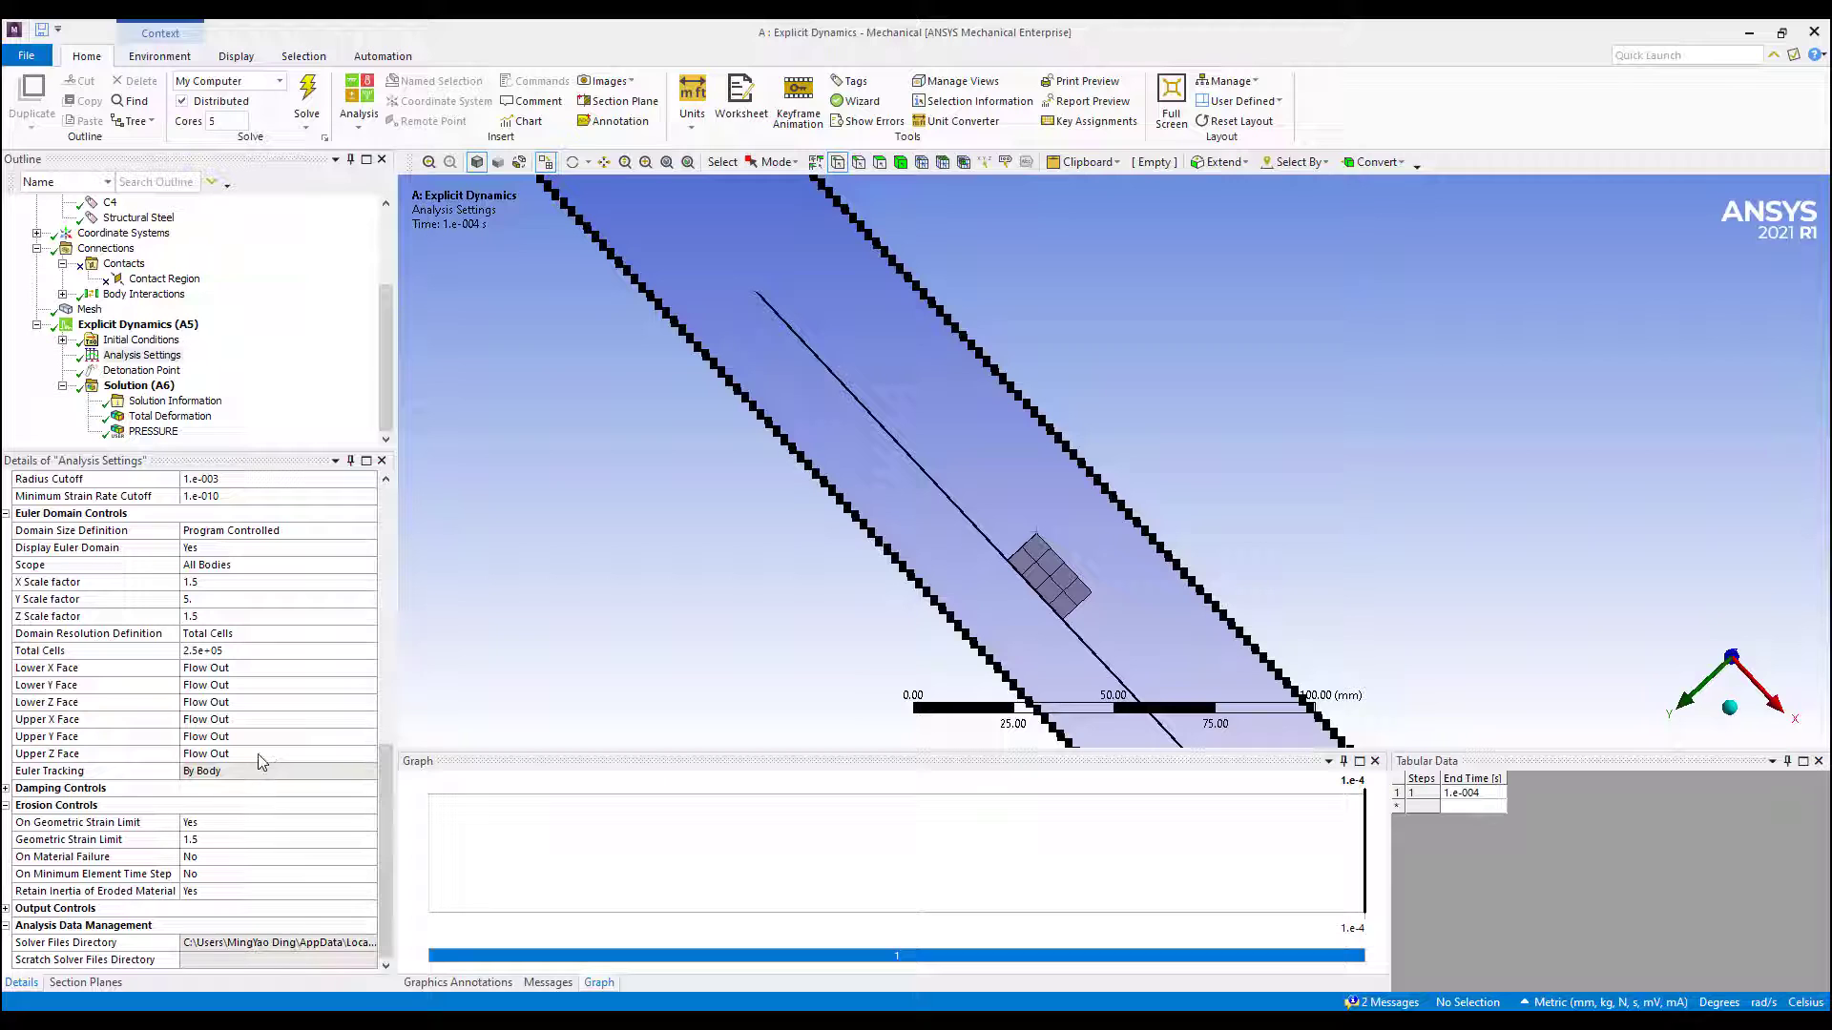
pyautogui.click(6, 909)
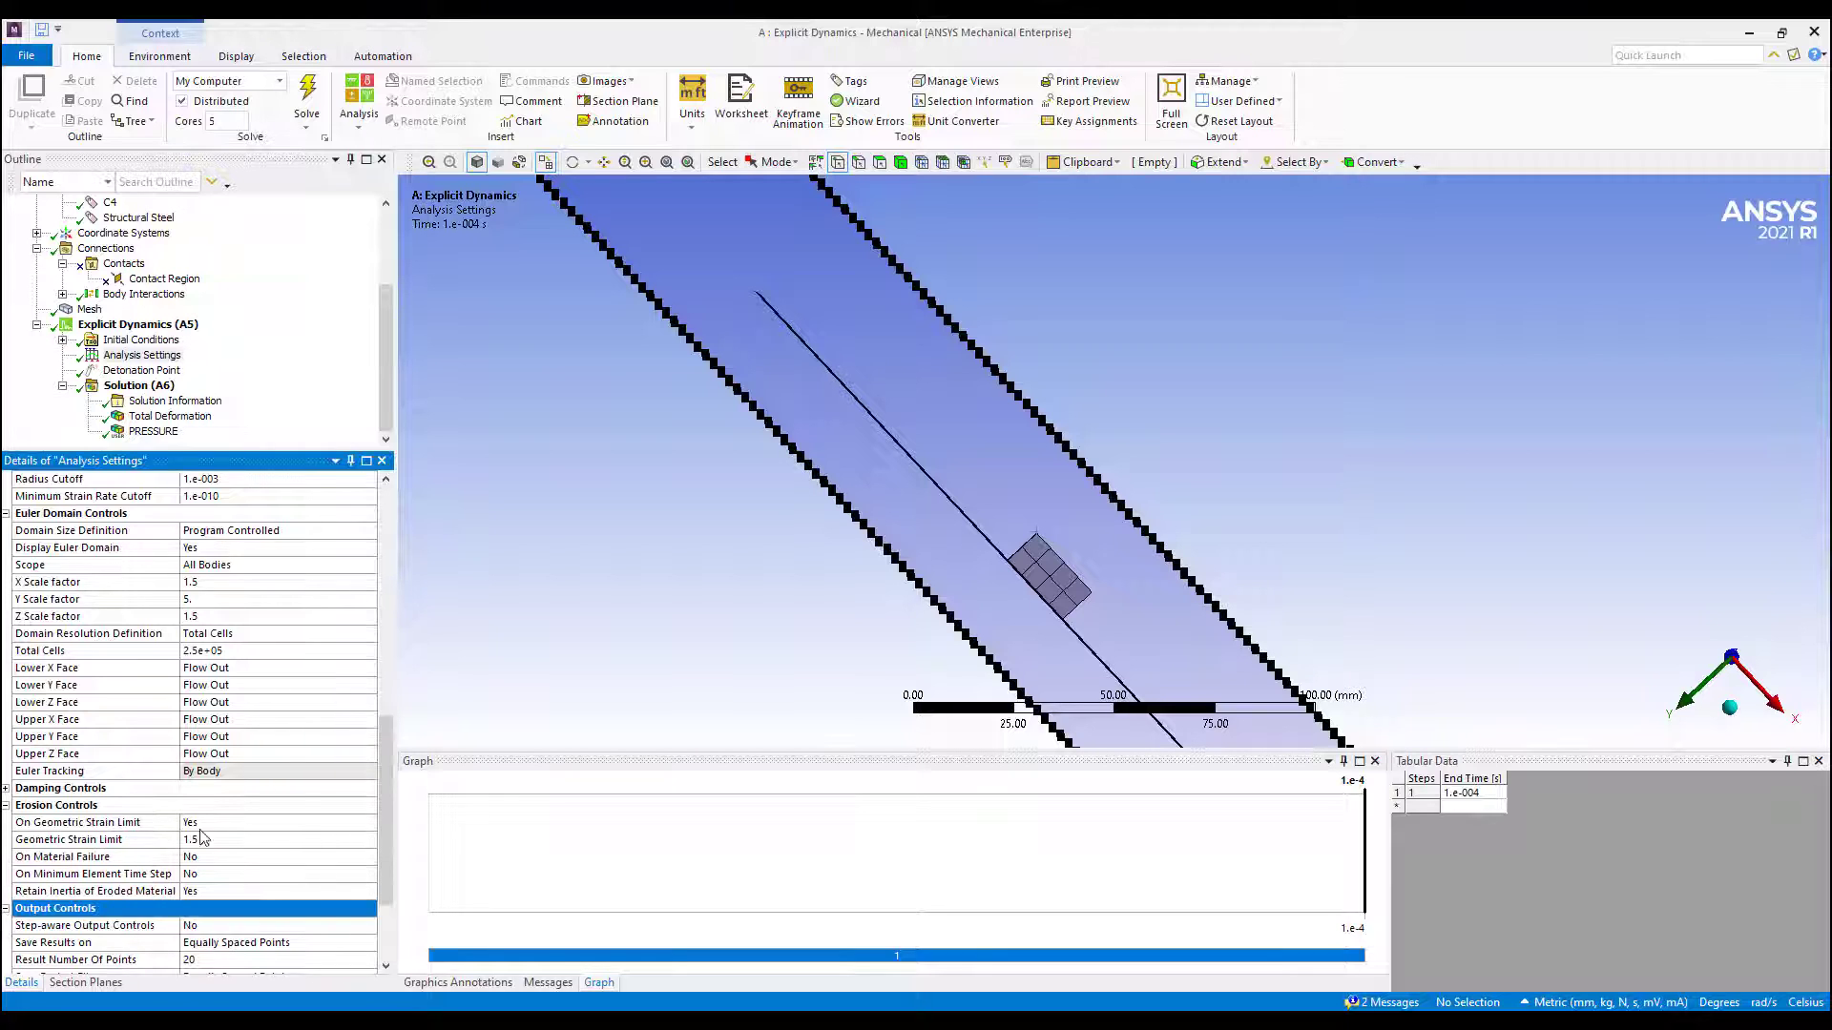
pyautogui.scroll(-3, 143, 859)
pyautogui.click(225, 822)
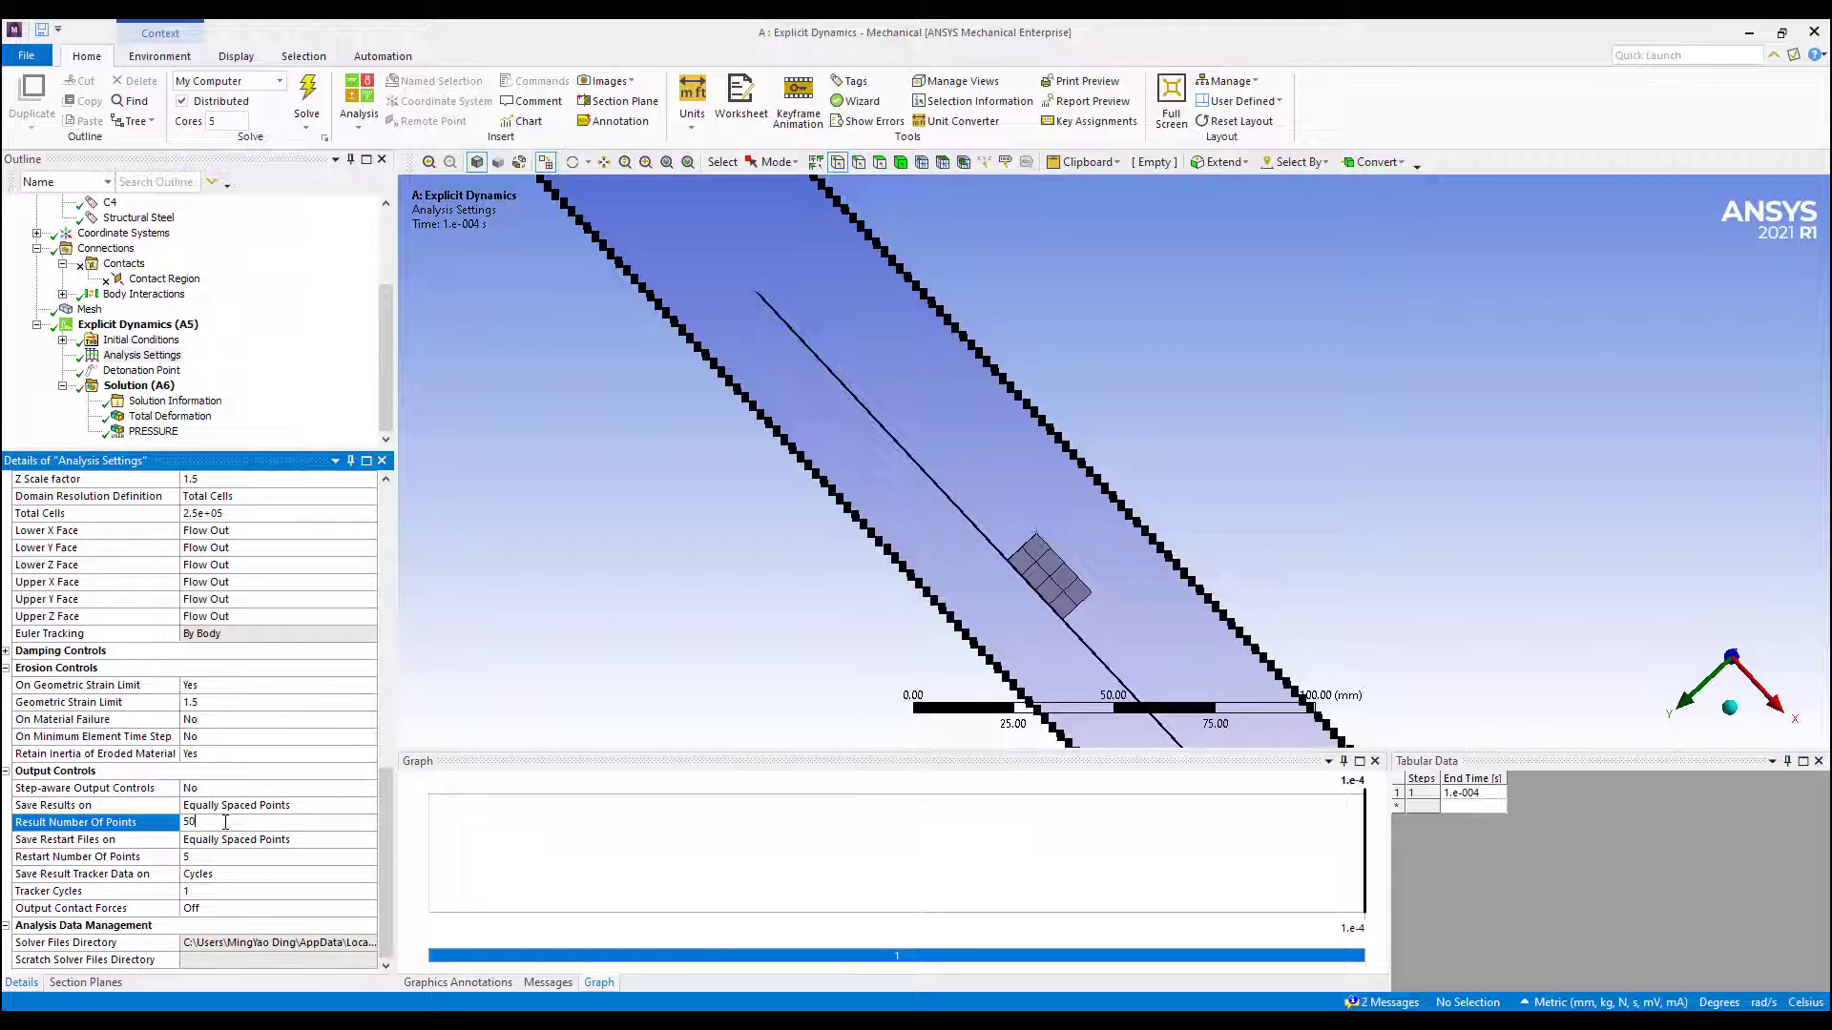
pyautogui.write('50')
pyautogui.press('Return')
pyautogui.rightClick(124, 388)
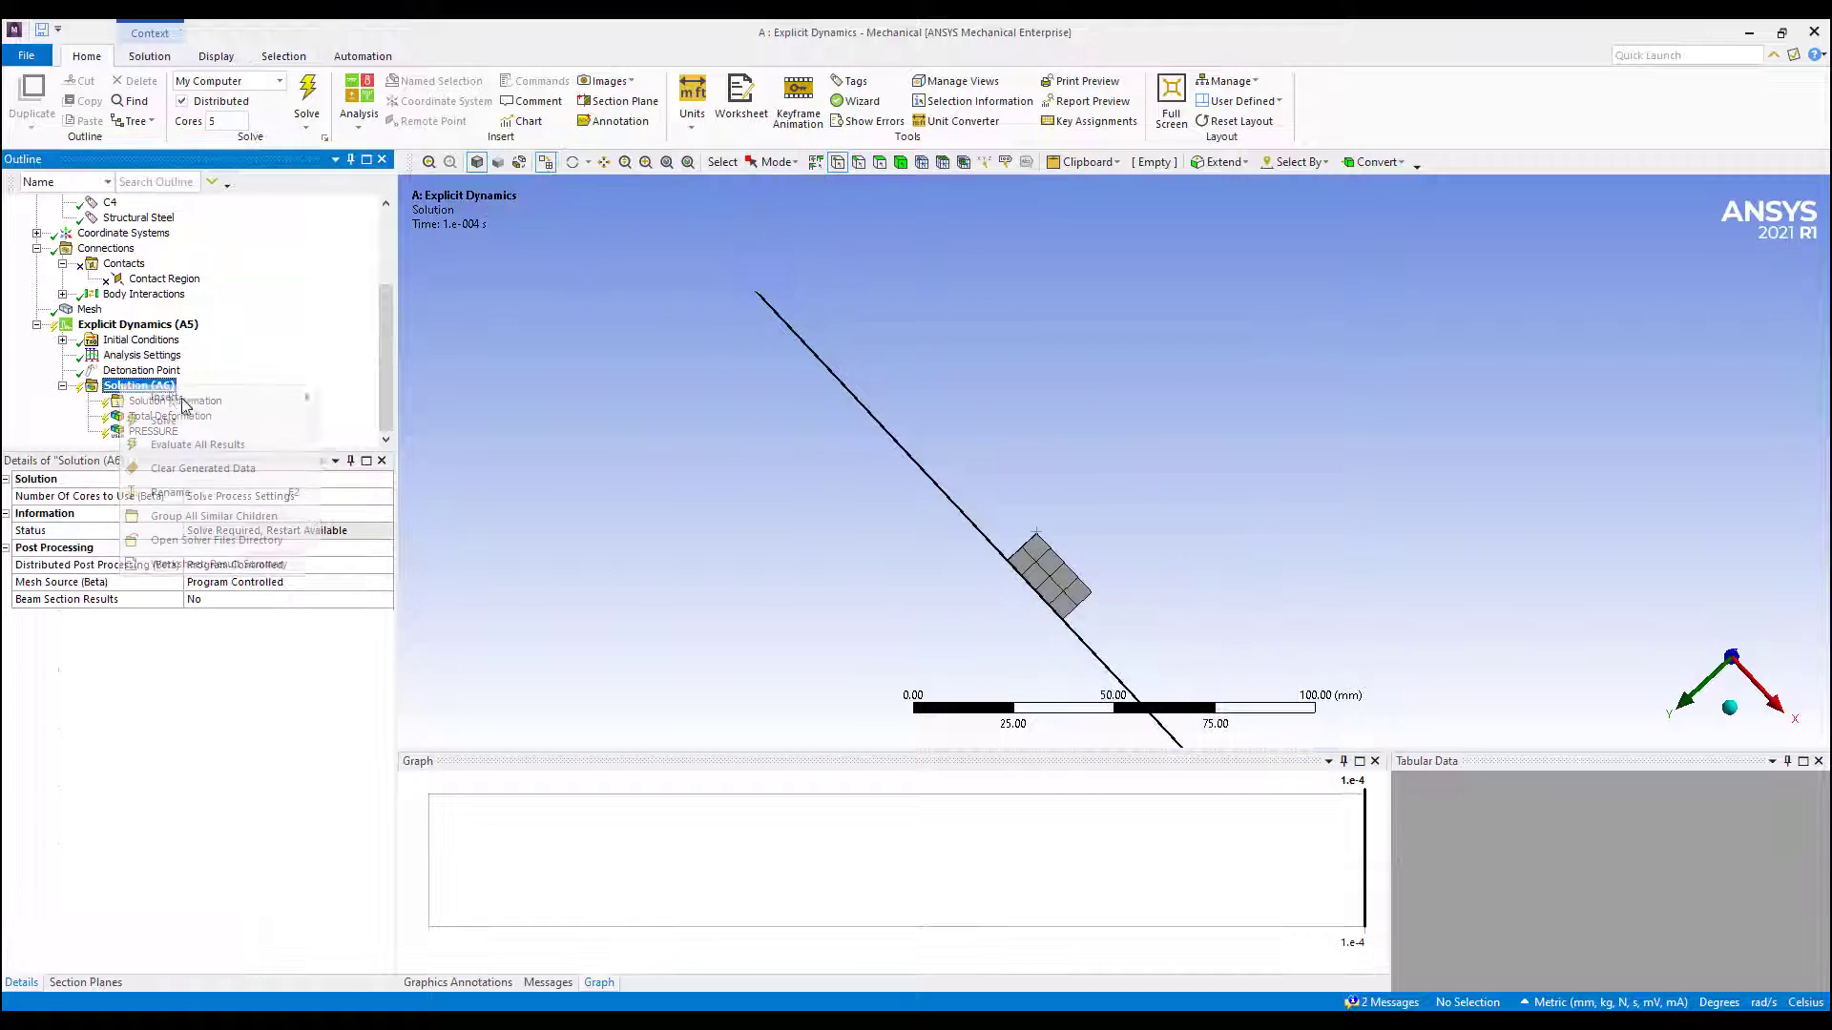
pyautogui.click(194, 421)
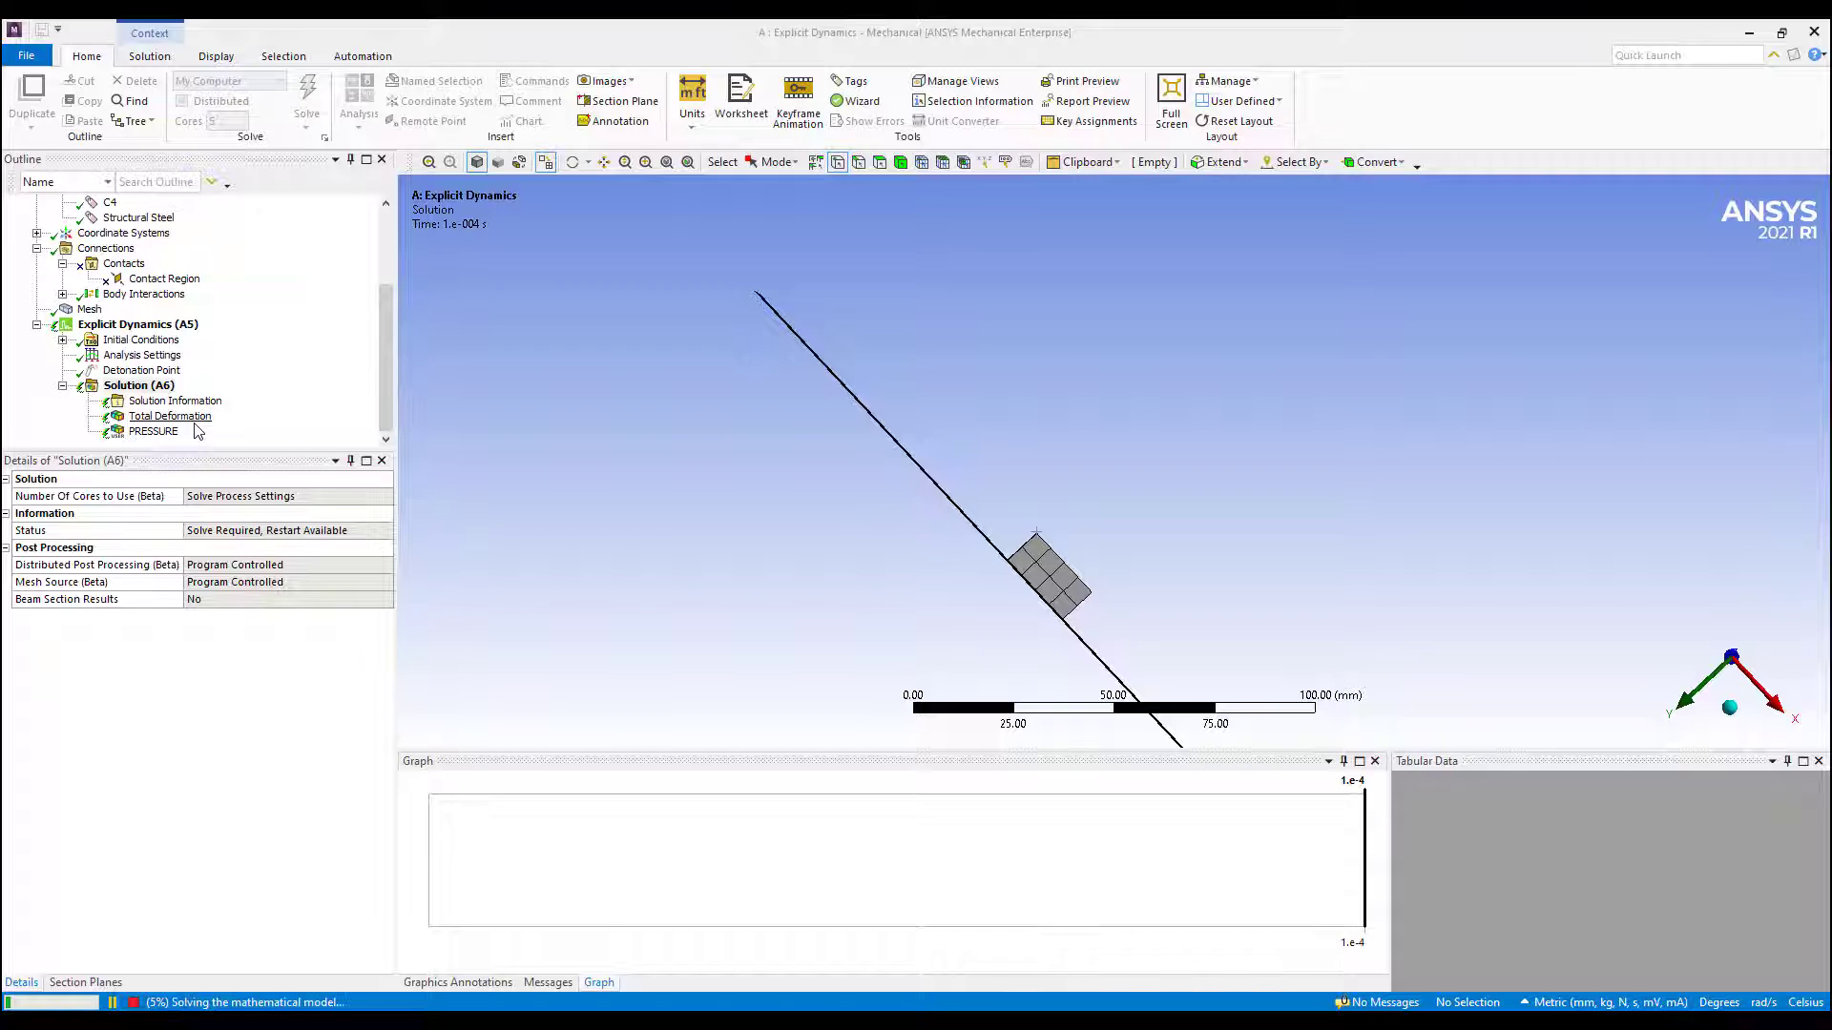
# Step: Check the Solution Information solver output, and display the Total Deformation result at the start time of the analysis
pyautogui.click(184, 401)
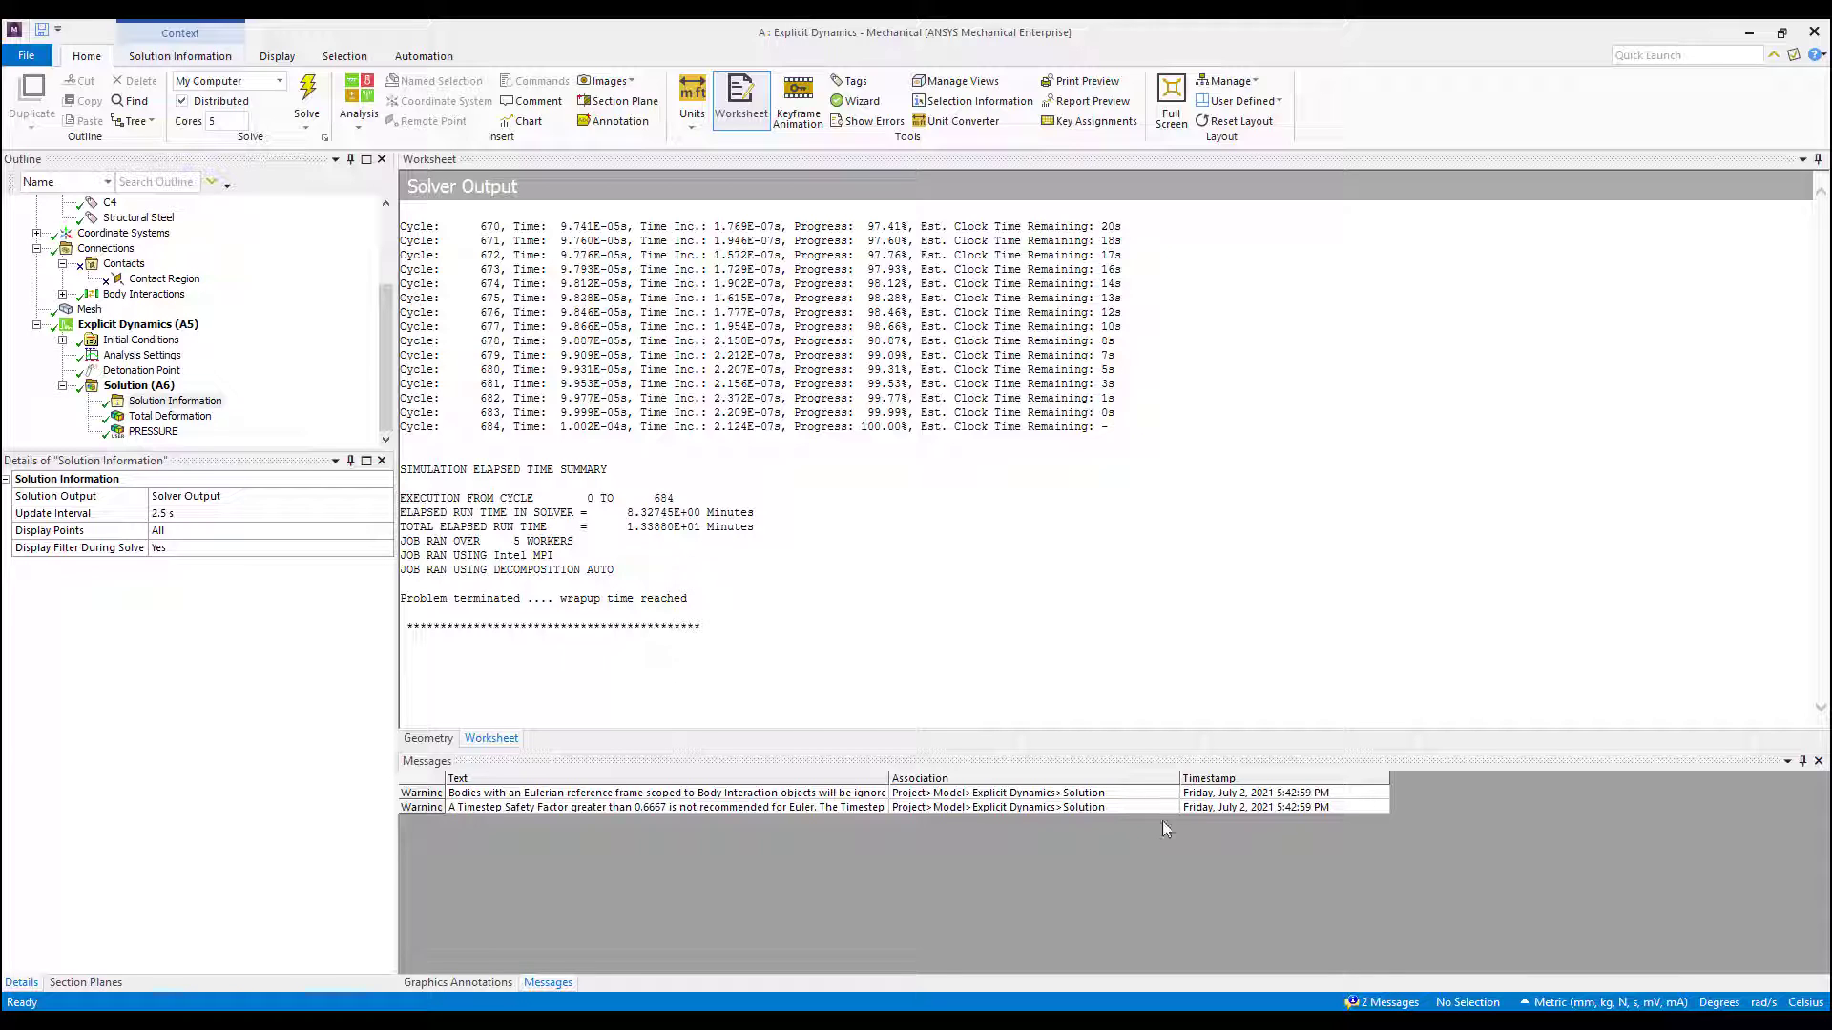
pyautogui.click(170, 416)
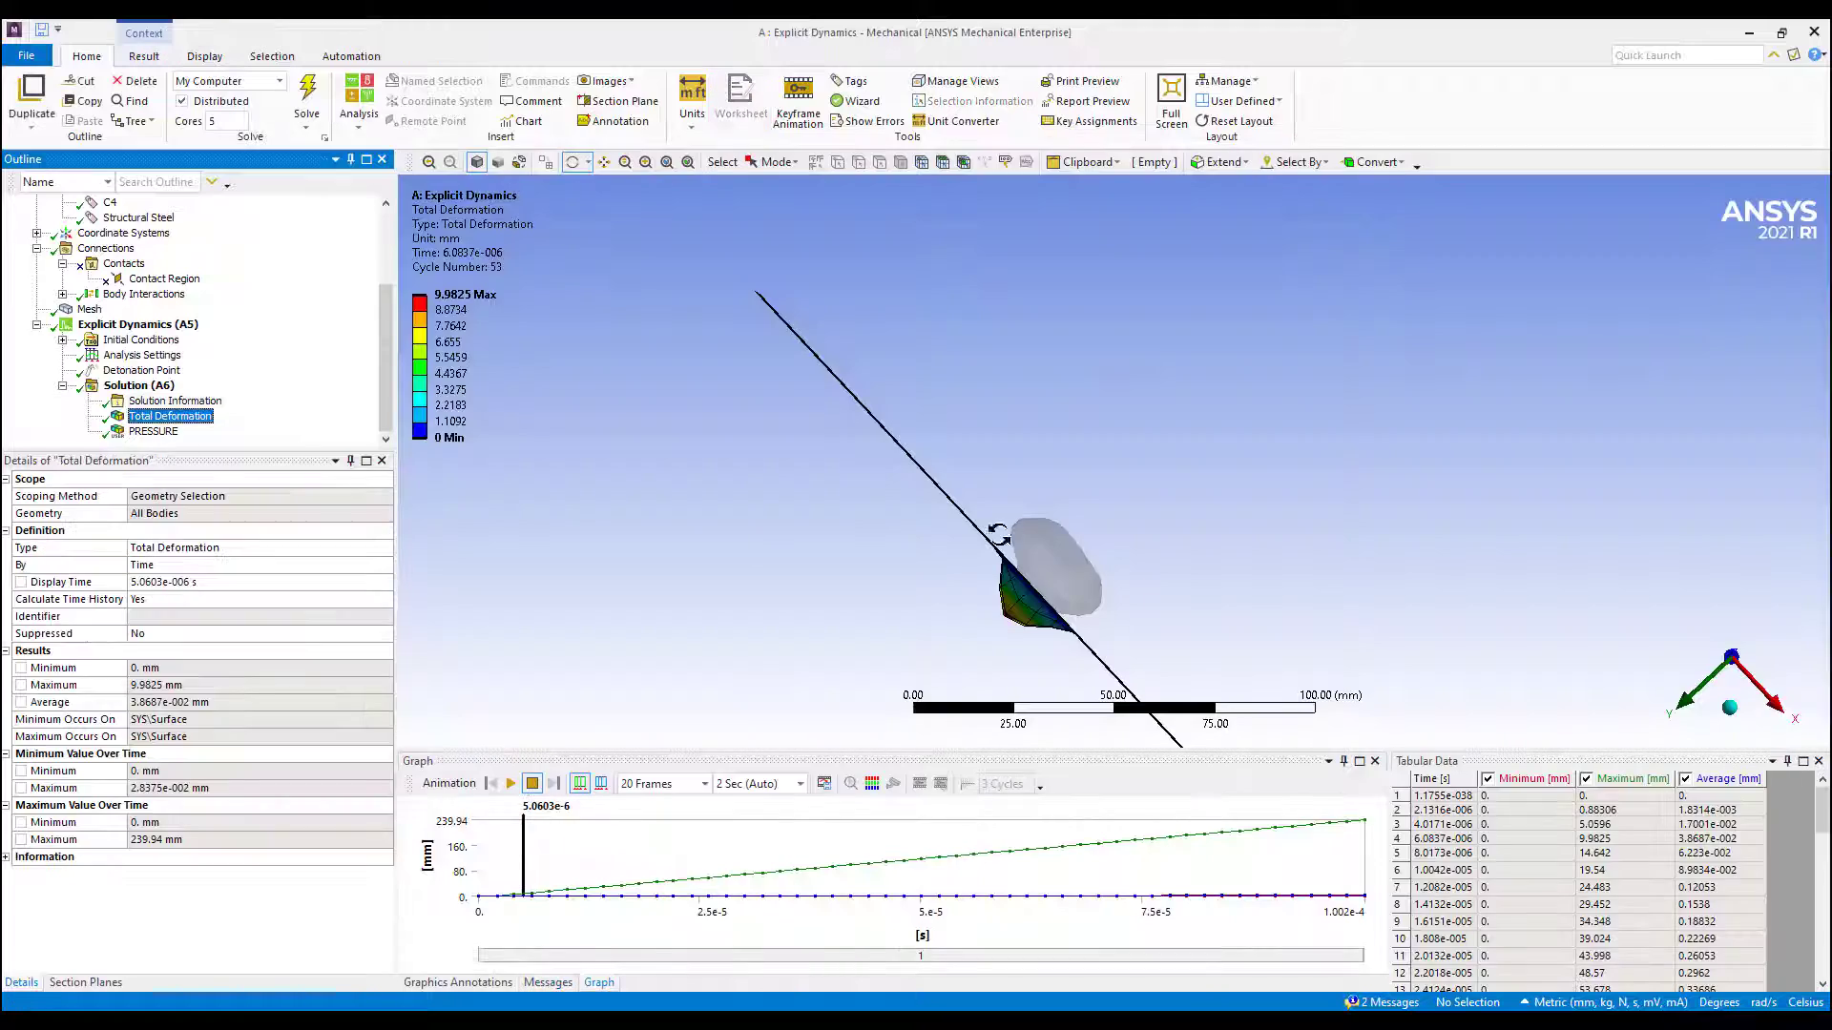
pyautogui.moveTo(998, 534); pyautogui.dragTo(1061, 569)
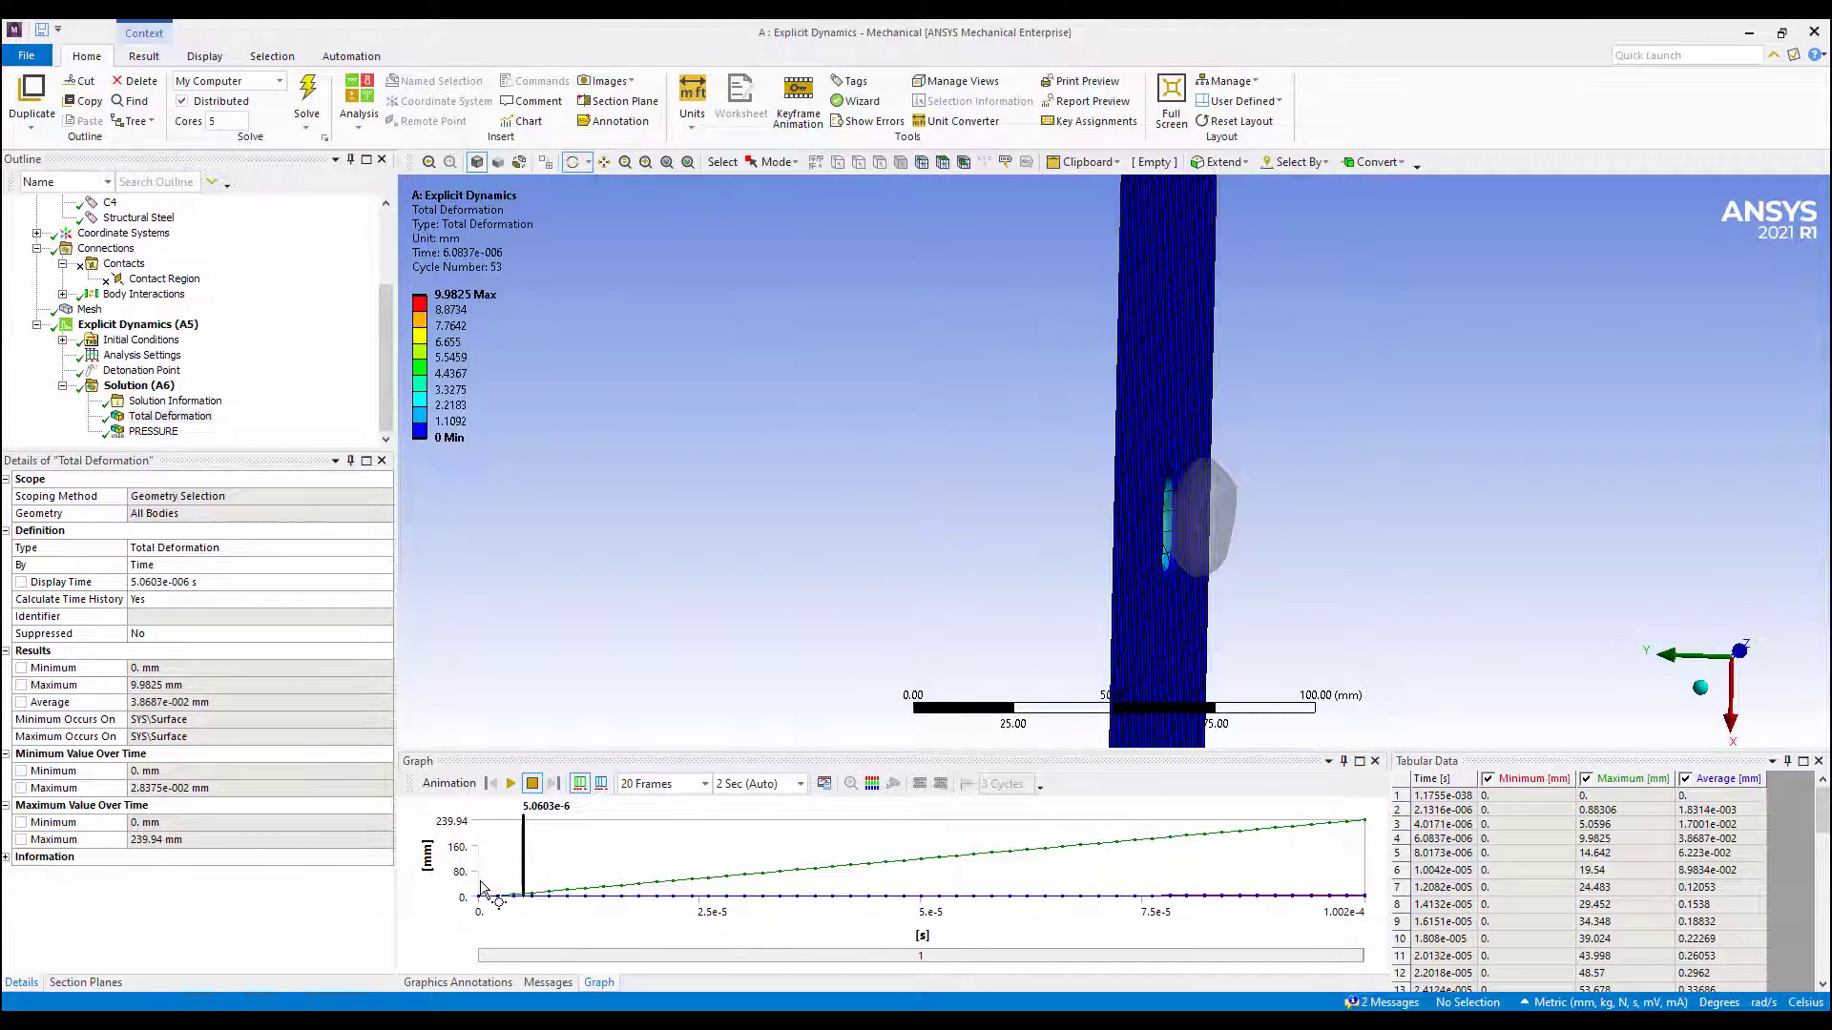
pyautogui.rightClick(484, 889)
pyautogui.click(535, 892)
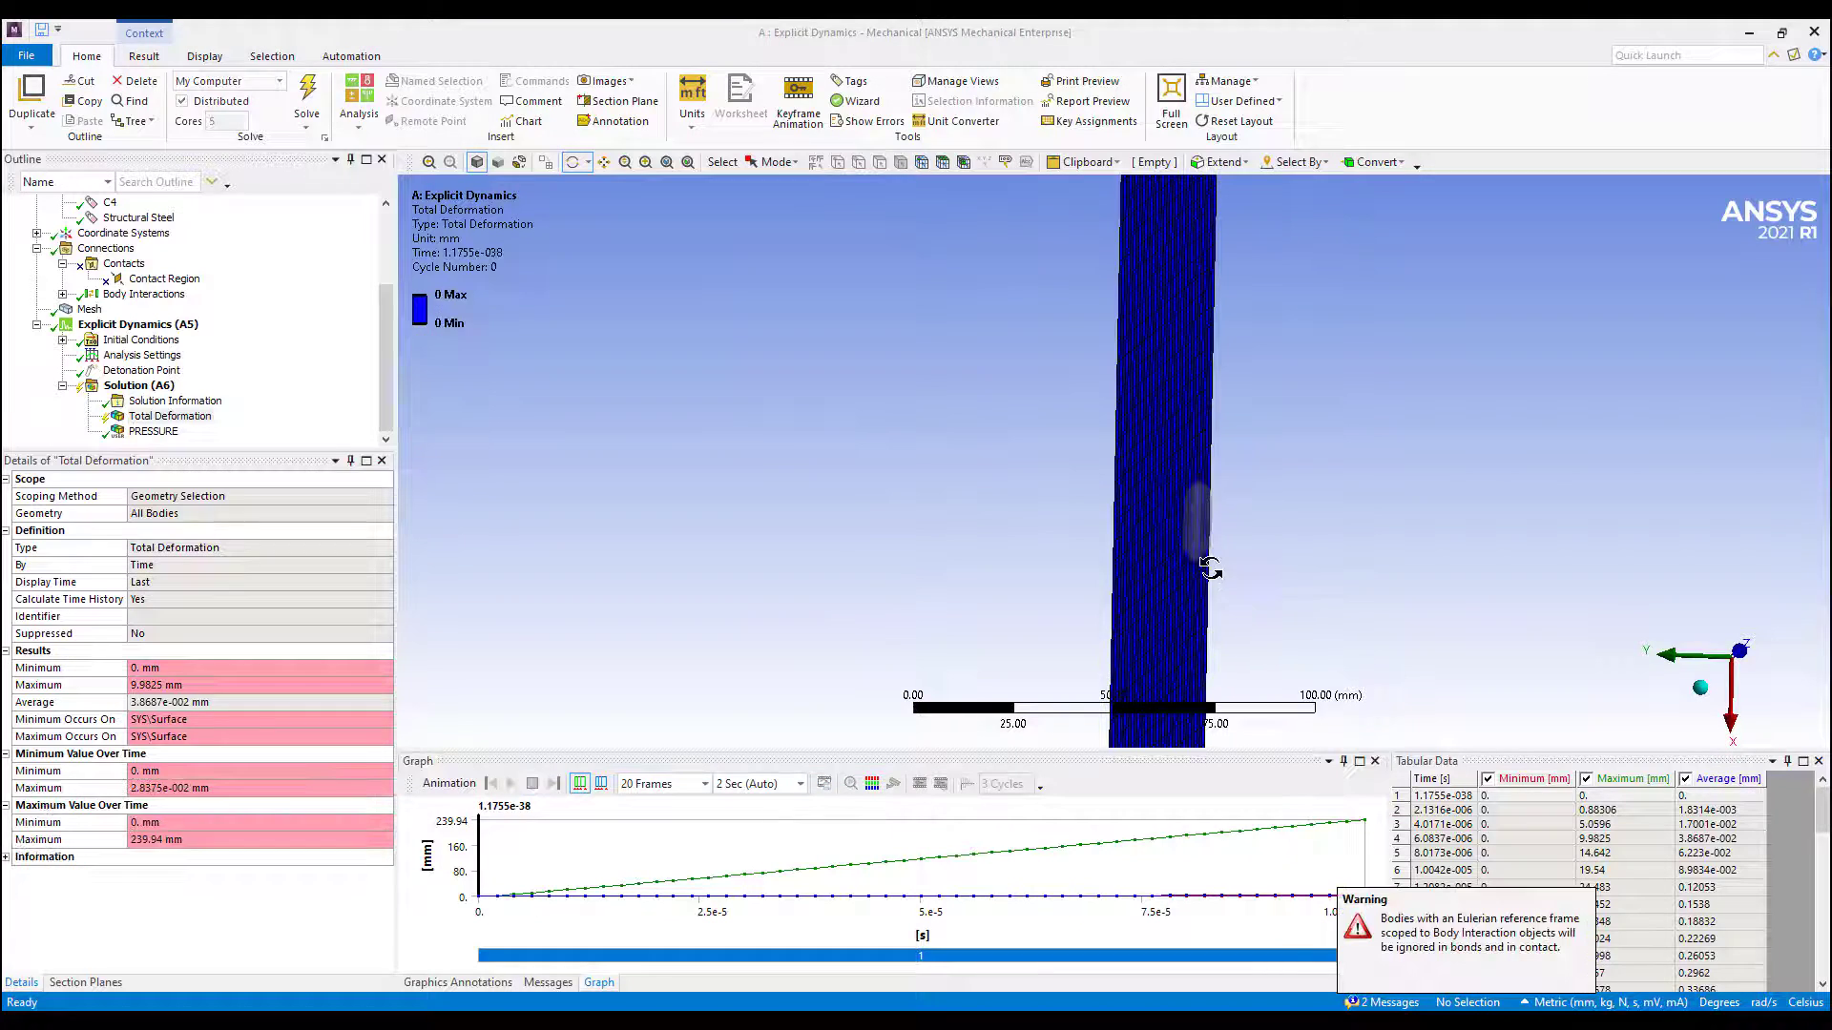
# Step: Examine the shape of the C4 charge and its gap to the plate in the initial Total Deformation result
pyautogui.moveTo(1206, 442); pyautogui.dragTo(1300, 597, button='right')
pyautogui.moveTo(1100, 552); pyautogui.dragTo(1015, 469)
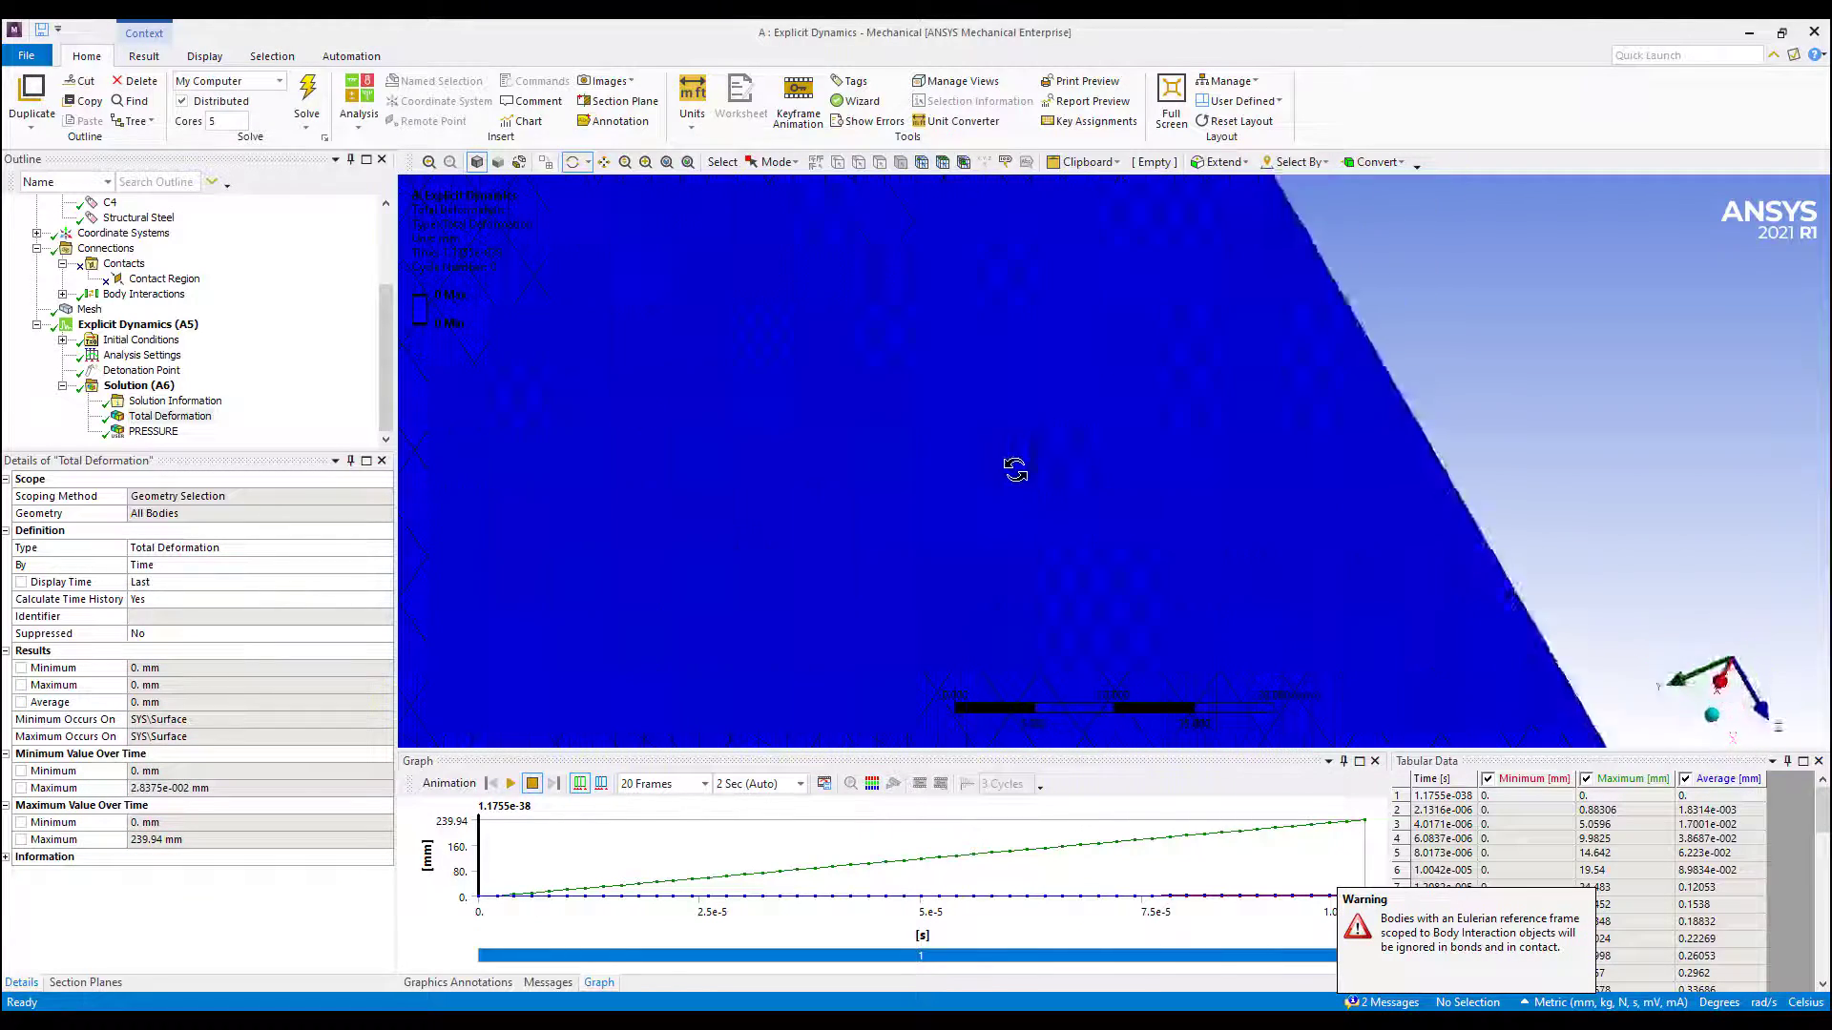
pyautogui.click(625, 162)
pyautogui.moveTo(887, 400); pyautogui.dragTo(862, 360)
pyautogui.scroll(5, 884, 318)
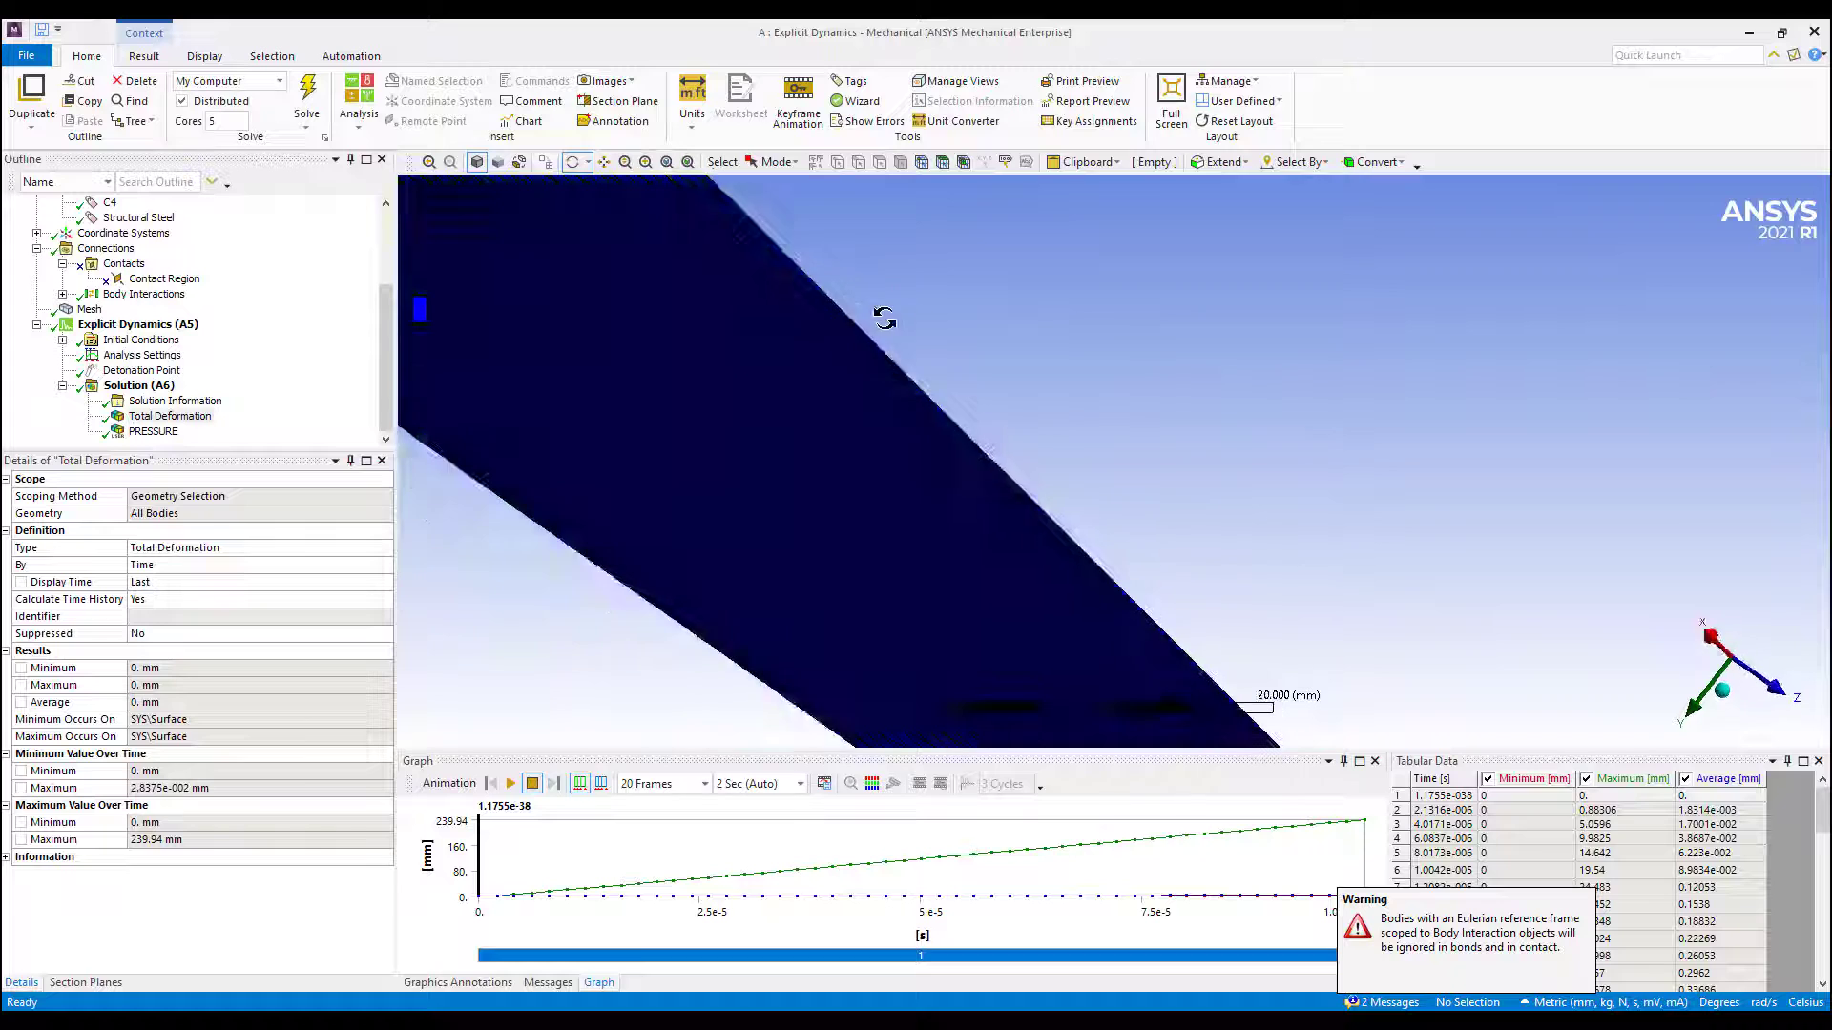
pyautogui.scroll(-5, 884, 318)
pyautogui.moveTo(757, 274); pyautogui.dragTo(642, 245)
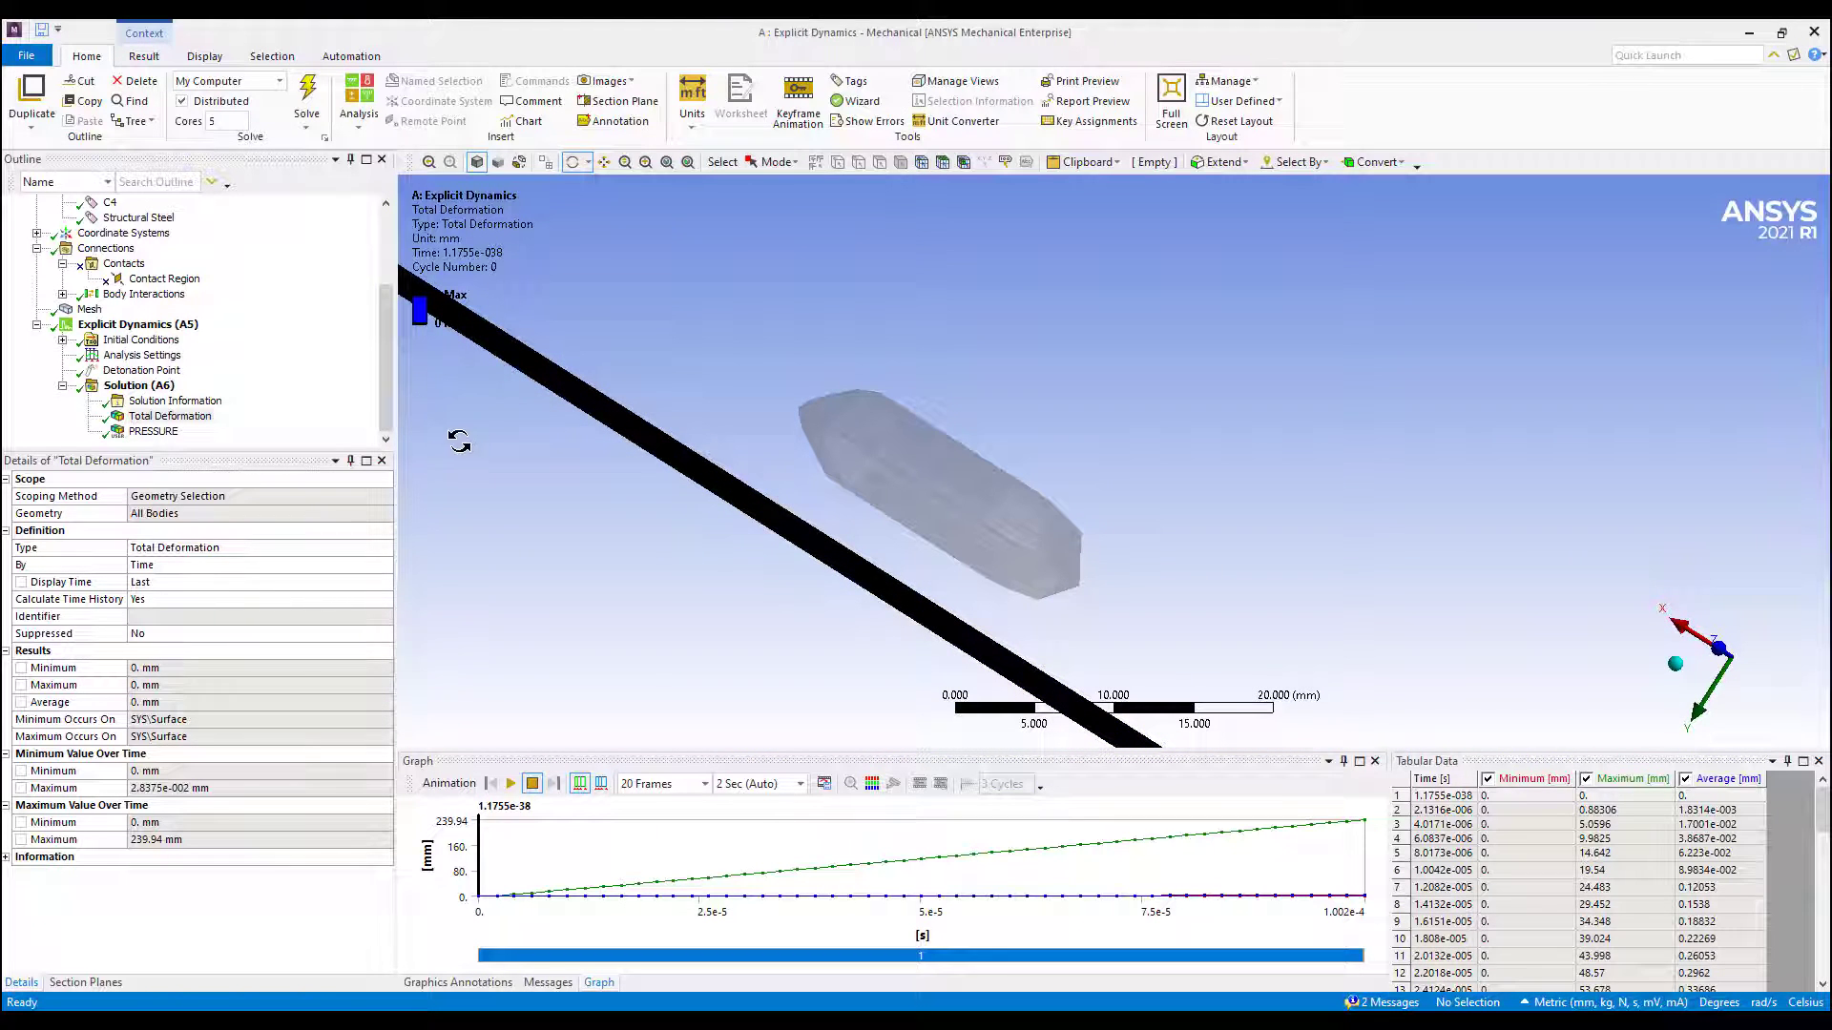
# Step: Open the Analysis Settings and examine the extent of the Euler domain around the plate and charge
pyautogui.click(125, 356)
pyautogui.scroll(-5, 1101, 322)
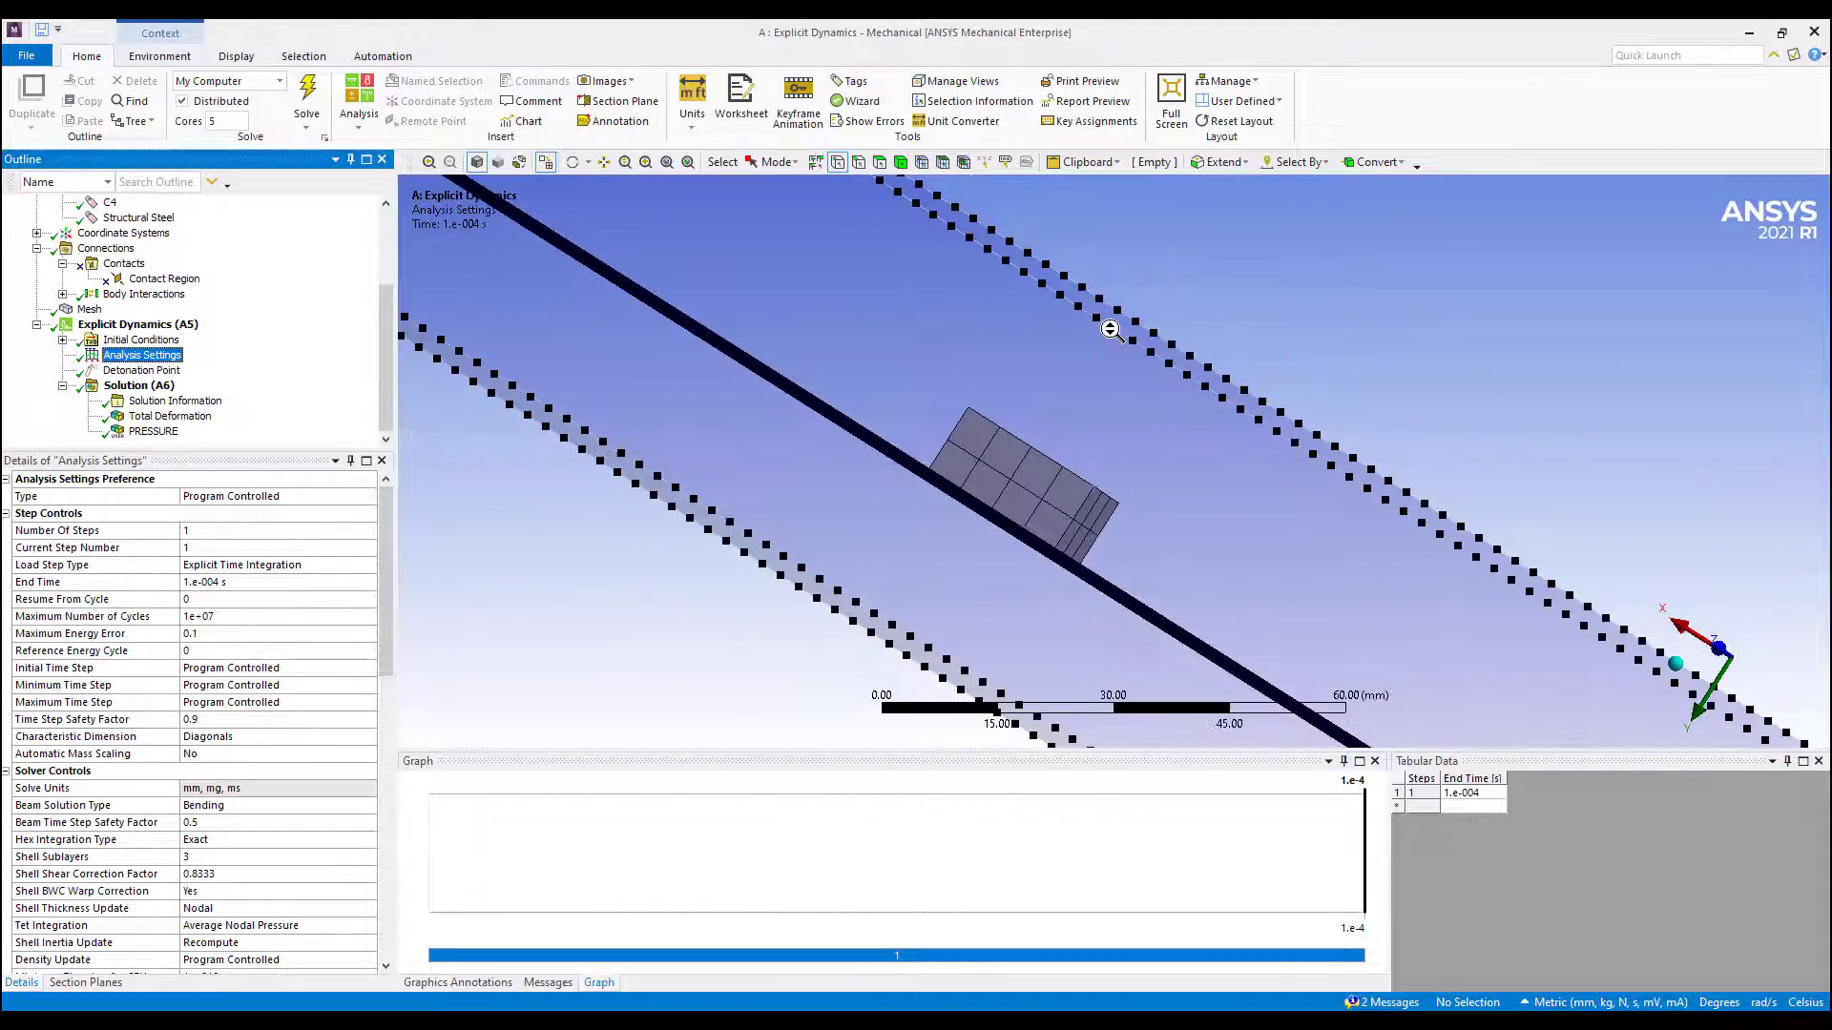
pyautogui.moveTo(1104, 329); pyautogui.dragTo(1116, 334, button='middle')
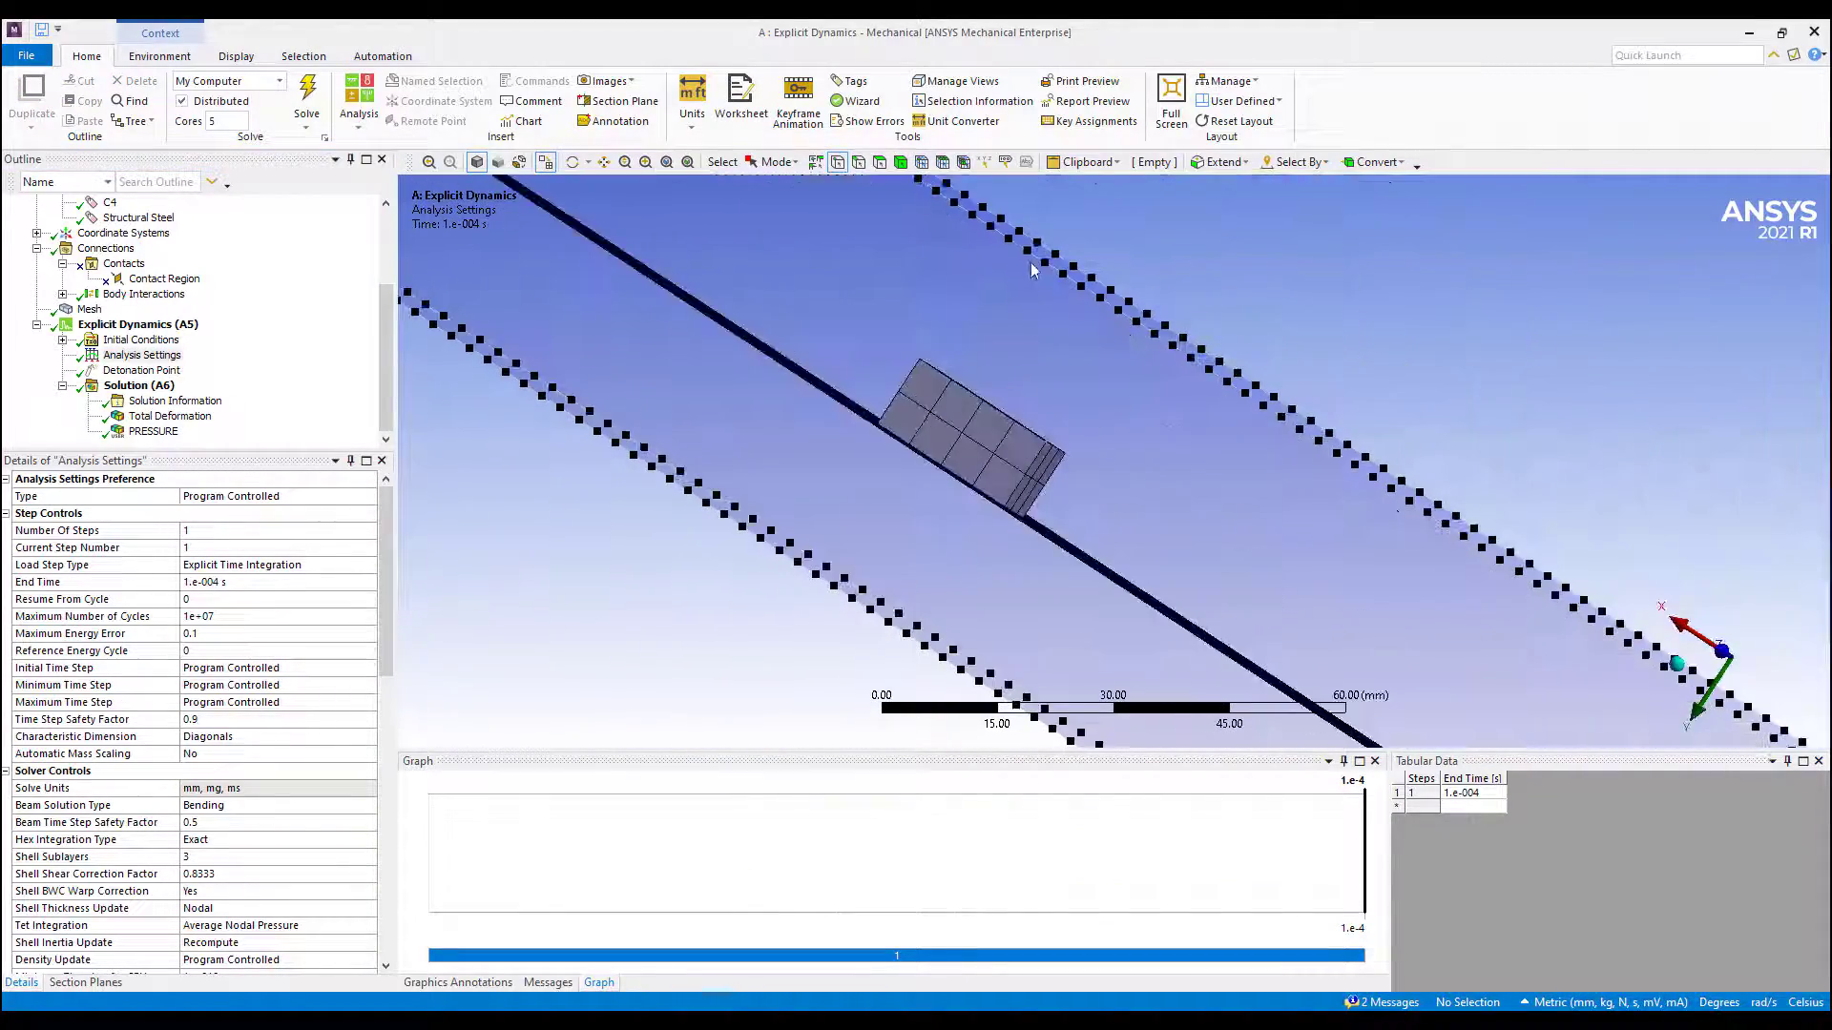
pyautogui.scroll(-5, 1019, 367)
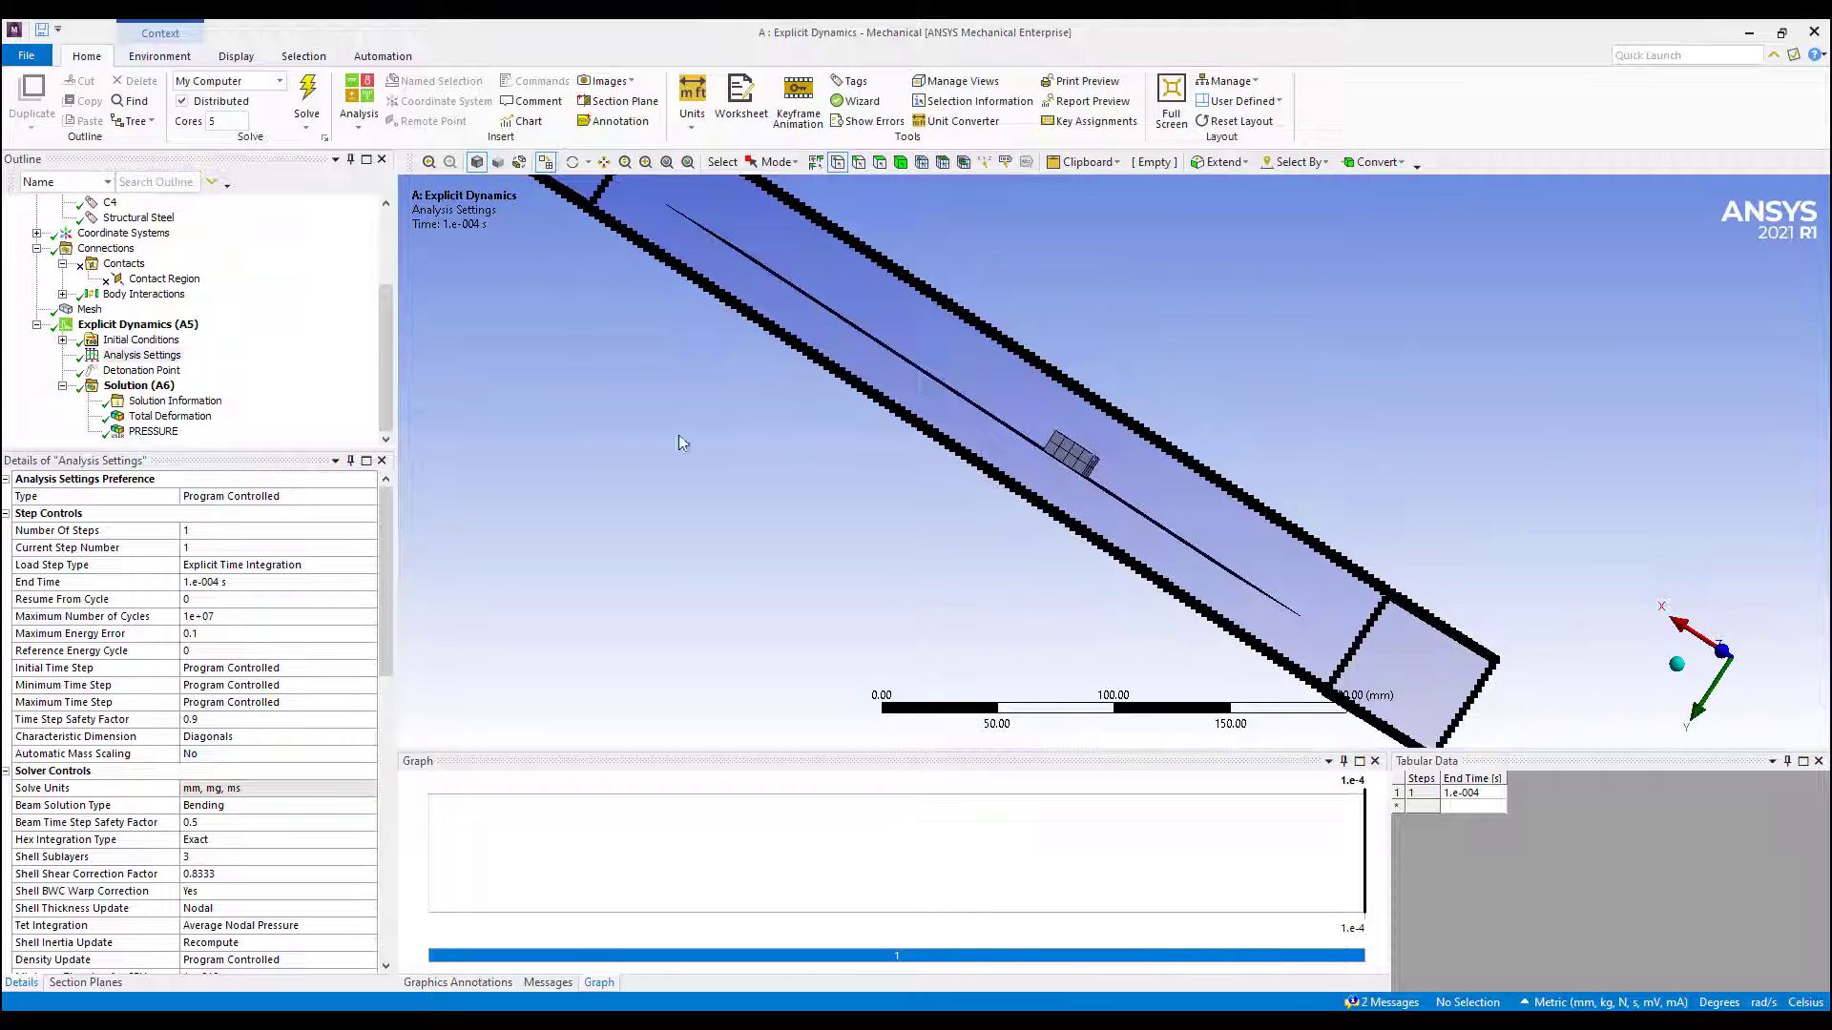
# Step: Review the Domain Resolution Definition choices in the Euler Domain Controls, keeping Total Cells, and inspect the domain in 3D
pyautogui.scroll(-8, 228, 749)
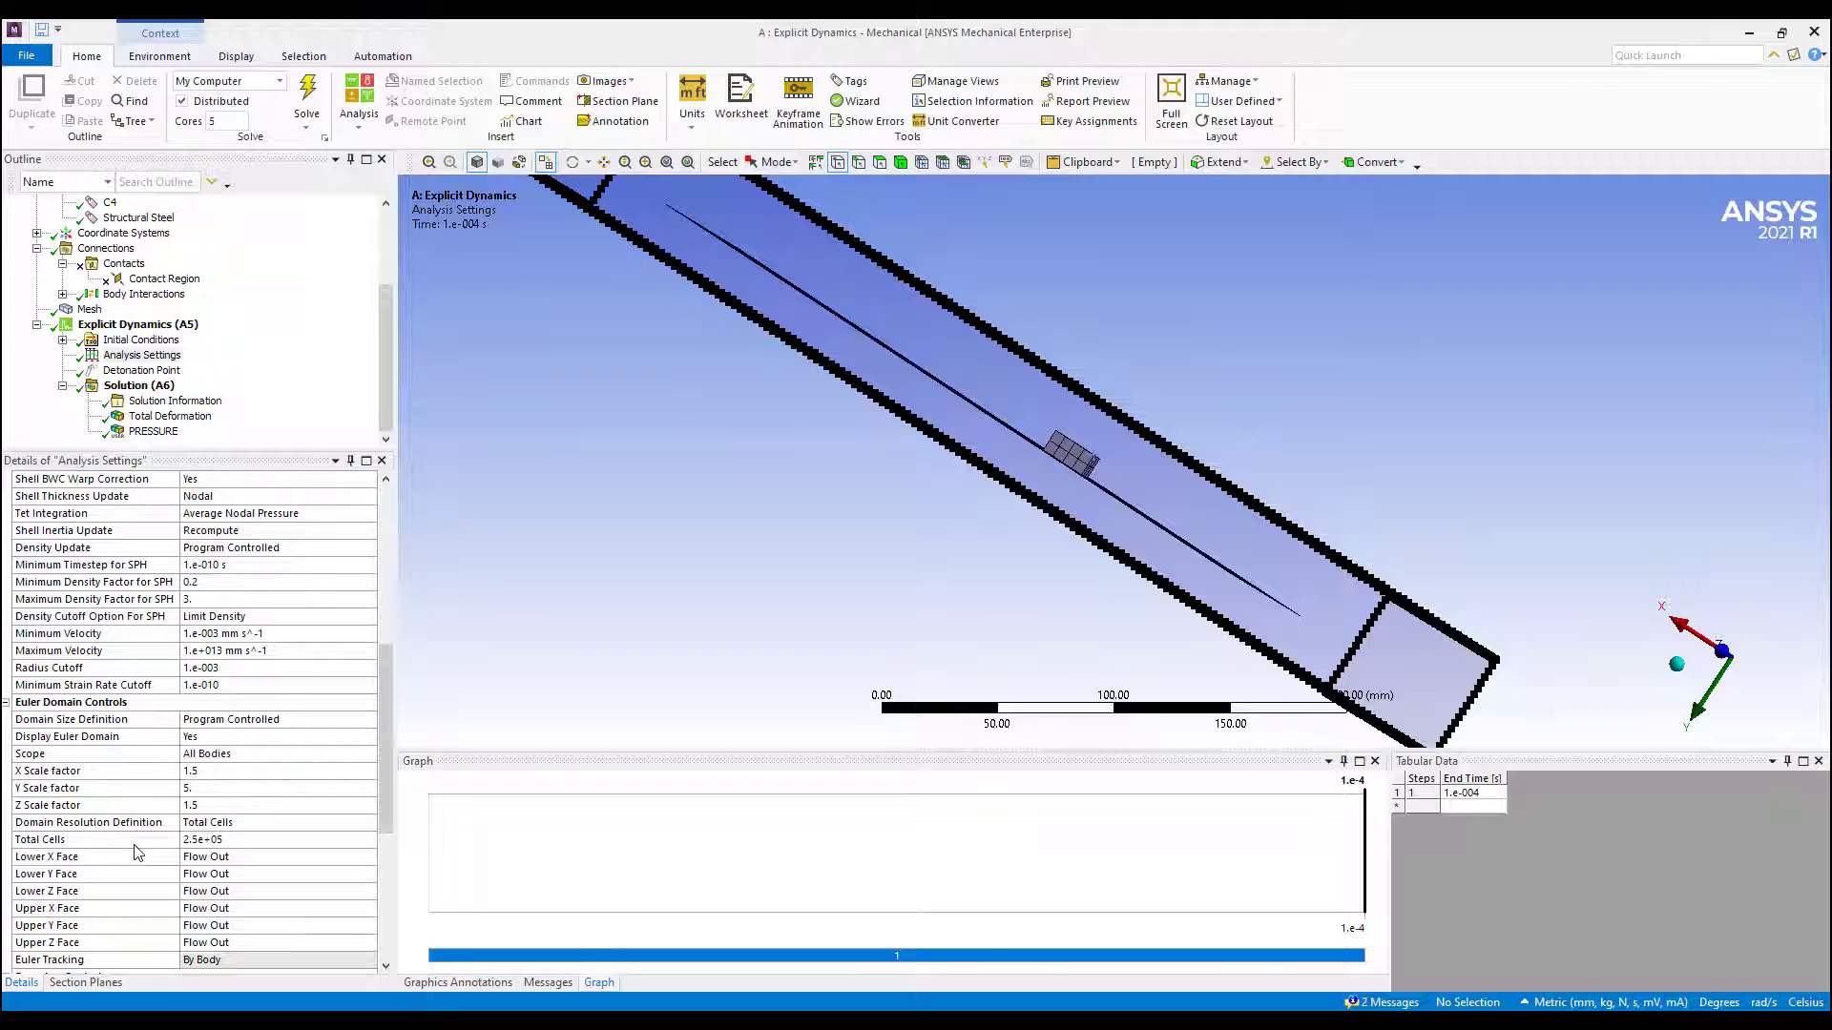
pyautogui.click(239, 824)
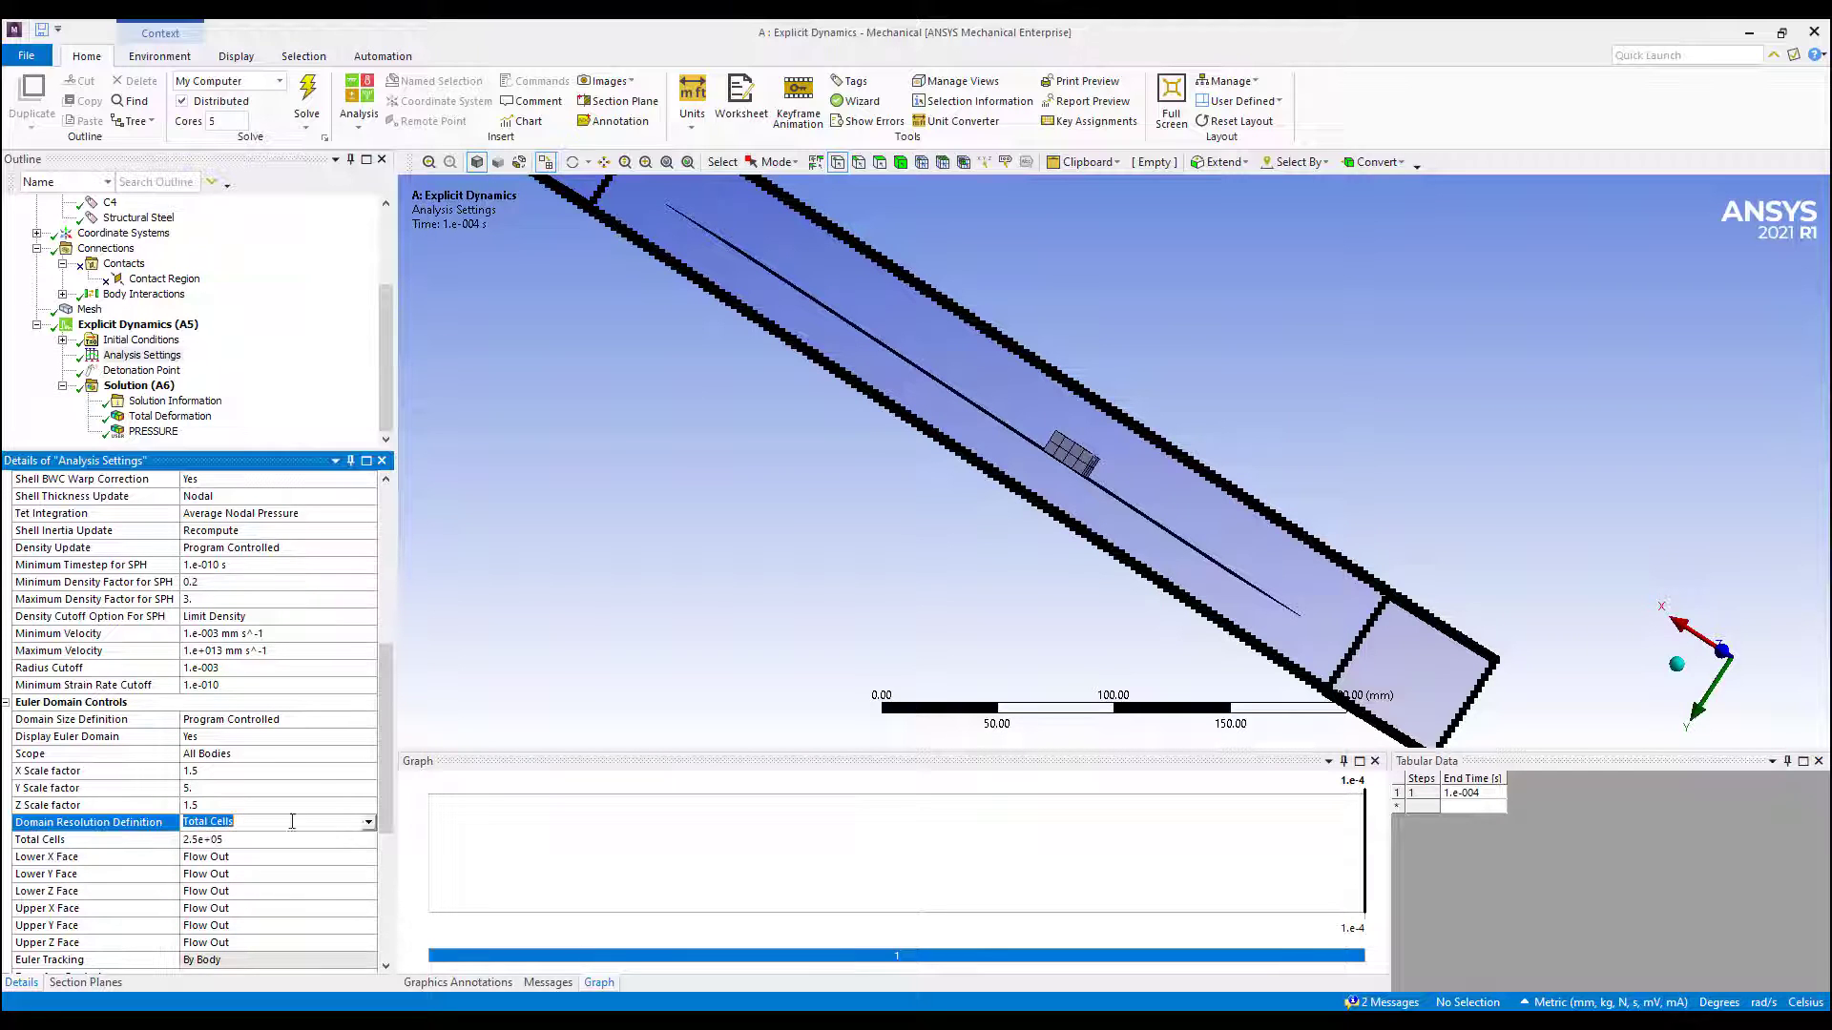
pyautogui.click(368, 822)
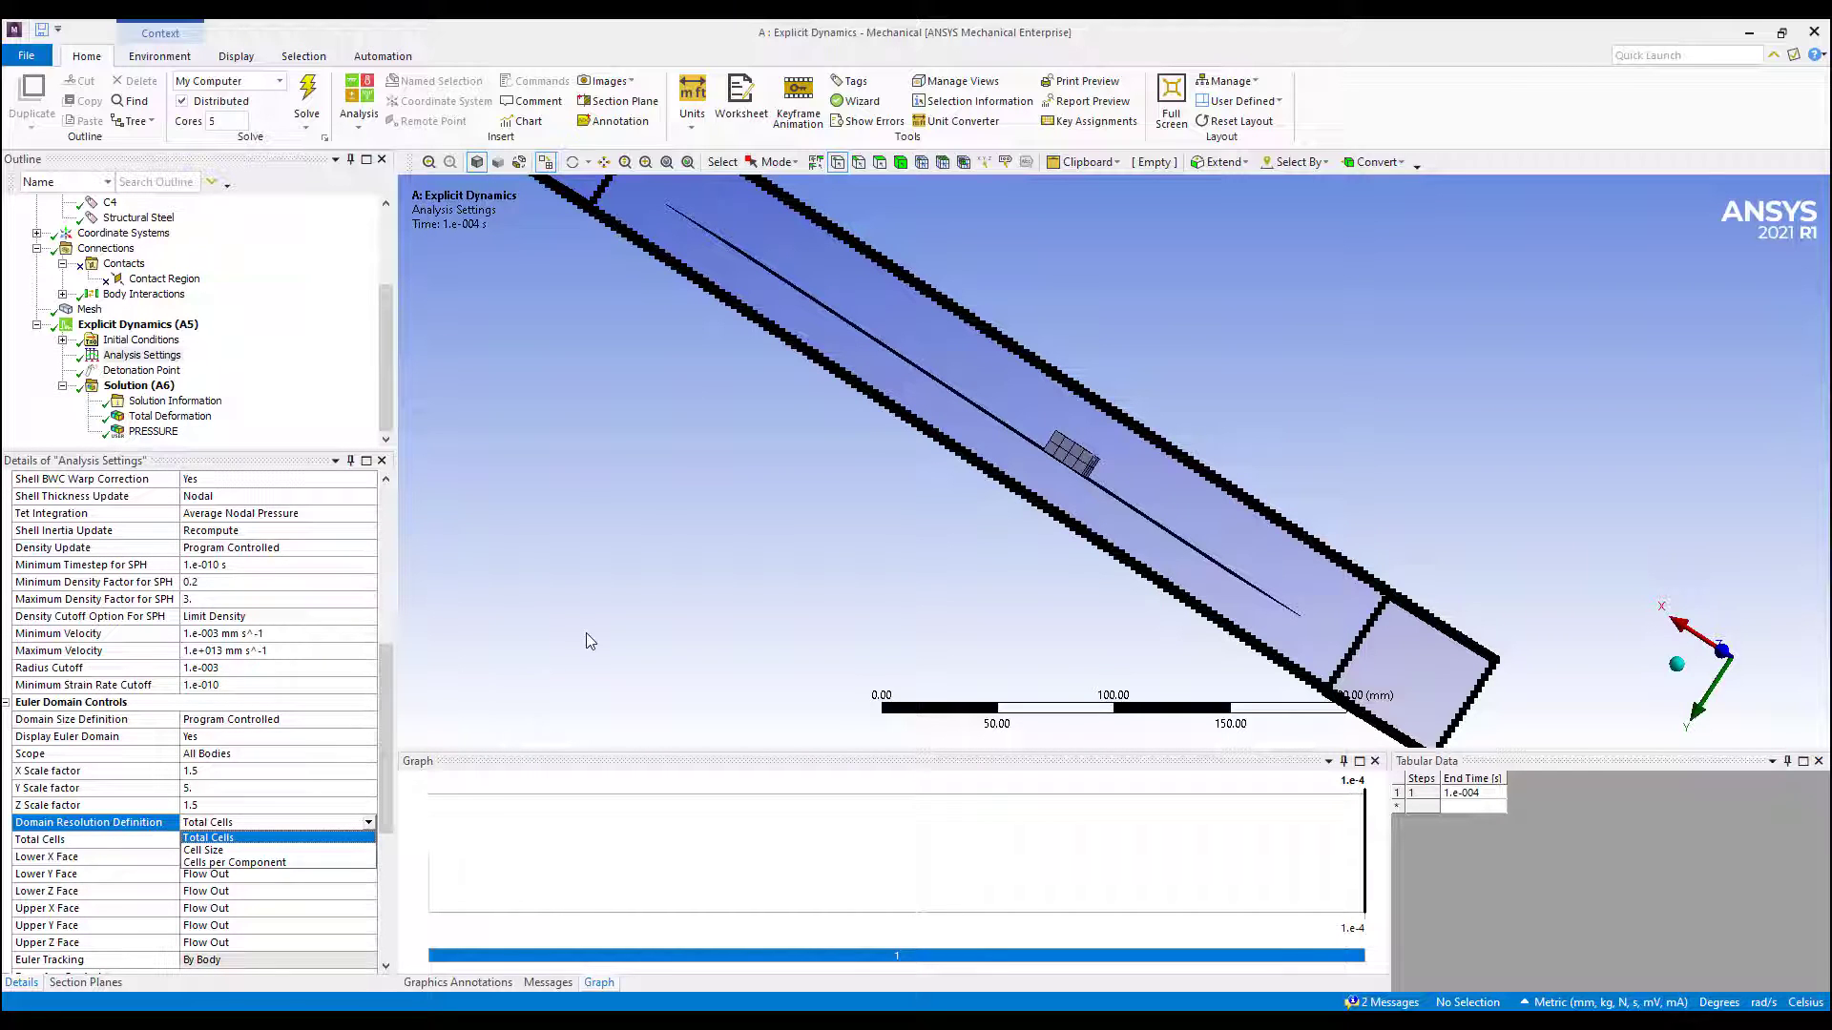
pyautogui.click(318, 837)
pyautogui.scroll(-1, 318, 838)
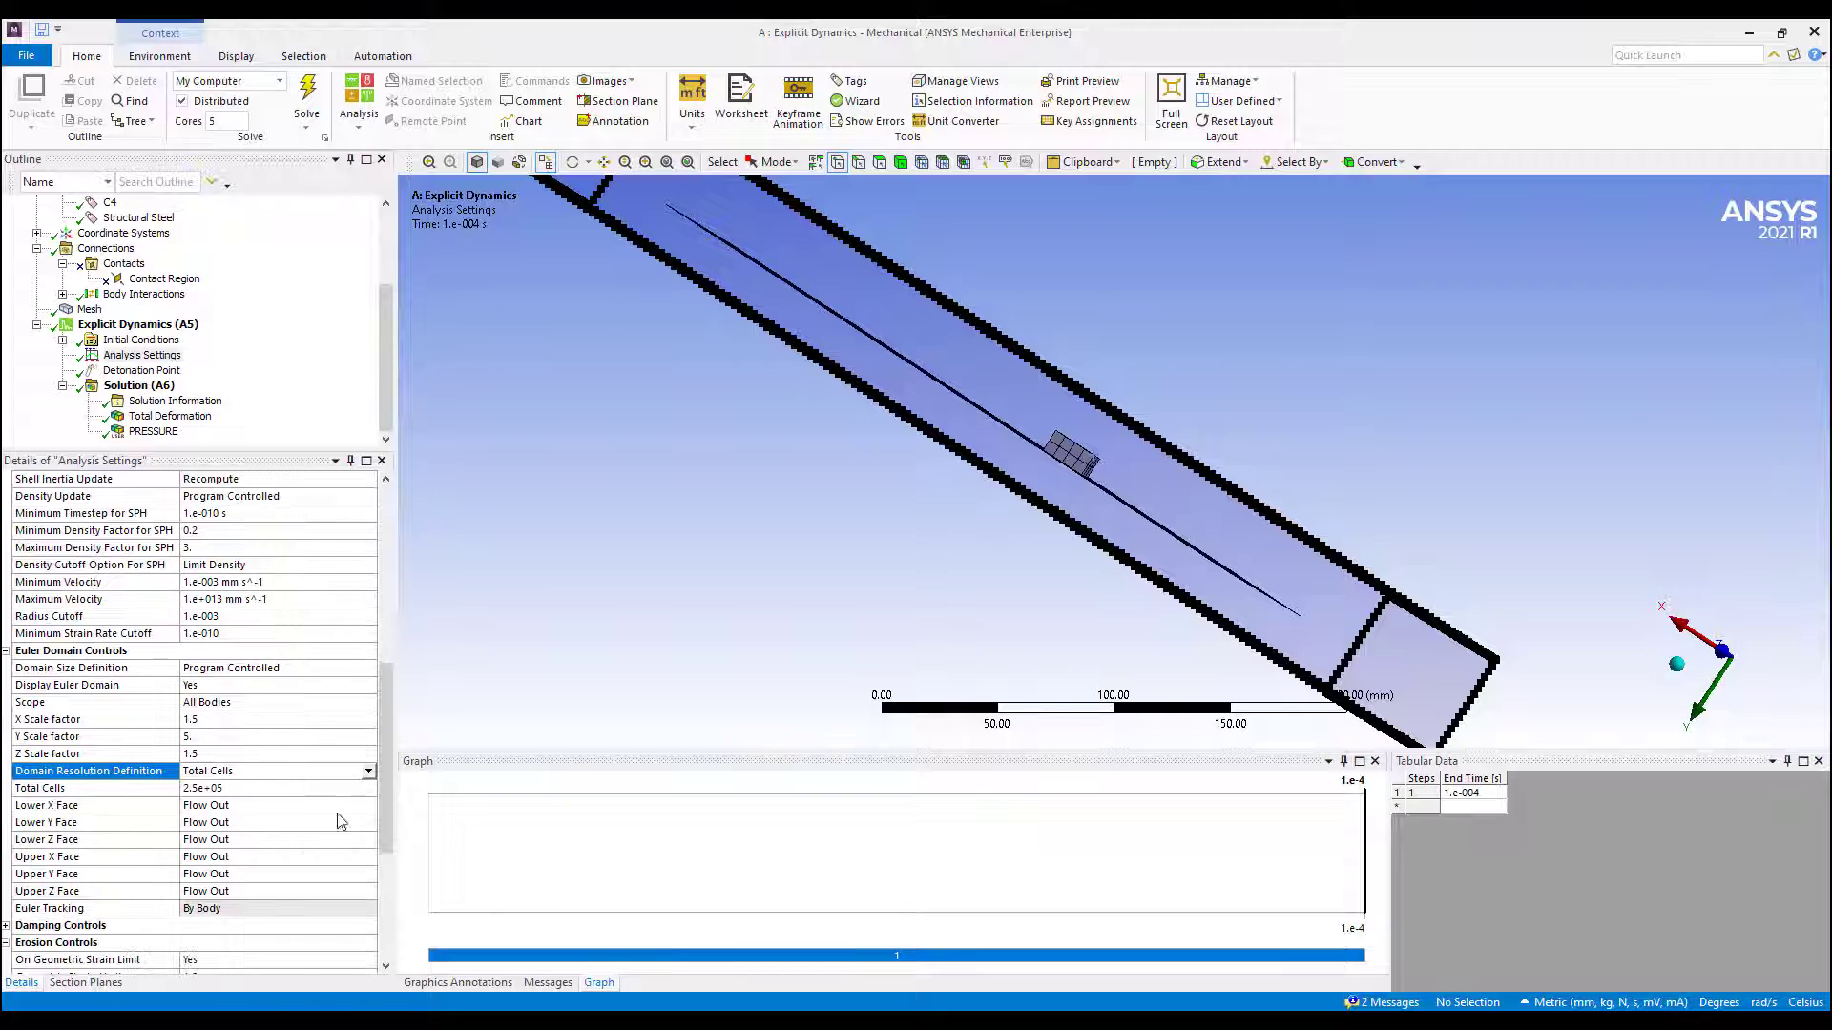
pyautogui.moveTo(1059, 463); pyautogui.dragTo(1088, 458, button='middle')
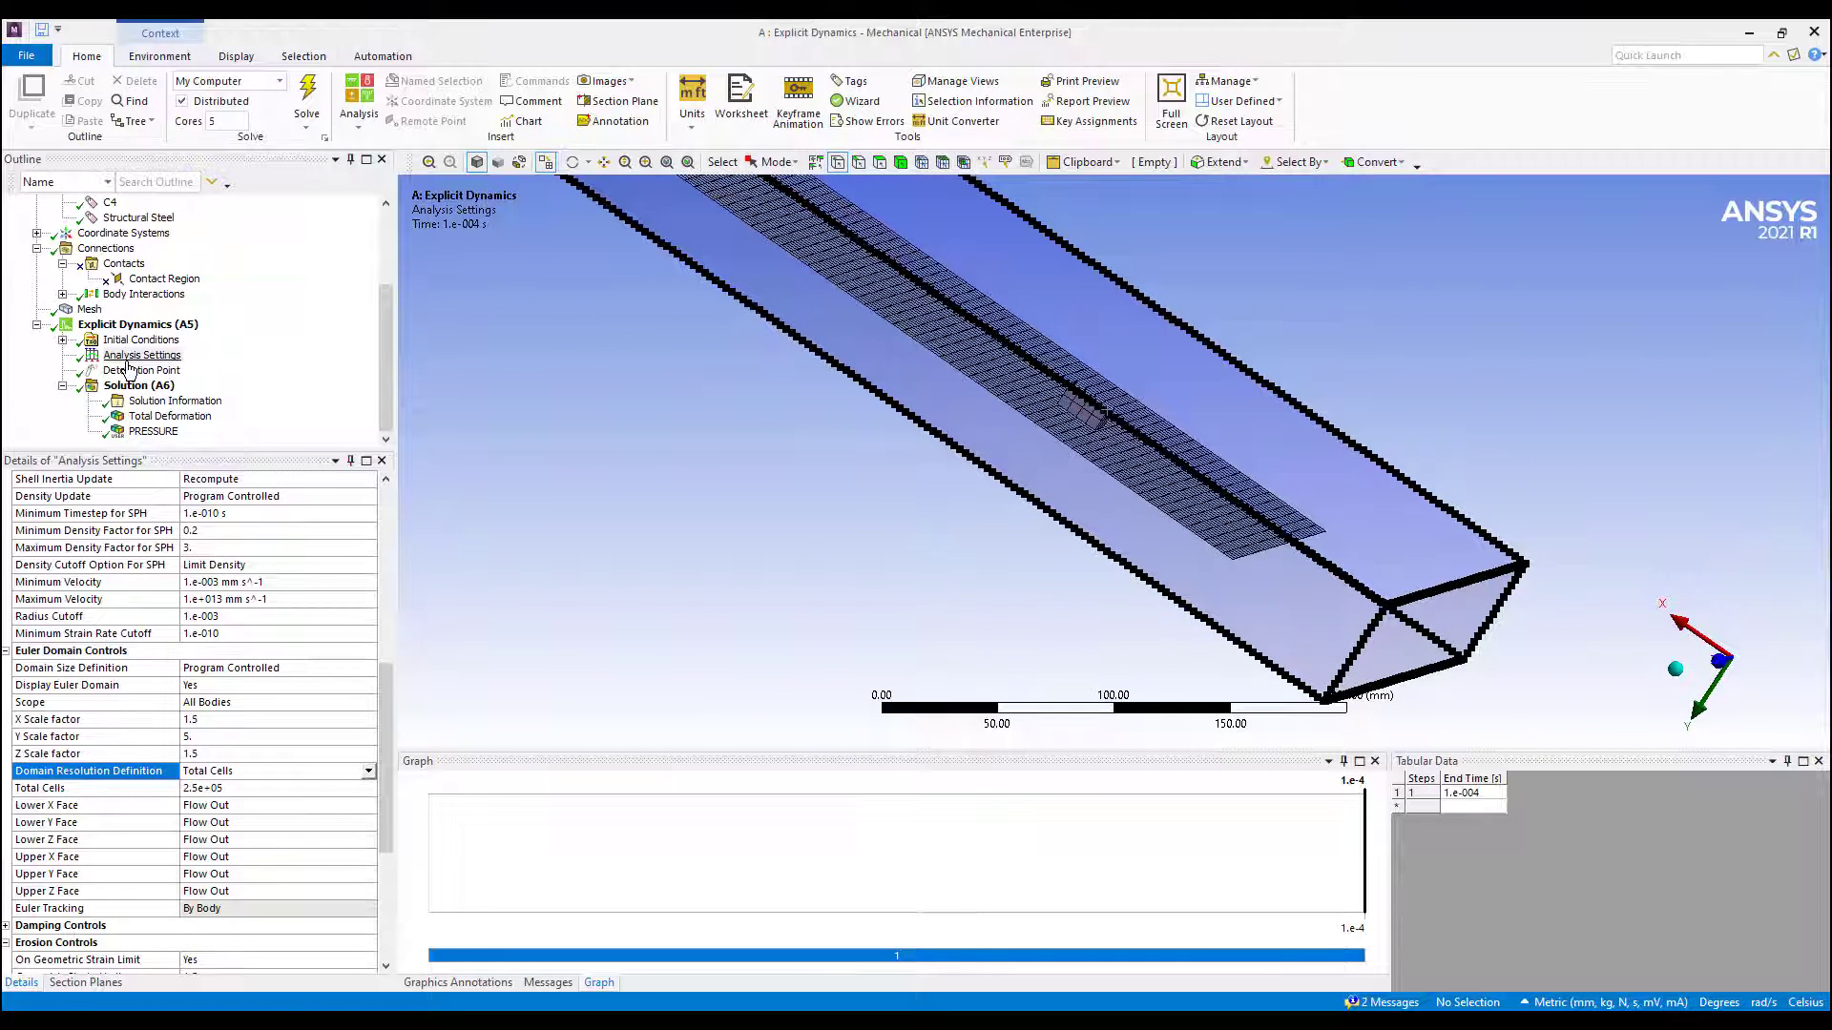
# Step: Play the Total Deformation animation close up on the charge and view the plate's rupture from another angle
pyautogui.click(169, 417)
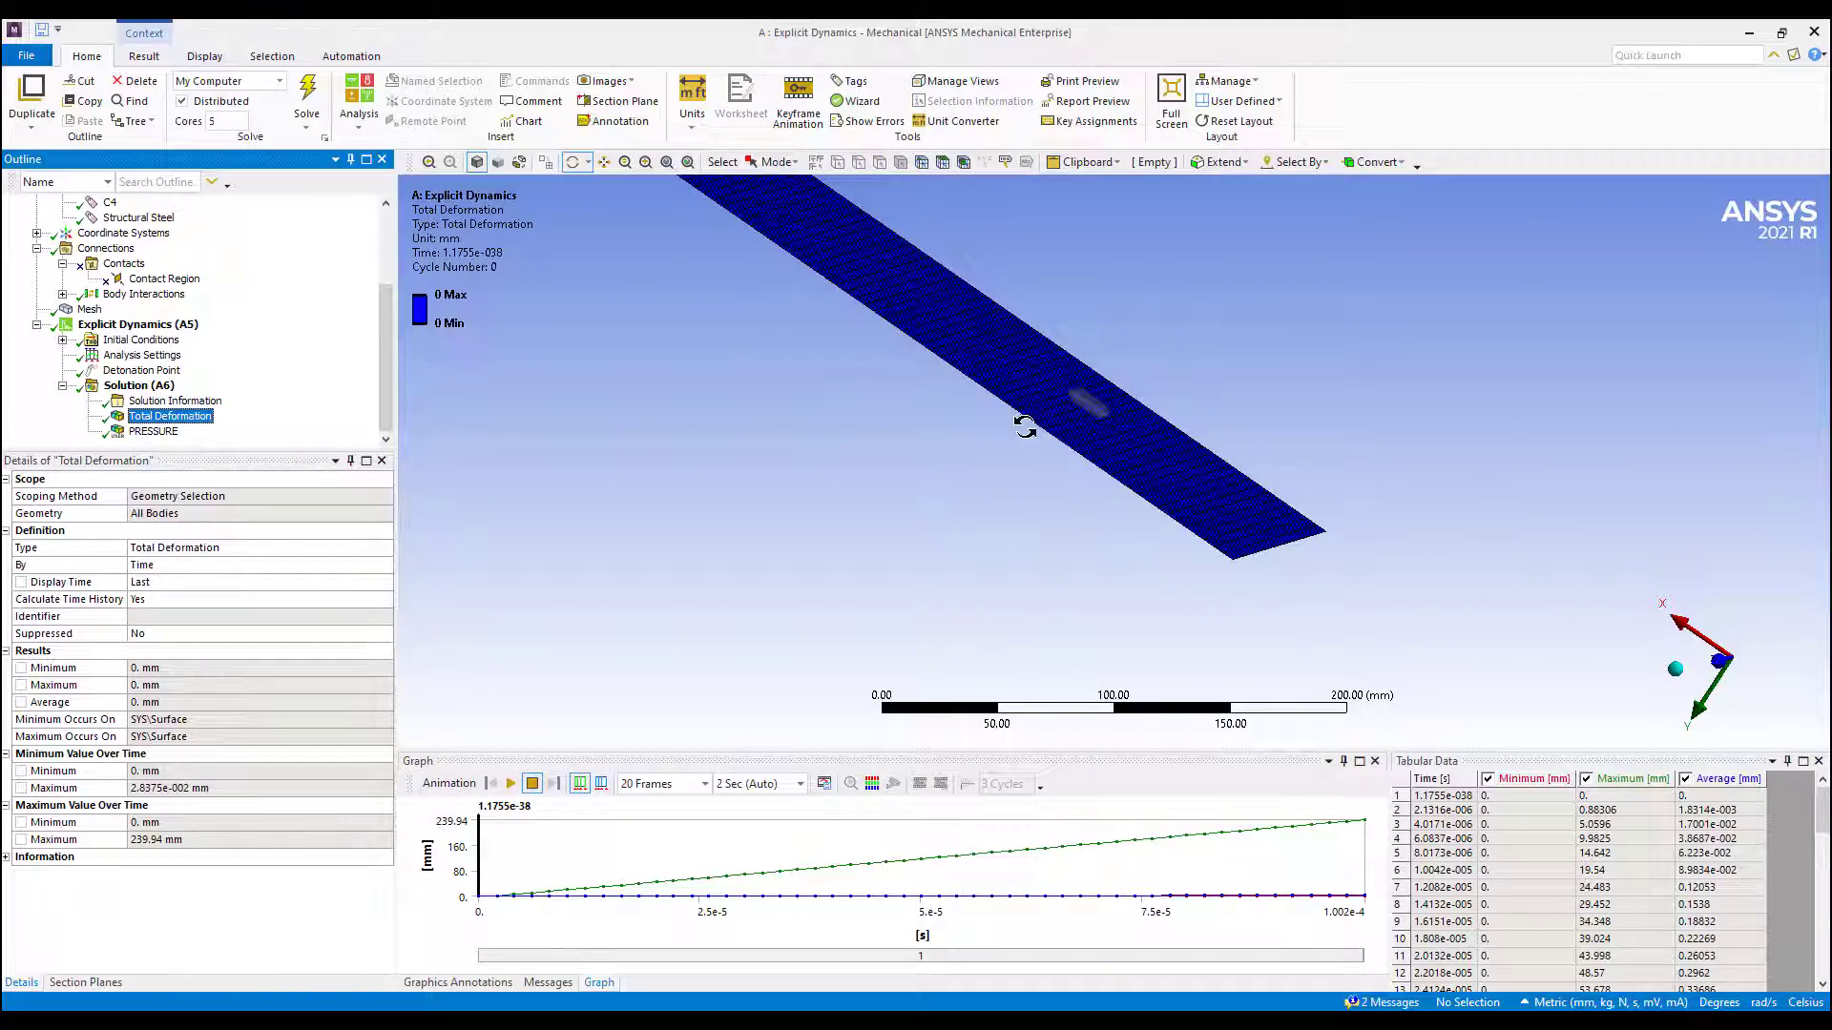
pyautogui.scroll(5, 1075, 488)
pyautogui.moveTo(1075, 488); pyautogui.dragTo(663, 644)
pyautogui.click(511, 783)
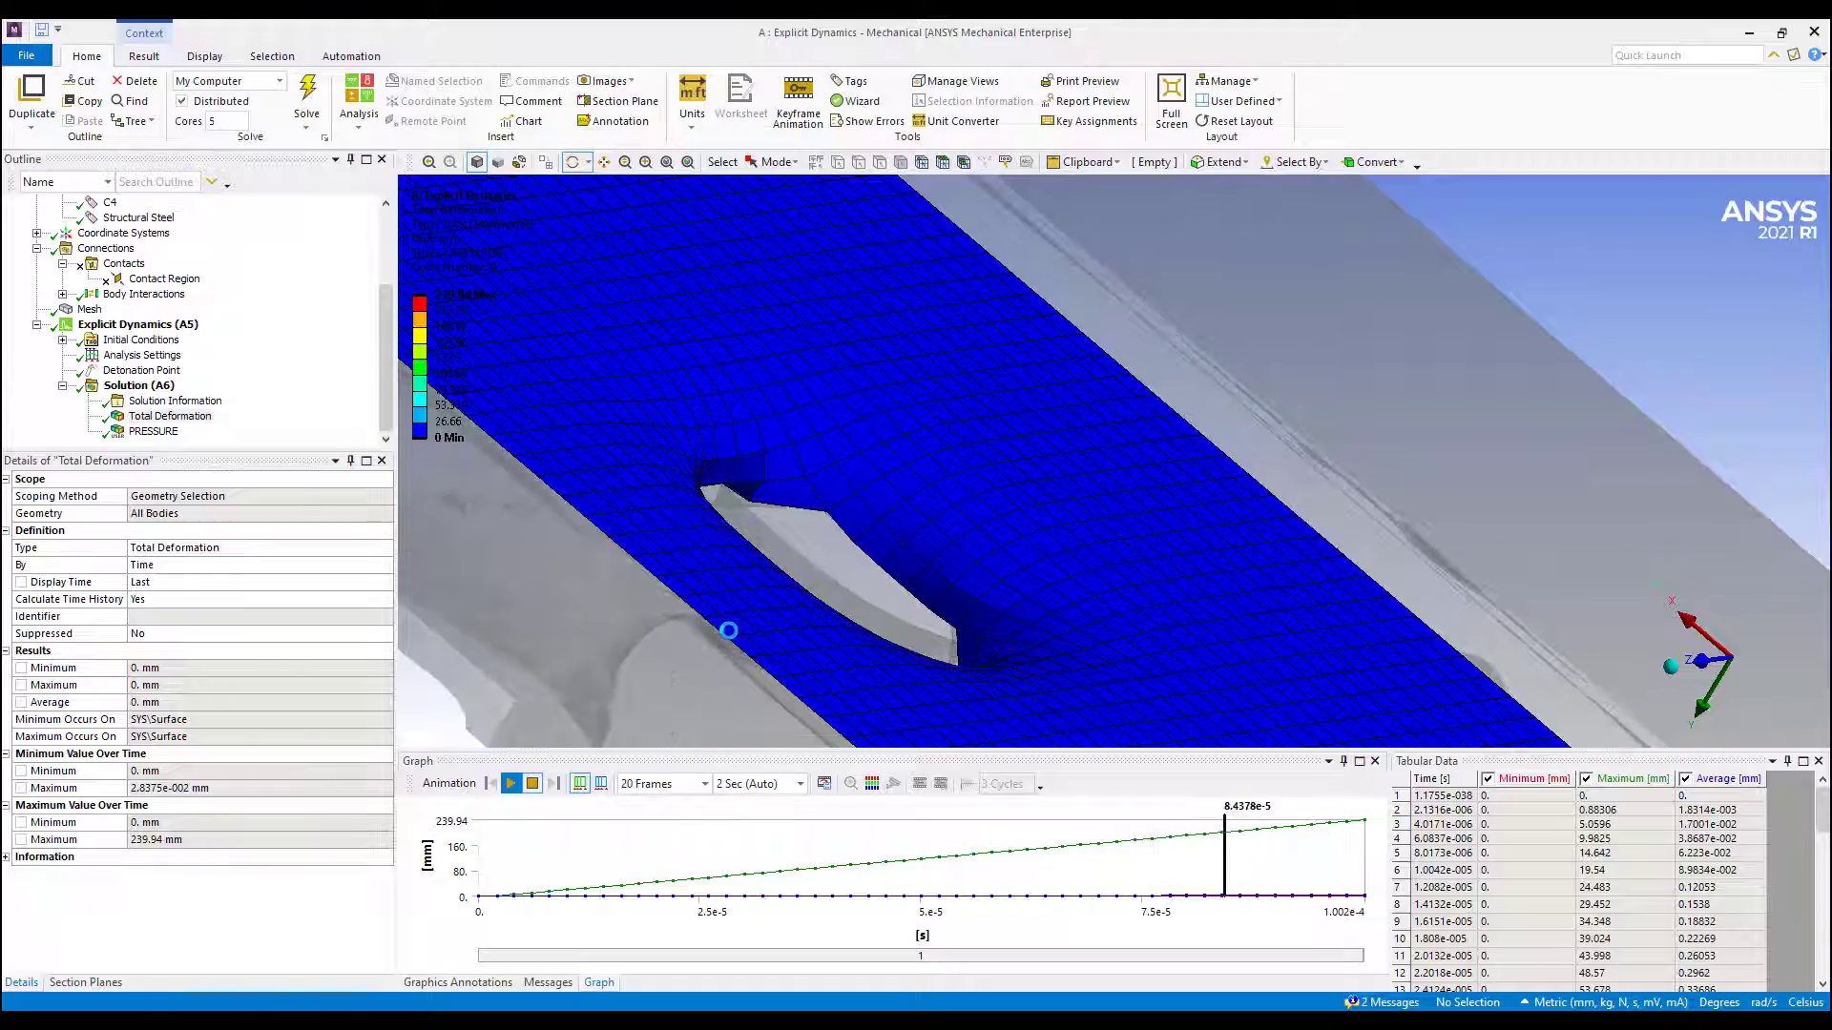
pyautogui.moveTo(730, 631)
pyautogui.mouseDown()
pyautogui.moveTo(1010, 458)
pyautogui.moveTo(843, 392)
pyautogui.moveTo(752, 532)
pyautogui.moveTo(977, 621)
pyautogui.moveTo(1257, 571)
pyautogui.moveTo(1125, 613)
pyautogui.moveTo(925, 531)
pyautogui.moveTo(878, 555)
pyautogui.moveTo(611, 572)
pyautogui.moveTo(561, 627)
pyautogui.mouseUp()
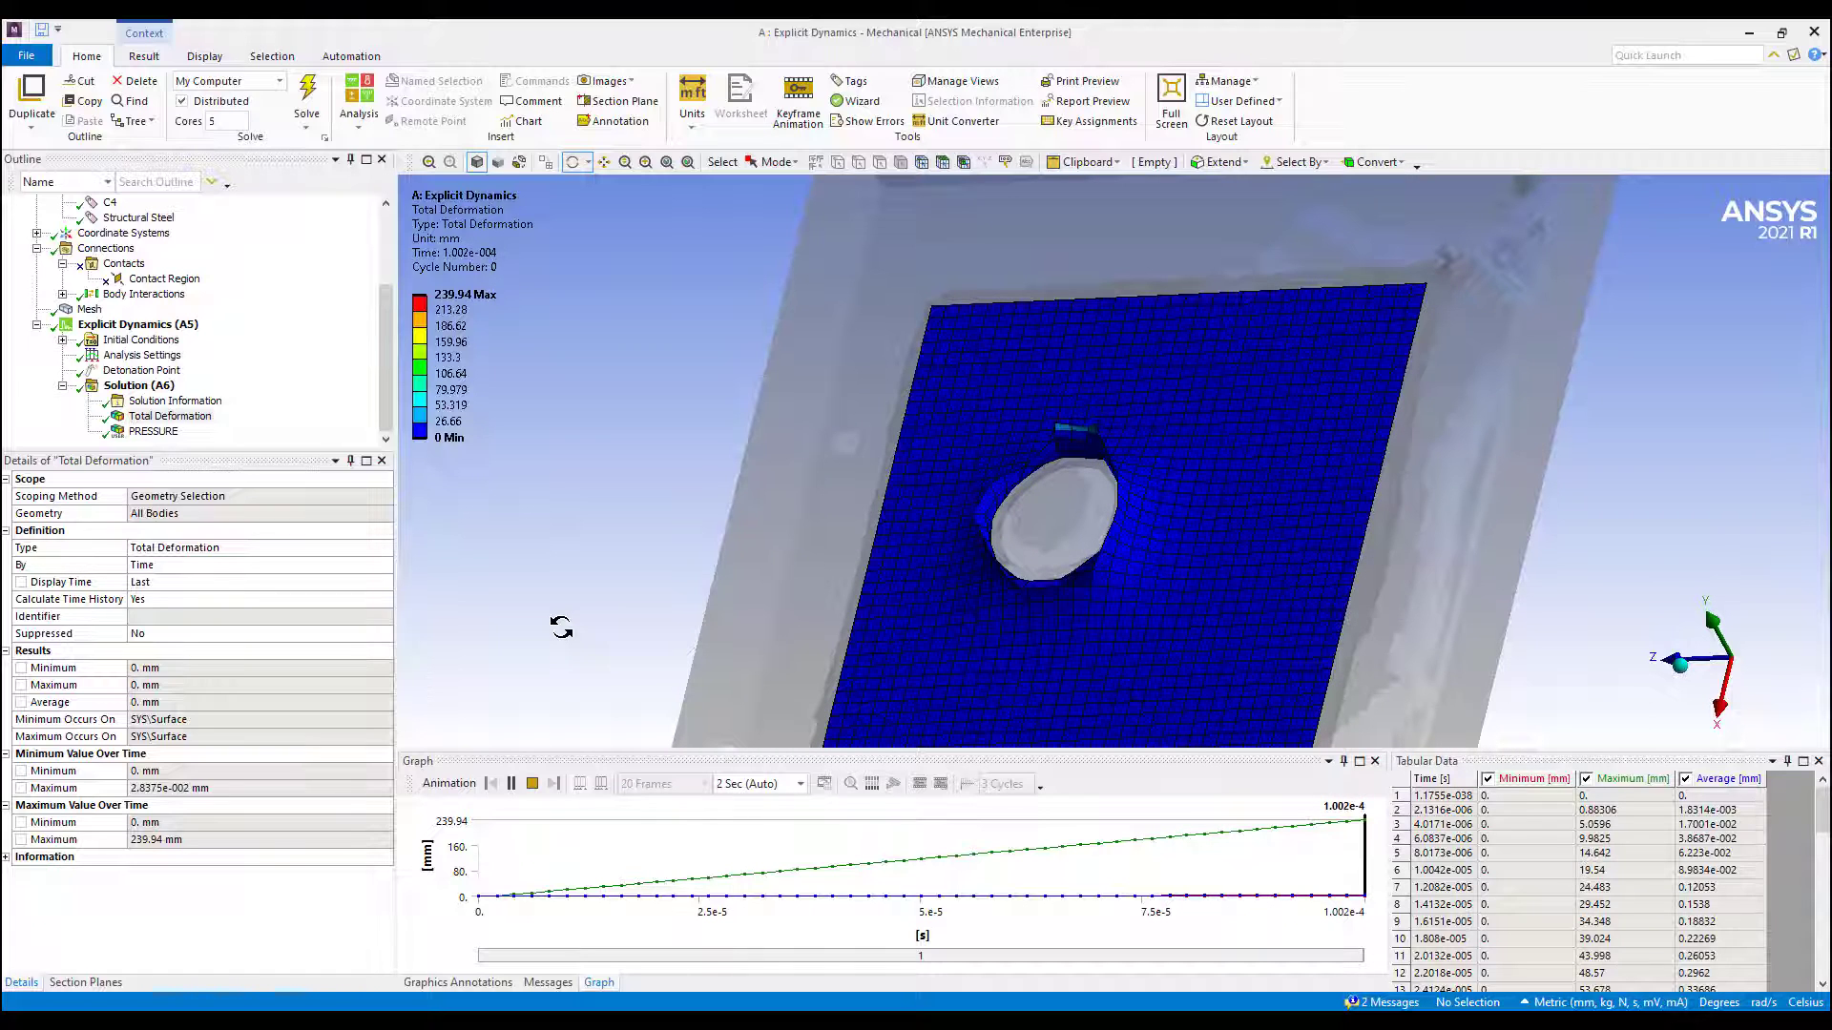